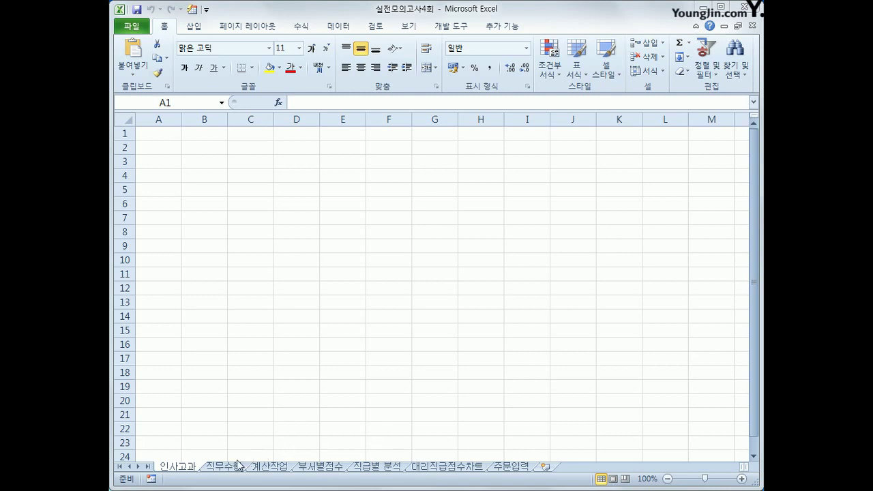
Start a Microsoft Query import at cell A3 of the 인사고과 sheet, using the MS Access database 인사고과.accdb as the source.
click(193, 471)
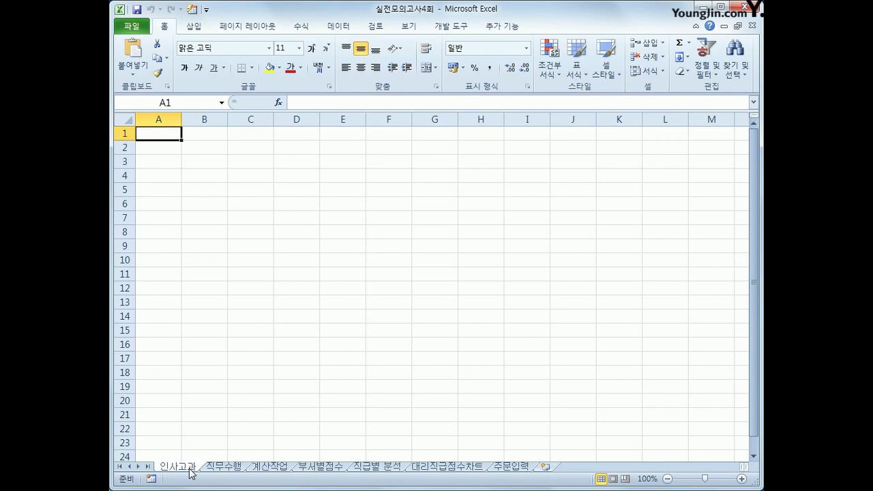
click(150, 161)
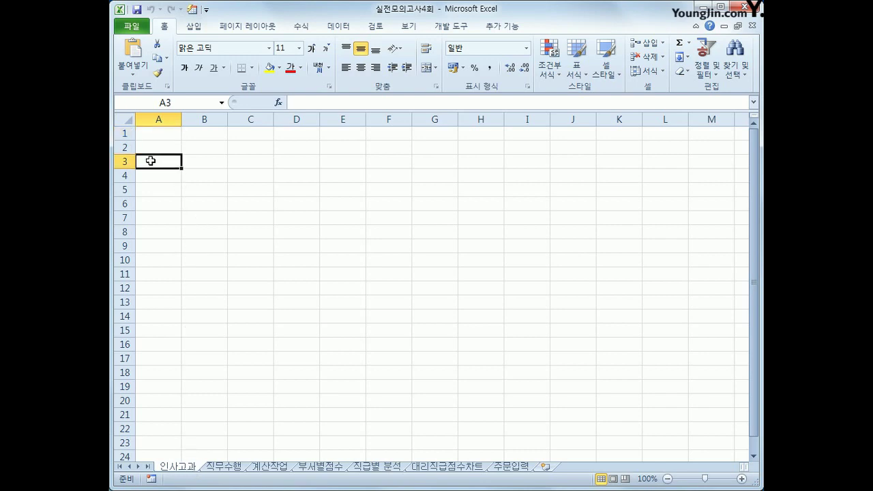
click(354, 30)
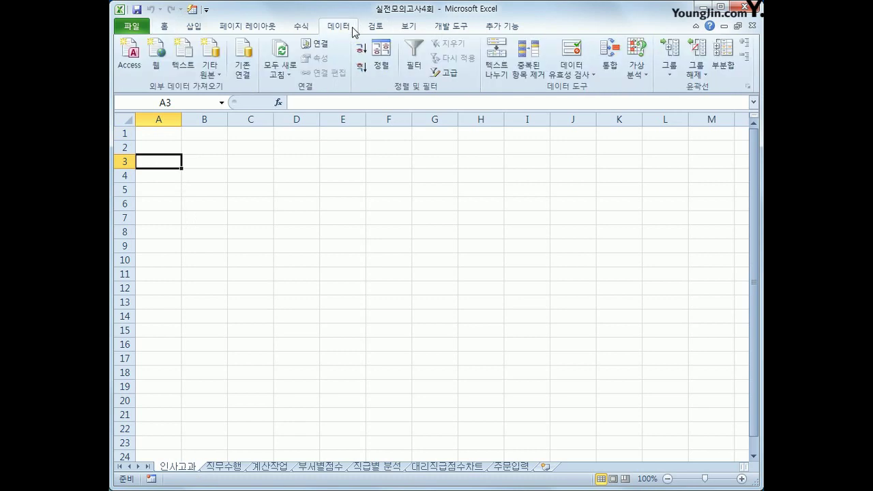
click(210, 69)
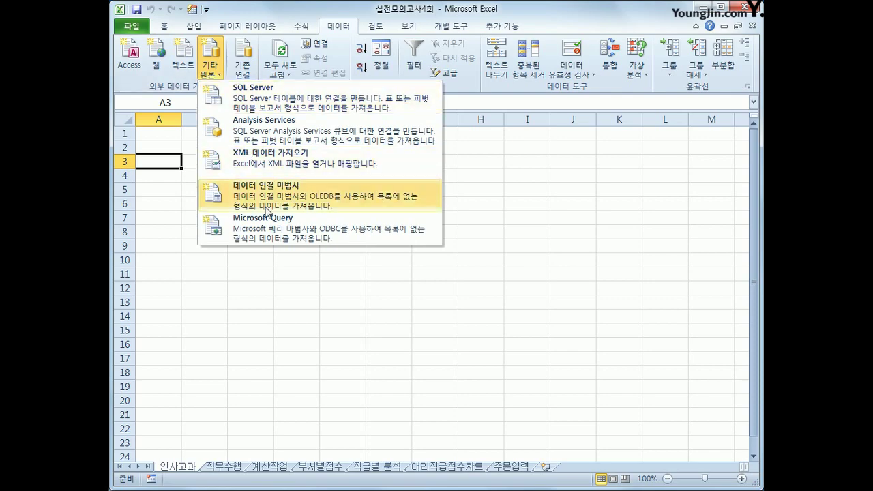
click(278, 240)
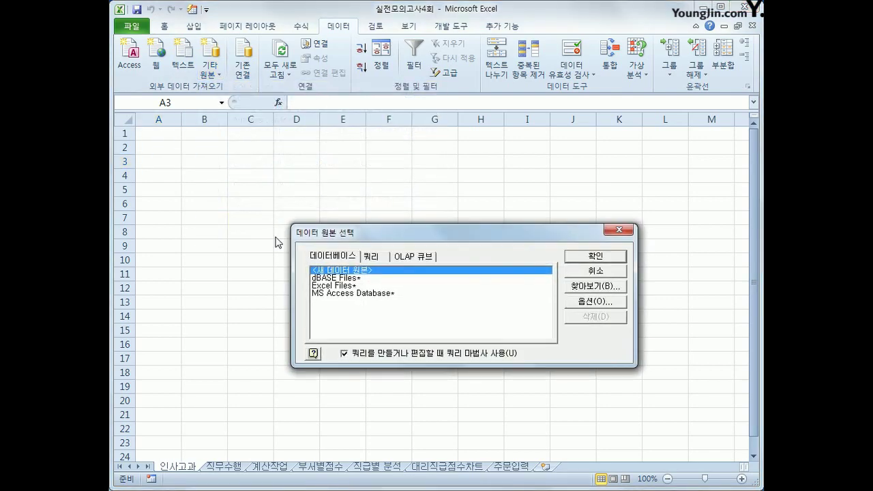
click(347, 293)
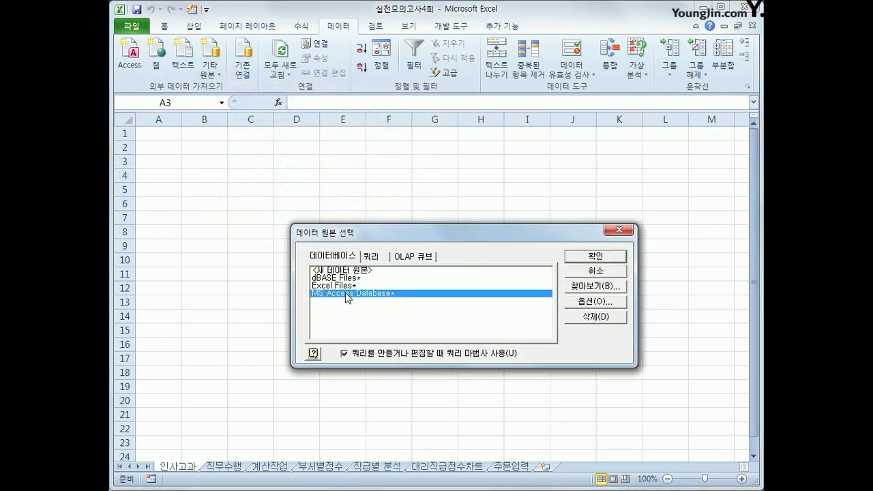
click(595, 256)
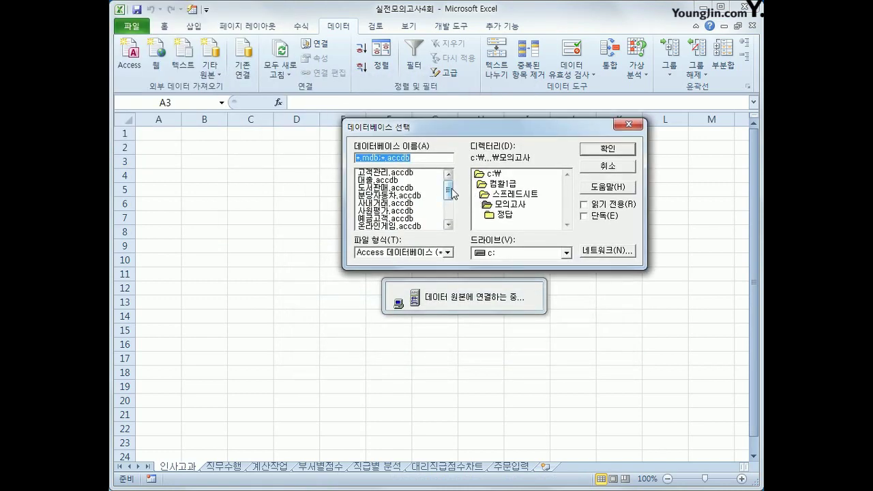
drag(450, 194, 450, 200)
click(387, 219)
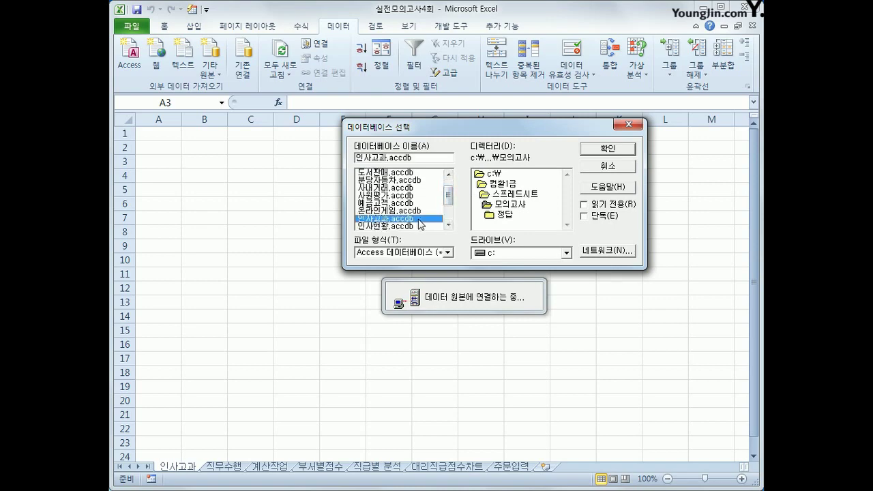
click(603, 153)
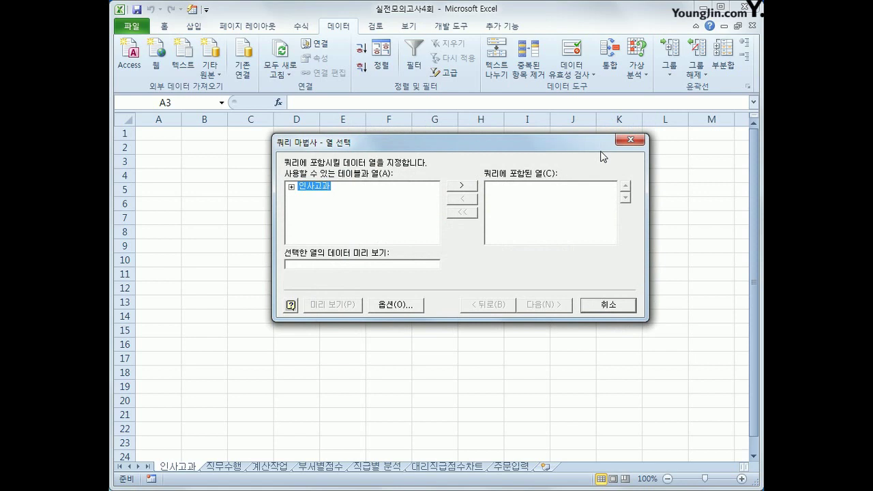
Include the 인사고과 table's columns 사번, 이름, 부서코드, 부서명, 직위, 입사일자, 직무수행능력, 이해판단력, 성실책임감 and 절충협조력 in the query.
double_click(311, 189)
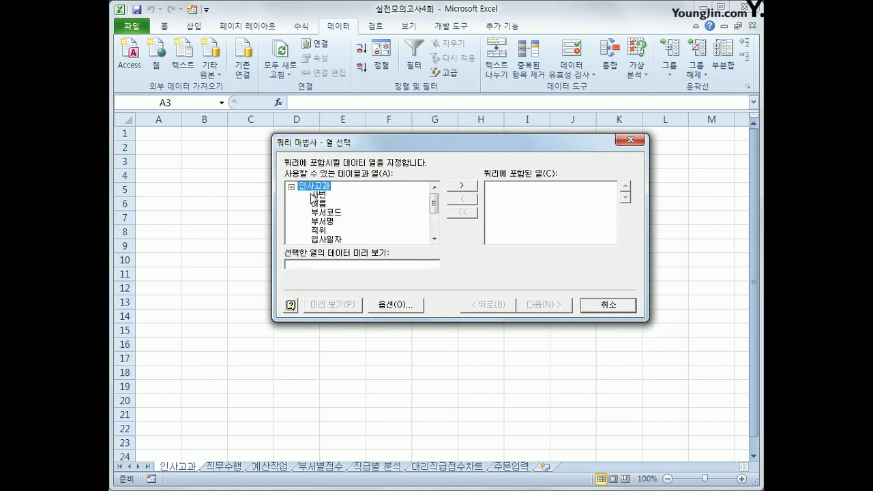
double_click(319, 196)
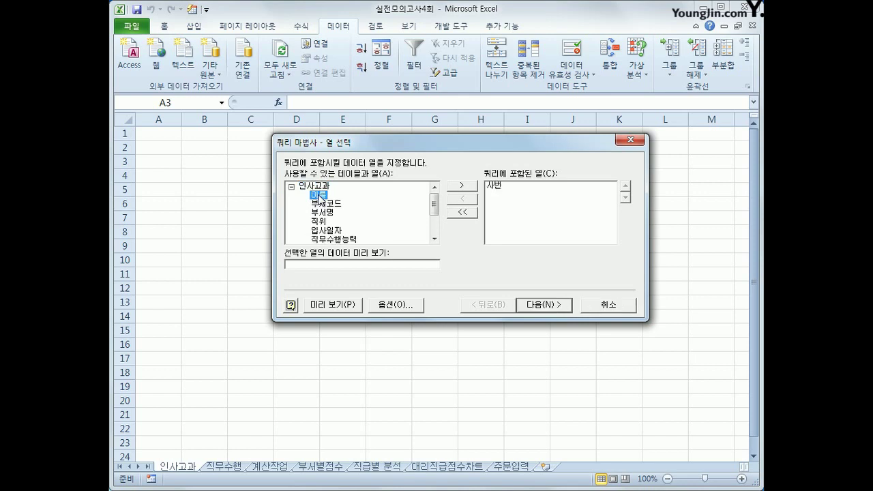
double_click(319, 196)
double_click(321, 196)
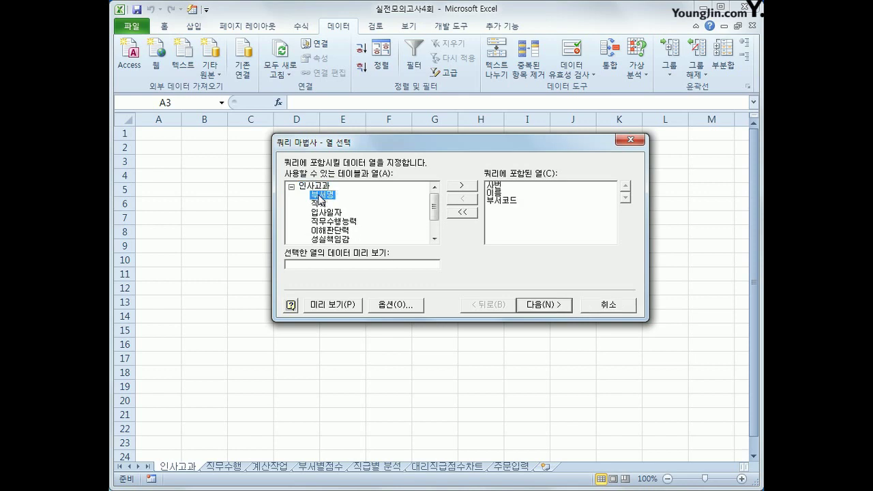
double_click(320, 196)
double_click(321, 197)
double_click(320, 197)
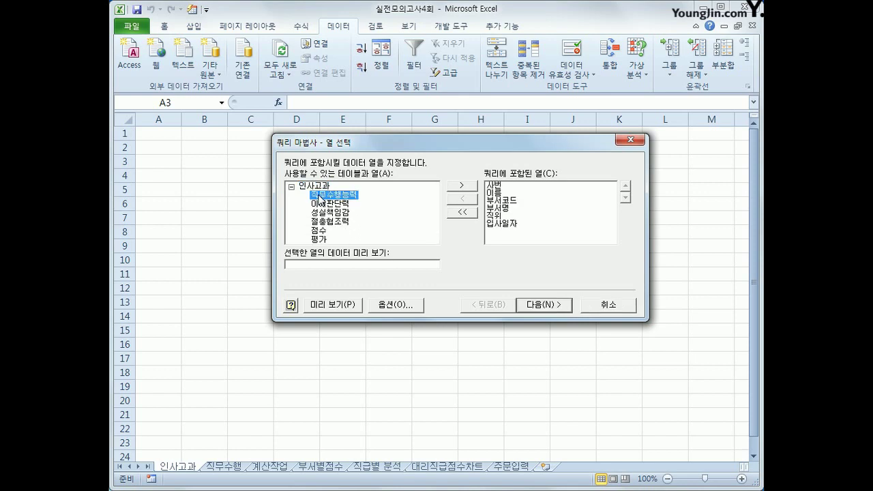
double_click(321, 196)
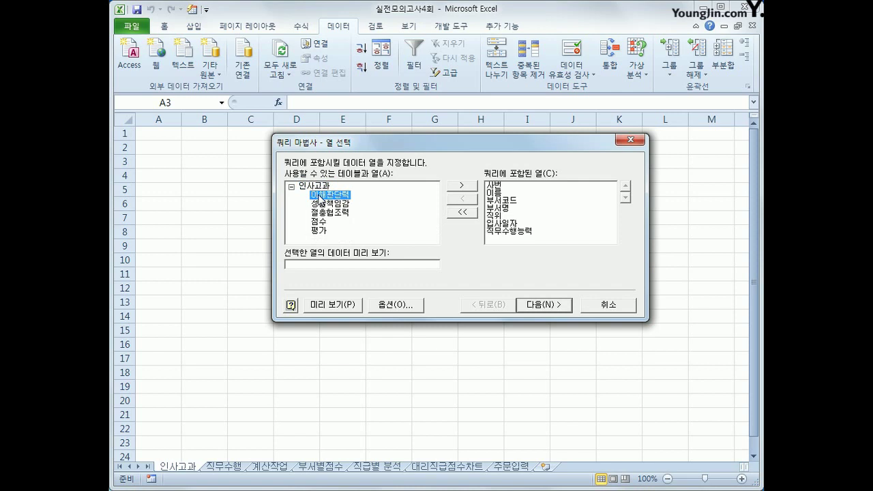
double_click(320, 197)
double_click(320, 196)
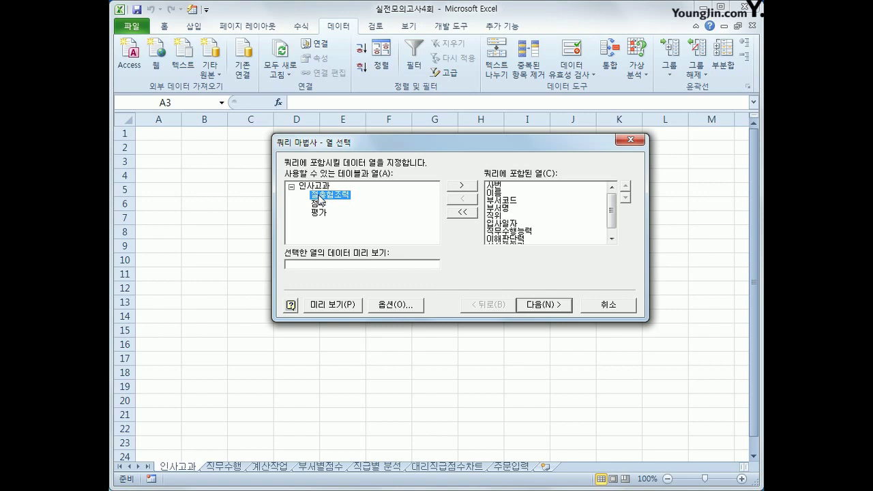
double_click(321, 196)
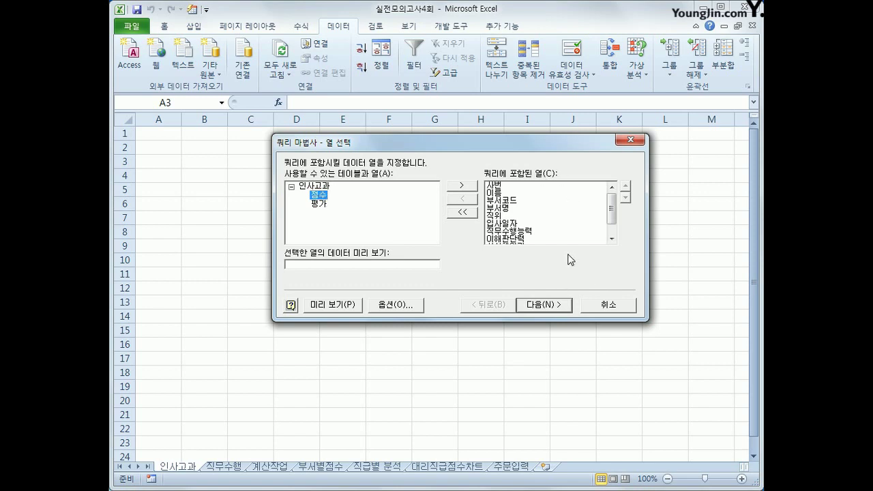
click(561, 306)
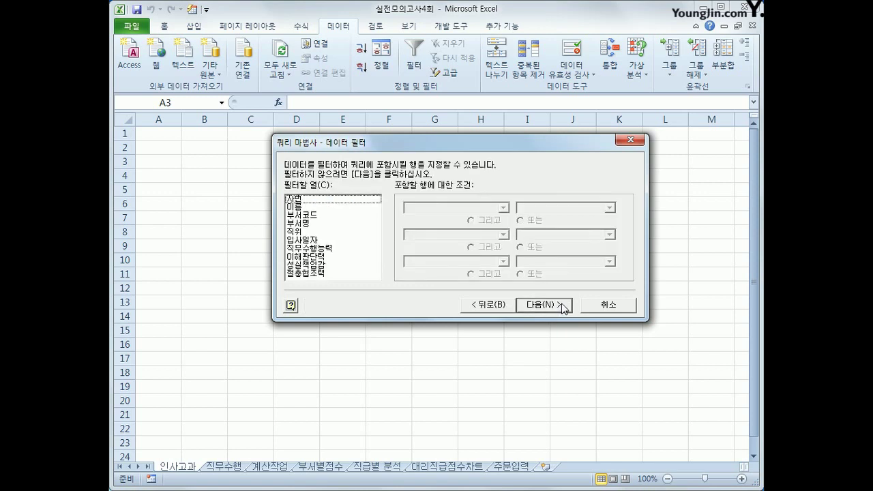
Filter the query rows to those whose 부서코드 has the starting value (시작 값) S.
click(307, 215)
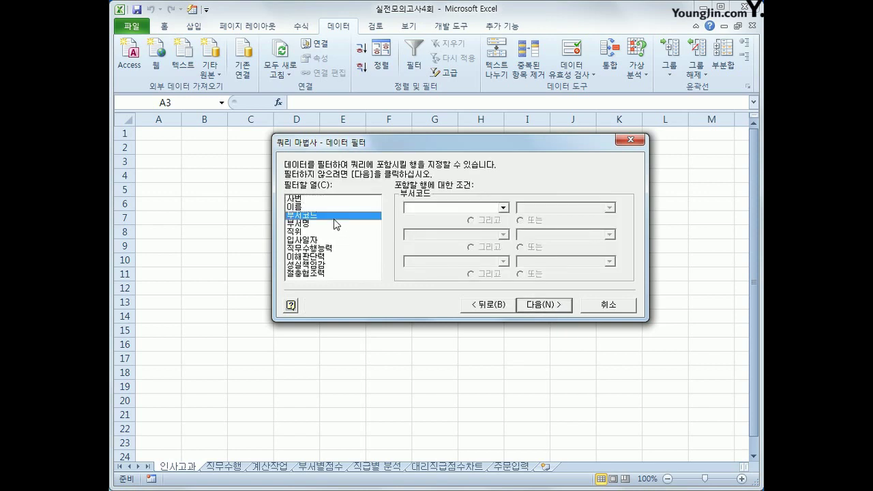
click(504, 207)
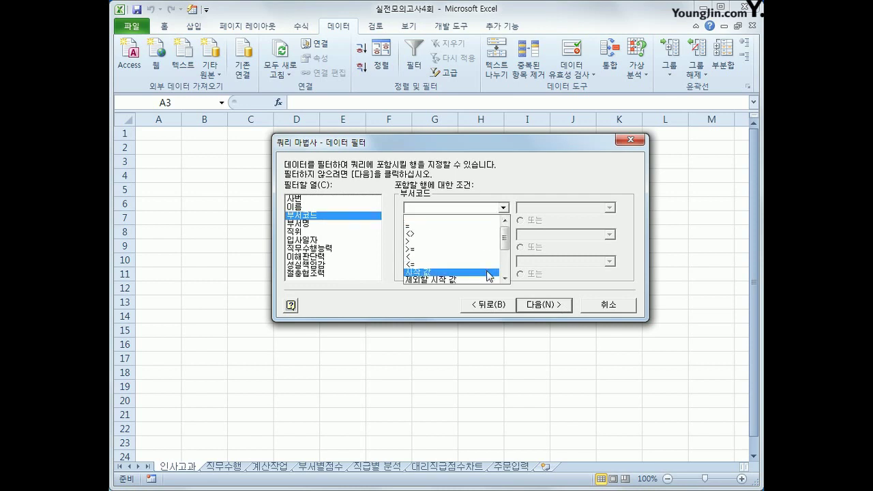
click(489, 272)
text(S)
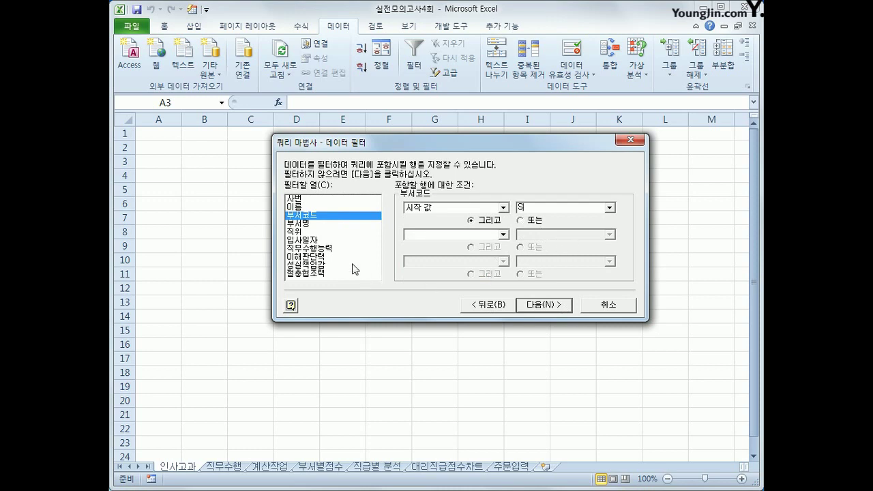
Add a filter on 입사일자 for dates >= 2017-01-01 and <= 2017-12-31, and accept the filter conditions.
click(327, 240)
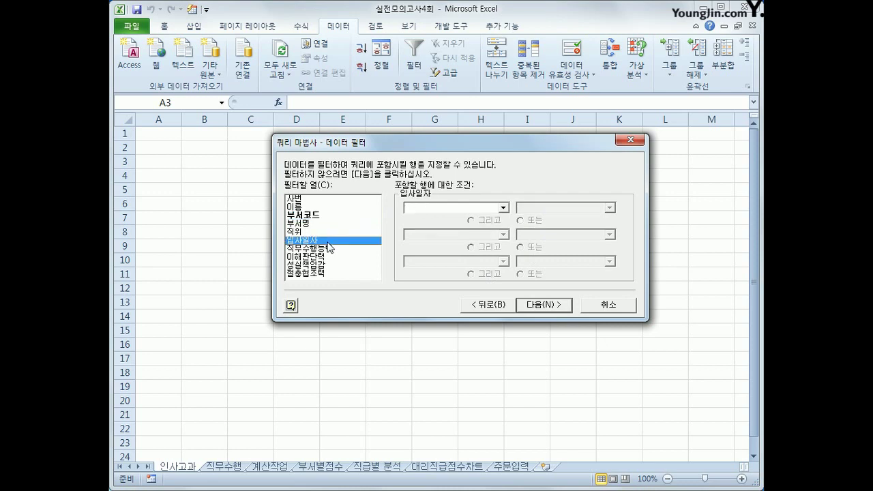
click(504, 208)
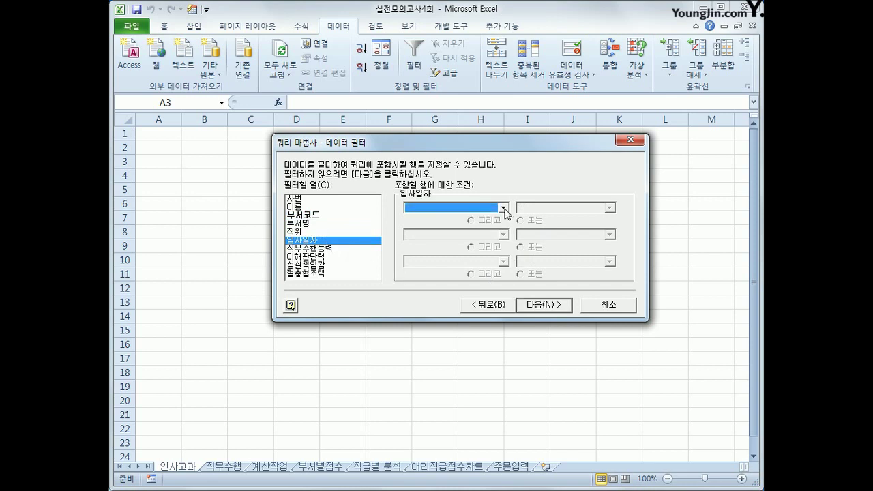
click(486, 250)
click(531, 208)
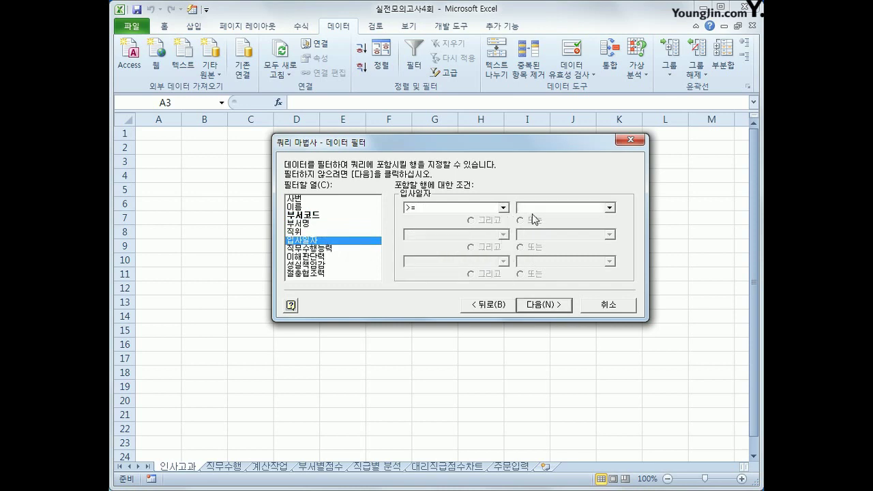
text(2017-01-01)
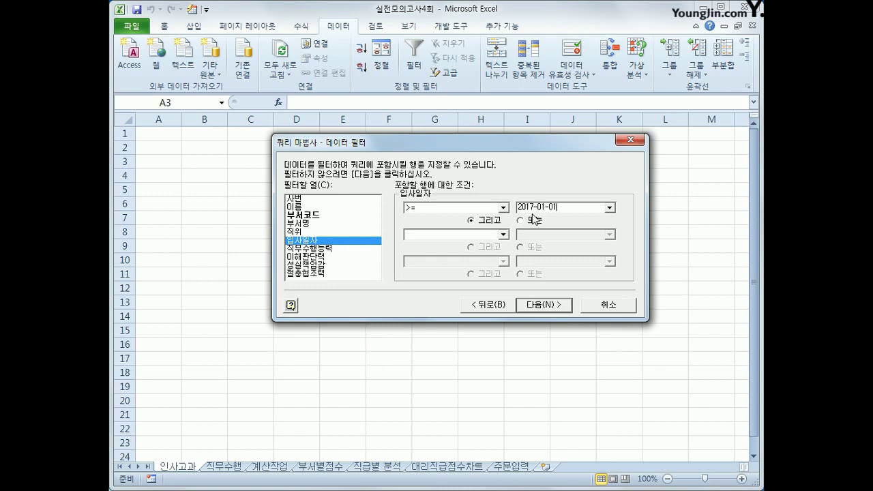
click(504, 235)
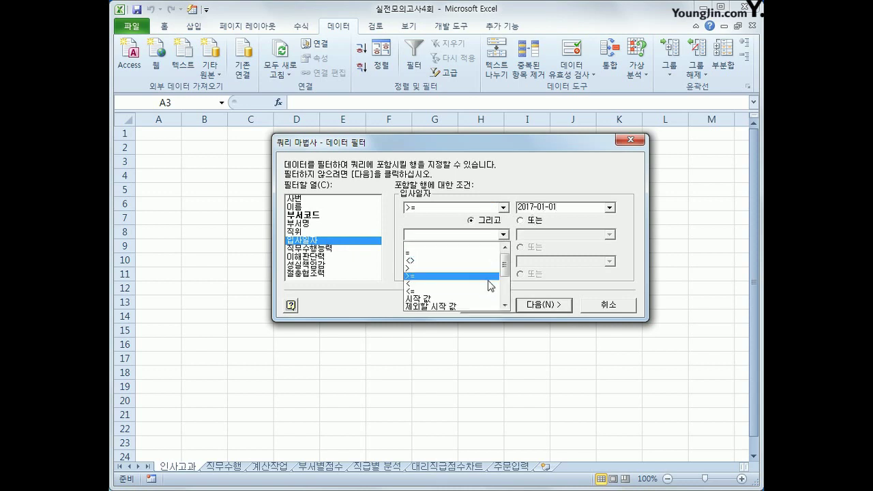
click(488, 293)
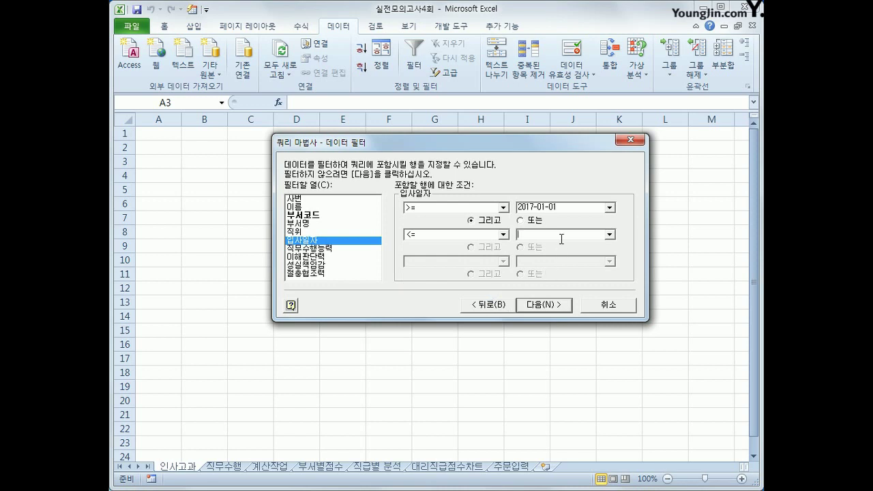
text(2017-12)
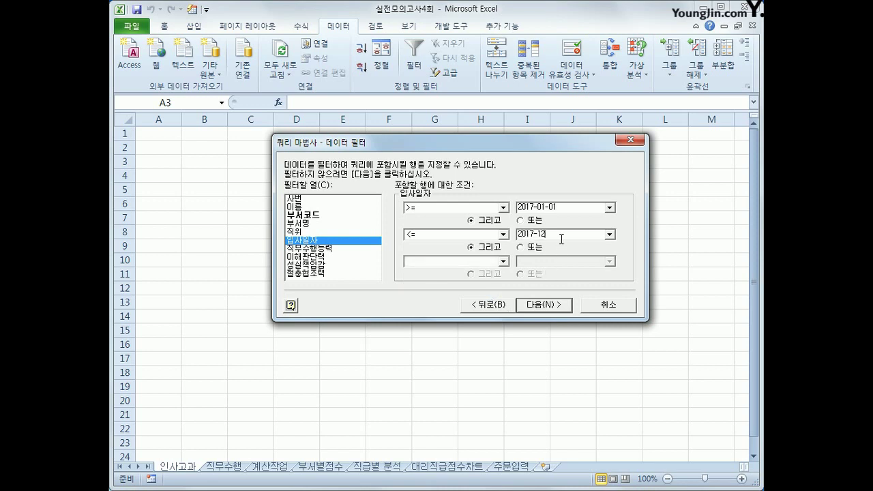
text(-31)
click(551, 306)
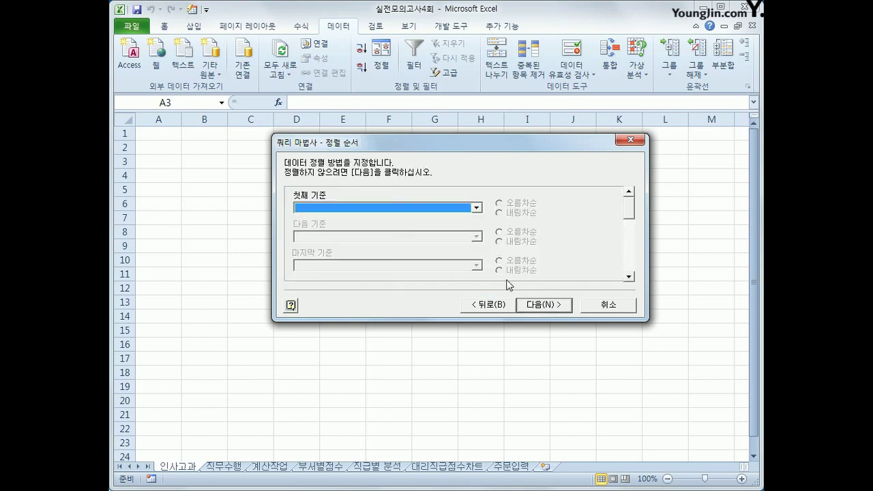
Sort the query by 부서명 descending with 사번 ascending as the second criterion, and finish the query wizard.
click(448, 208)
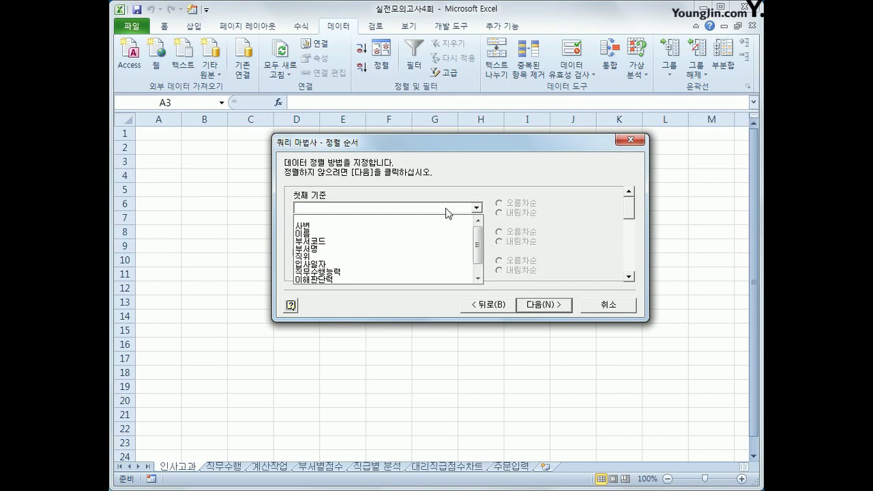
click(416, 249)
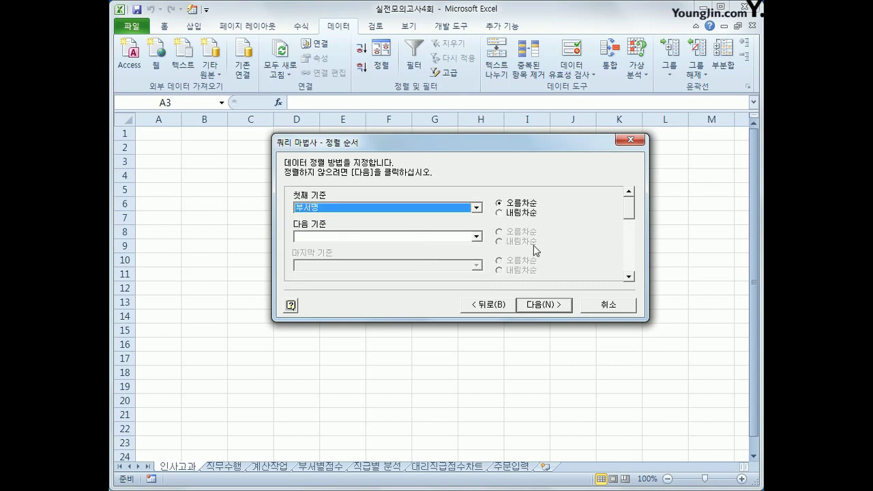
click(516, 216)
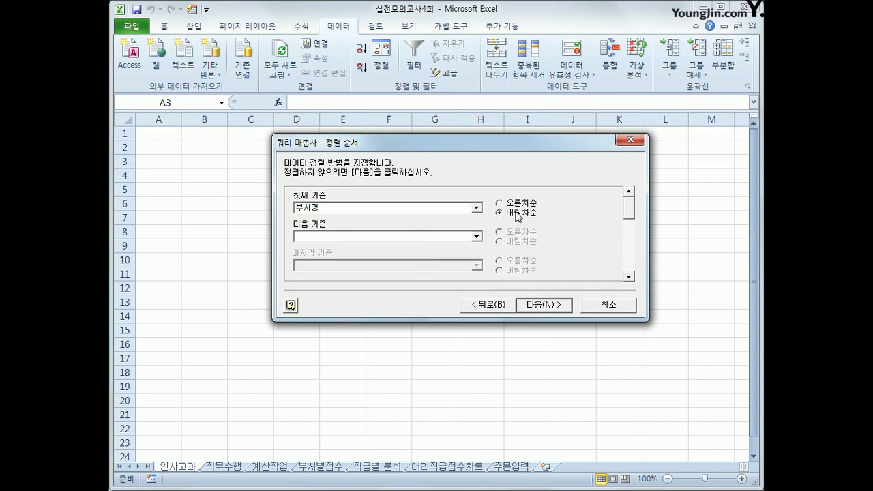
click(448, 236)
click(445, 256)
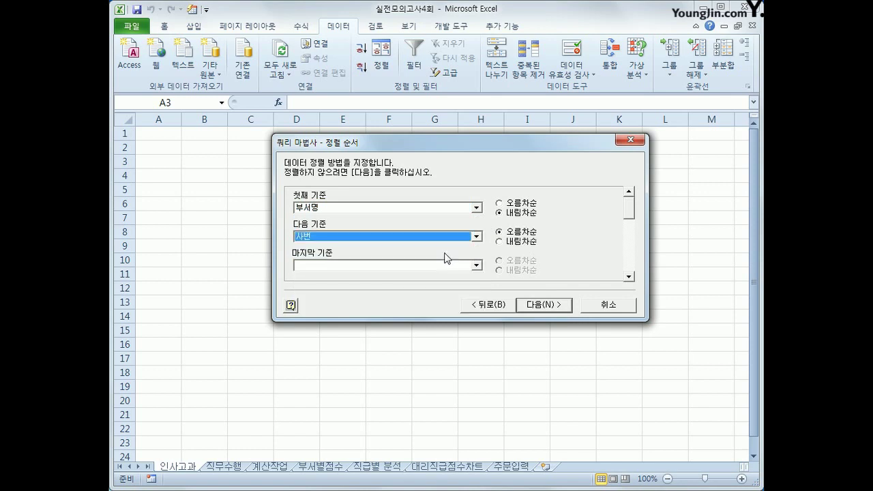
click(534, 237)
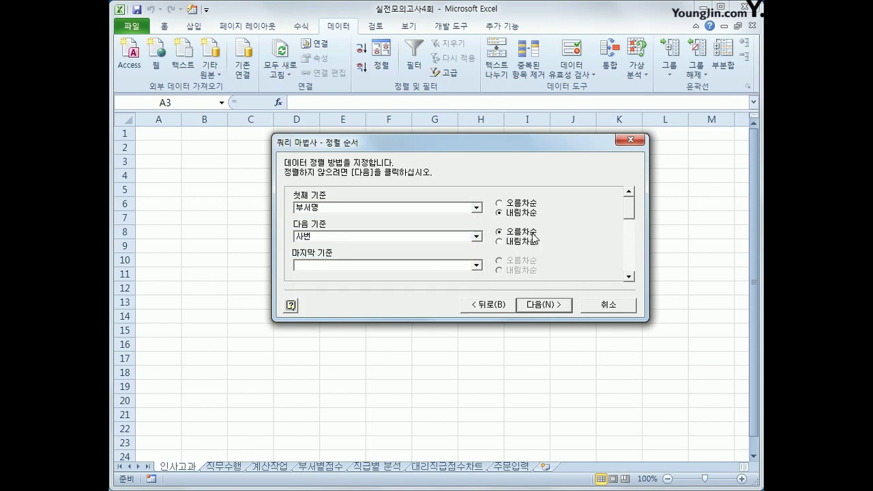
click(544, 304)
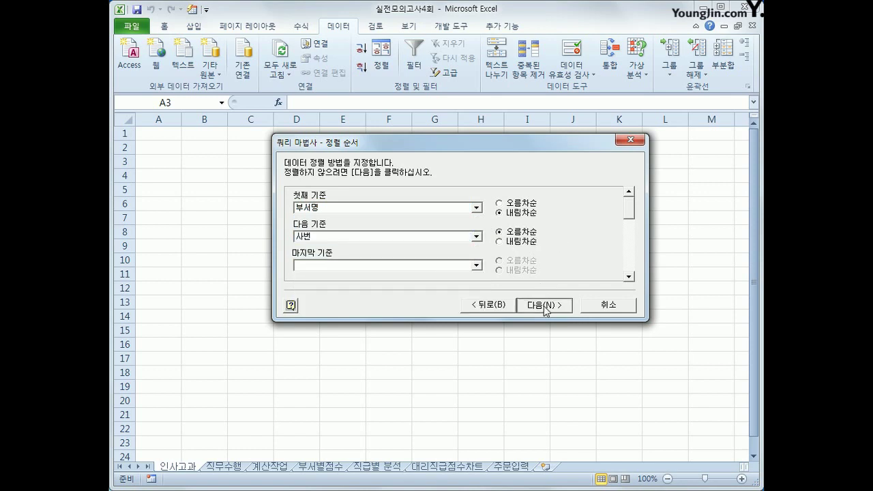
click(545, 307)
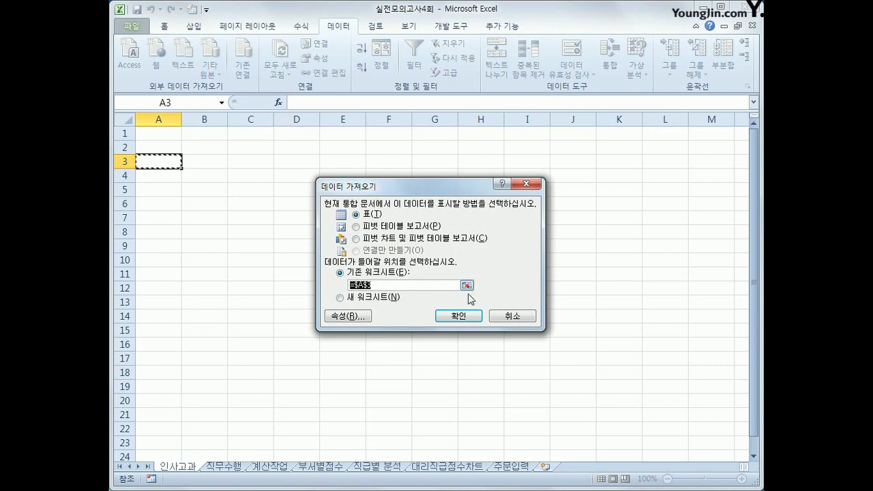
Place the query result as a table at A3 of the existing sheet and convert it to a normal range.
click(471, 318)
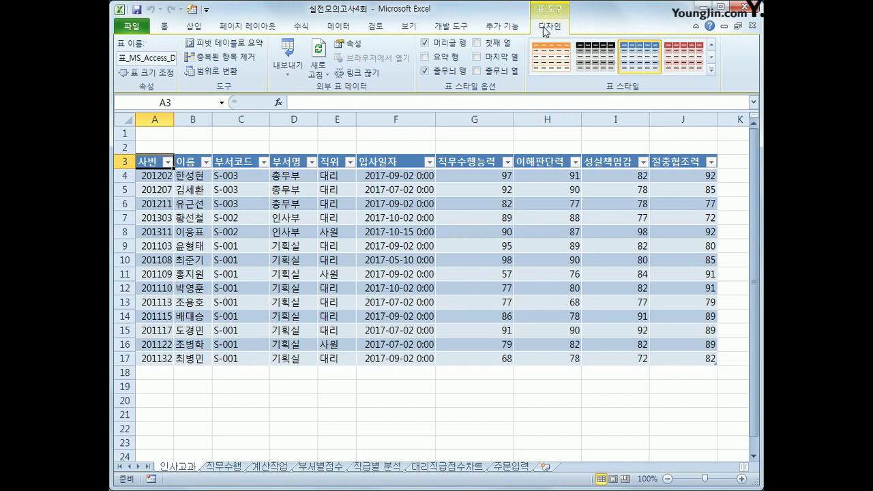
click(215, 74)
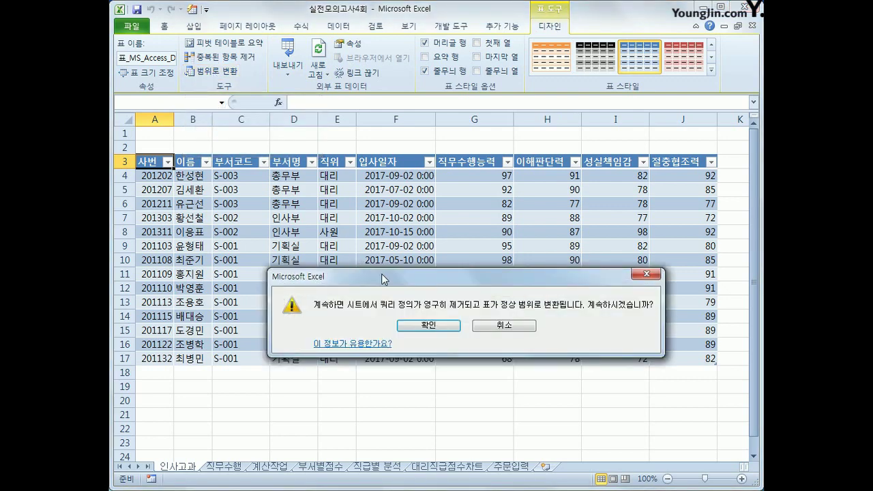
drag(398, 276, 391, 250)
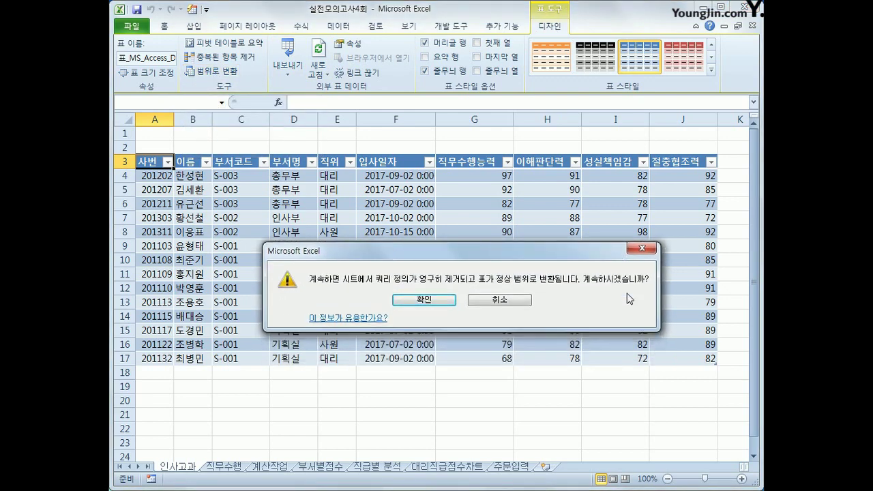
click(443, 299)
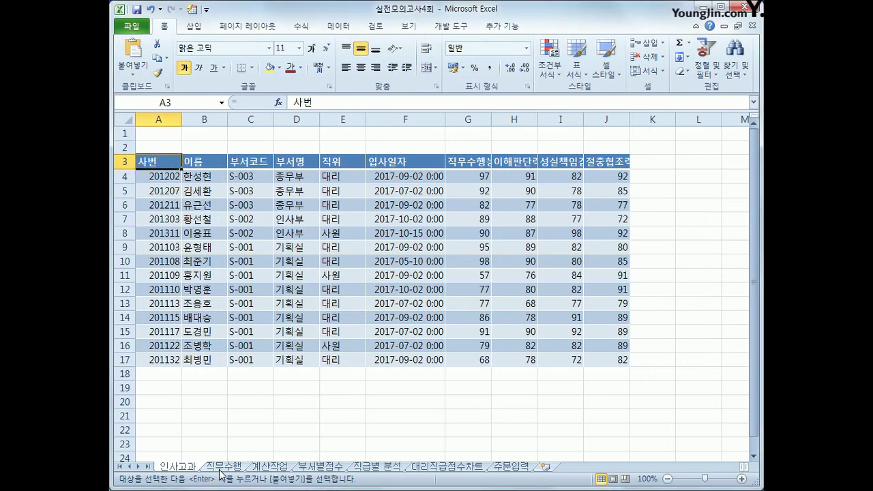
On the 직무수행 sheet, enter the criteria heading 직무(최대) in cell A15.
click(221, 469)
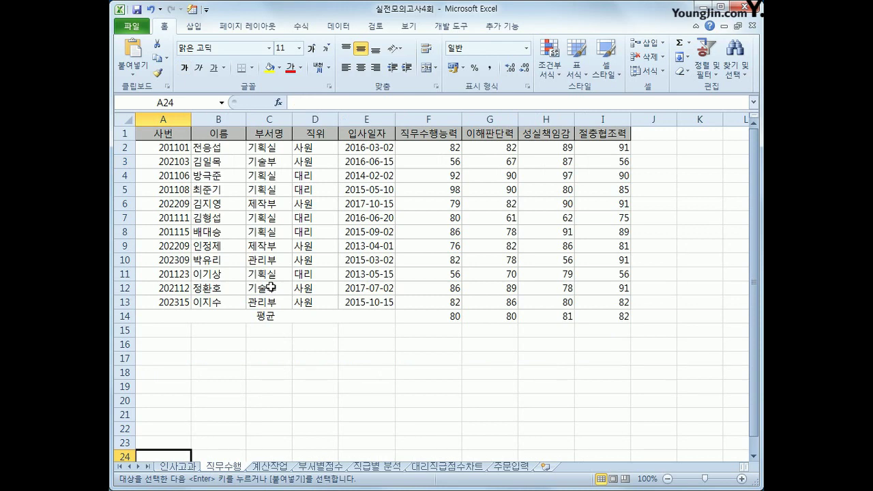
click(276, 134)
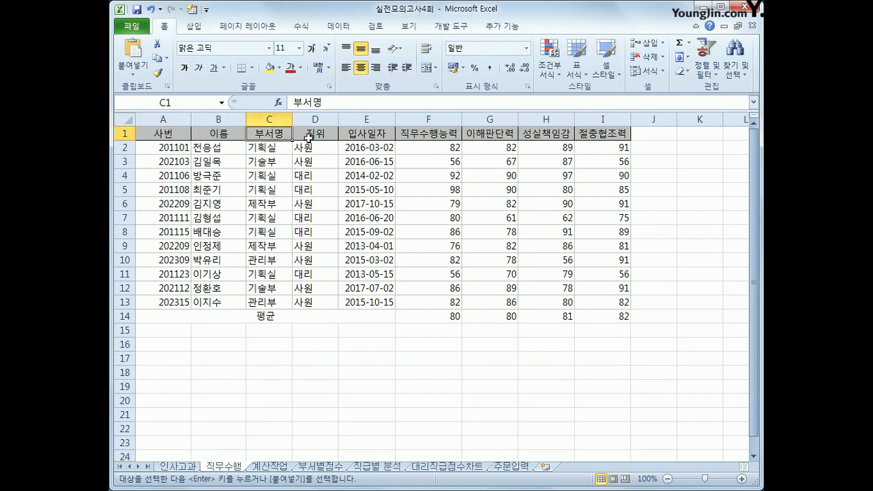
click(309, 138)
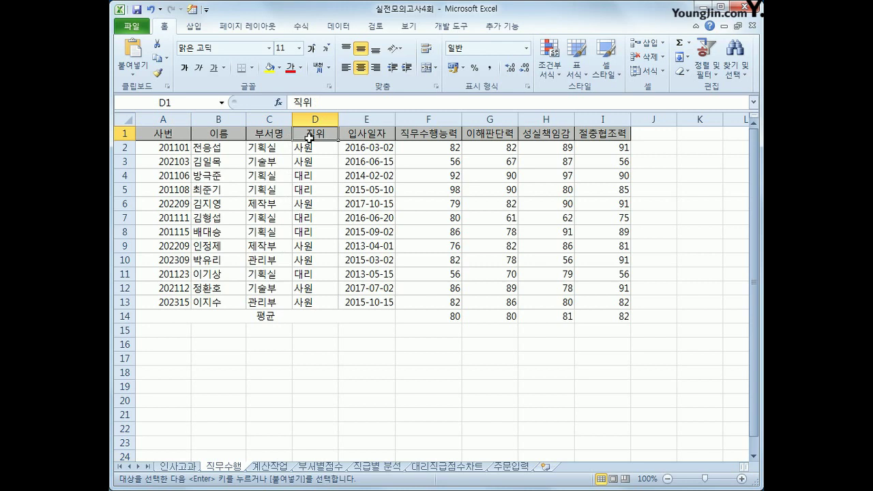
click(177, 335)
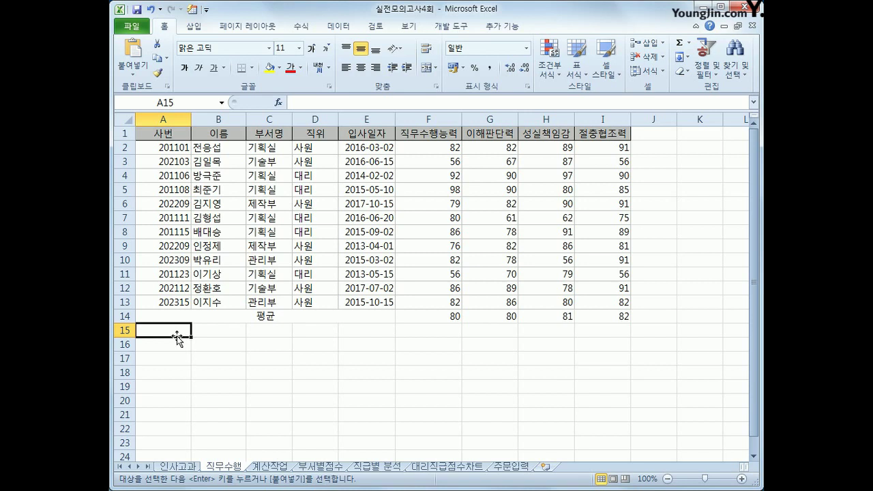
text(지)
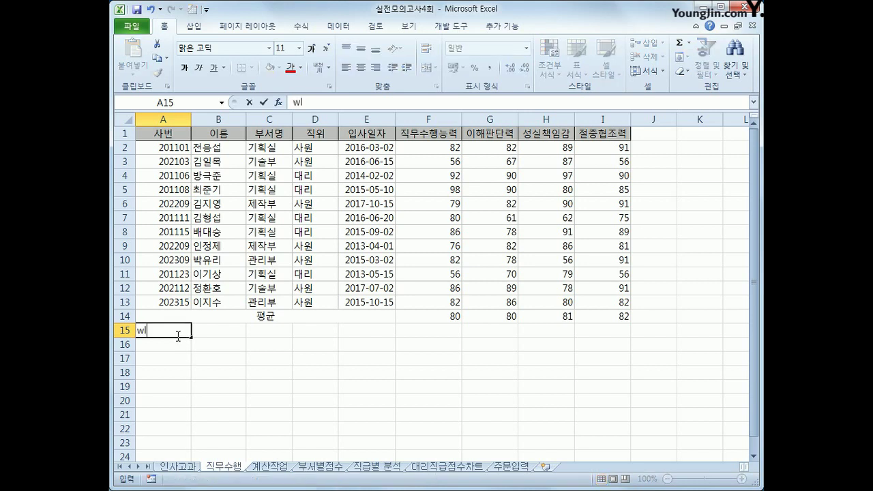
text(ㄱ무(최대))
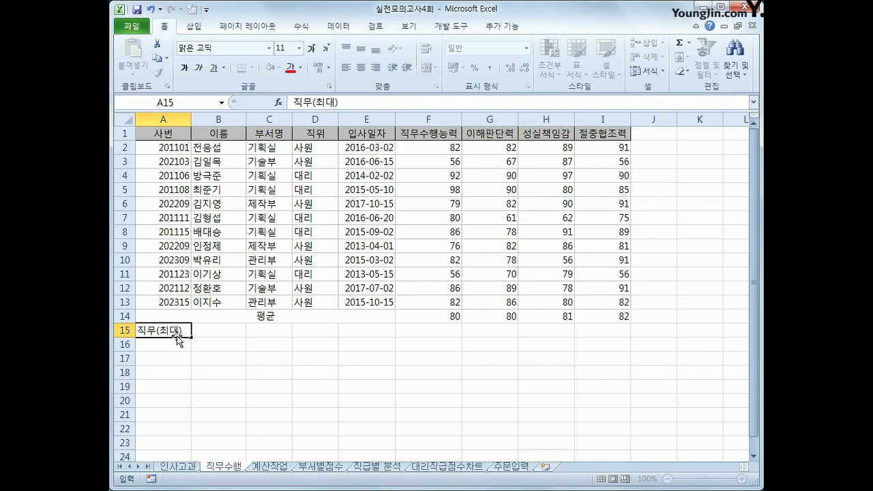
key(Return)
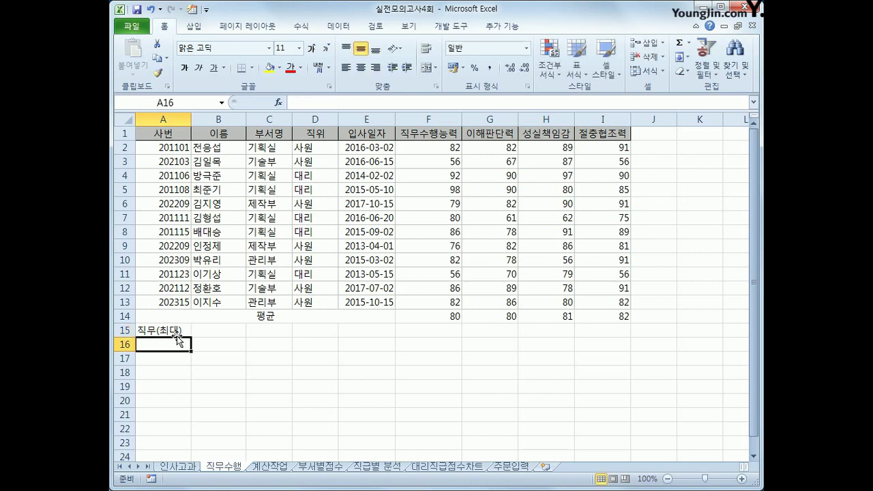
Enter the formula =LARGE($F$2:$F$13,1)=F2 in cell A16 as the criterion for the highest 직무수행능력.
text(=)
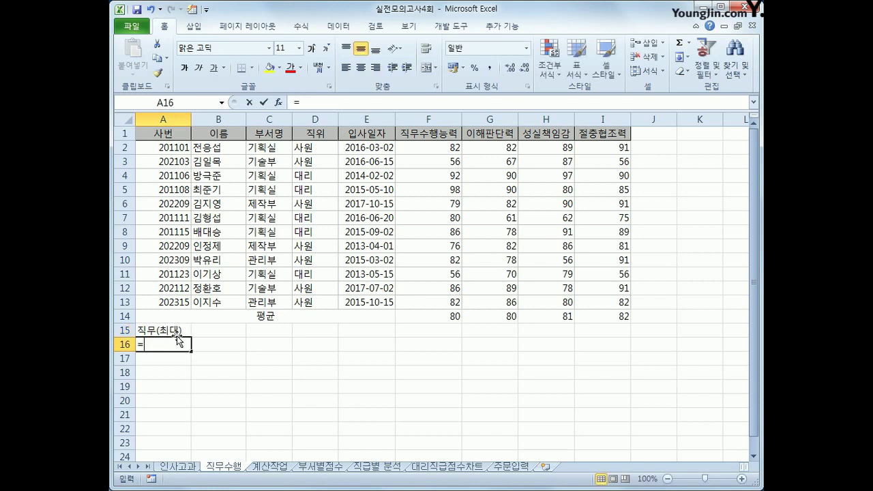
text(lar)
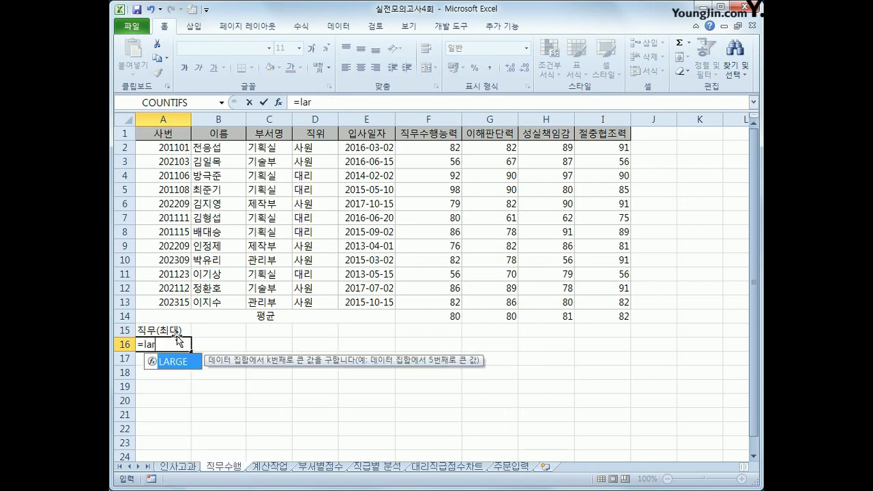
key(Tab)
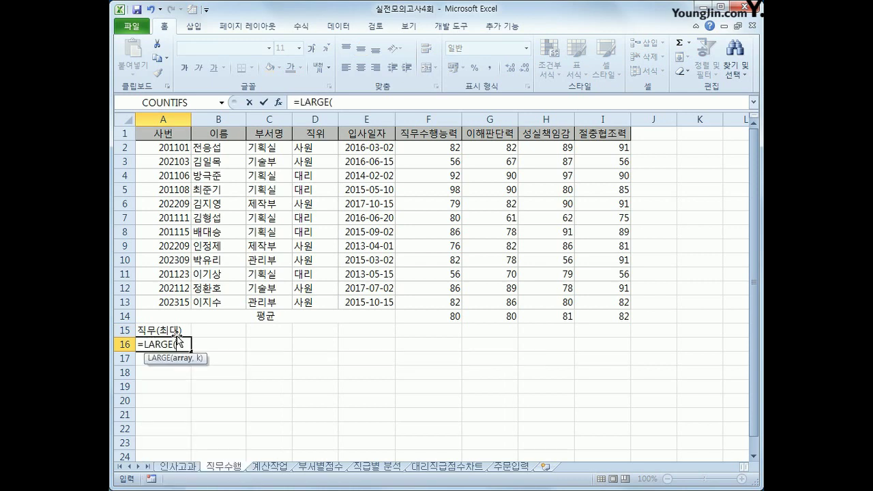
click(432, 150)
drag(432, 150, 434, 307)
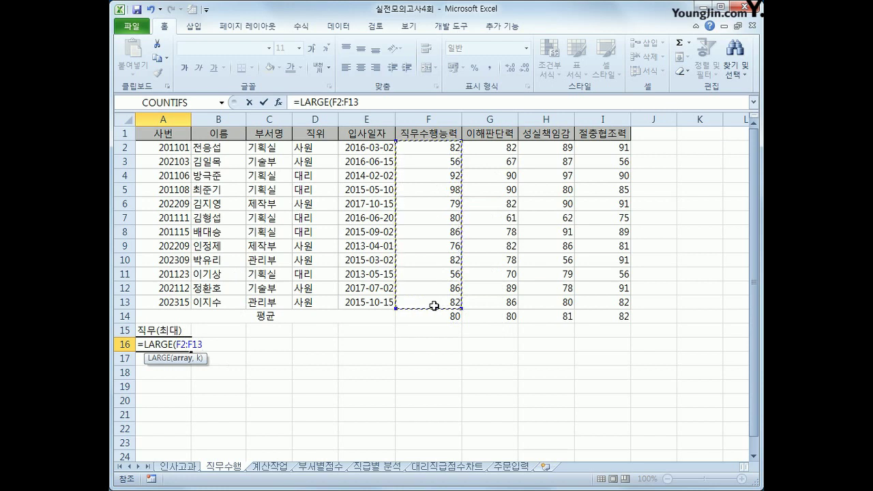
key(F4)
text(,)
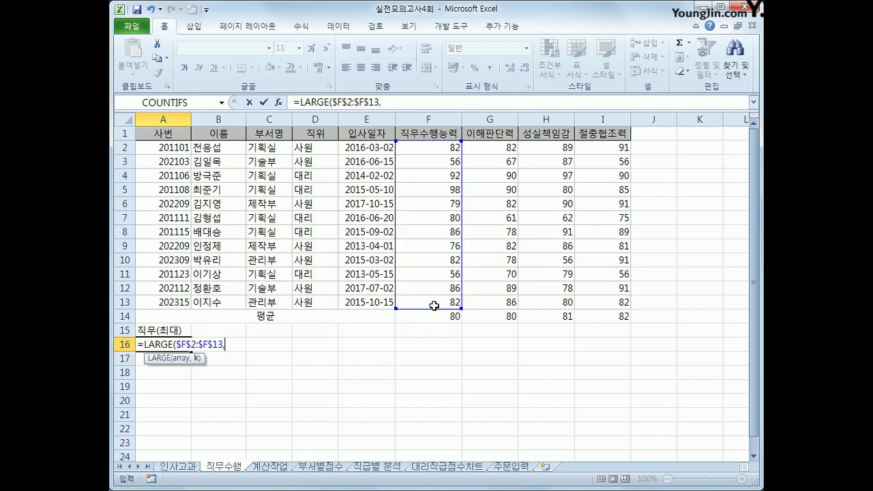
text(1)=)
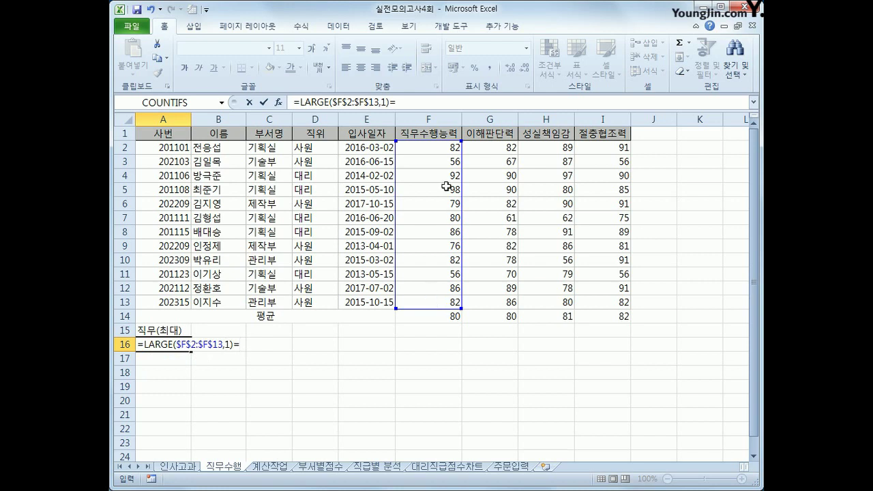
click(445, 150)
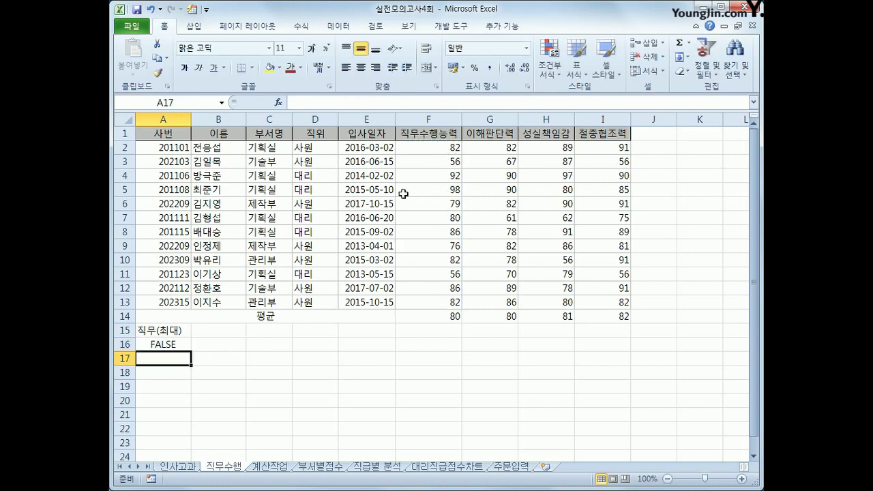
key(Return)
Enter the criteria heading 직무(최소) in cell B15.
click(232, 331)
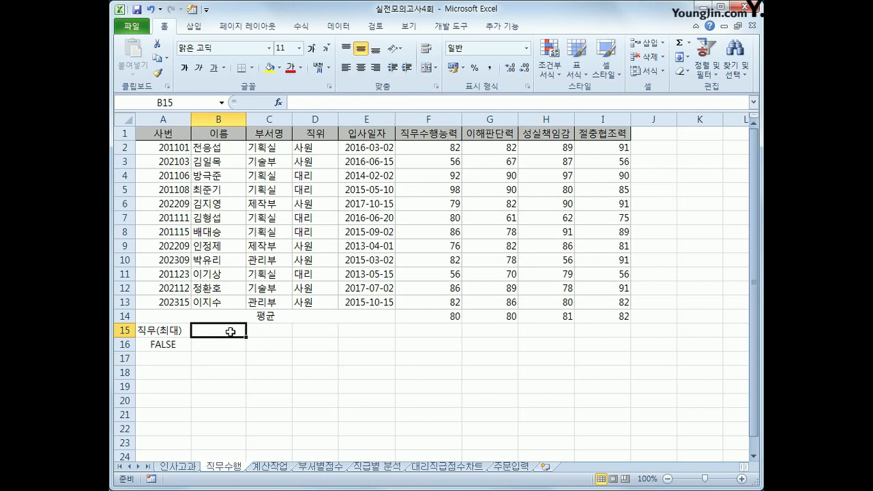
text(wl)
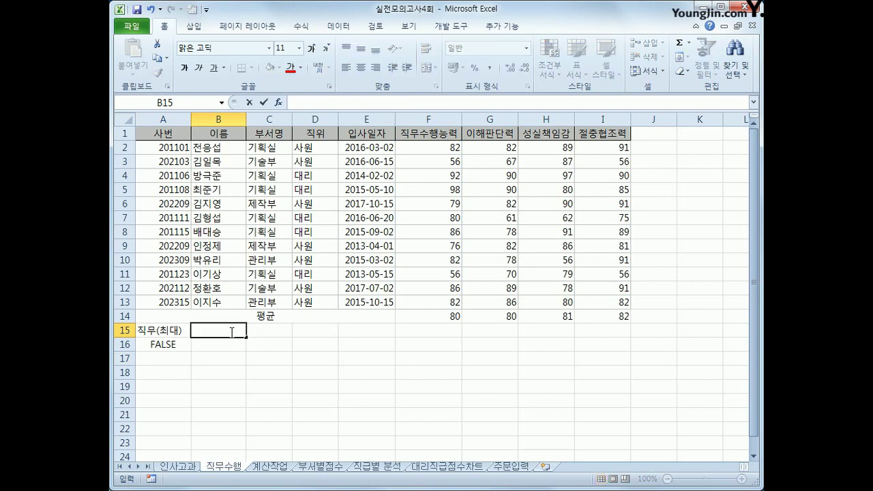
text(직무(쵣)
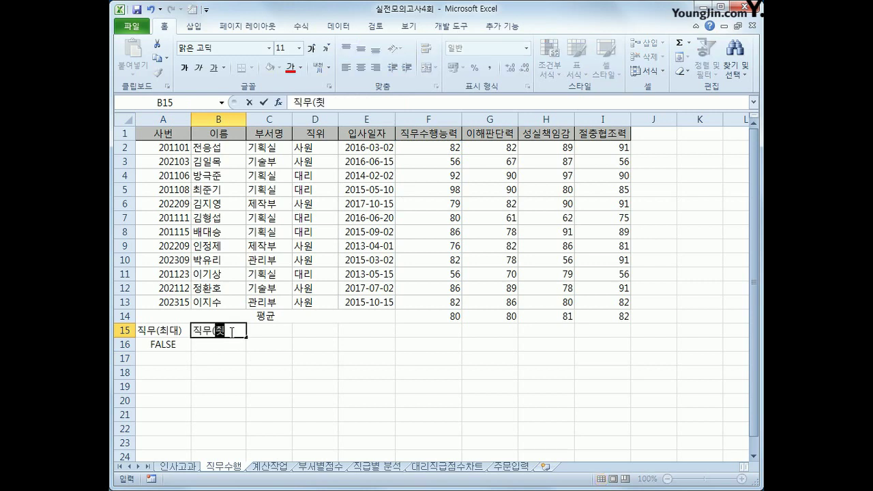
text(소))
key(Return)
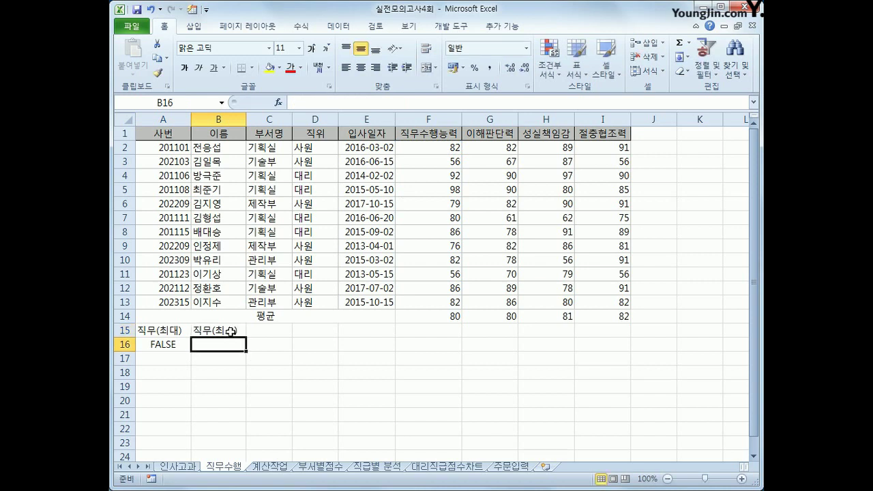
Enter the formula =SMALL($F$2:$F$13,1)=F2 in cell B17 as an OR criterion for the lowest 직무수행능력.
key(Return)
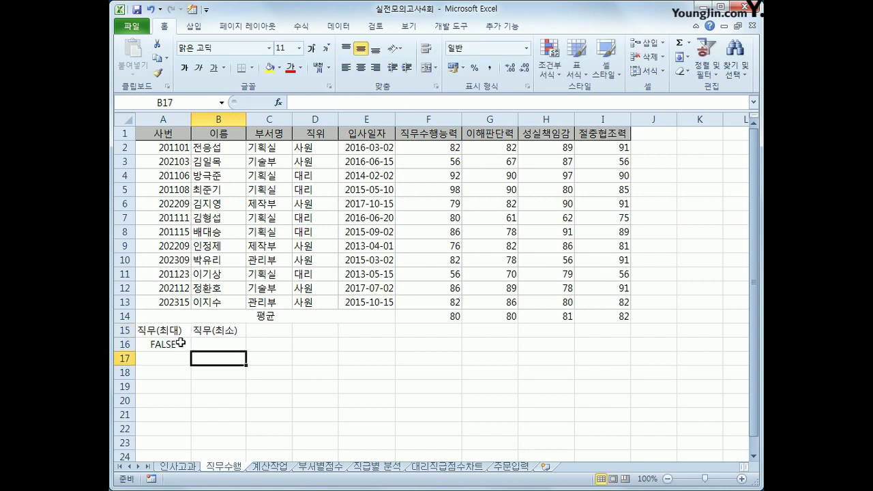
drag(181, 343, 204, 344)
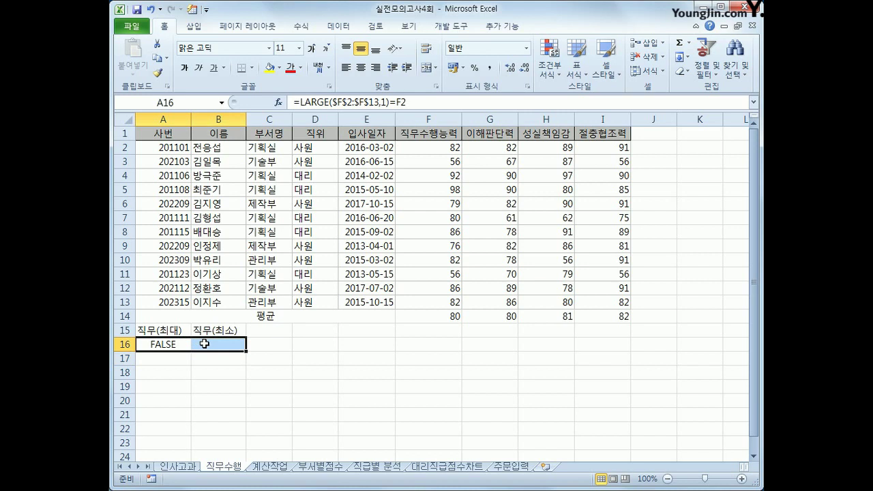
click(204, 344)
click(197, 359)
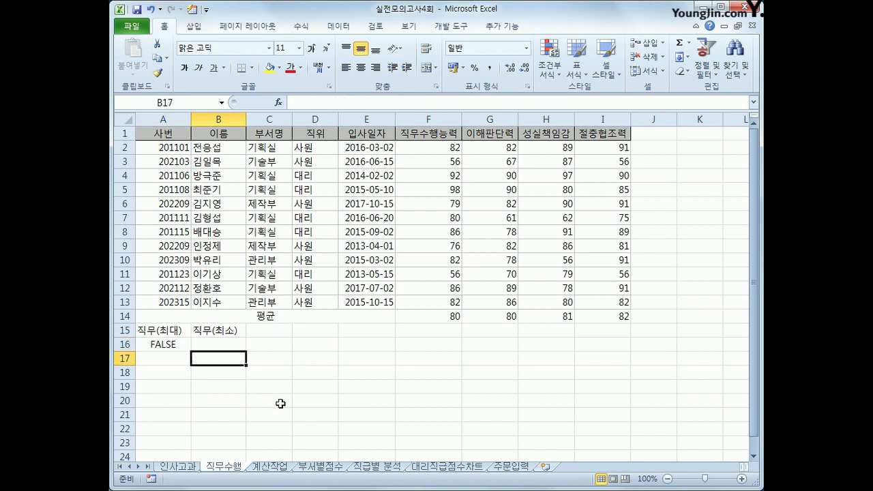
text(=)
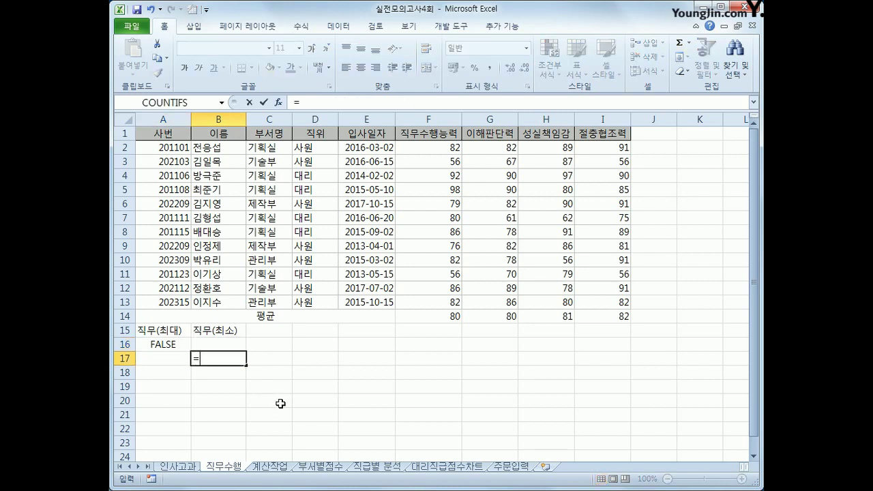
text(sm)
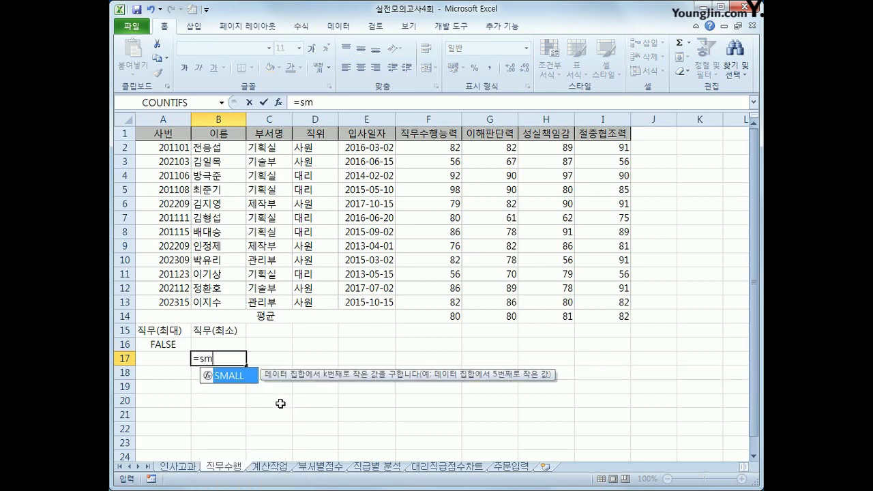
key(Tab)
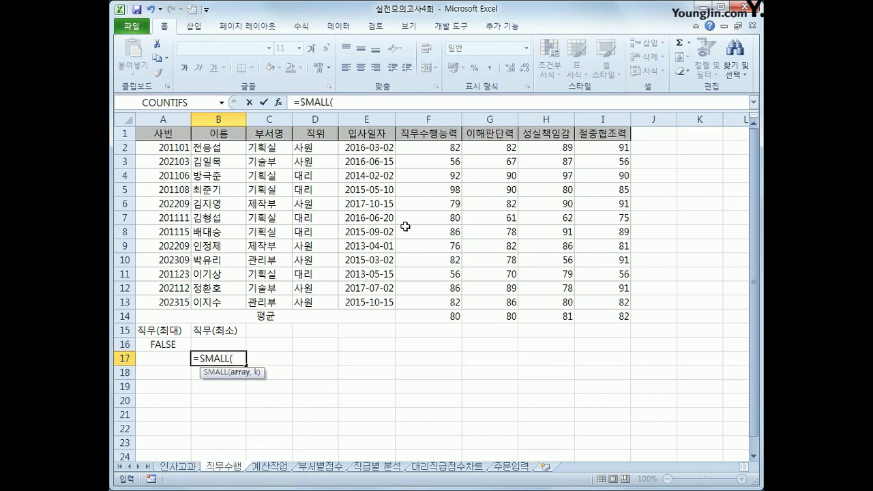
drag(433, 147, 431, 301)
key(F4)
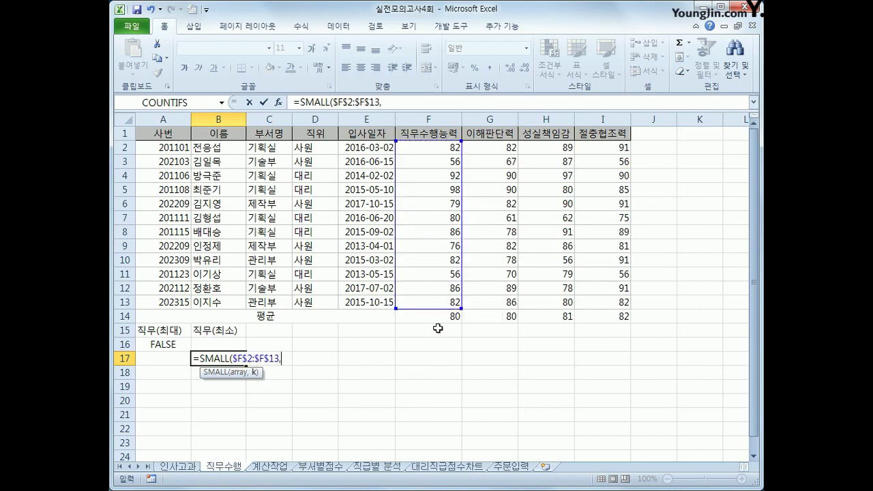
text(,1)=)
click(447, 150)
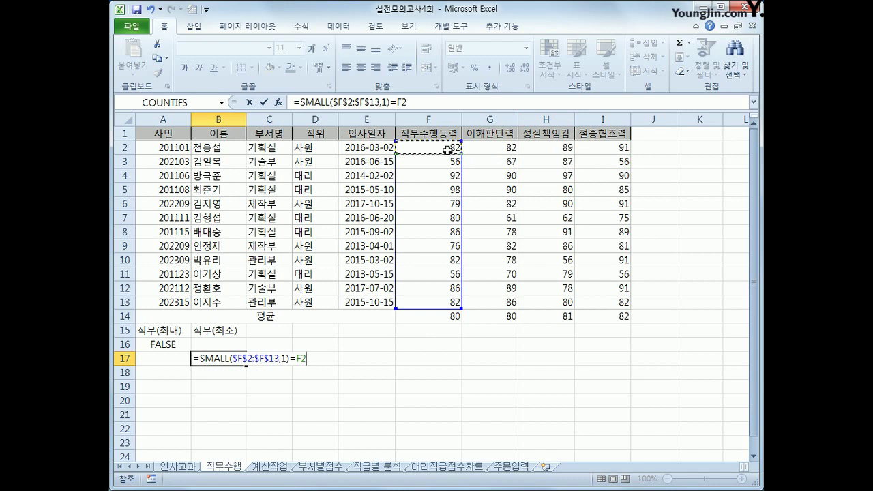
key(Return)
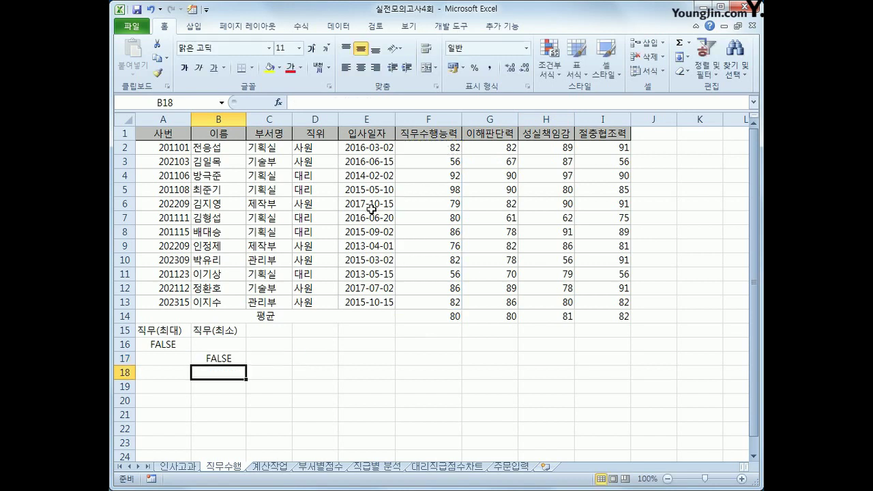
Set up an advanced filter on the 직무수행 list A1:I13 with A15:B17 as the criteria range.
click(184, 144)
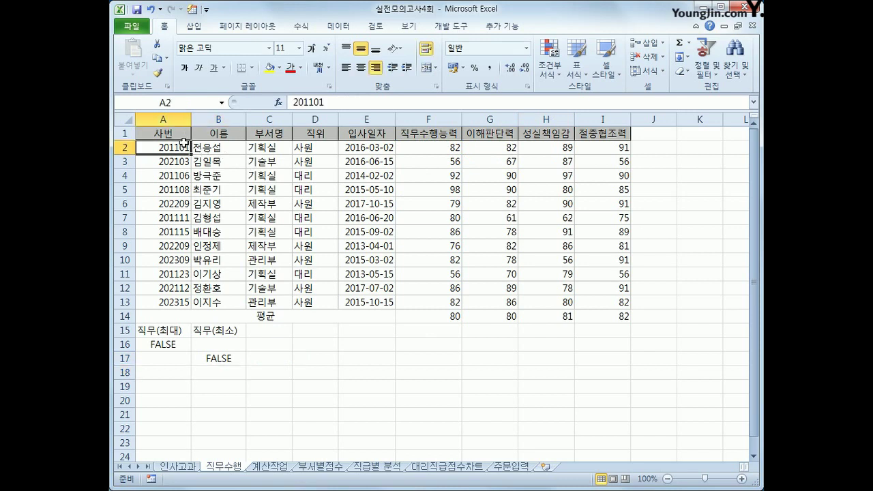
click(346, 30)
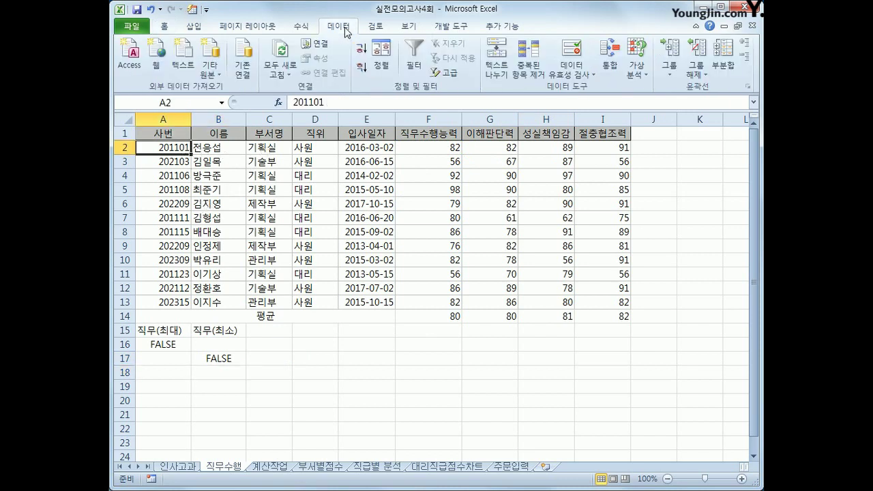
click(447, 72)
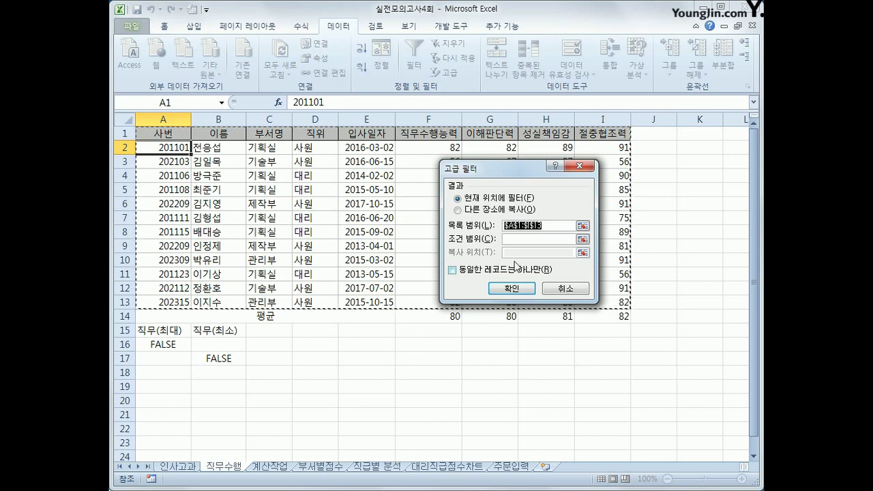
click(515, 239)
drag(175, 334, 214, 361)
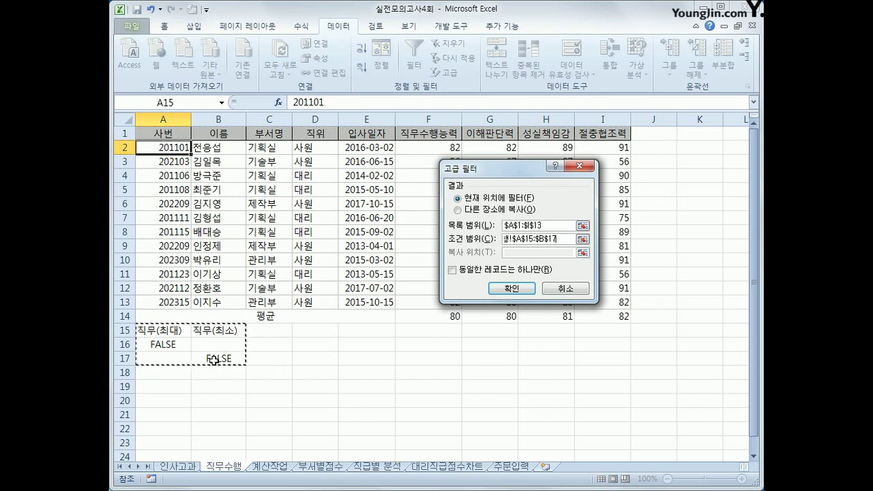
Have the advanced filter copy its results to another location starting at cell A20, and run it.
click(477, 212)
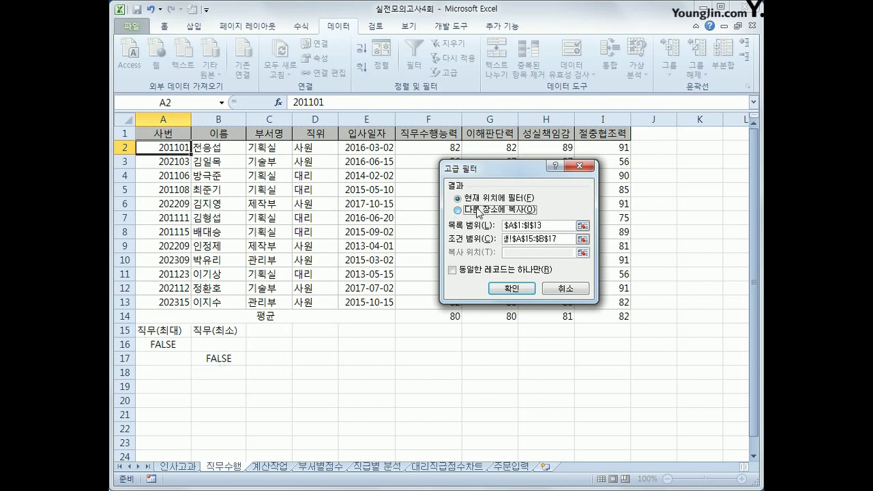
click(512, 253)
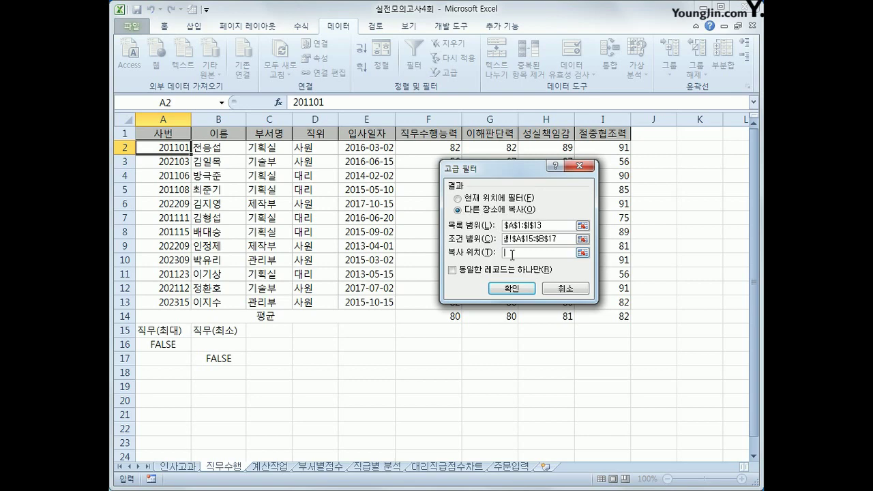
click(180, 403)
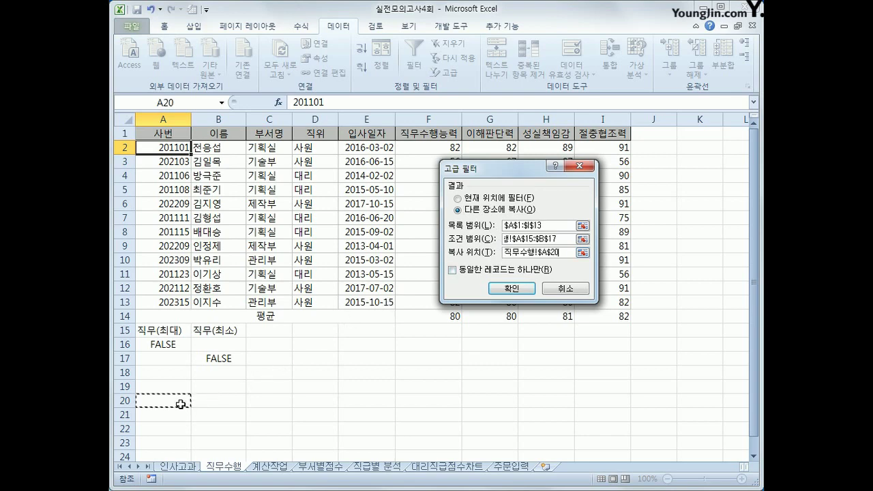
click(511, 289)
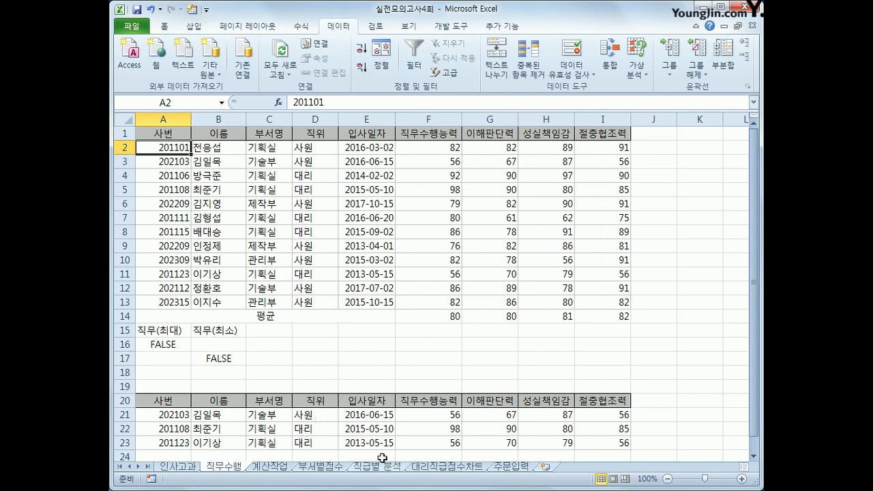
drag(436, 417, 441, 440)
click(440, 441)
click(441, 418)
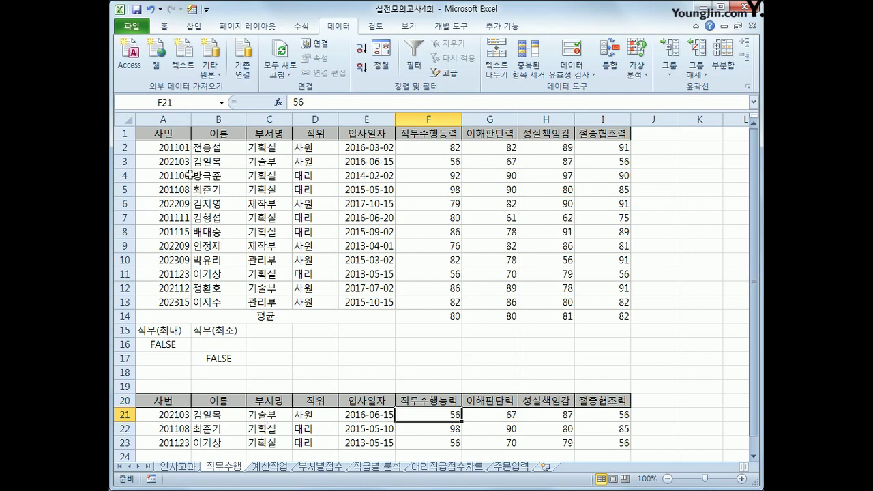
Create a conditional formatting rule for A2:I13 that uses a formula to determine which cells to format.
click(182, 151)
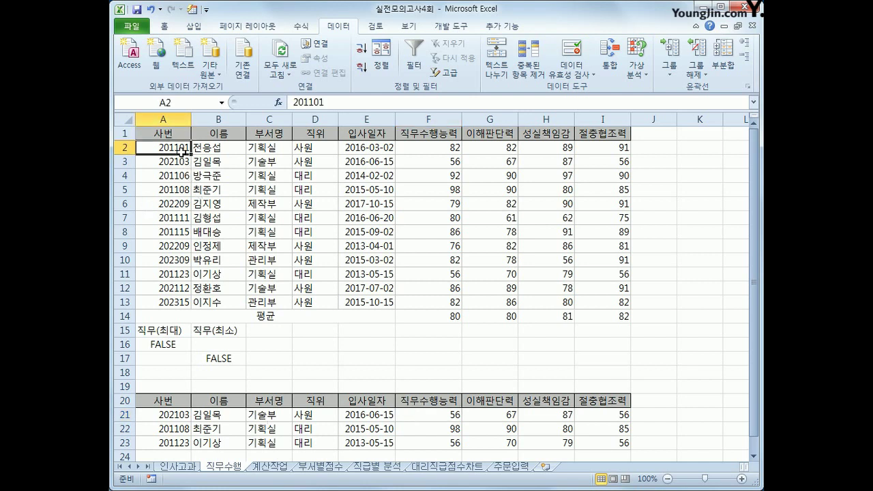
drag(181, 151, 611, 301)
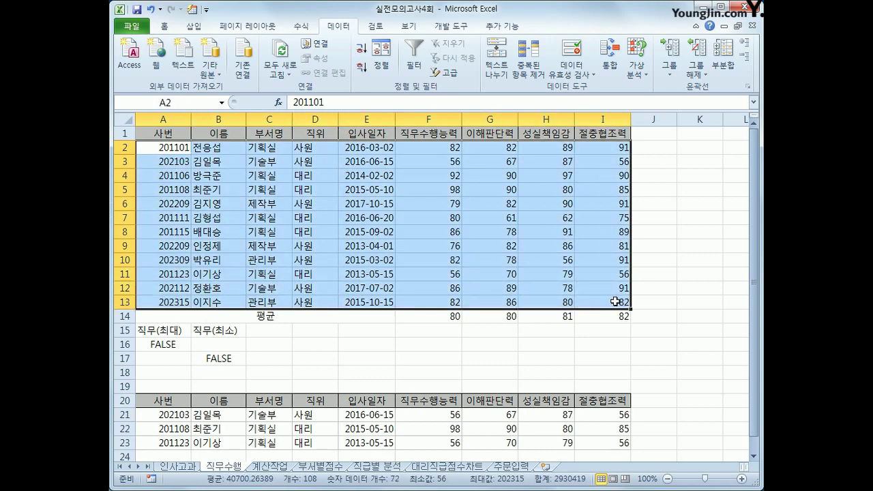
click(164, 26)
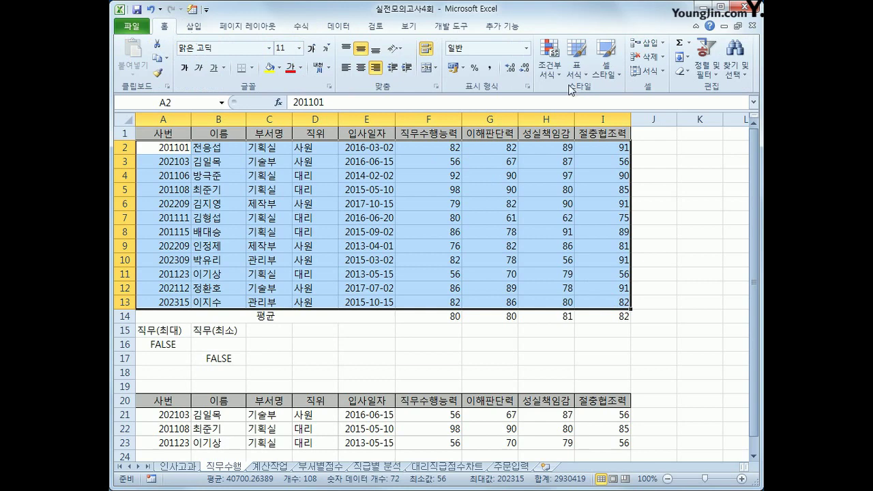
click(551, 74)
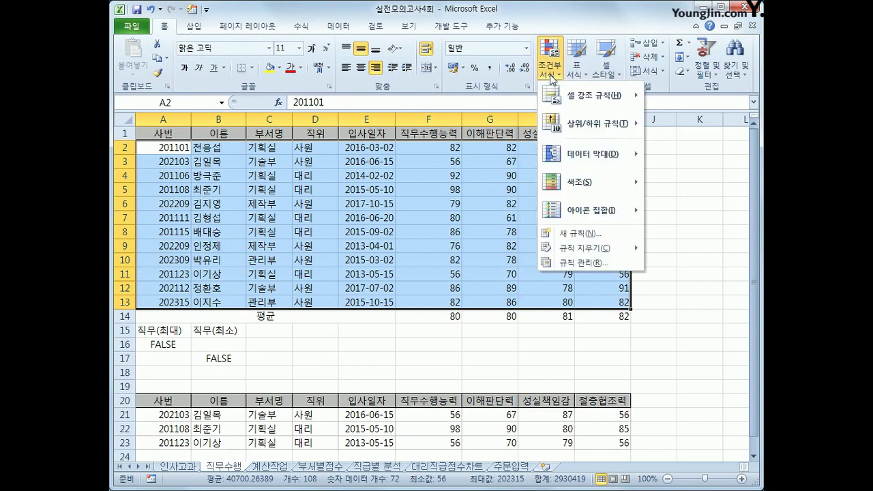
click(576, 233)
drag(509, 116, 472, 177)
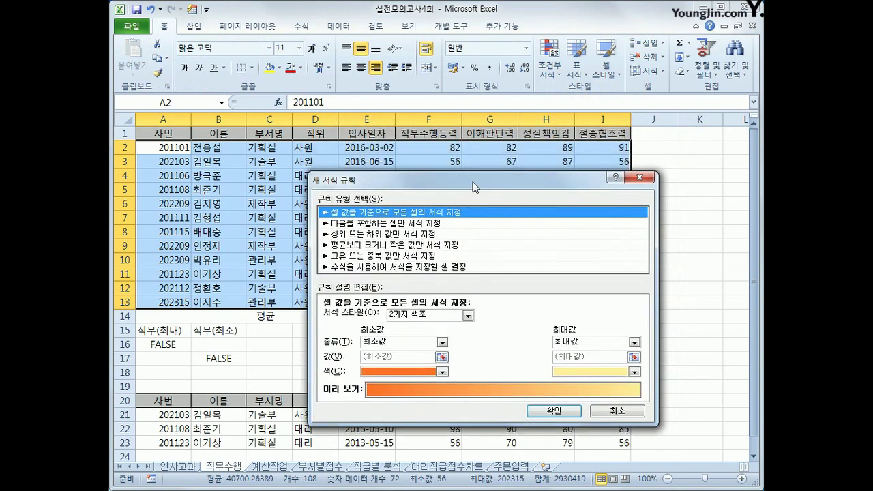
click(445, 267)
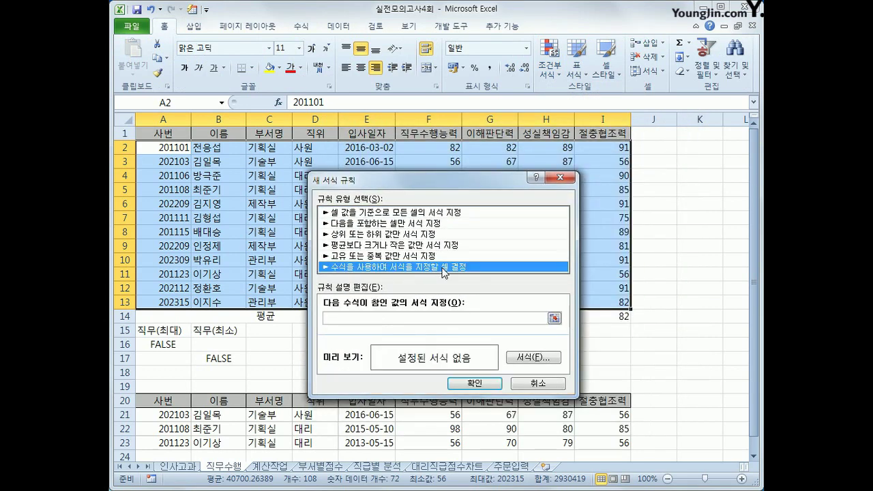
Begin the rule's formula with =and($C2<>"기획실", so that the 기획실 department is excluded.
click(452, 319)
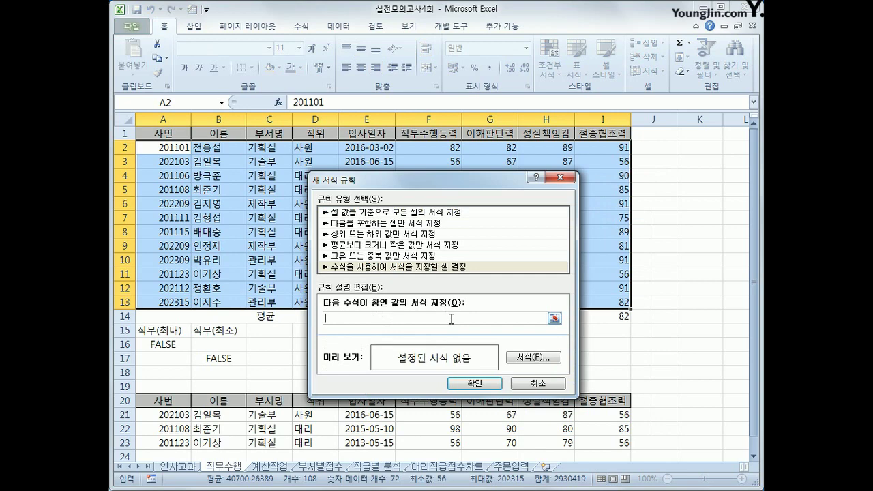
drag(478, 180, 560, 191)
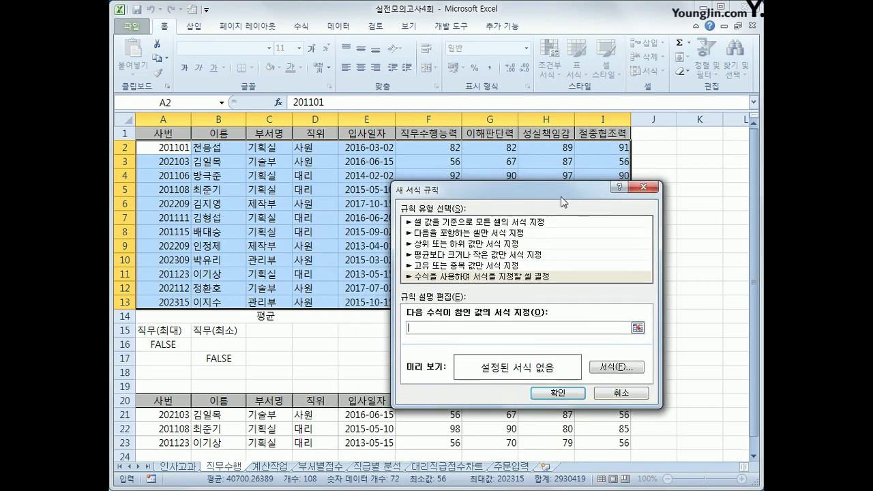
text(=and()
click(273, 149)
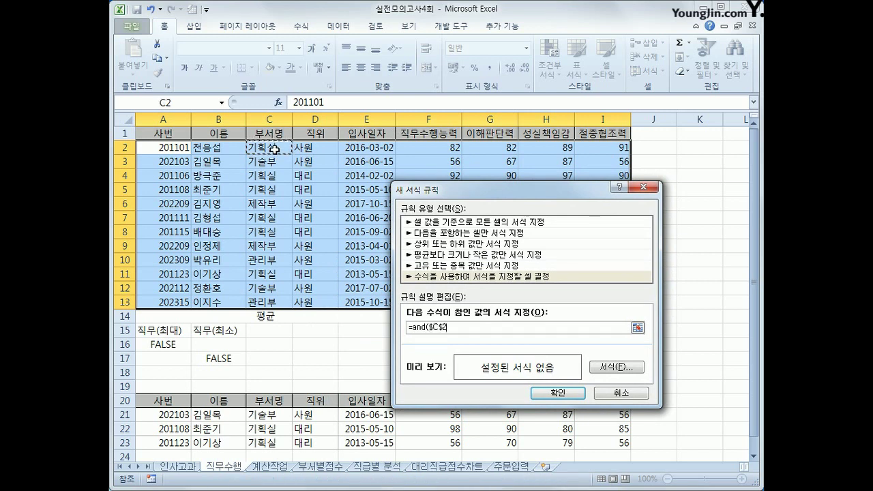
key(F4)
key(F4)
text(<>"기획실",)
Complete the rule's formula with month($E2)=month(today())) to match 입사일자 months with the current month.
text(month()
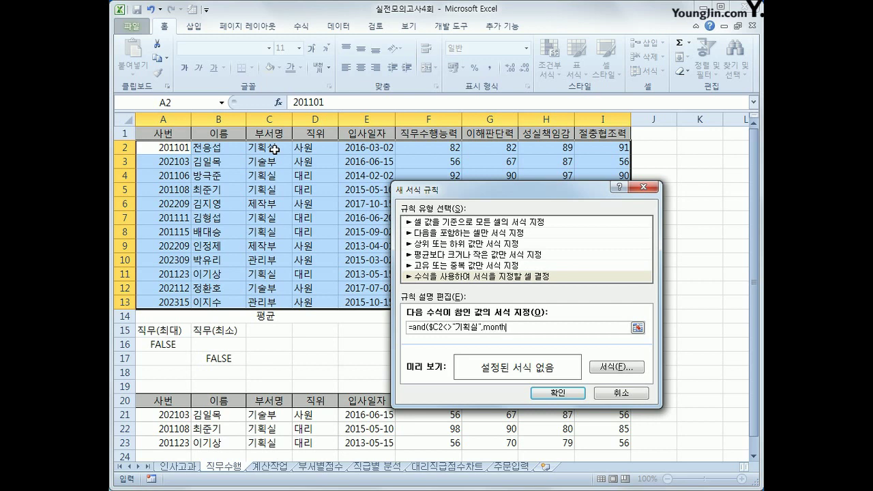
click(378, 148)
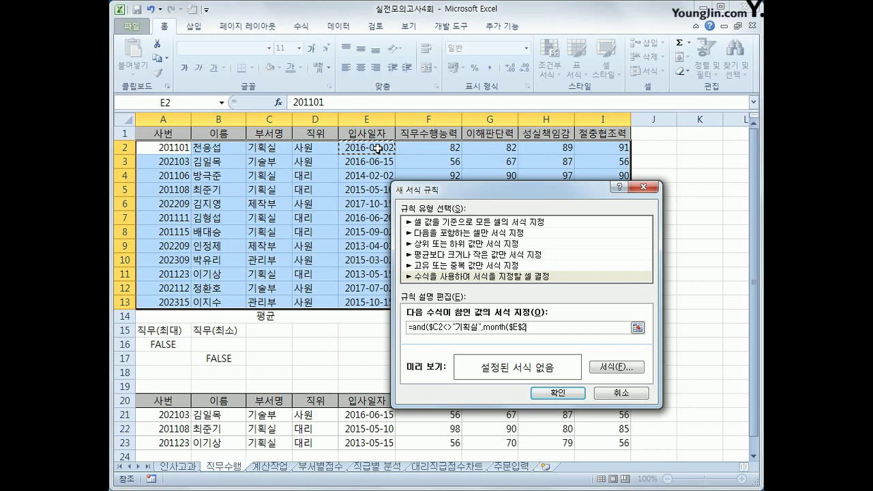
key(F4)
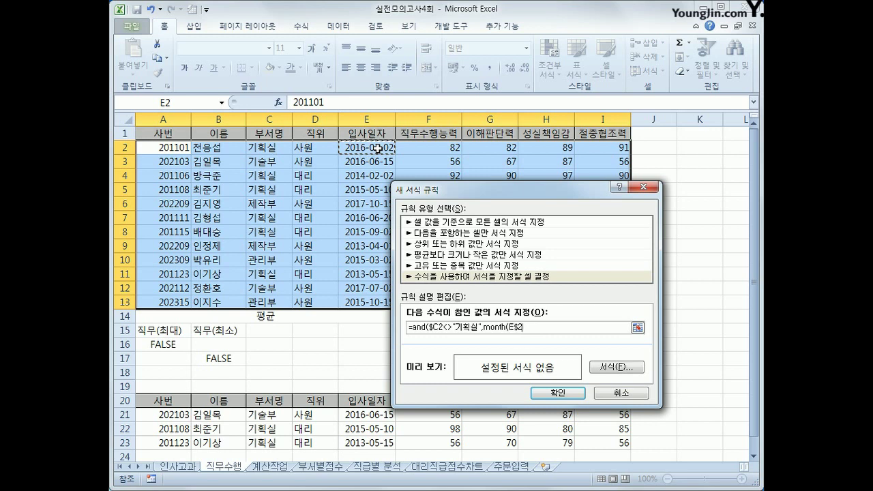
key(F4)
text()=)
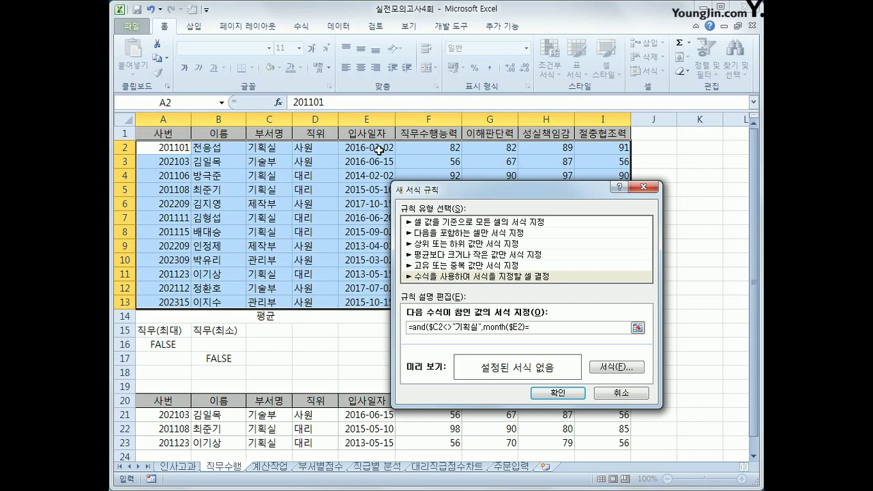
text(month(today()))
text())
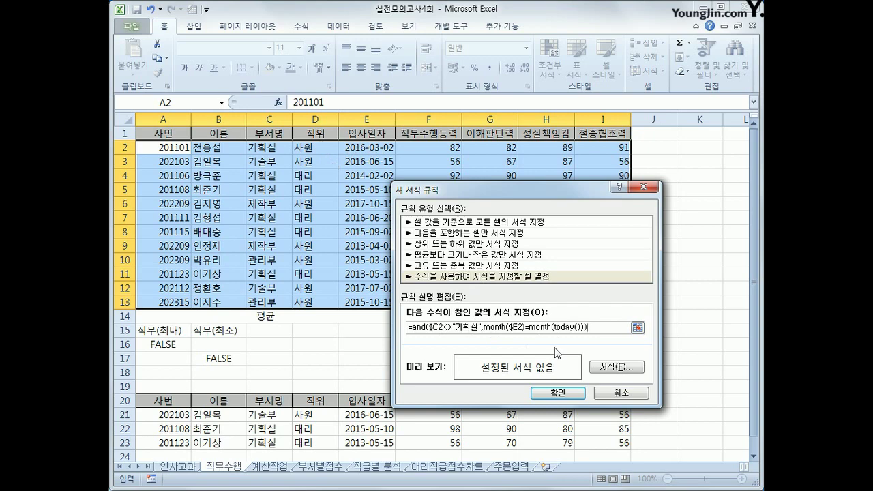
Give the rule a bold (굵게) font in standard blue and apply it to the selected rows.
click(603, 368)
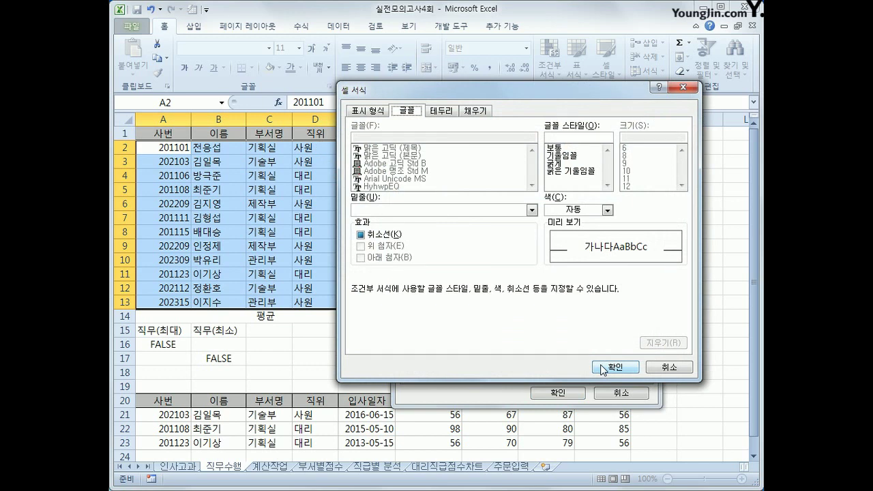
click(584, 164)
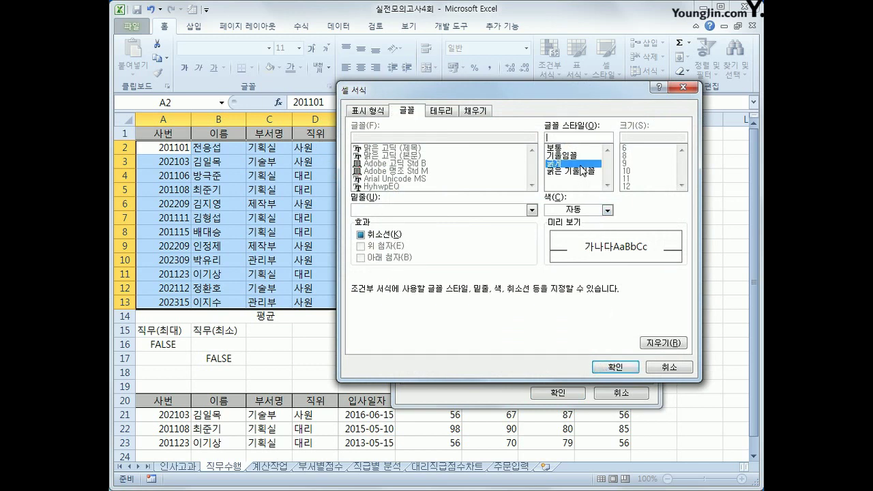
click(607, 210)
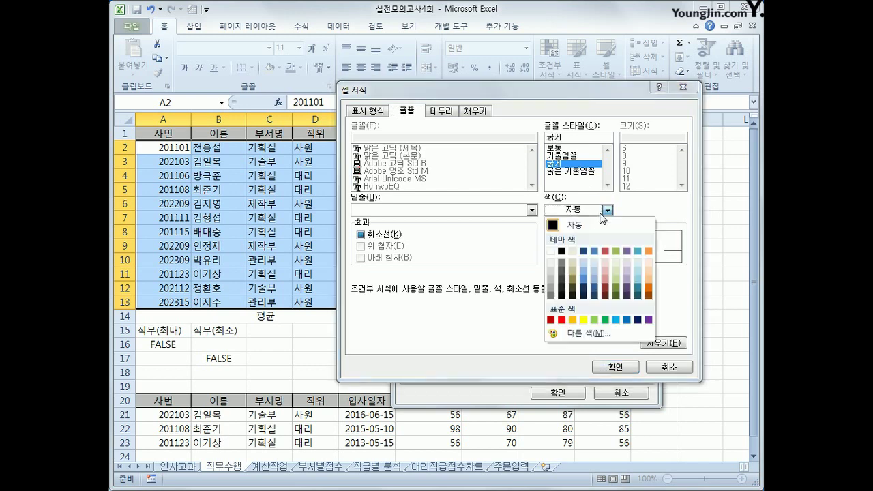
click(626, 320)
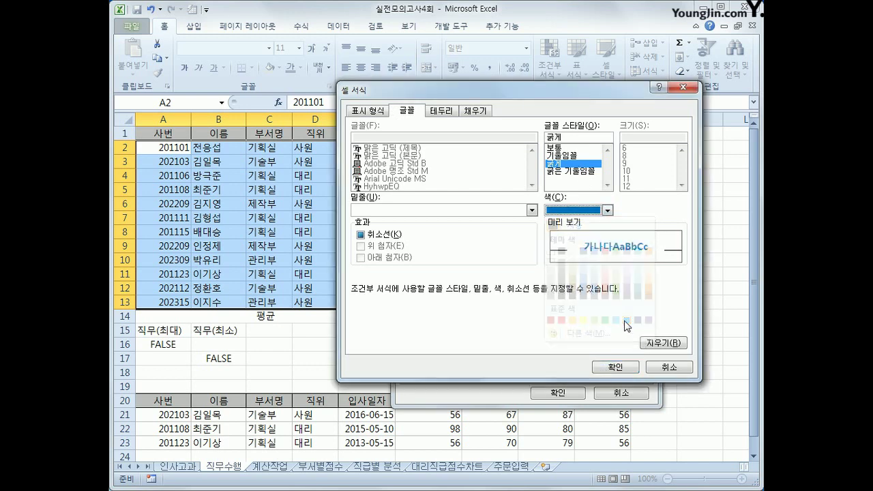
click(611, 366)
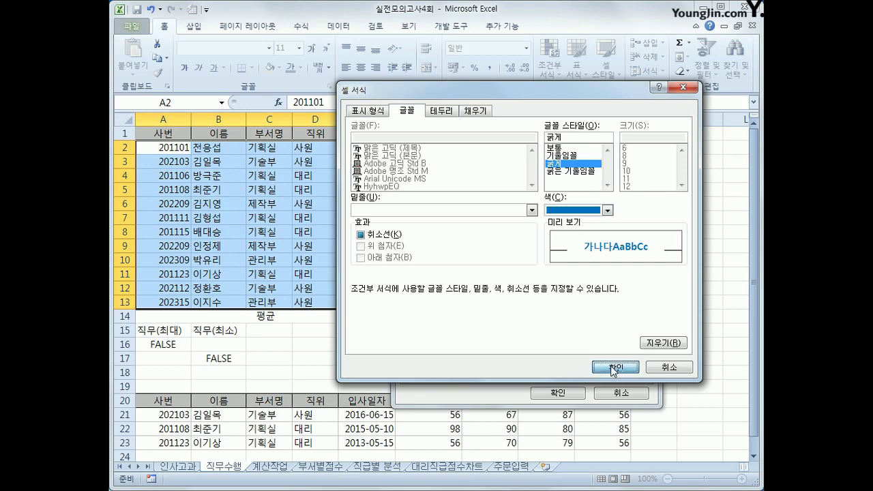
click(574, 394)
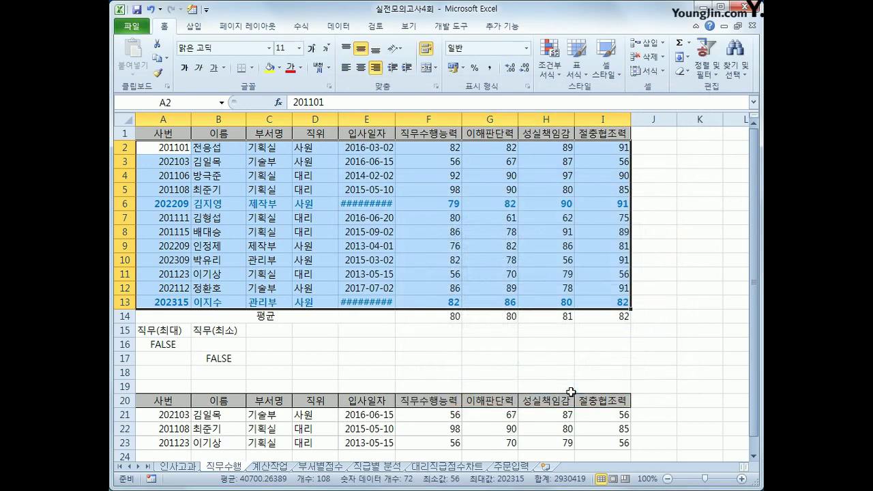
Autofit the width of the 입사일자 column E to its contents.
double_click(395, 120)
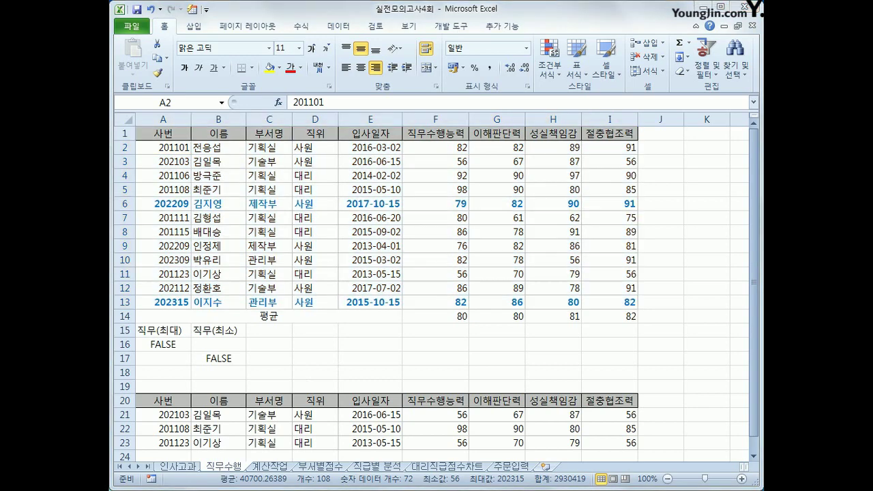
key(ctrl+c)
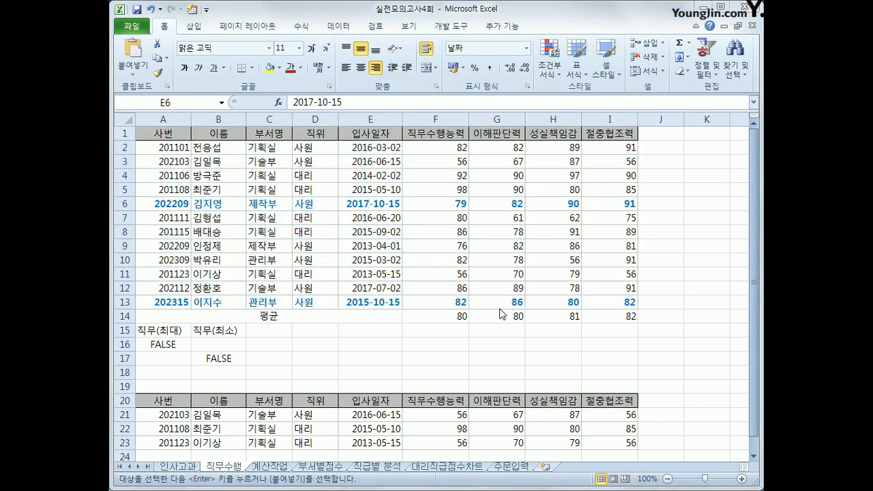
Set the cell protection of the 평균 values in F14:I14 to both locked (잠금) and hidden (숨김).
click(457, 318)
drag(457, 318, 597, 313)
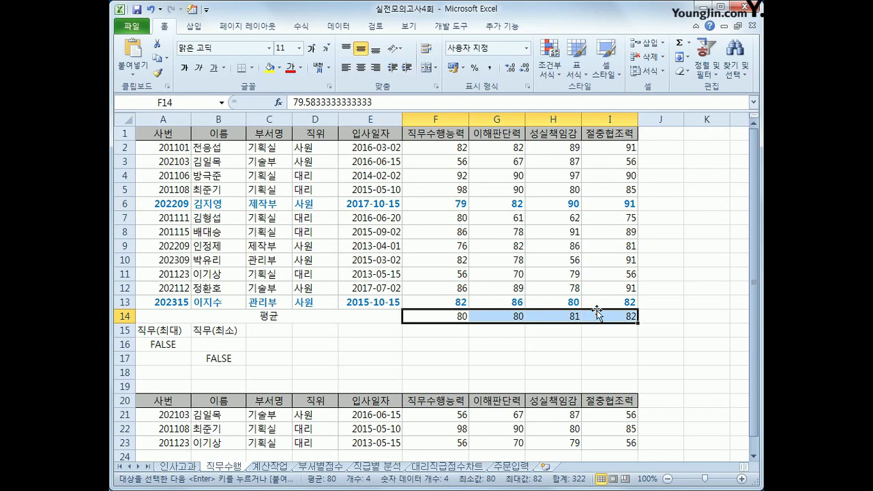
right_click(565, 321)
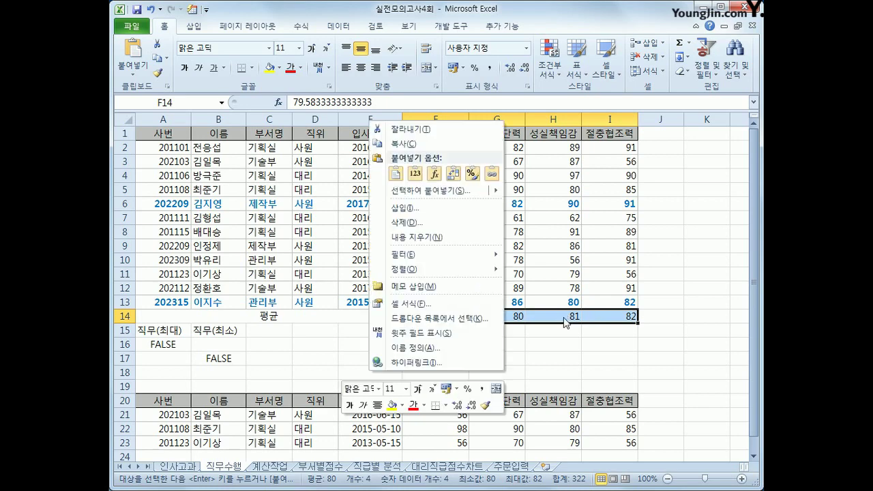
click(447, 307)
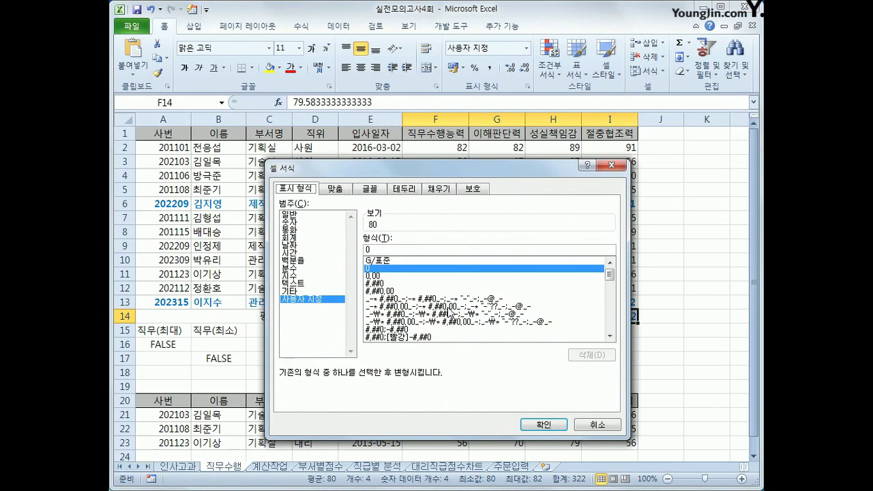
click(481, 193)
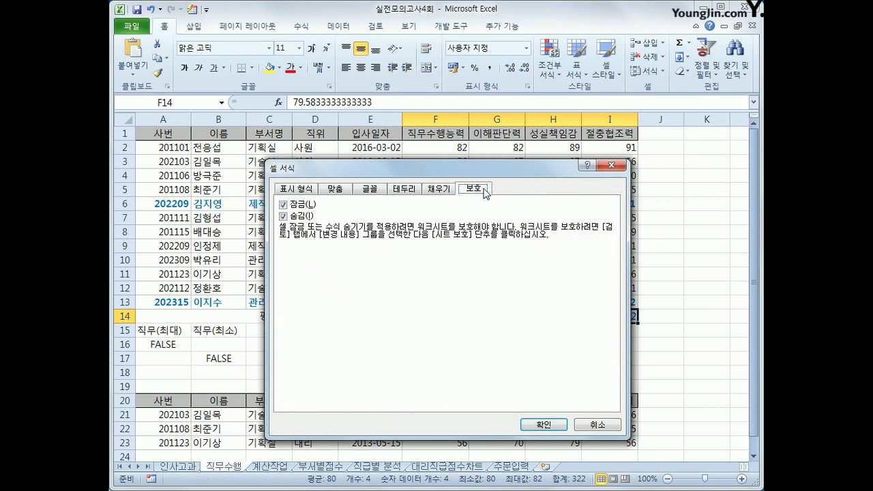
click(292, 222)
click(292, 222)
click(552, 425)
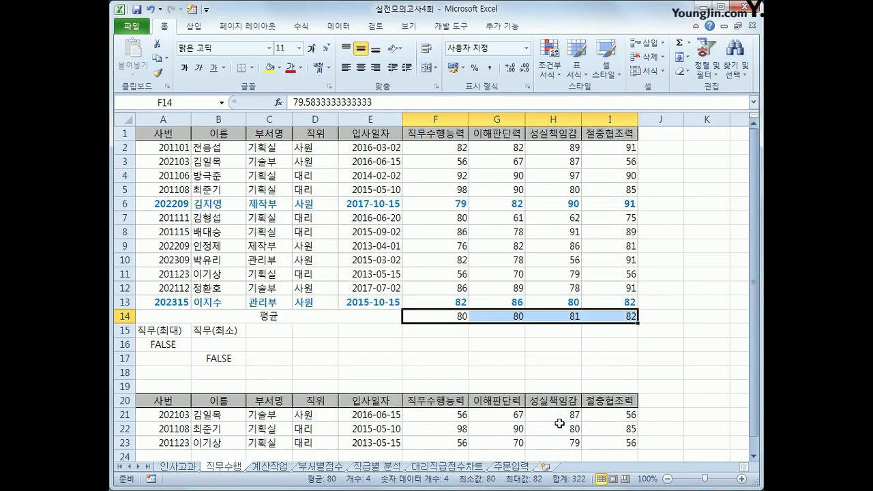
Protect the 직무수행 sheet without a password, allowing only selection of locked and unlocked cells.
click(375, 26)
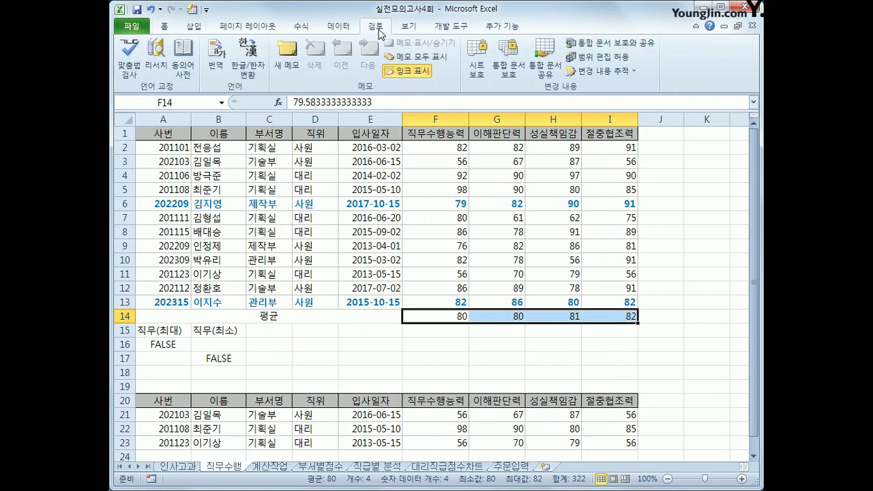
click(476, 68)
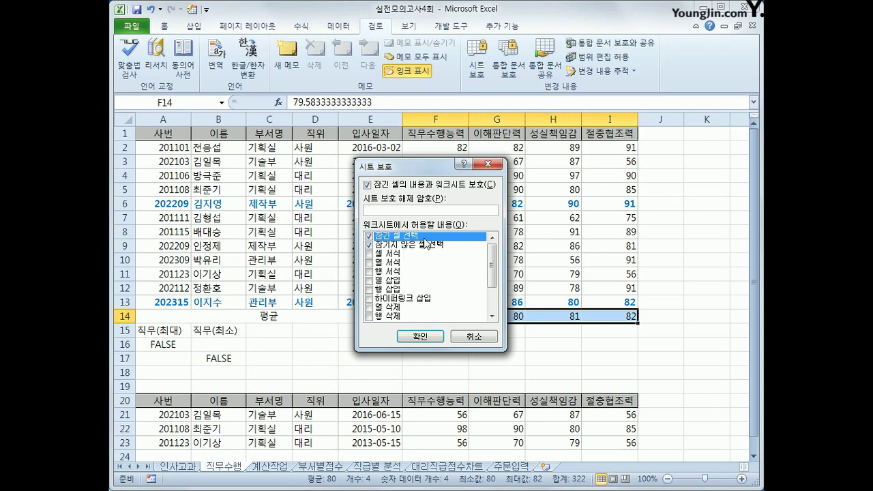
click(427, 343)
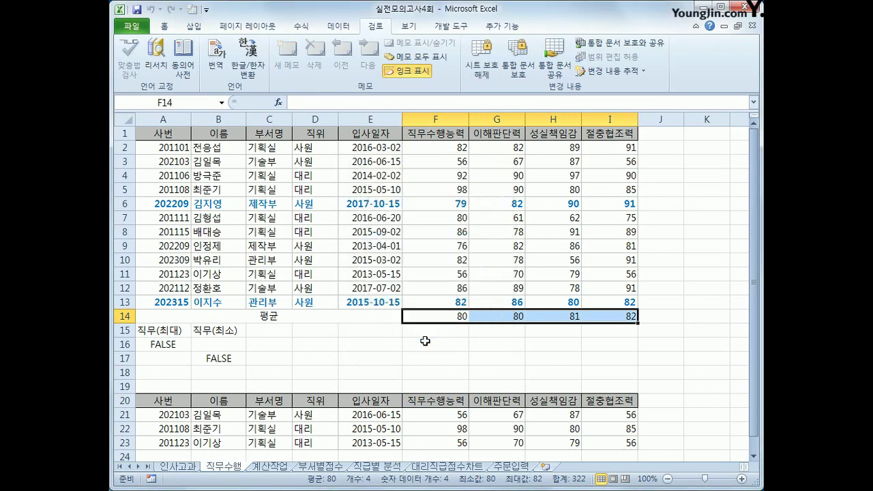
Protect the workbook's structure (구조) only, without a password, and check that the average in I14 hides its formula.
click(517, 62)
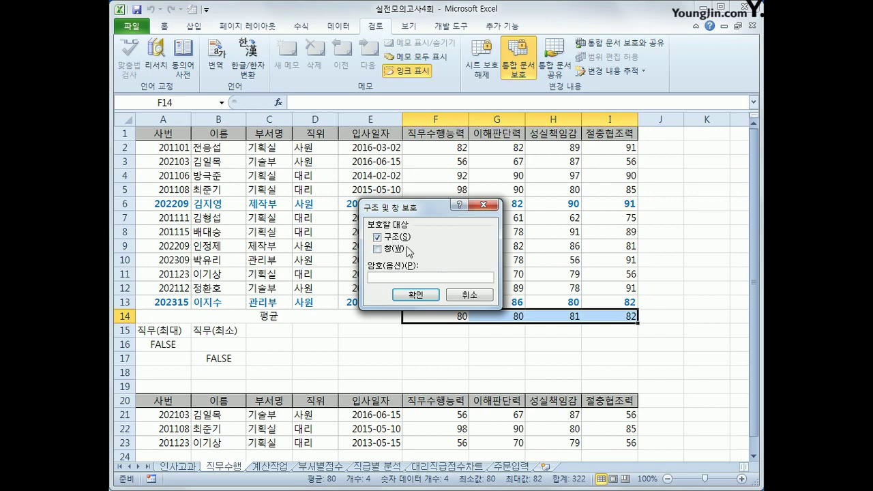
click(416, 295)
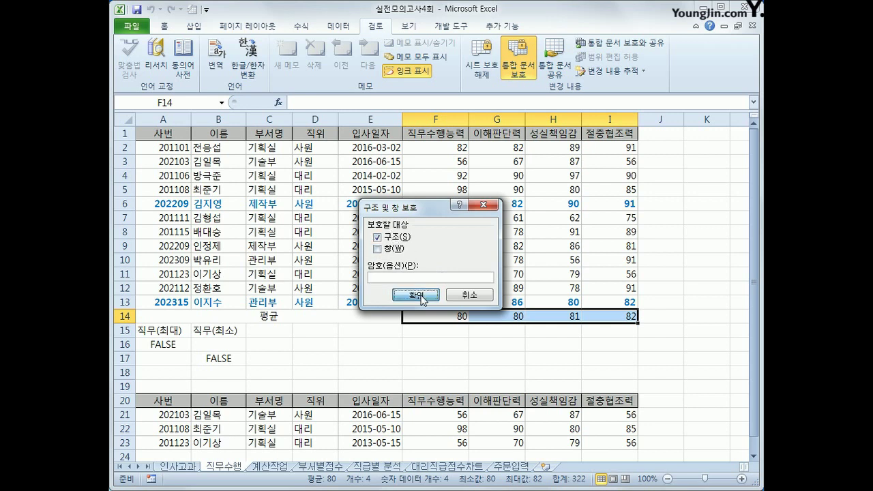
click(602, 313)
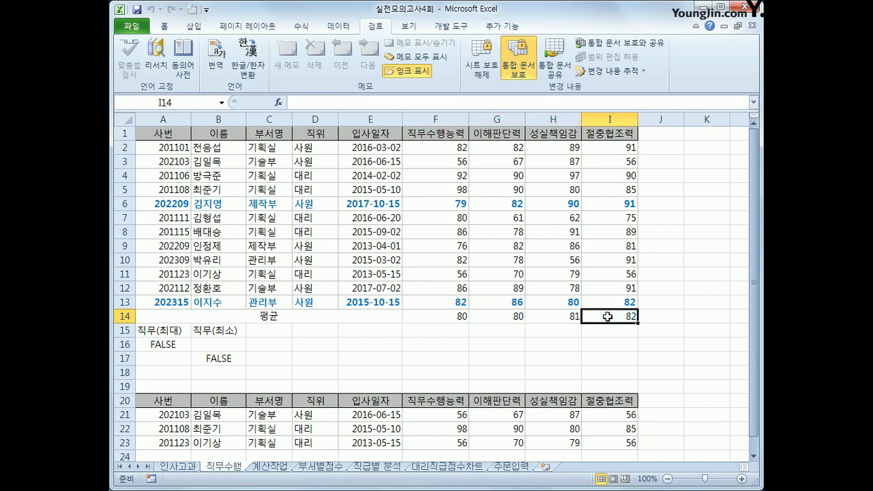
On the 계산작업 sheet, examine how the 제품코드 values in 표1 relate to the column headings and row numbers of 표2.
click(282, 470)
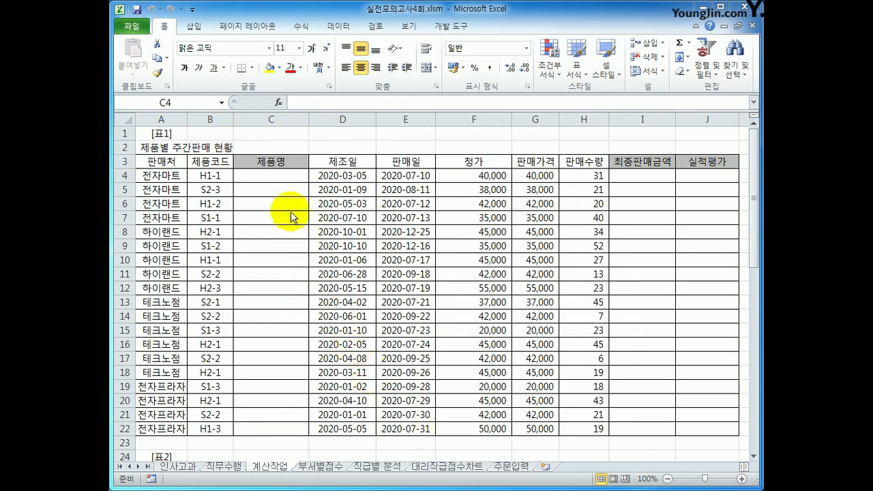
click(276, 183)
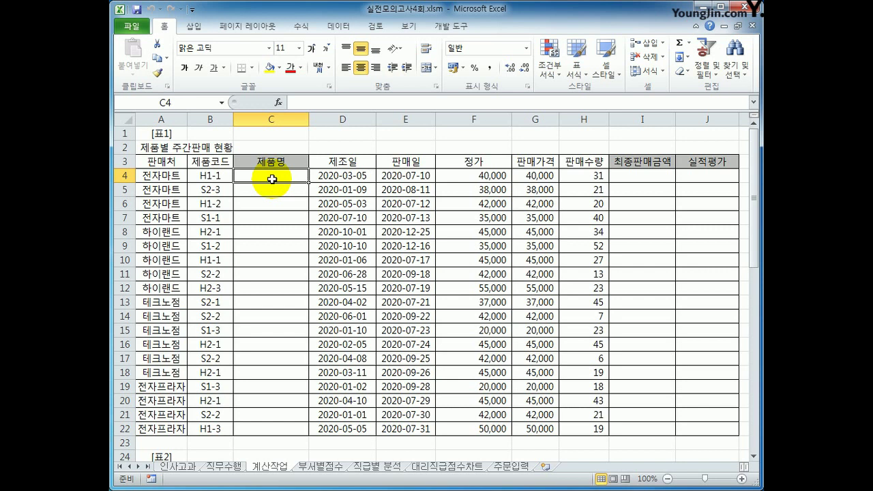
drag(221, 176, 217, 432)
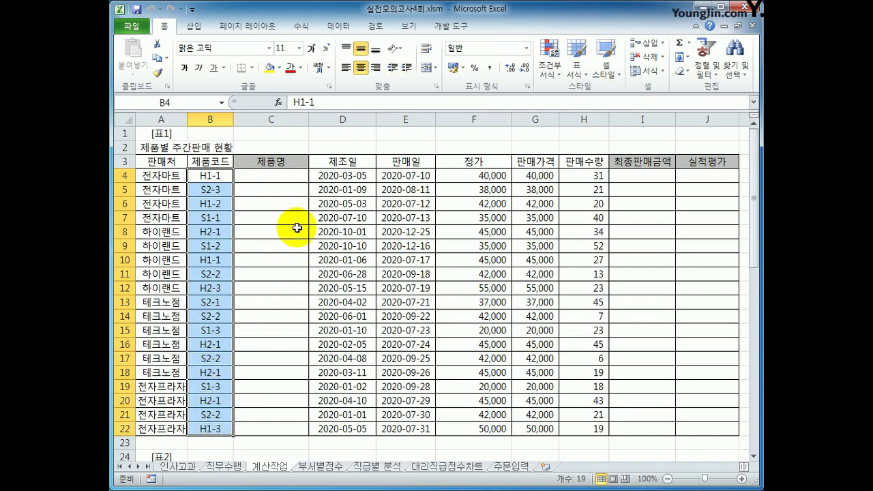
click(291, 174)
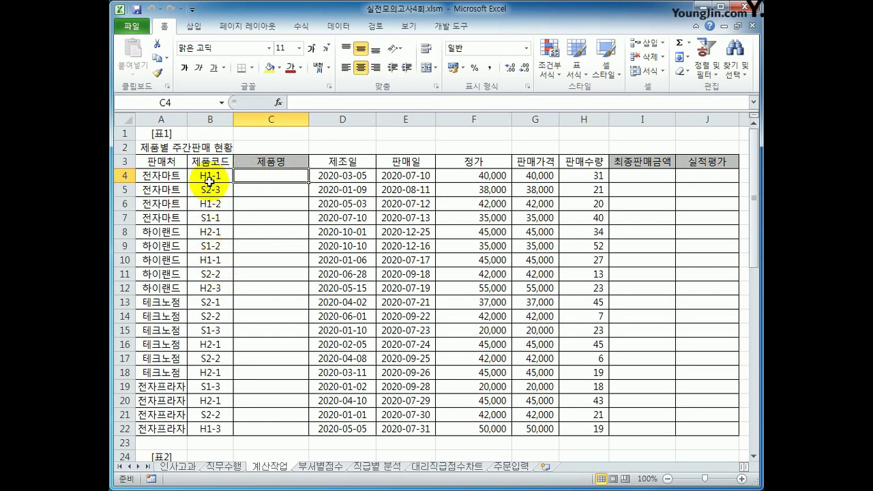
drag(213, 175, 214, 429)
scroll(219, 423, down, 2)
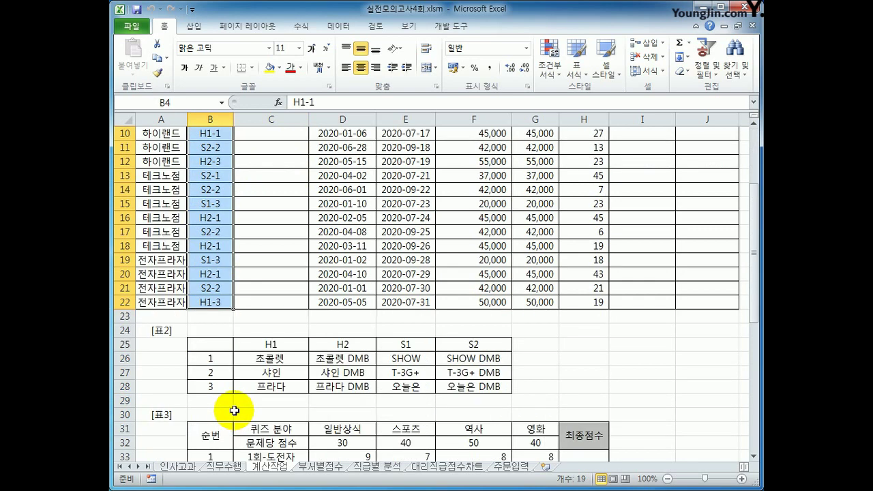
drag(243, 344, 471, 345)
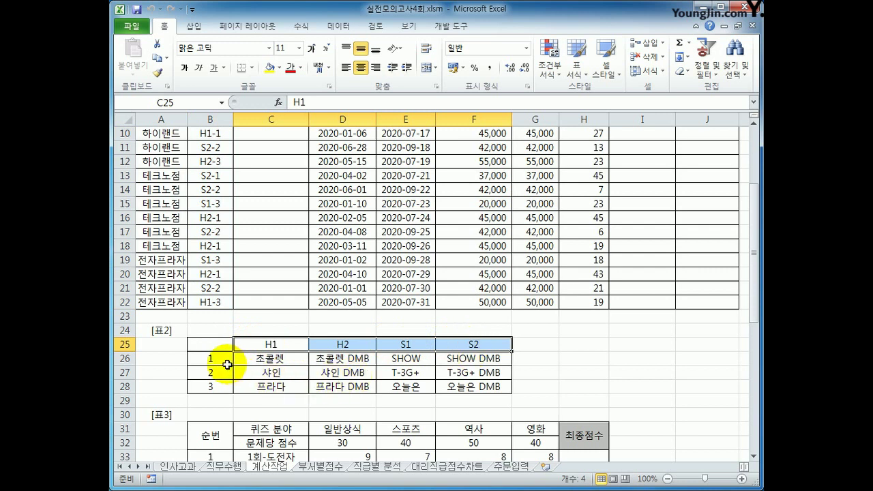
drag(225, 360, 225, 392)
scroll(229, 372, up, 3)
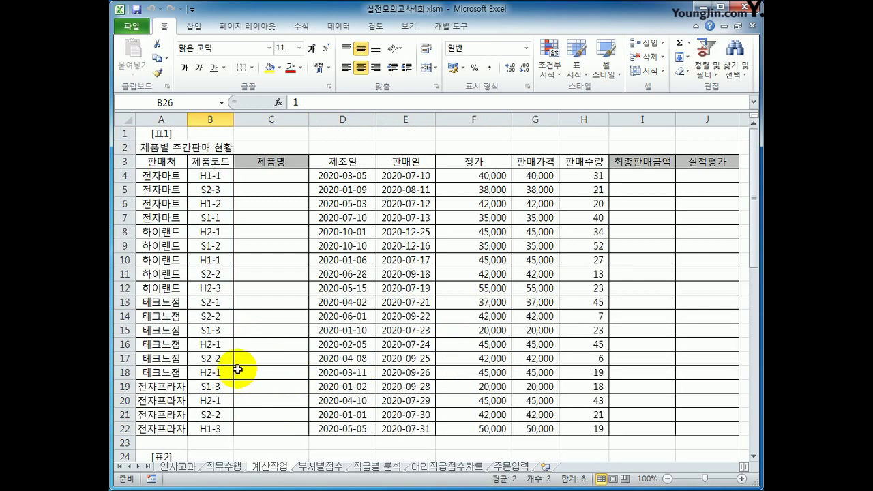
click(202, 176)
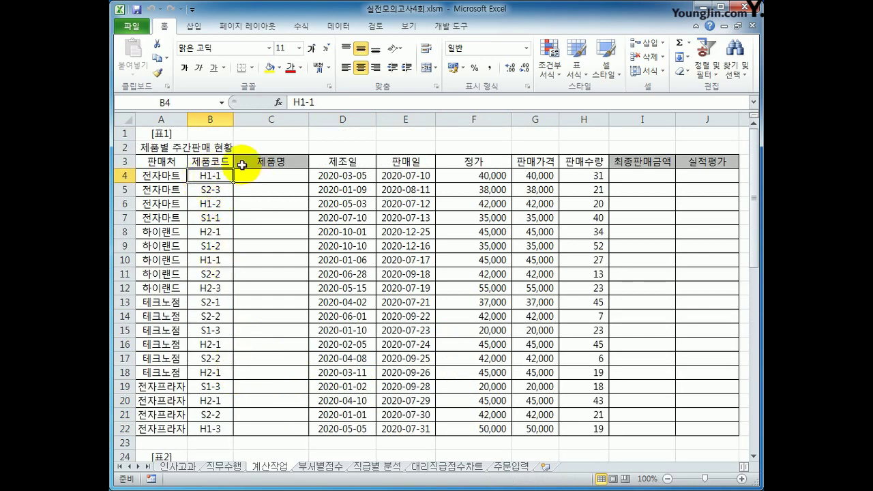
scroll(244, 326, down, 3)
drag(256, 345, 205, 371)
drag(195, 357, 271, 386)
click(289, 376)
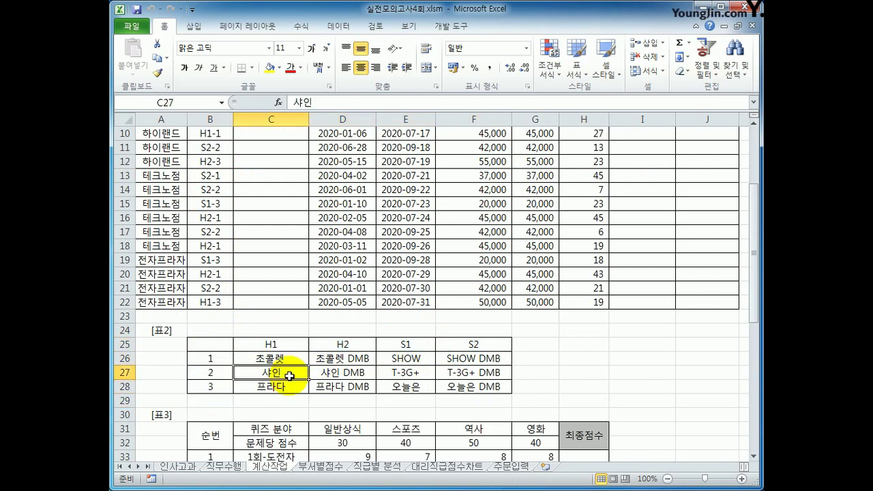
Begin the 제품명 formula in C4 with =INDEX($C$26:$F$28, using the 표2 product names as an absolute range.
scroll(289, 374, up, 3)
click(261, 190)
click(271, 177)
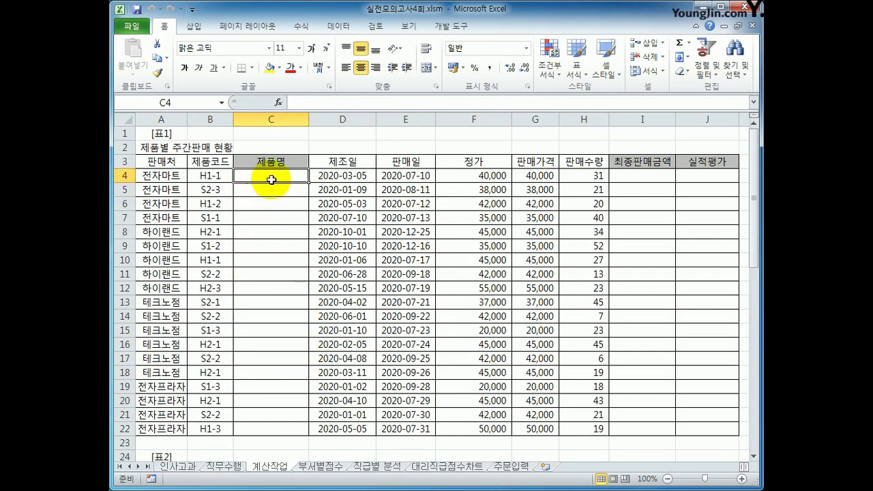
text(=)
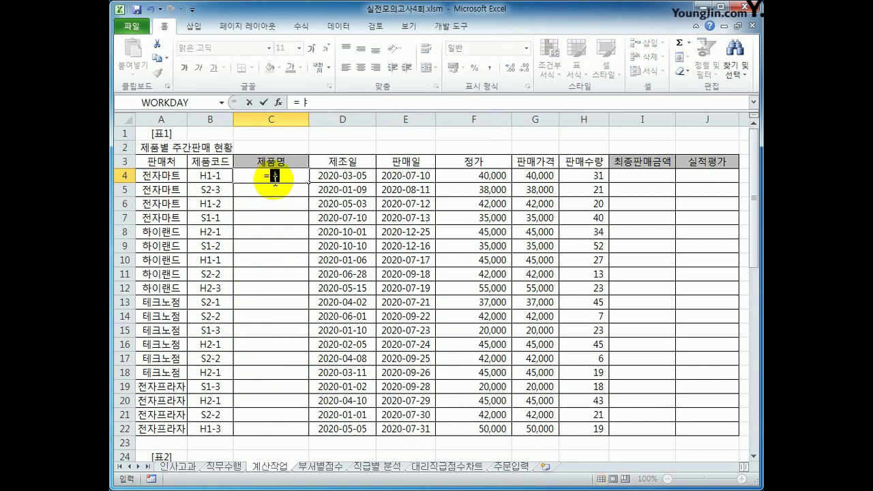
text(in)
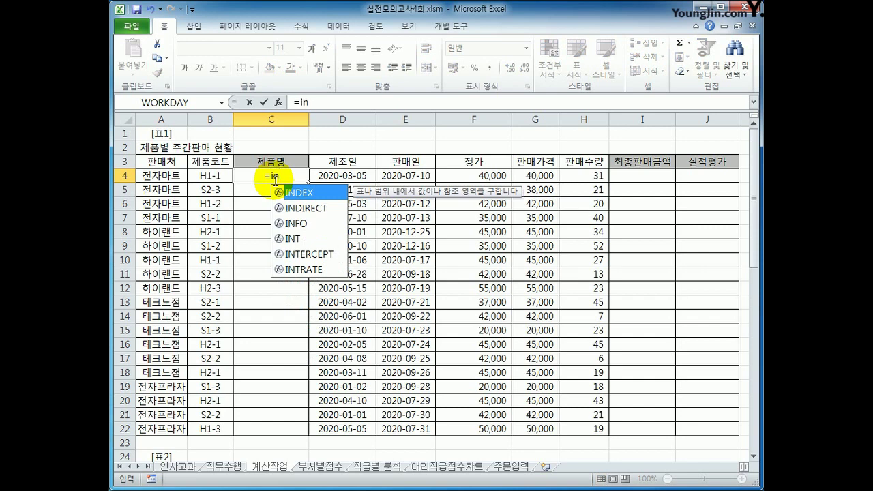
key(Tab)
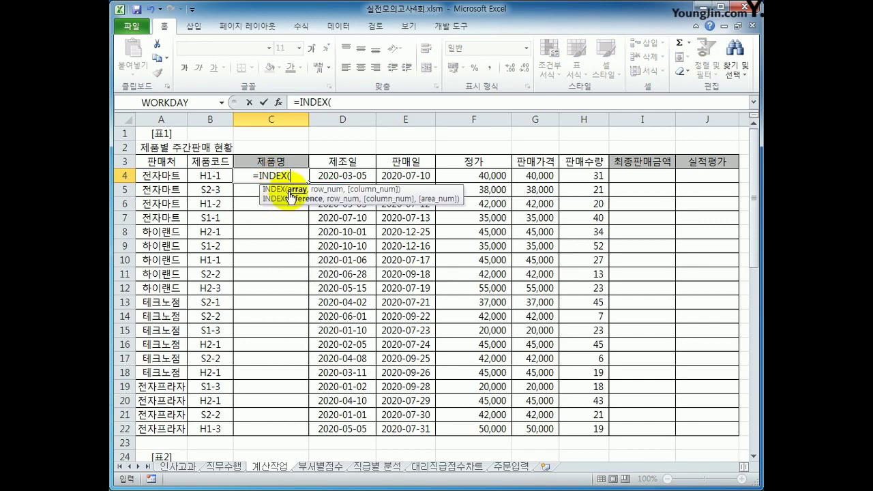
scroll(287, 300, down, 4)
drag(276, 317, 470, 347)
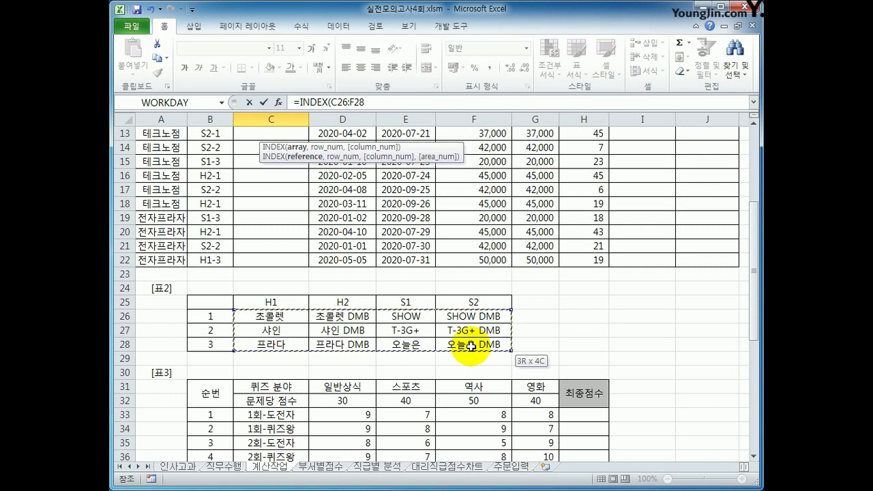
drag(471, 346, 471, 346)
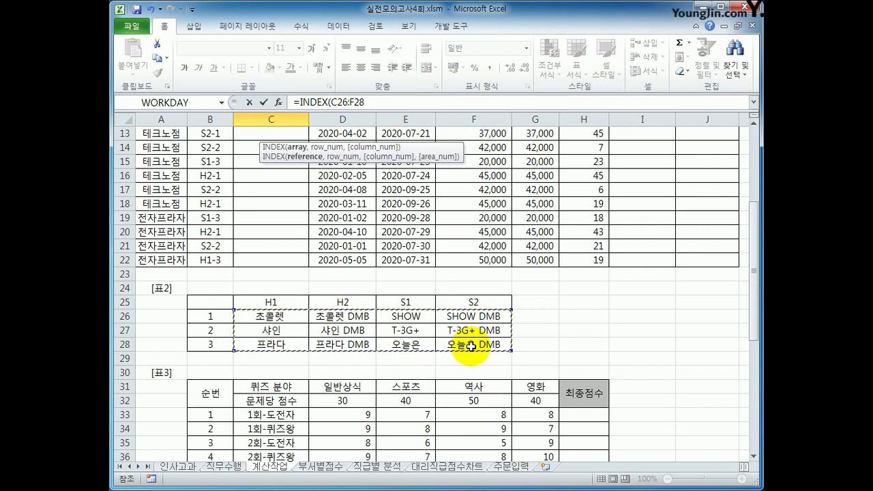
key(F4)
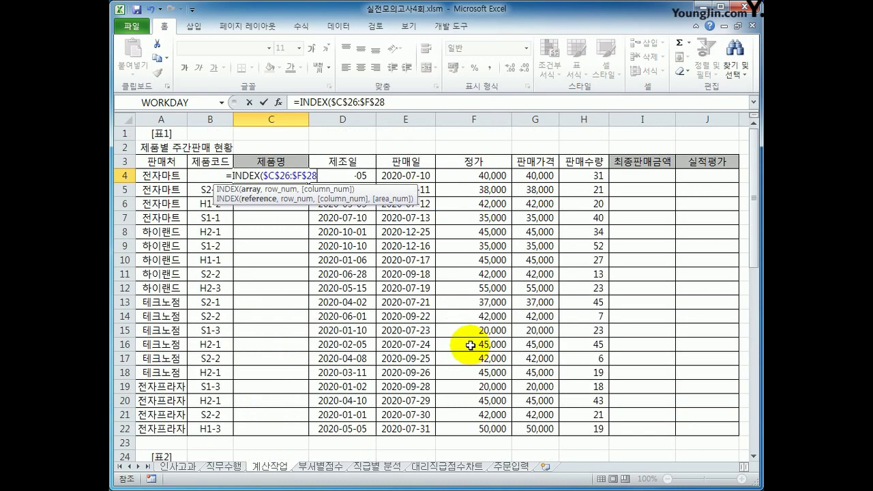
text(,)
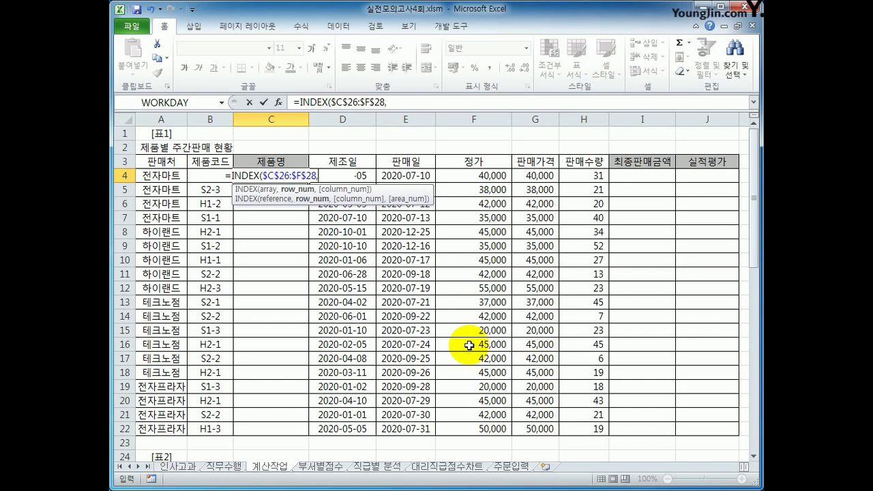
Add RIGHT(B4,1), as the INDEX formula's row number, taking the last character of the 제품코드.
scroll(466, 346, down, 3)
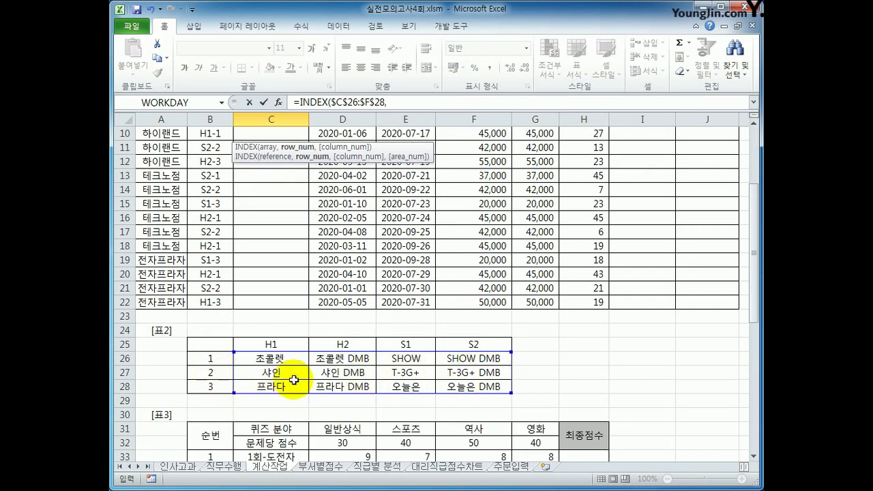
scroll(294, 380, up, 2)
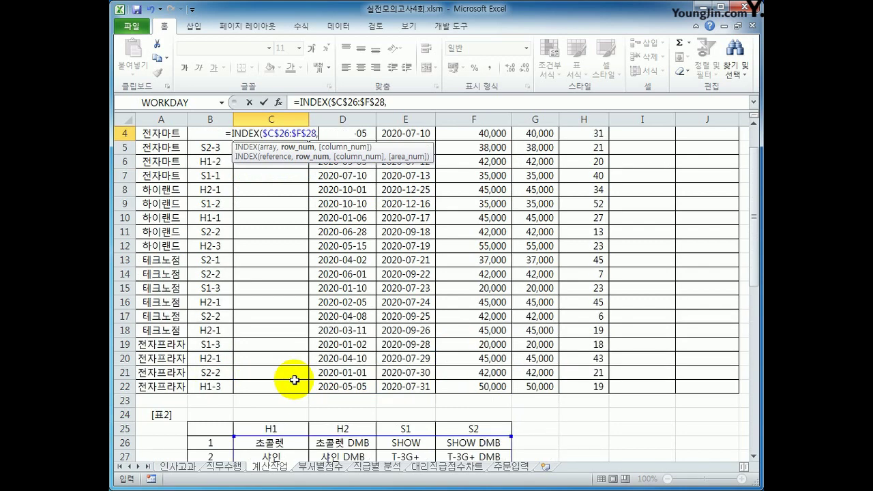
text(r)
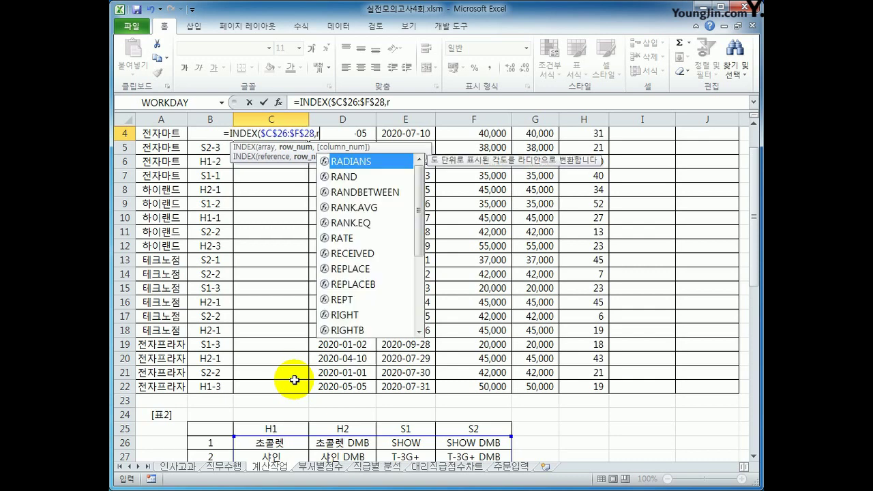
text(ight)
key(Tab)
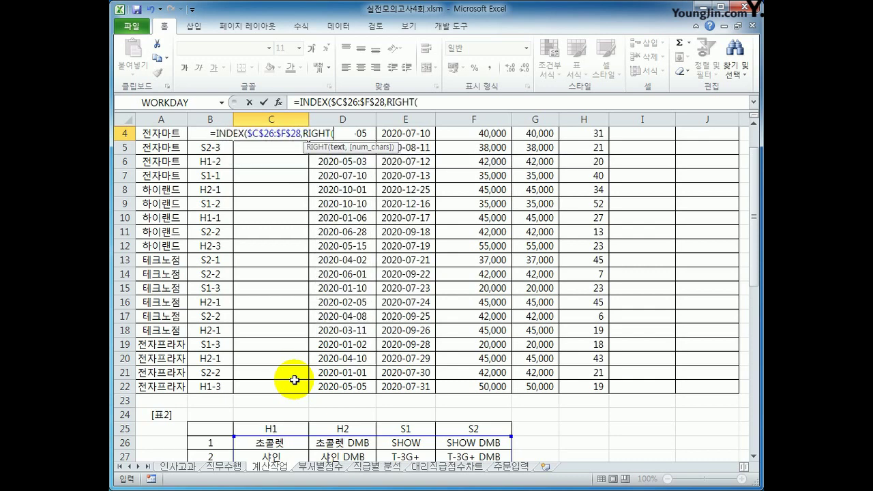
text(B4)
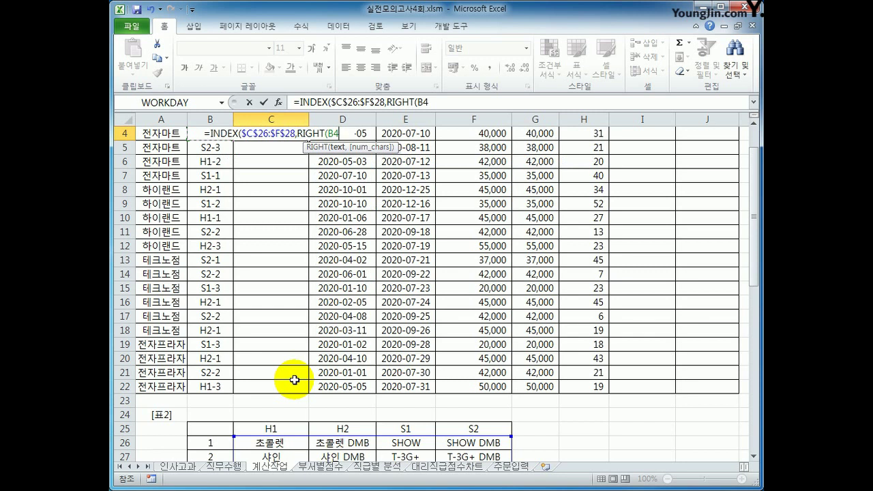
text(,1))
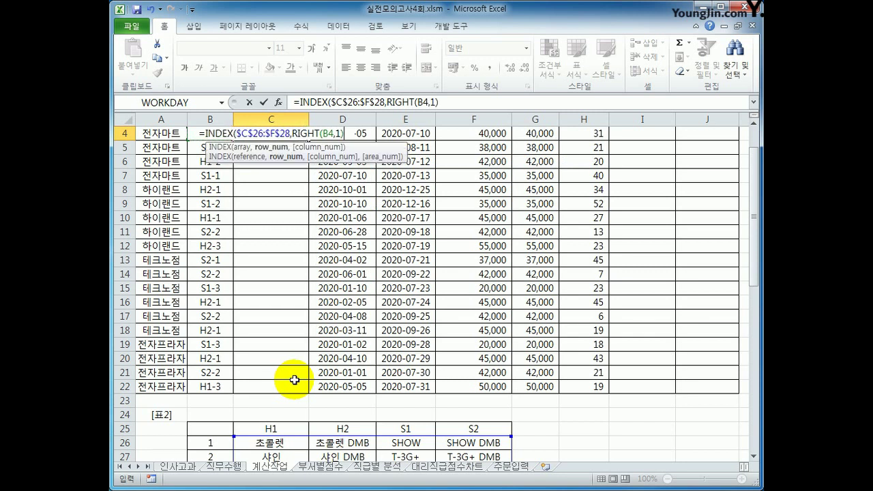
text(,)
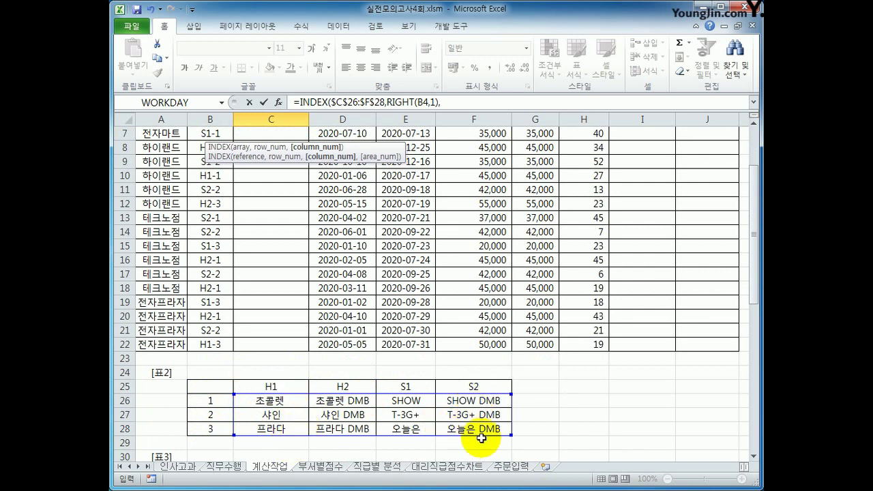
Add MATCH as the INDEX column number, with LEFT(B4,2) as the lookup value taking the first two characters of the 제품코드.
click(457, 97)
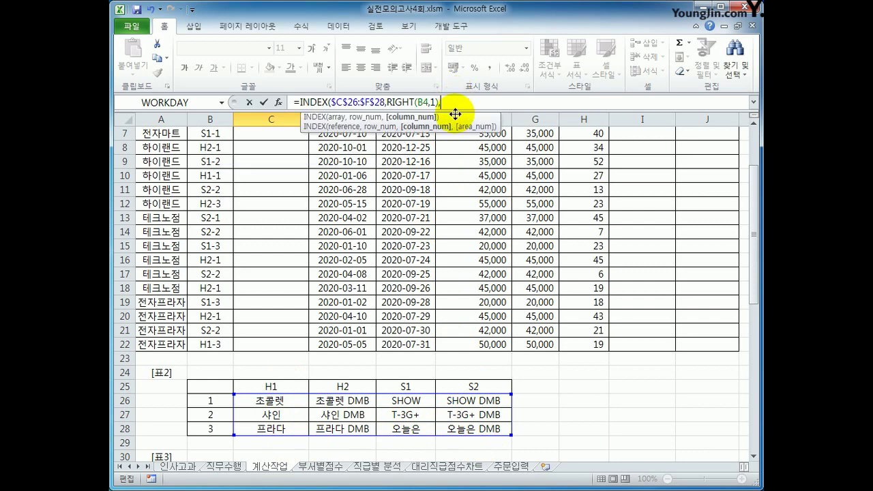
text(match)
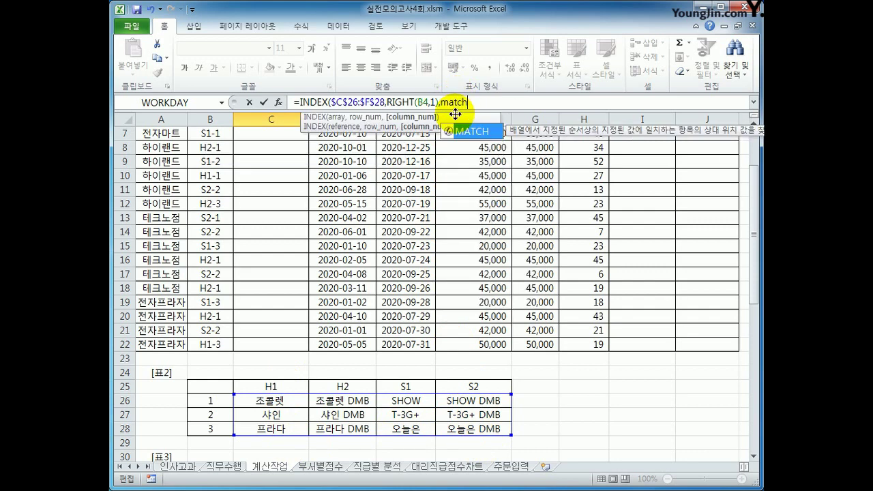
double_click(468, 131)
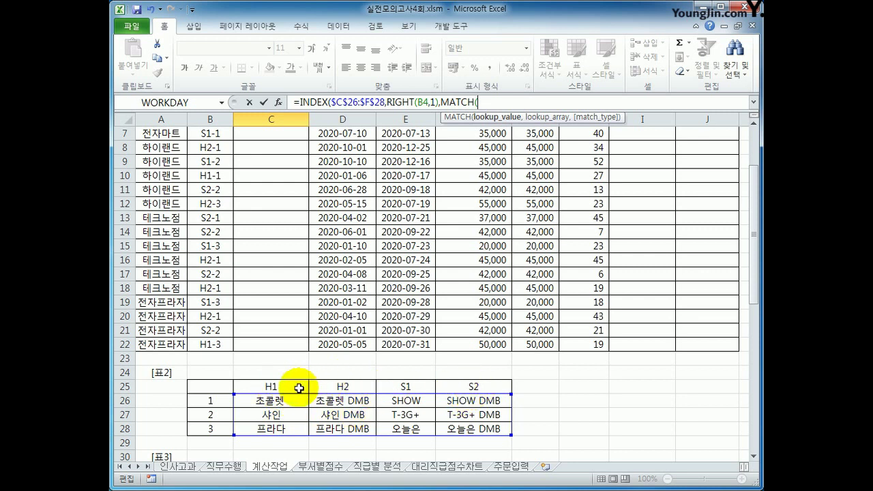
text(left()
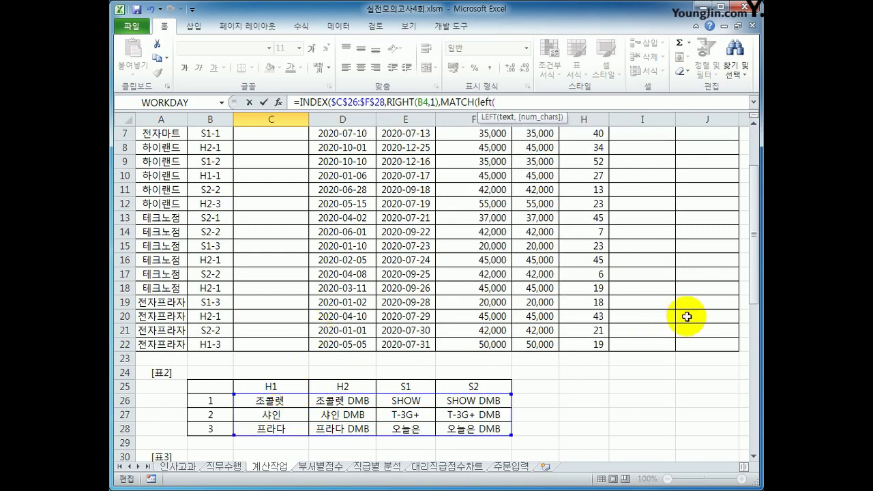
drag(758, 298, 757, 276)
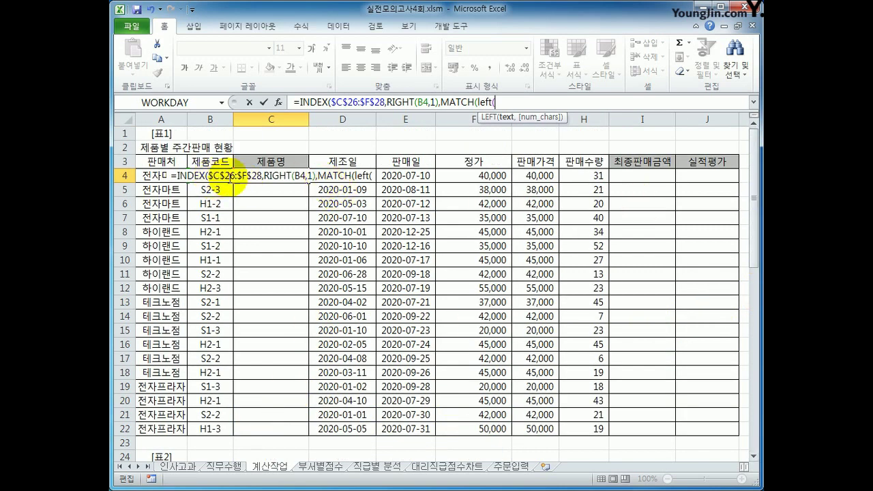
key(Left)
key(Right)
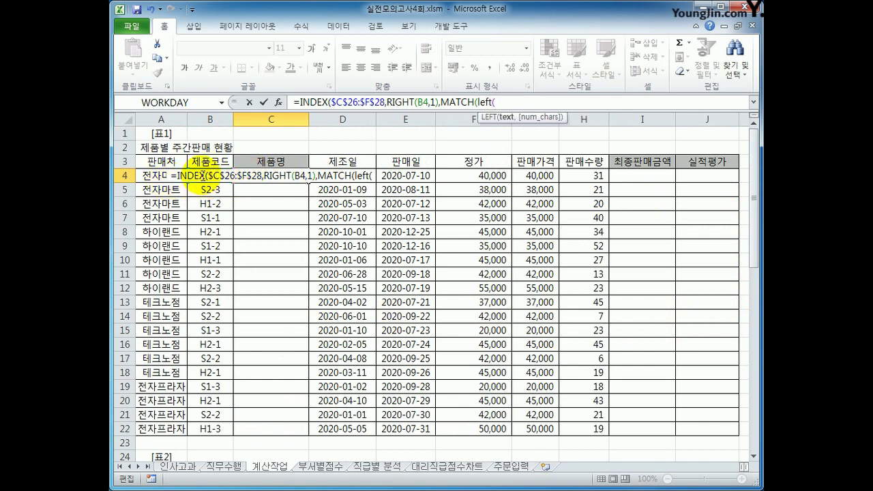
text(b4)
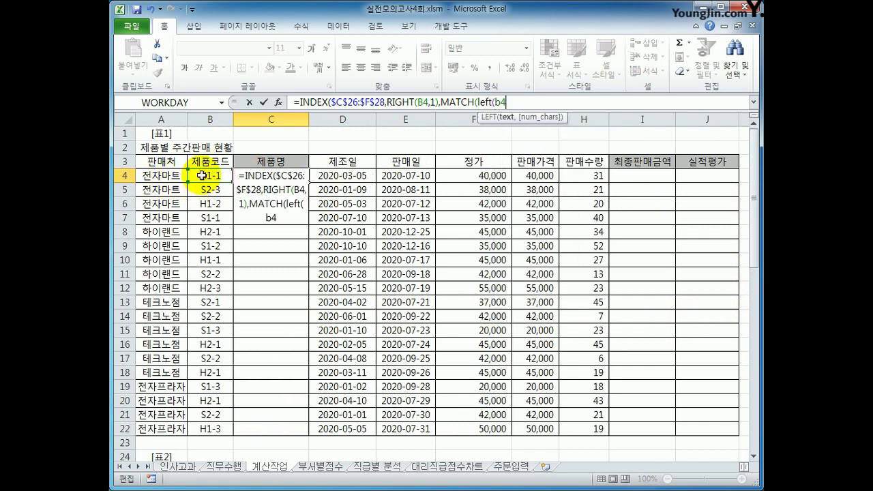
text(,)
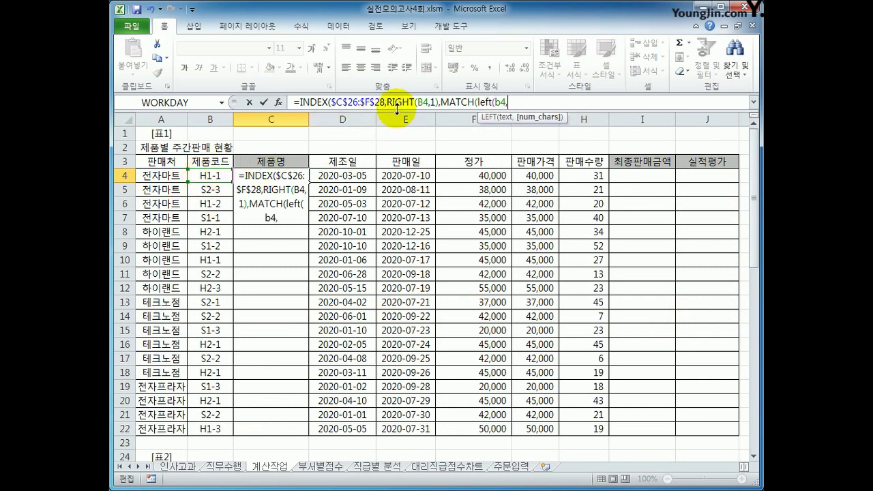
text(2)
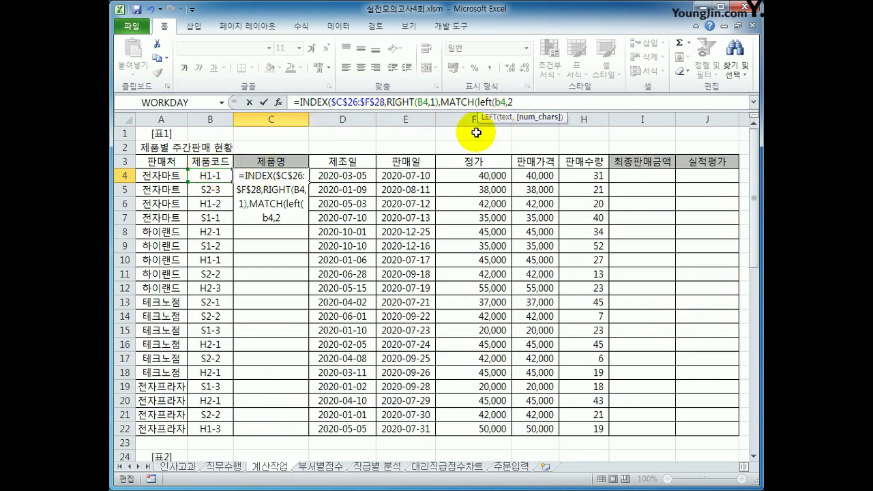
text(),)
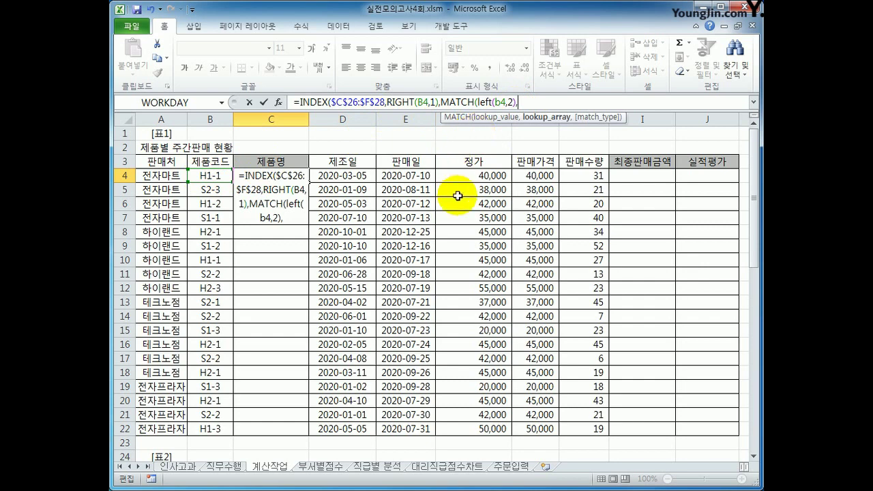
Complete the MATCH with the 표2 headings $C$25:$F$25 as absolute lookup array and match type 0 for an exact match.
drag(748, 198, 746, 290)
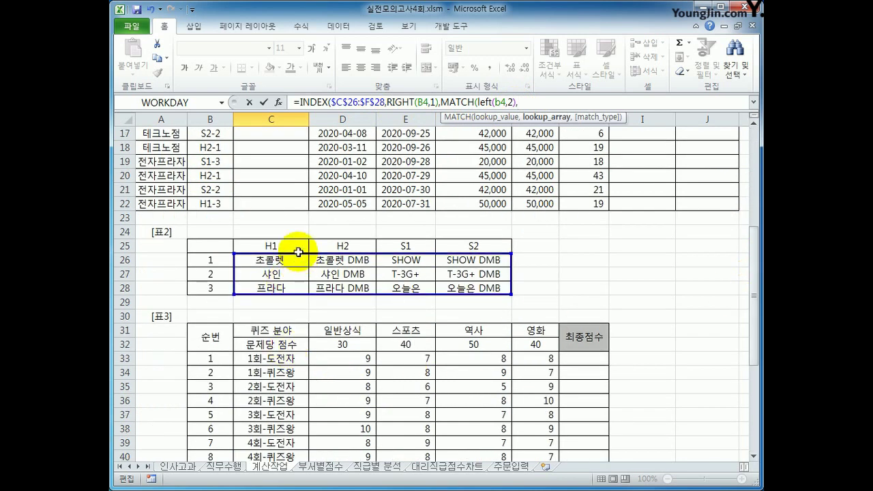
drag(238, 247, 448, 243)
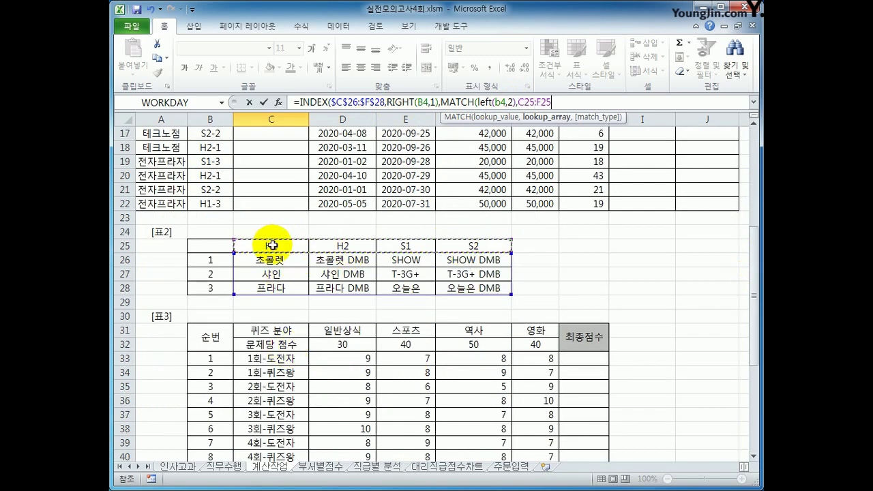
drag(273, 247, 475, 245)
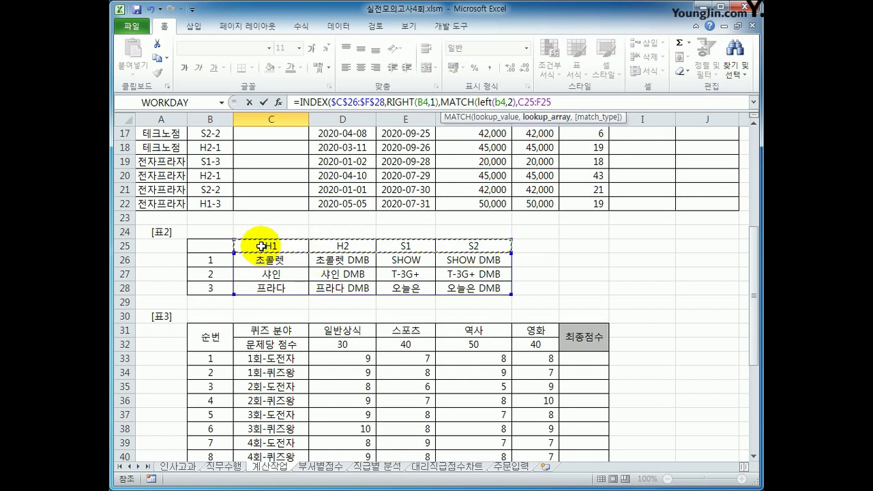
drag(266, 244, 476, 245)
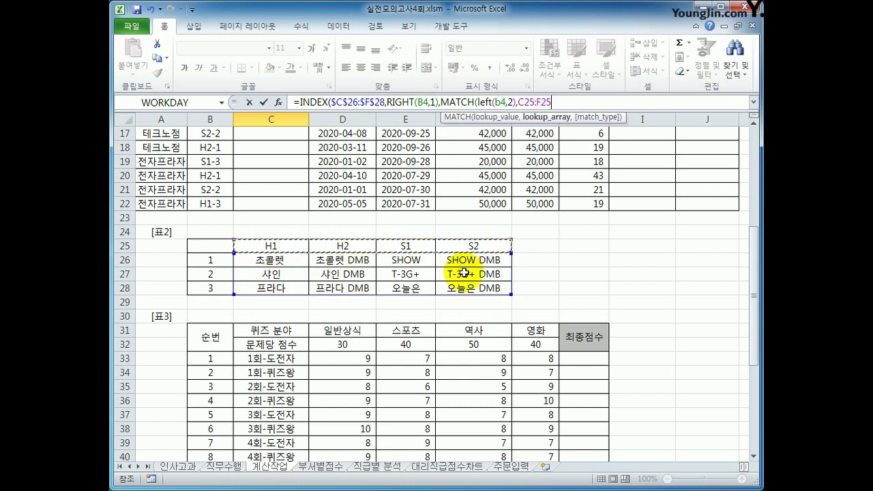
key(F4)
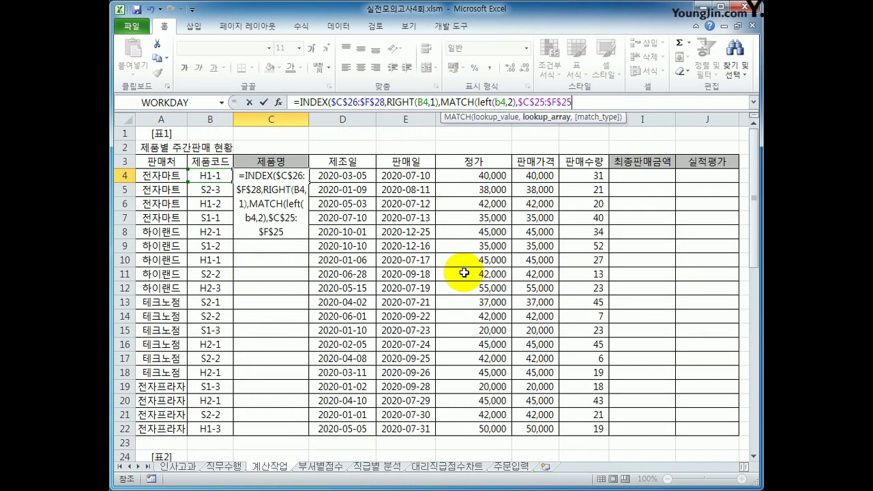
text(,0)
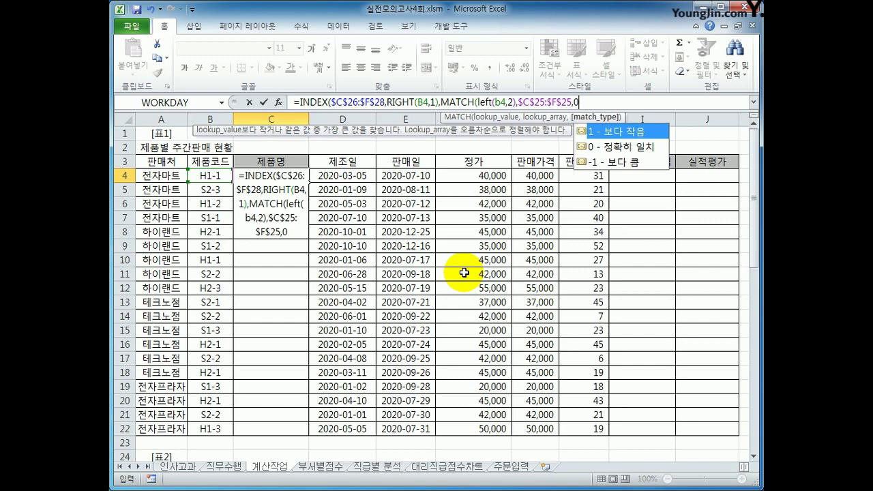
text())
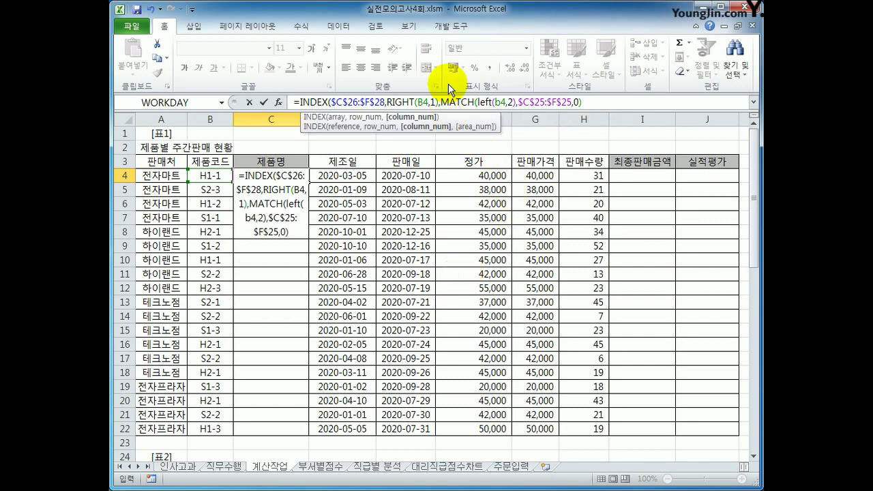
Close and enter the INDEX formula in C4, and fill it down the 제품명 column through C22.
drag(443, 102, 584, 102)
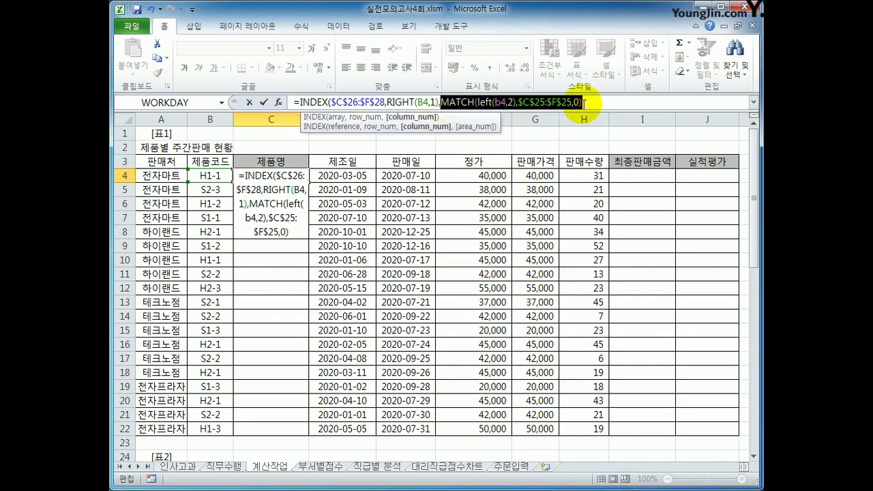
click(588, 103)
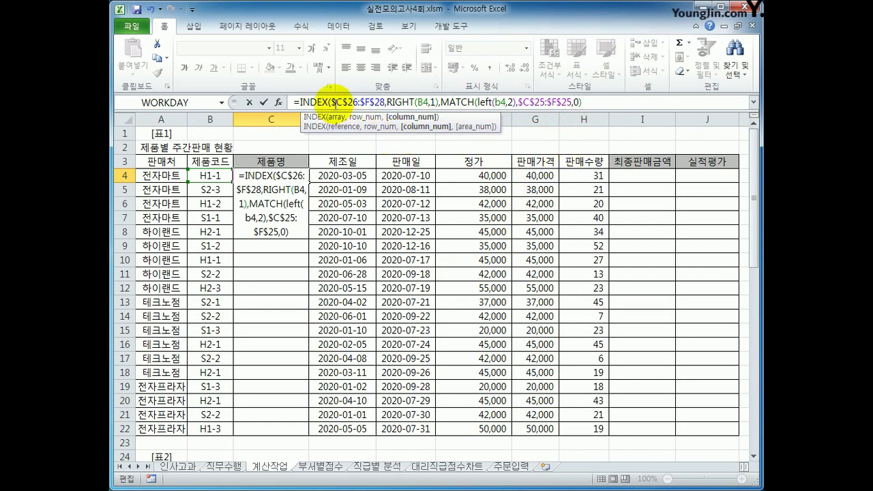
drag(332, 102, 588, 103)
click(591, 101)
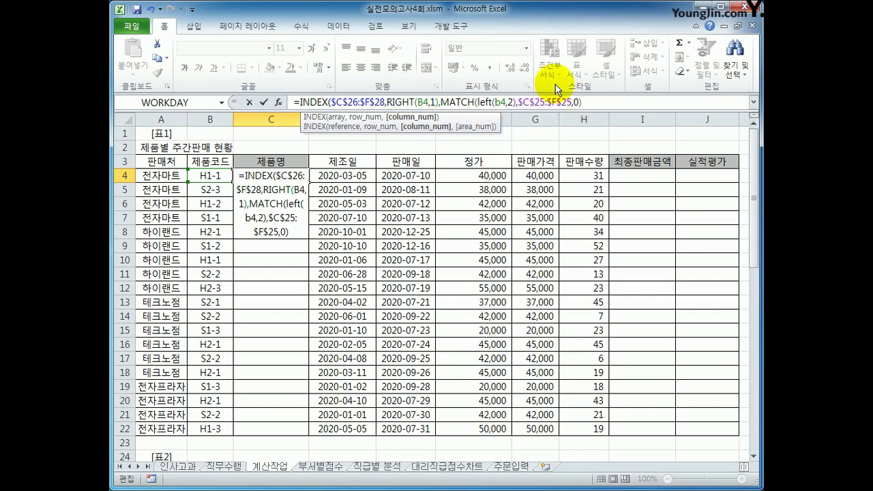
text())
key(Return)
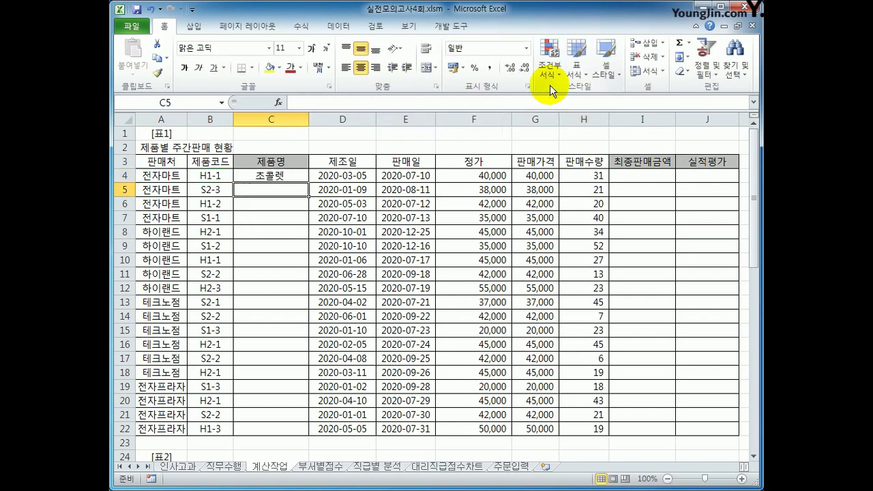
key(Up)
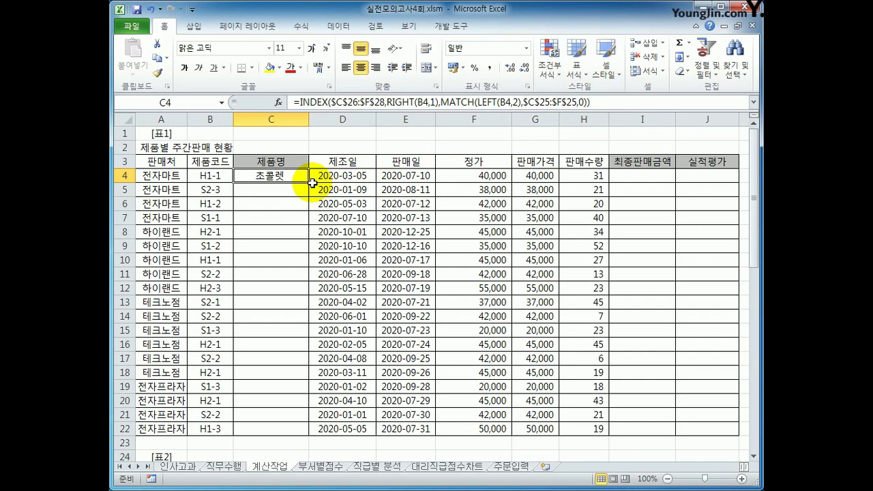
drag(310, 182, 292, 430)
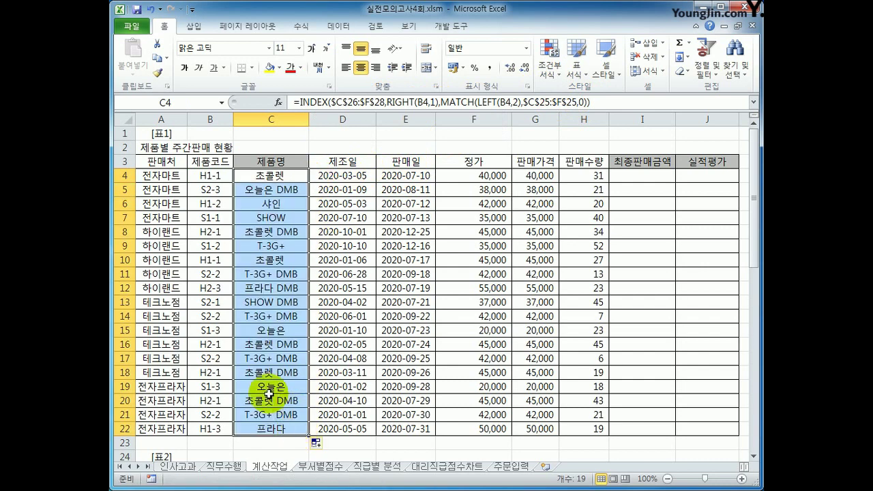
Examine the array, row number and column number arguments of the INDEX formula in C4 against 표2, leaving the formula unedited.
click(291, 178)
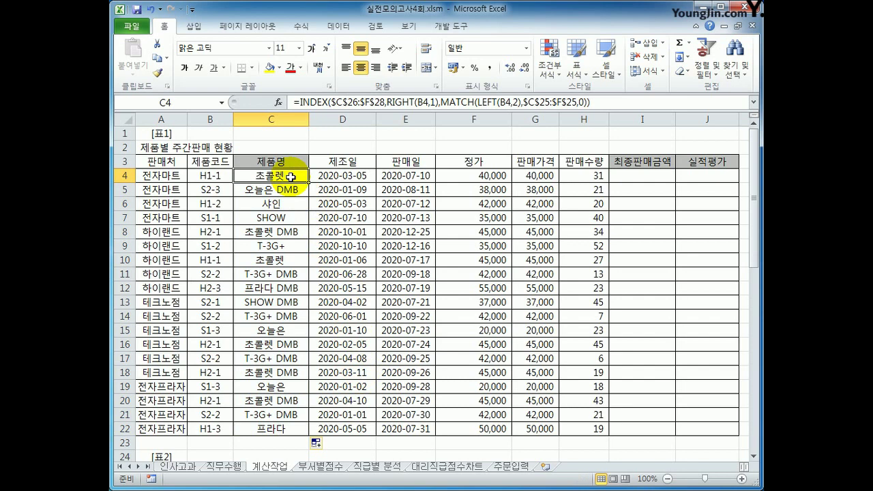
click(333, 103)
drag(331, 102, 386, 103)
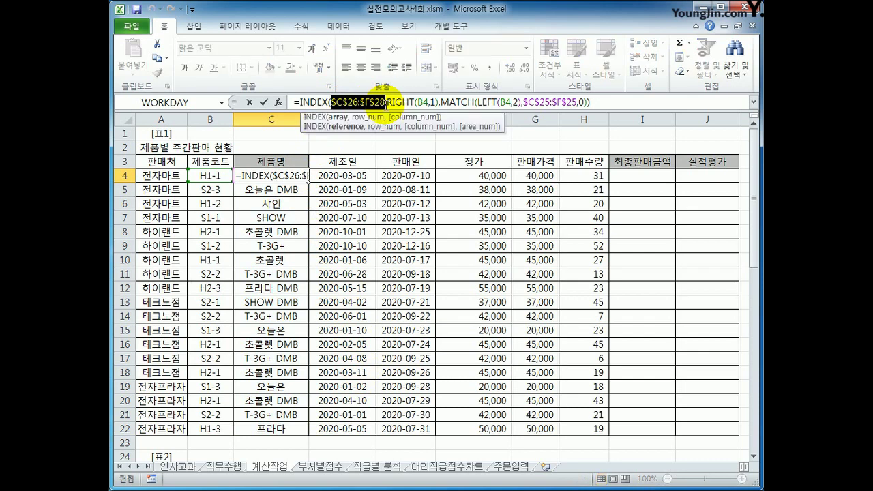
drag(387, 103, 442, 104)
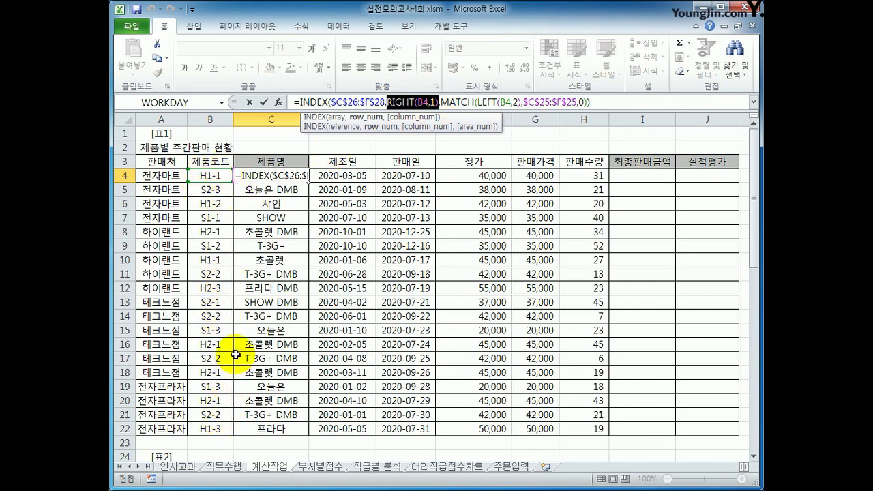
drag(440, 103, 591, 102)
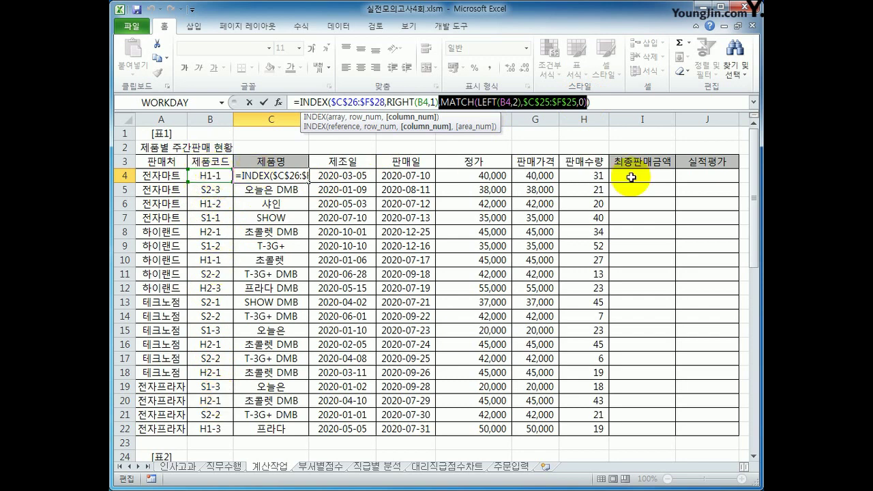
drag(758, 169, 757, 242)
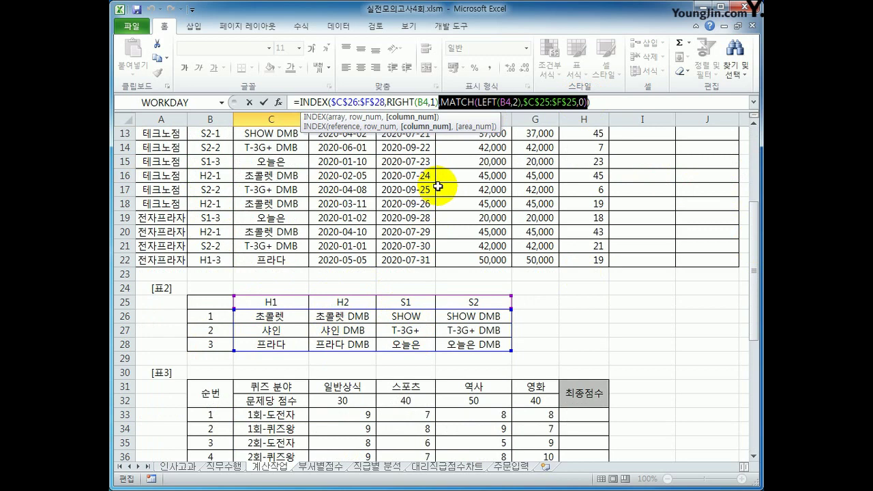
key(Escape)
scroll(593, 203, up, 1)
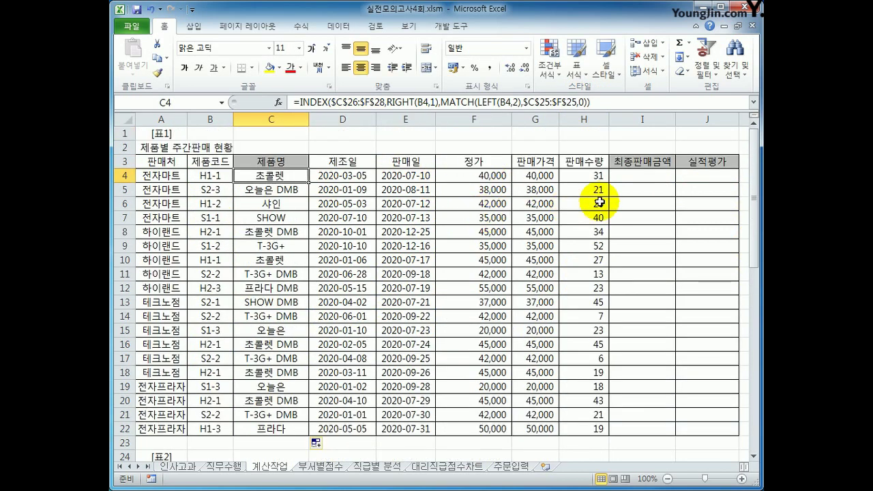
Begin an IF formula in the first 최종판매금액 cell I4, with the 판매수량 in H4 as the value to test.
click(624, 175)
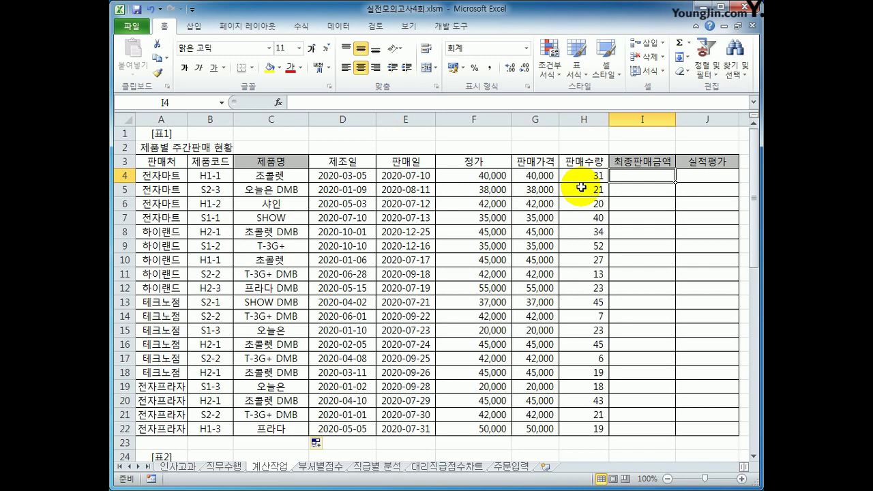
click(600, 176)
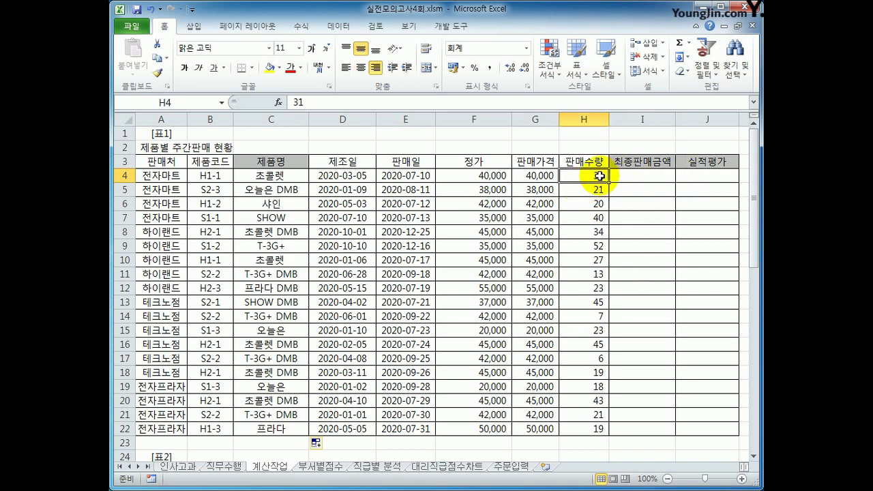
click(645, 178)
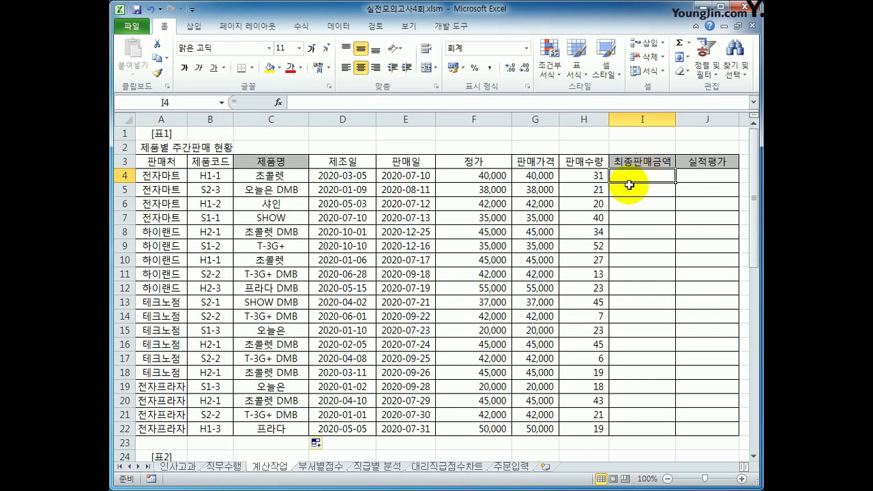
text(=)
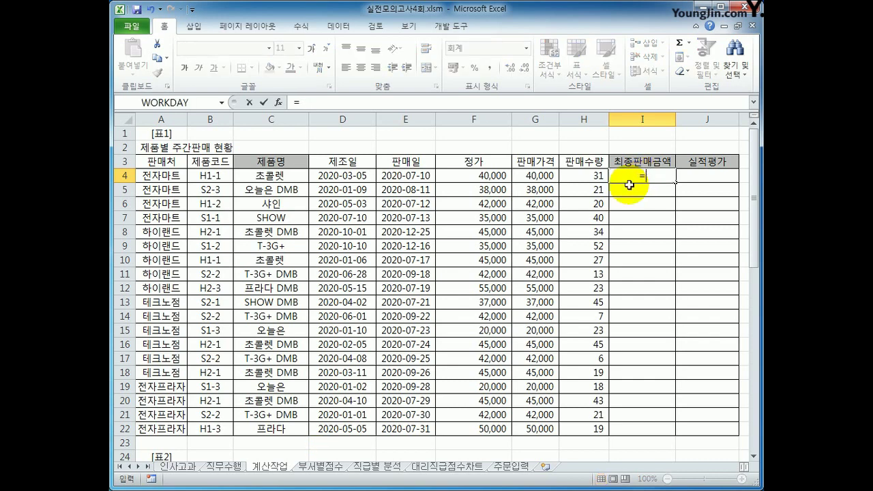
text(if()
key(Left)
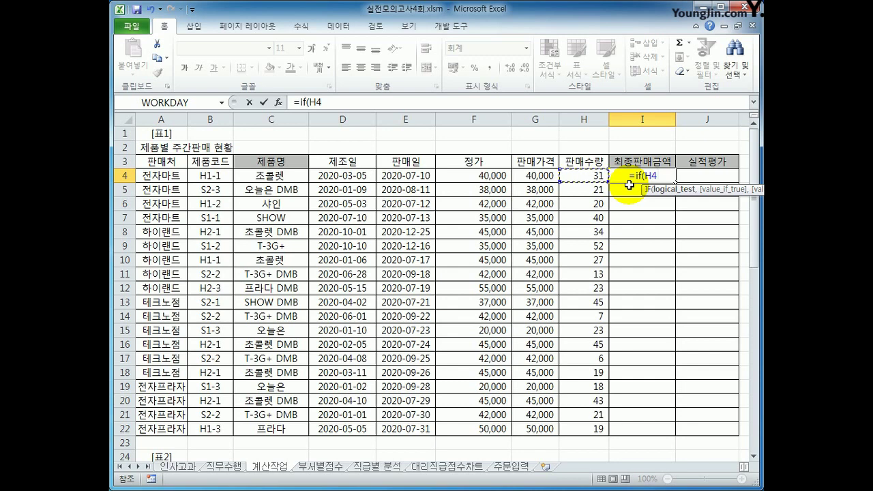
Complete the IF condition as H4 greater than or equal to the AVERAGE of the absolute 판매수량 range $H$4:$H$22.
text(>=ave)
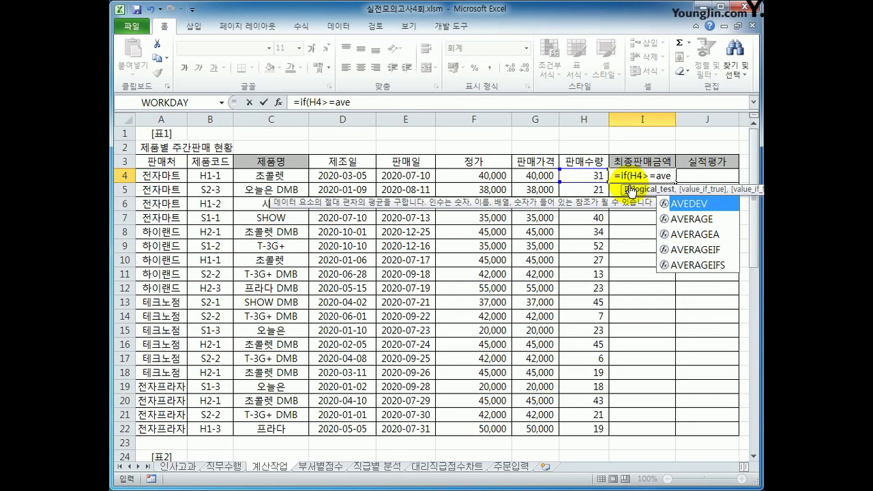
key(Down)
key(Tab)
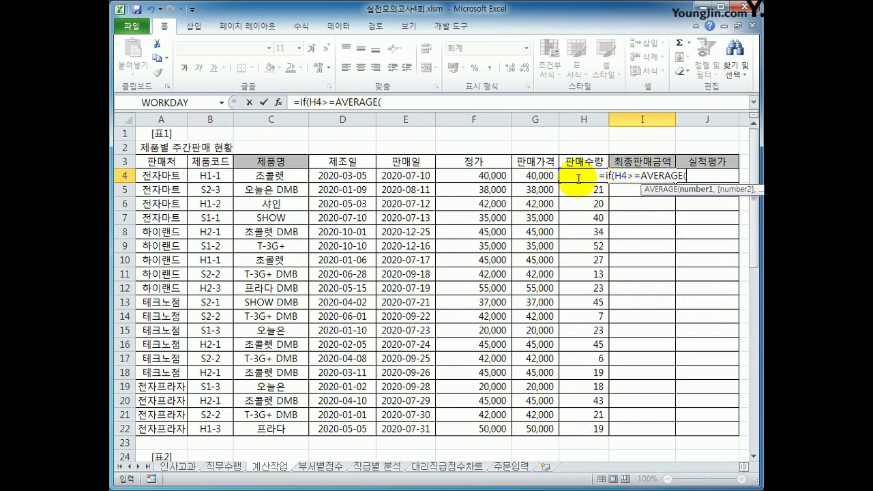
drag(595, 429, 579, 178)
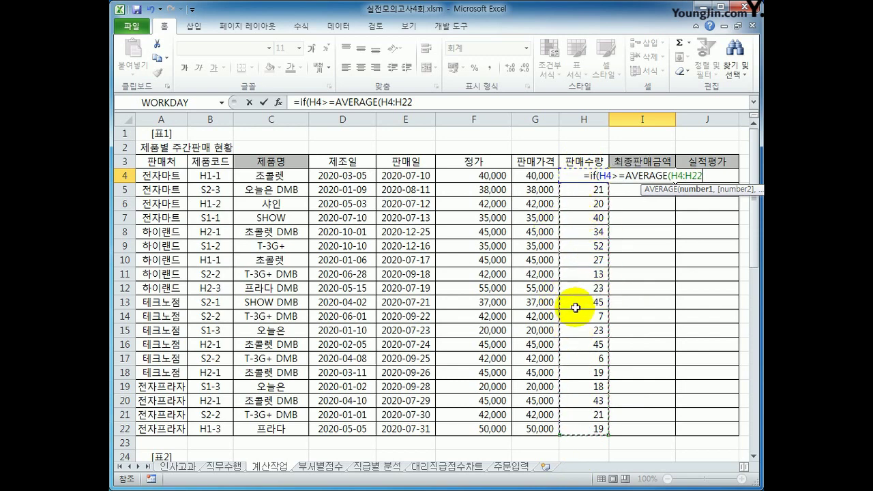
key(F4)
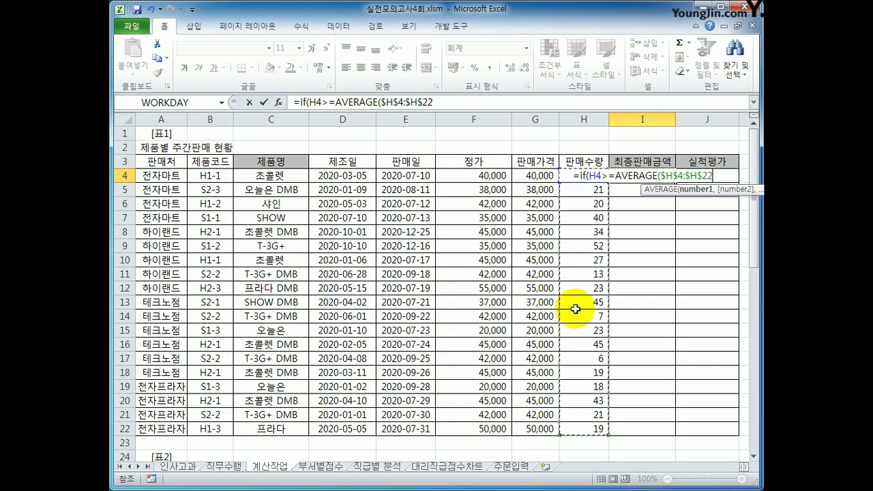
text())
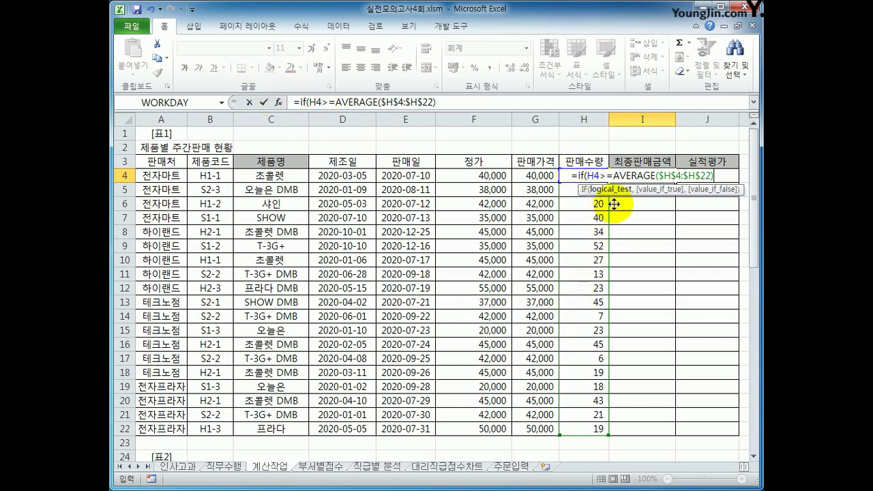
drag(309, 103, 445, 102)
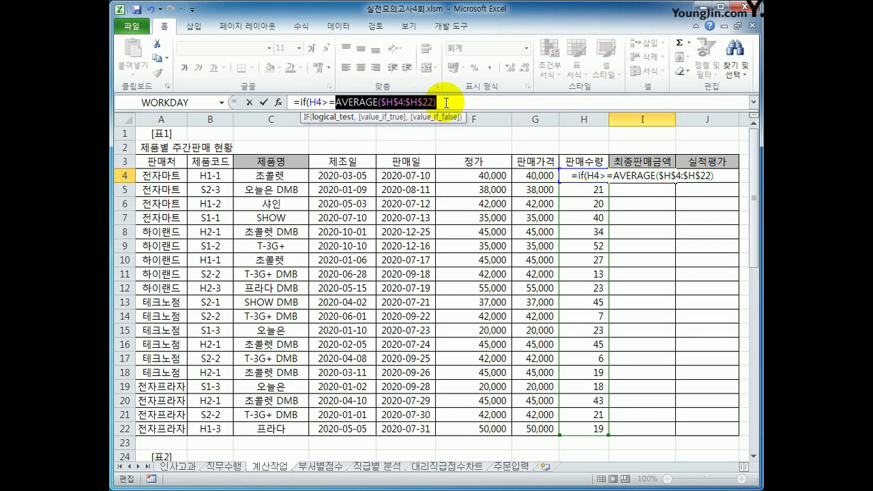
click(445, 103)
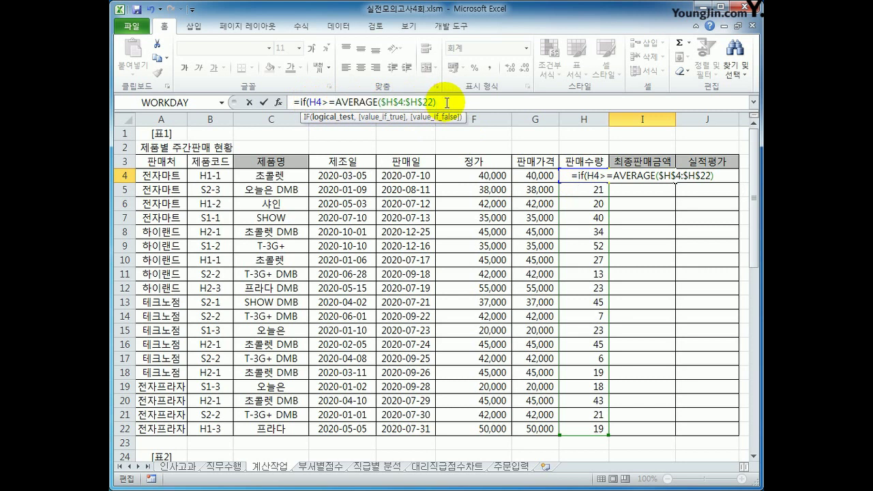
Add F4*H4*85% as the IF value if true, multiplying 정가 by 판매수량 with 15% off.
text(,)
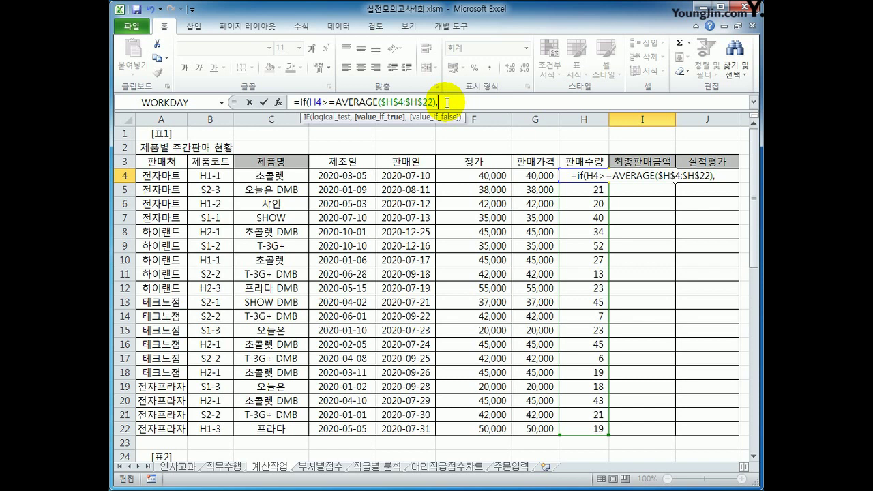
click(470, 177)
text(*)
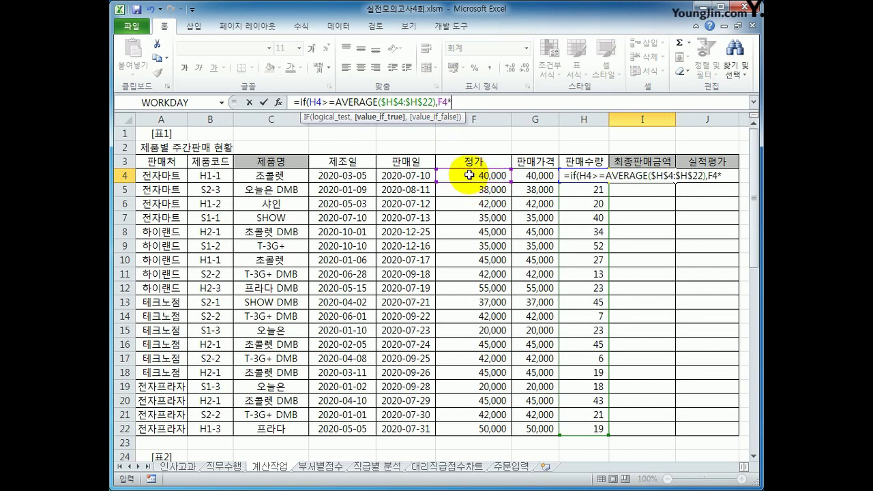
click(561, 181)
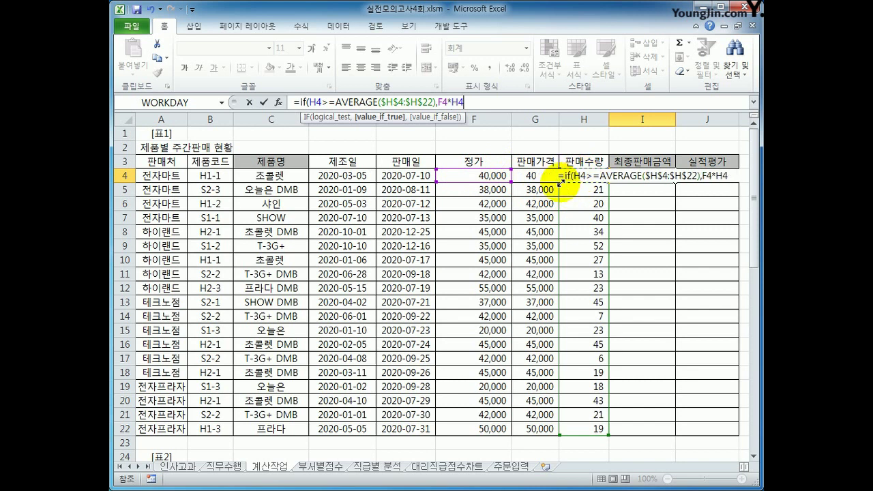
text(*)
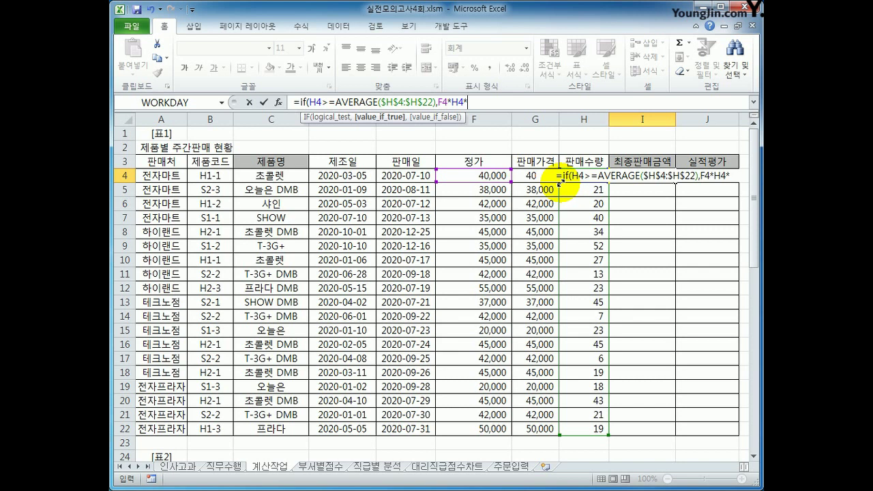
text(85%)
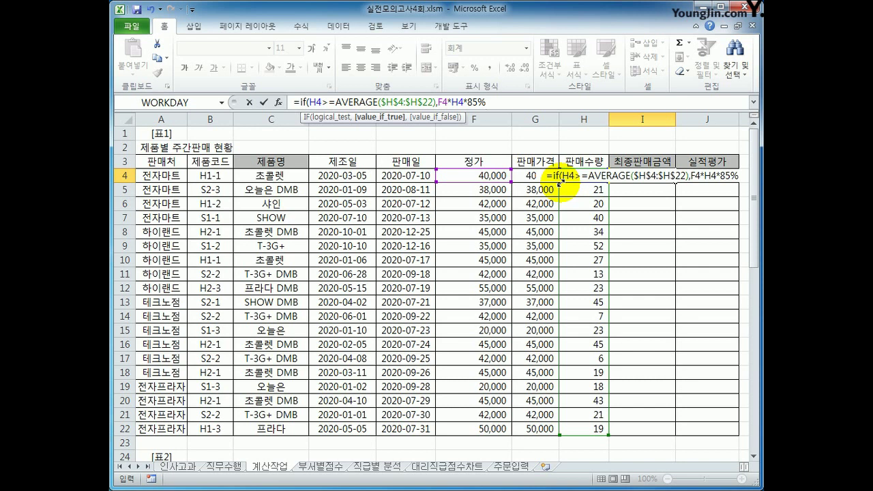
Add F4*H4 as the IF value if false and review the arguments of the formula.
text(,)
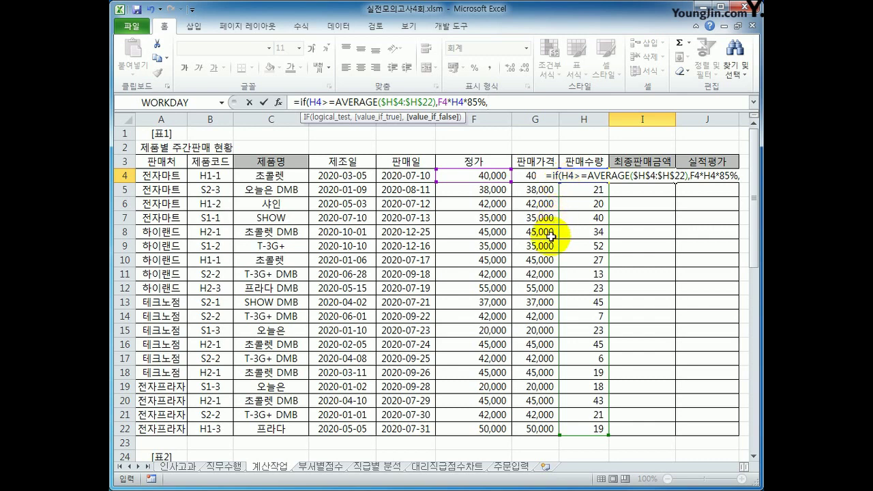
click(481, 175)
text(*)
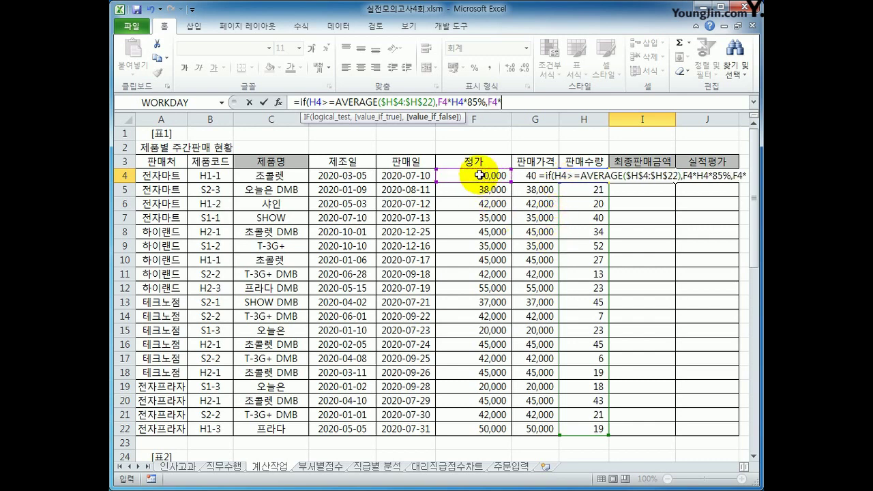
key(Left)
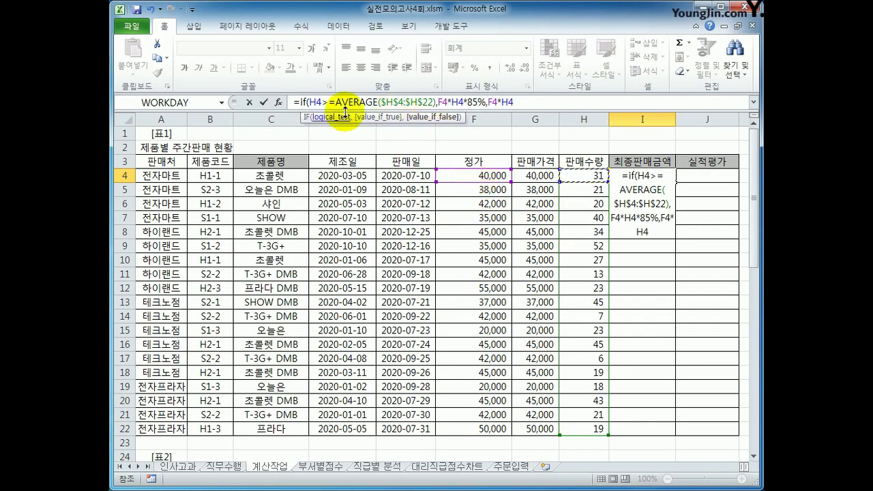
drag(309, 102, 510, 102)
click(438, 103)
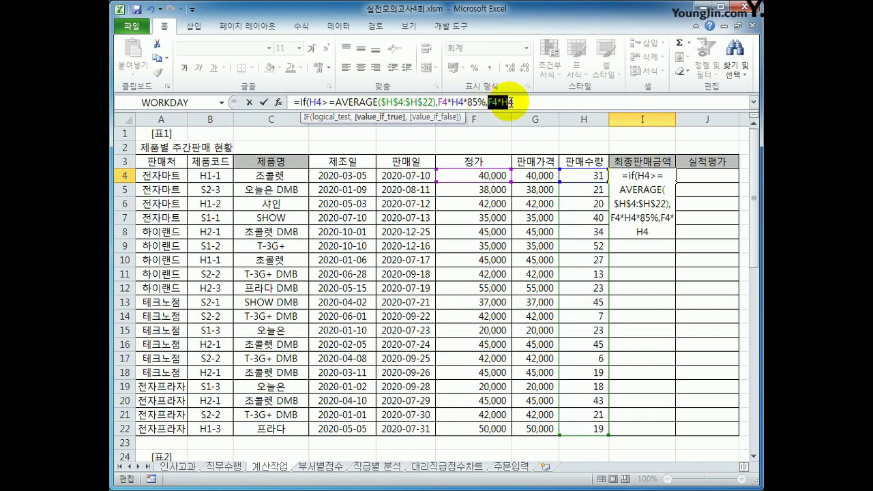
click(513, 103)
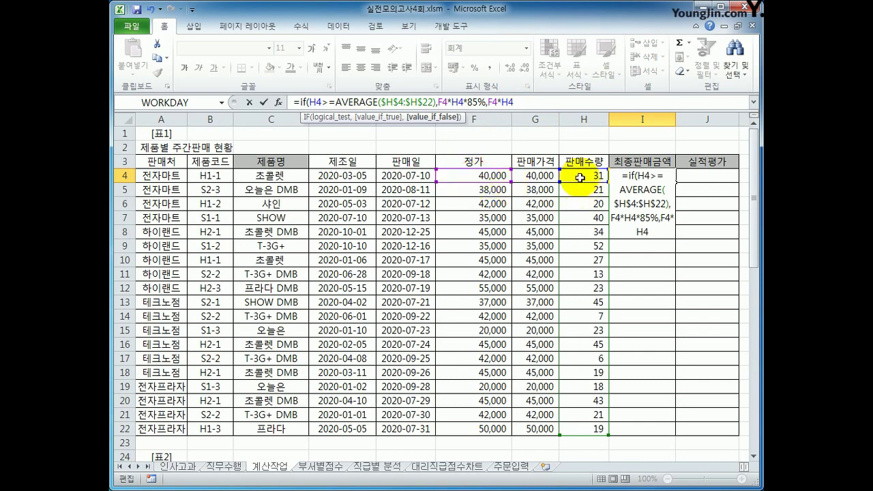
Close and enter the IF formula in I4, and fill it down the 최종판매금액 column through I22.
text())
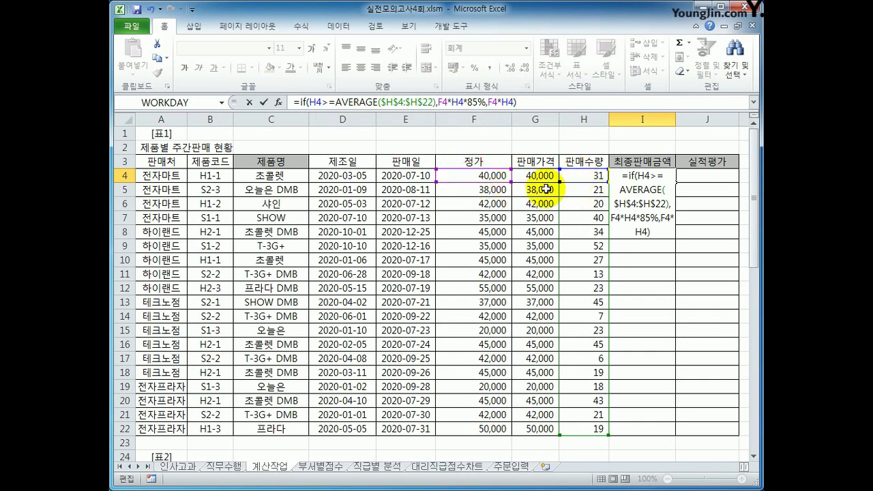
key(Return)
click(647, 176)
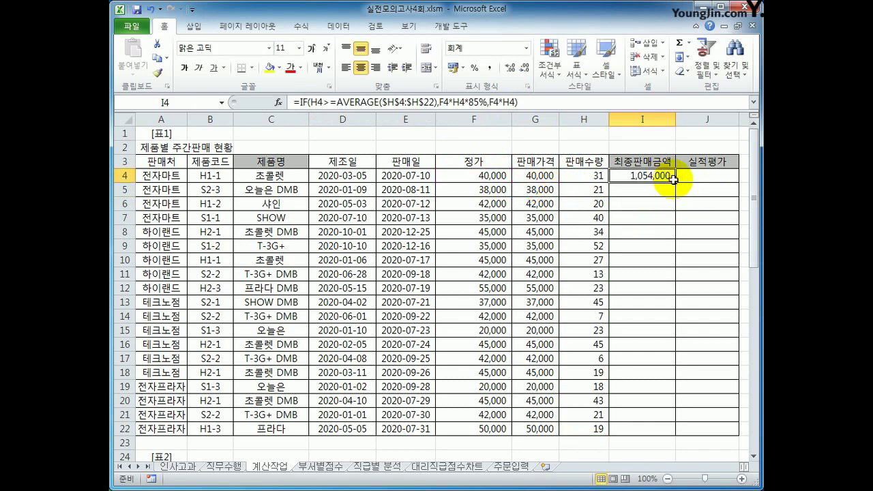
drag(675, 183, 647, 430)
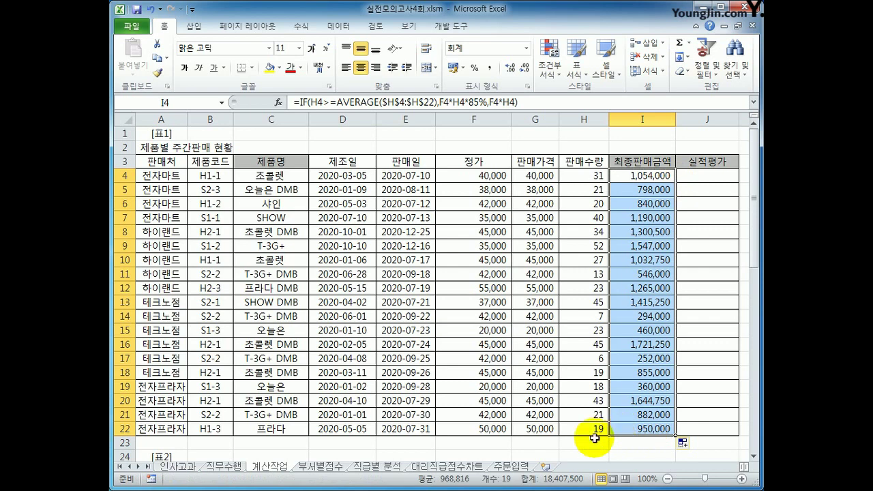
Select the first 실적평가 cell J4, open the Visual Basic editor and insert a new module into the workbook's project.
click(706, 177)
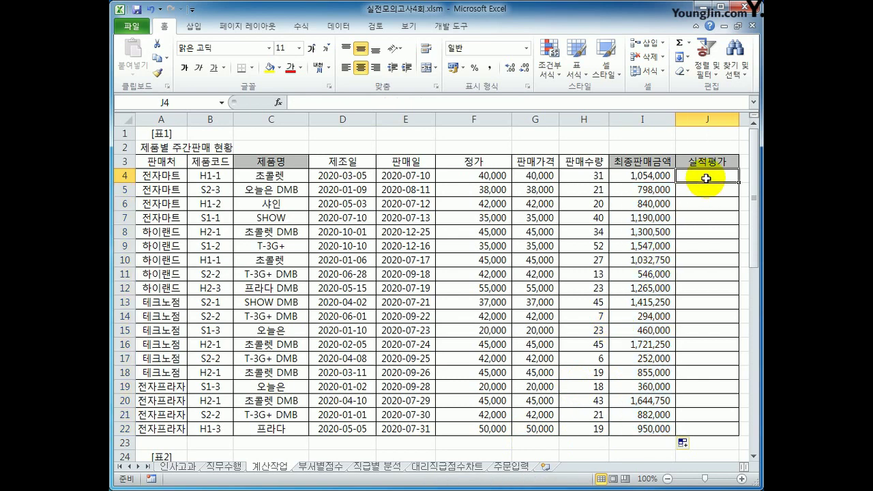
click(451, 28)
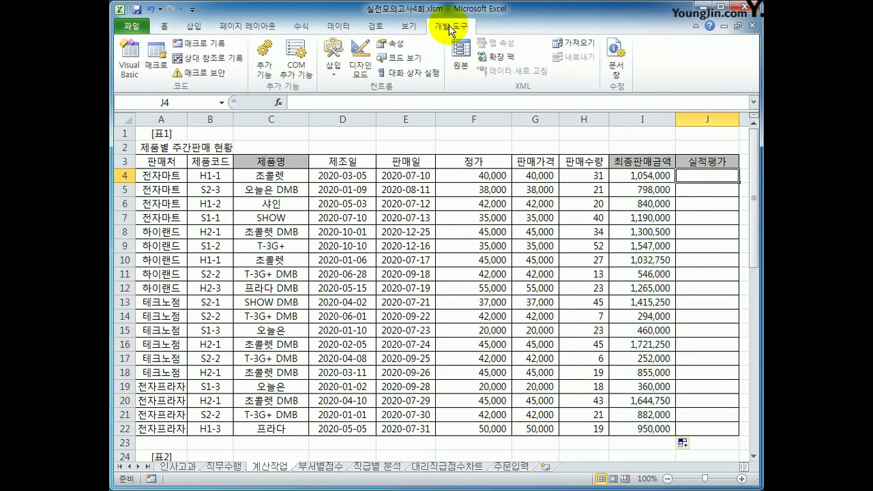
click(129, 62)
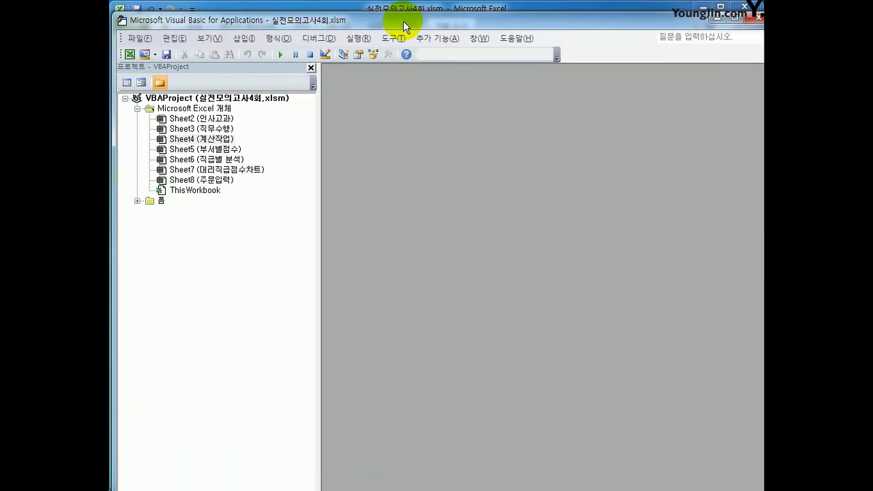
drag(402, 14, 403, 10)
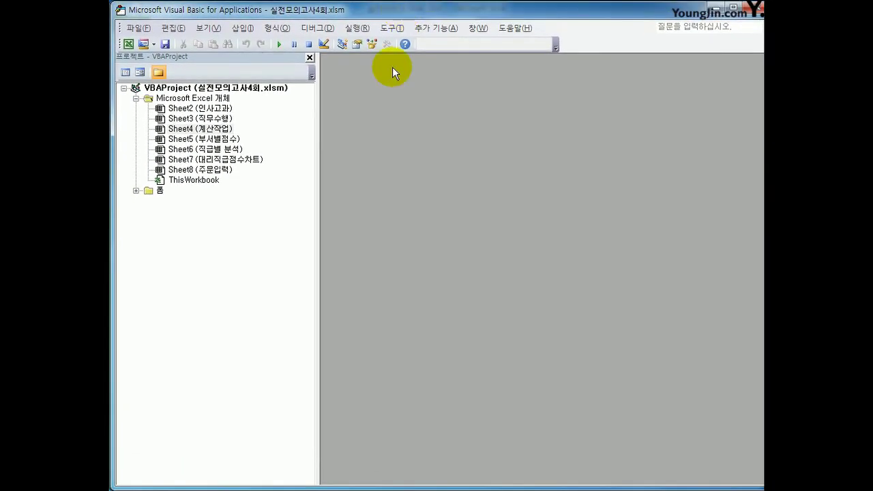
click(251, 30)
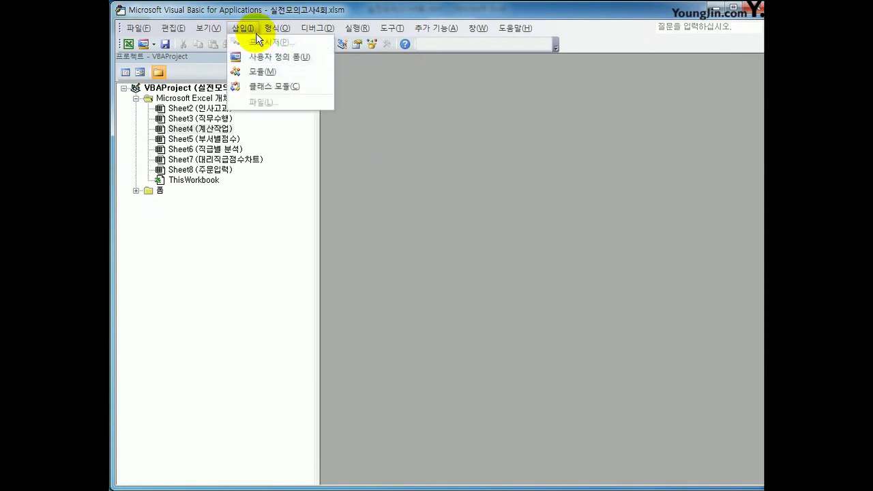
click(267, 73)
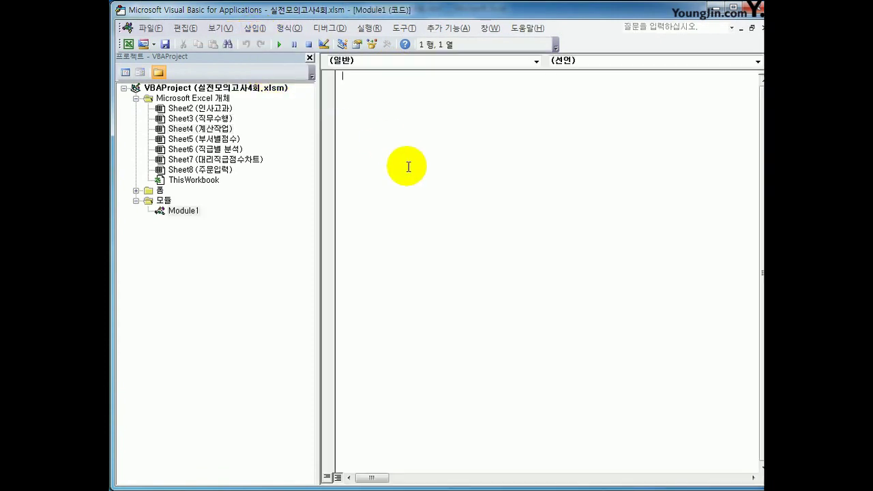
Declare a public function named Fn평가 in the module with the arguments 정가 and 판매수량.
text(public function fa)
key(BackSpace)
key(BackSpace)
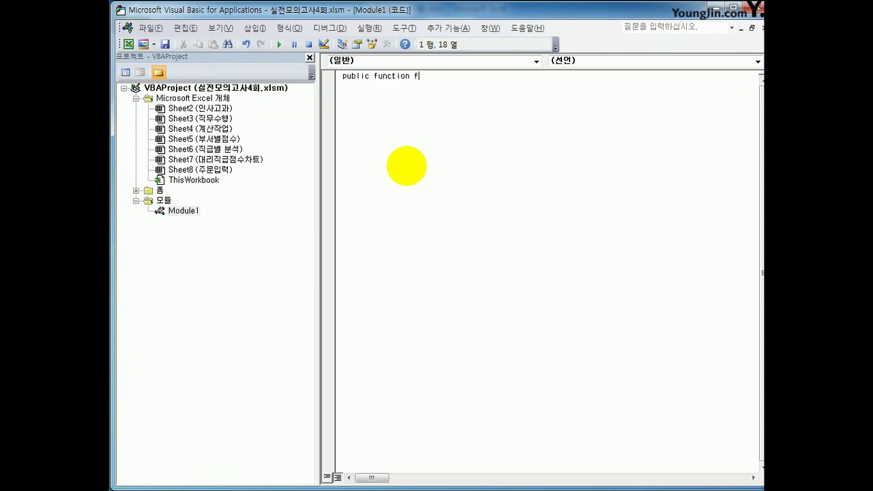
text(Fn평가(정가, 판매수량))
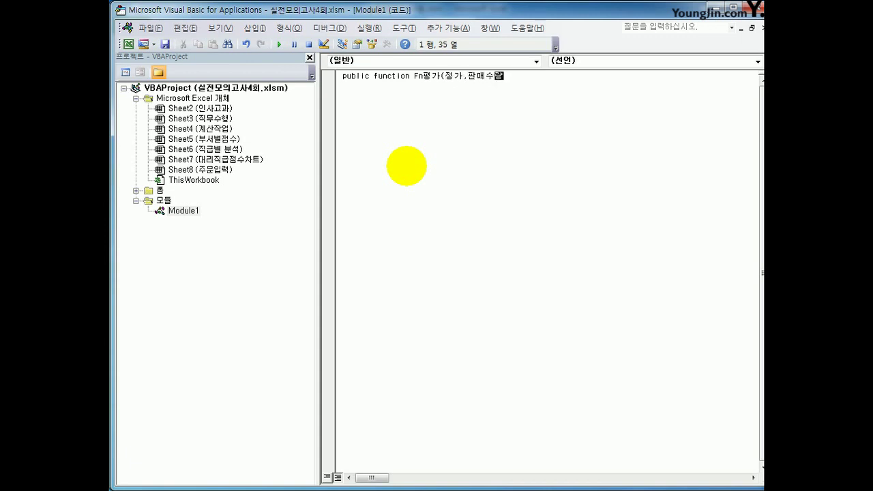
key(Return)
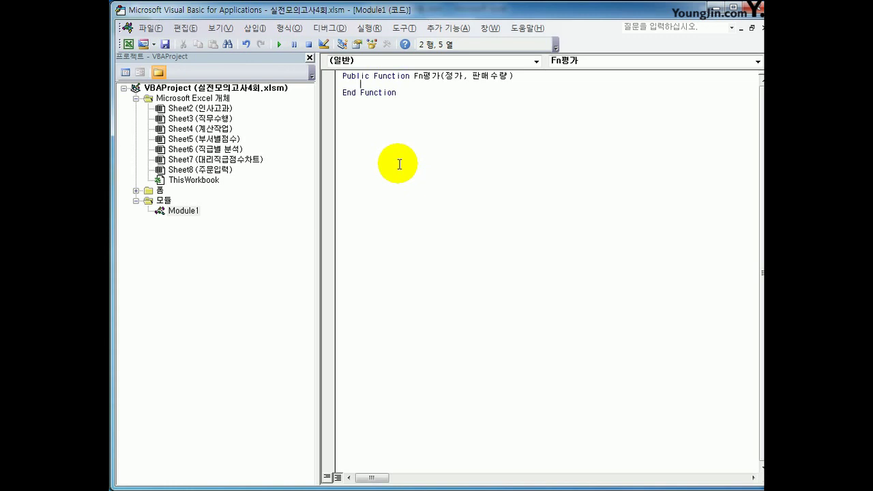
Start a Select Case block on 정가 * 판매수량 in the function body, with a blank line above it.
text(i)
key(BackSpace)
text(select )
text(case )
text(저)
text(정가 )
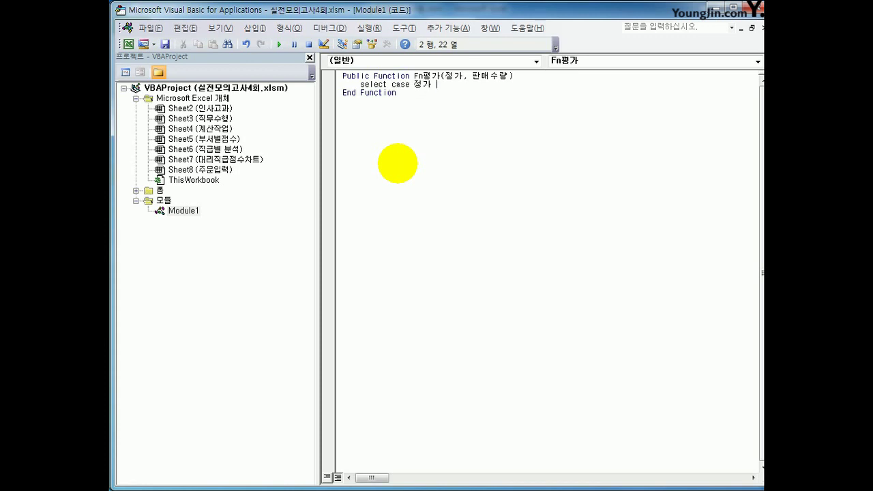
text(* 판매수량)
key(Return)
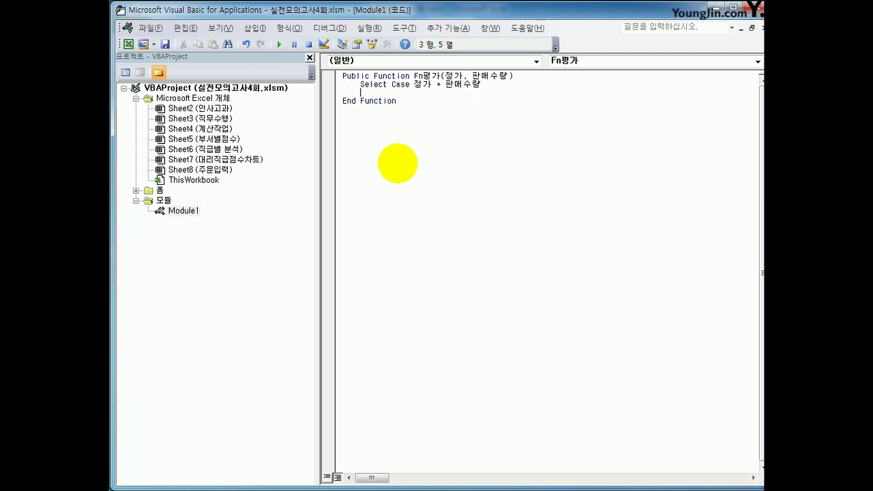
key(Up)
key(Return)
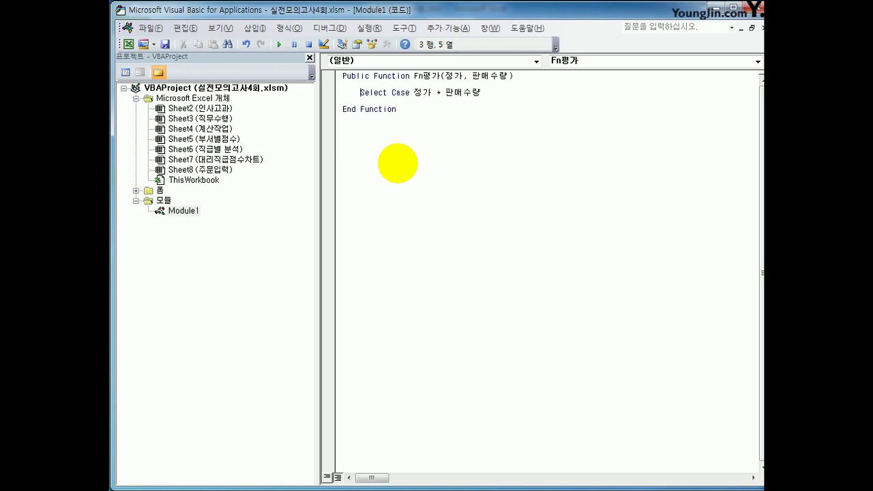
Add an indented case Is >= 1000000 that assigns "양호" to Fn평가.
key(End)
key(Return)
key(Tab)
text(case is >=100000)
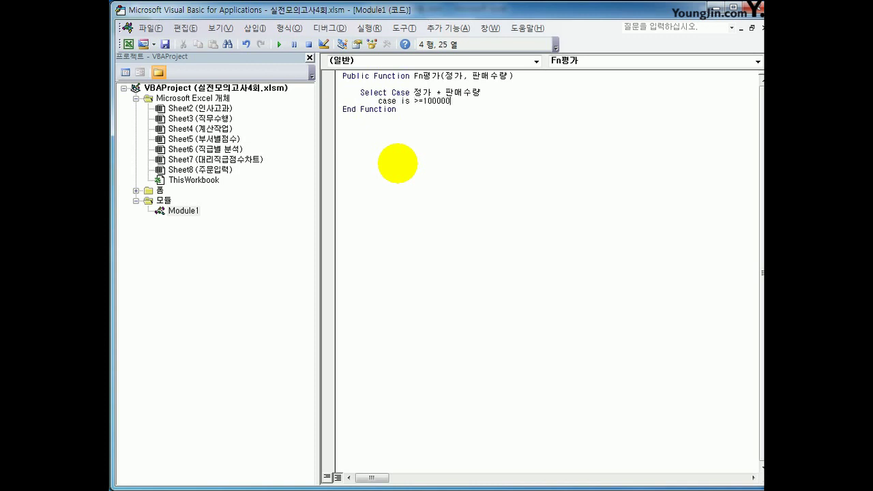
text(0)
key(Return)
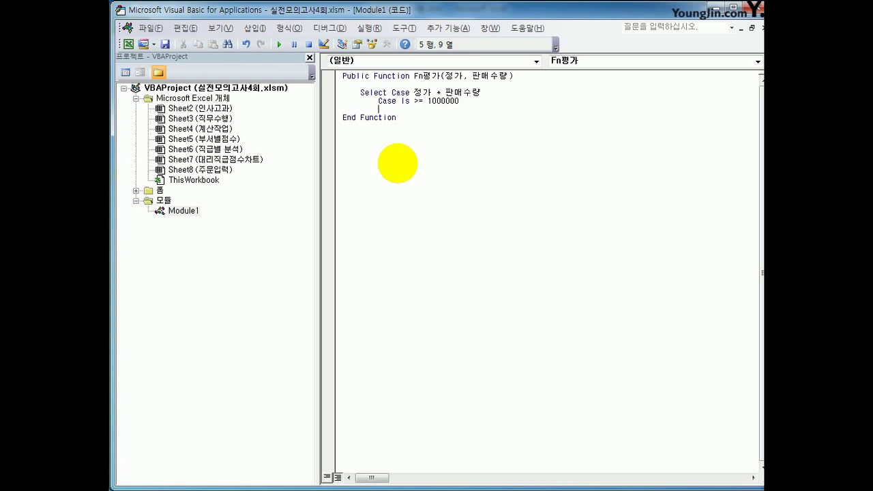
key(Tab)
text(Fn평가 = "양호")
key(Return)
key(BackSpace)
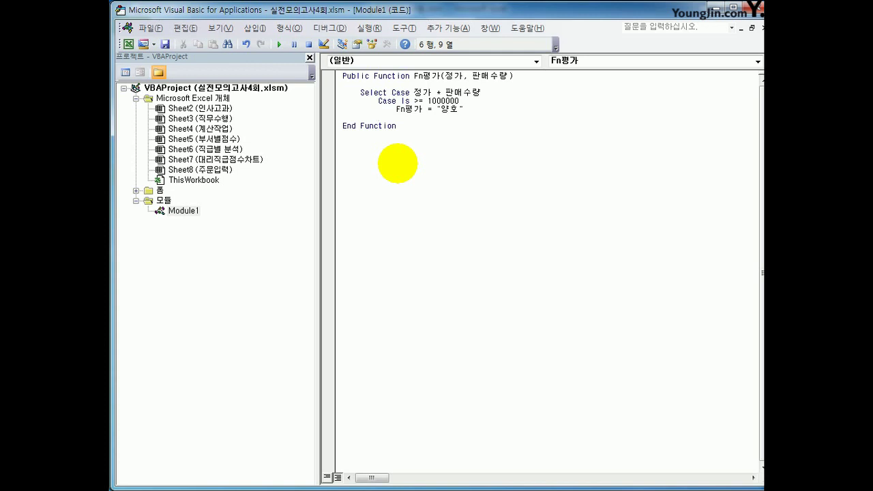
Add a second case Is >= 300000 that assigns "보통" to Fn평가.
text(case is)
text(>=300000)
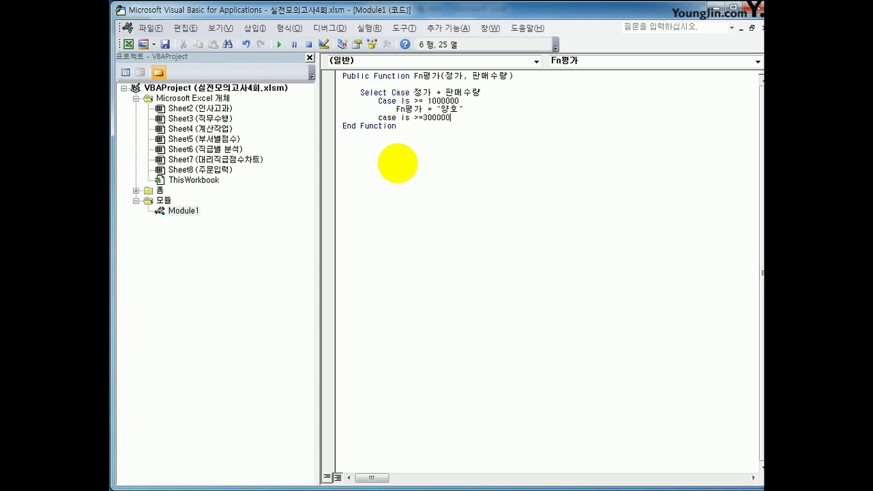
key(Return)
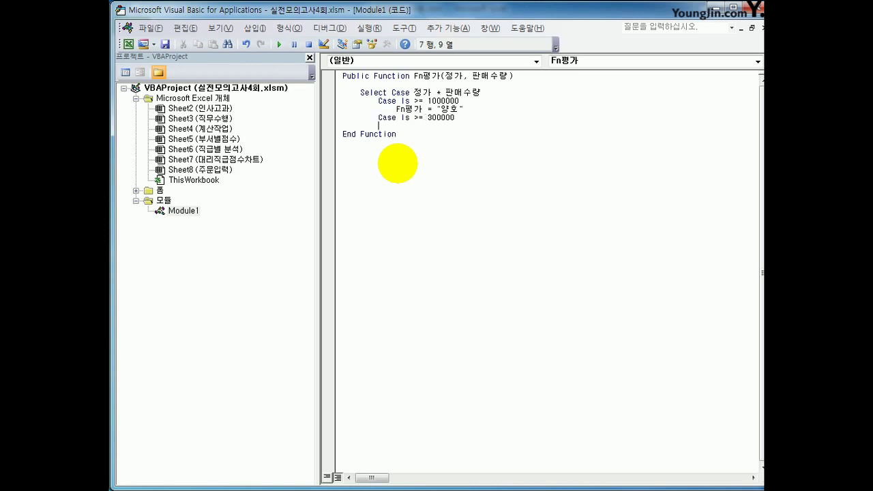
key(Tab)
text(F)
text(n평가 =)
text(")
text(불)
text(통")
key(Return)
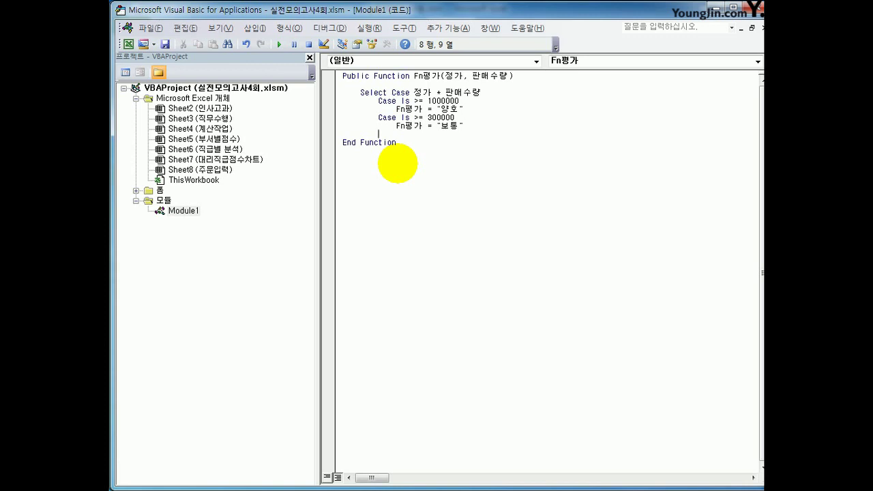
Add a Case Else branch that assigns "불량" to Fn평가.
text(casw)
key(BackSpace)
text(e else)
key(Return)
key(Tab)
text(Fn)
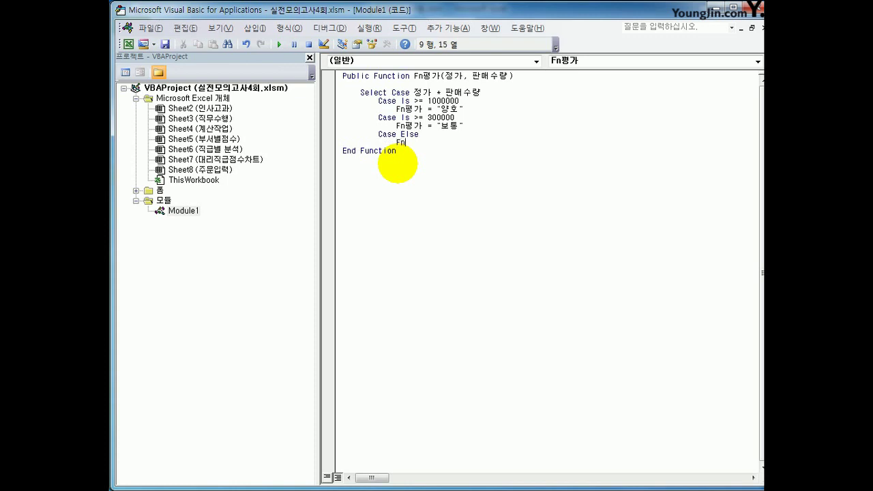
text(평가 = "불량")
key(Return)
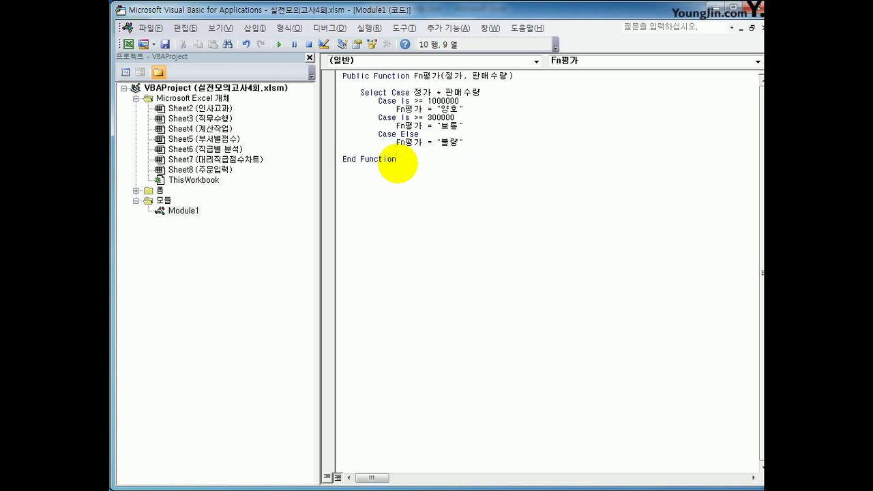
Finish the block with End Select and leave one blank line before End Function.
text(end select)
key(Return)
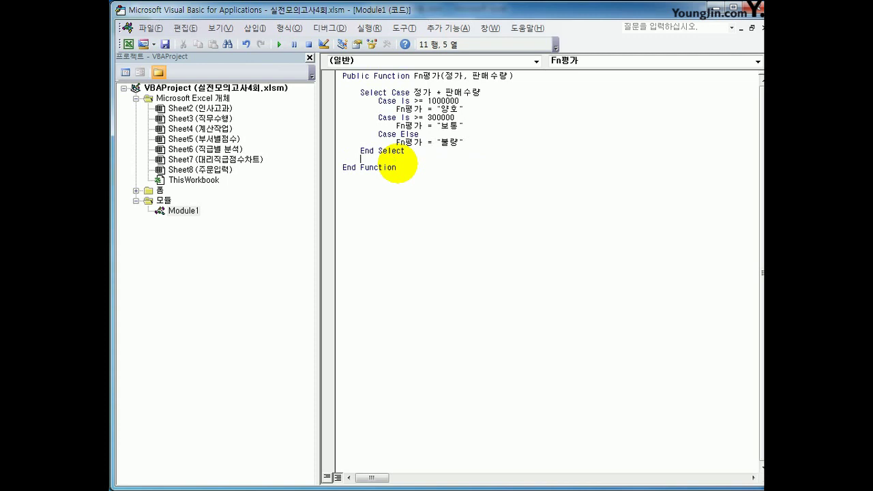
key(BackSpace)
key(BackSpace)
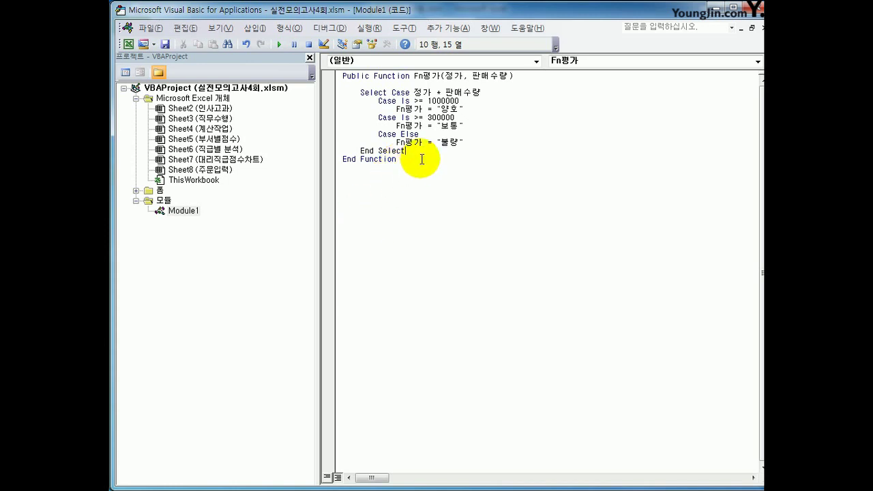
key(Return)
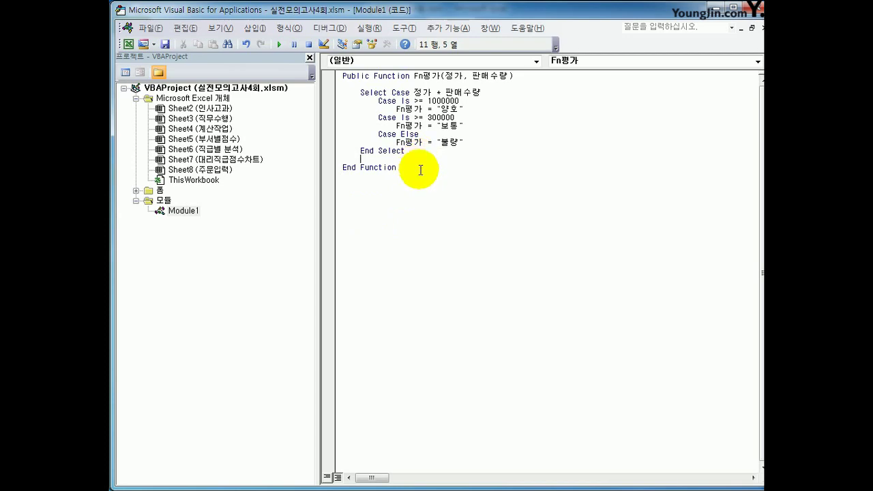
Close the Visual Basic editor and insert the user-defined function Fn평가 into cell J4 on the Excel sheet.
click(750, 9)
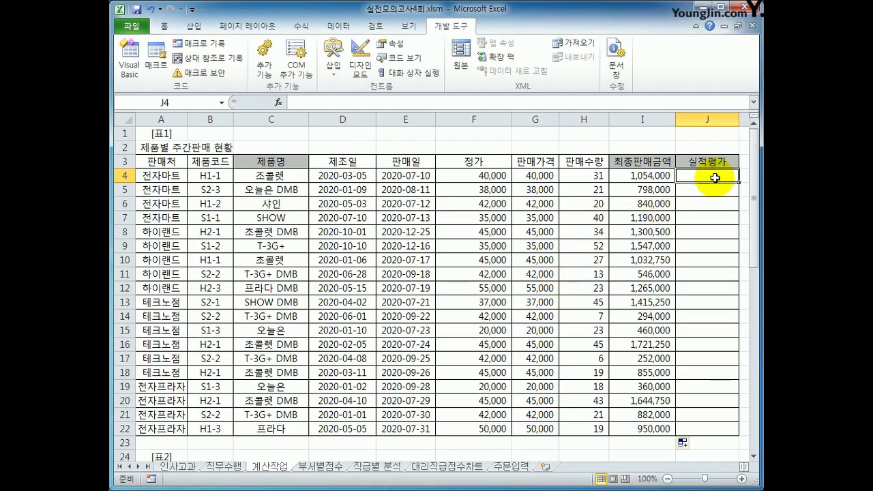
click(278, 103)
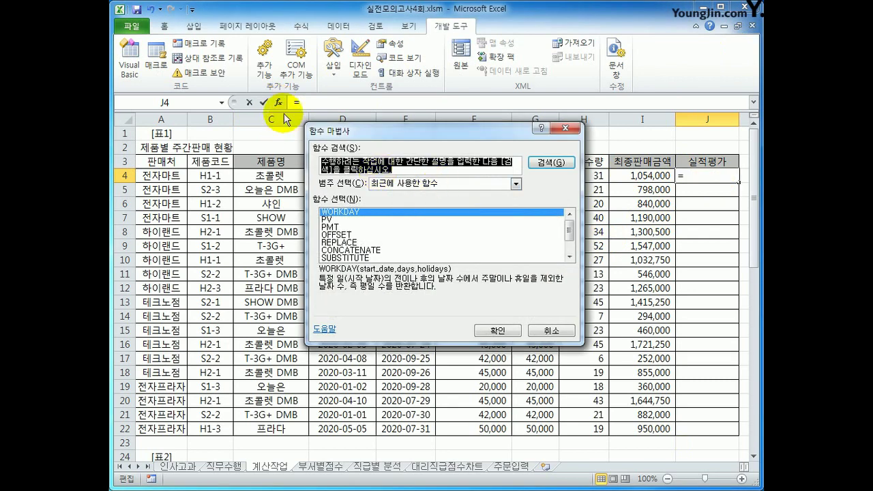
click(456, 181)
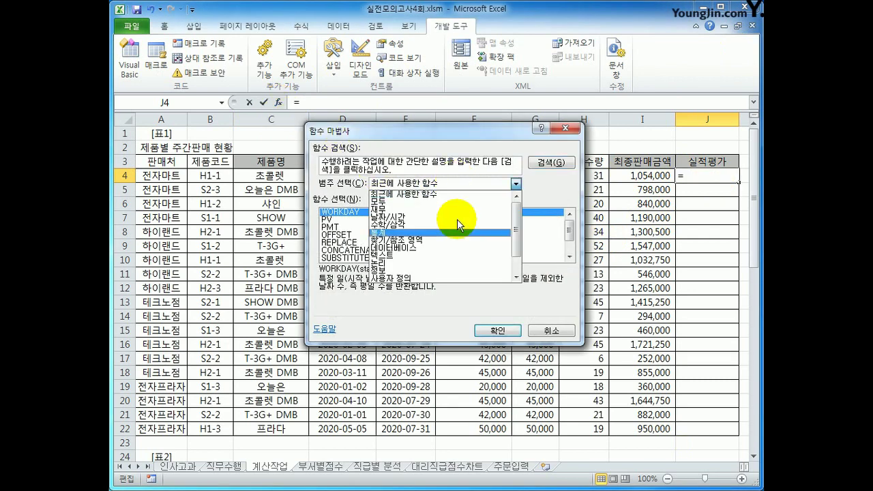
click(435, 275)
click(500, 331)
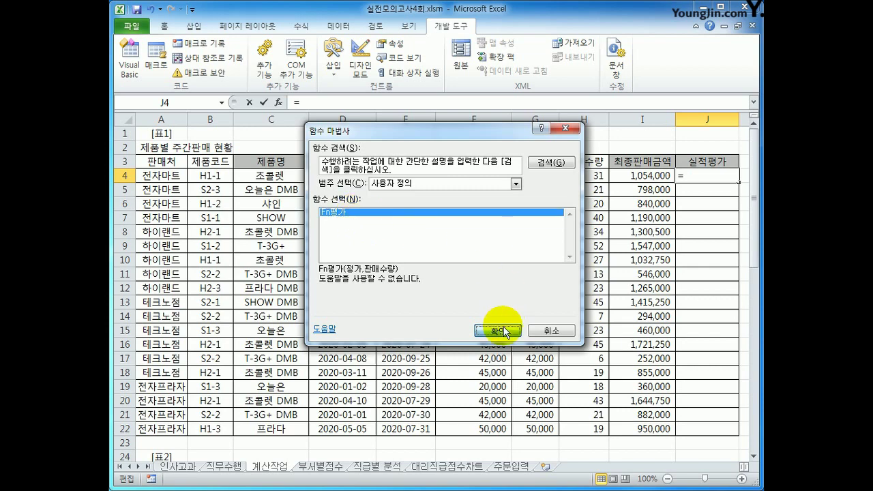
drag(469, 279, 477, 344)
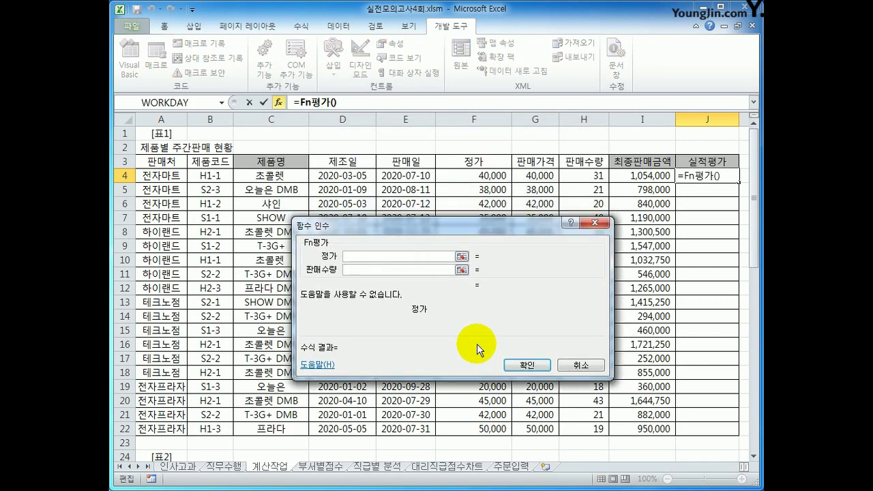
Set 정가 to F4 and 판매수량 to H4, enter the Fn평가 formula and fill it down the 실적평가 column through J22.
click(477, 179)
click(399, 270)
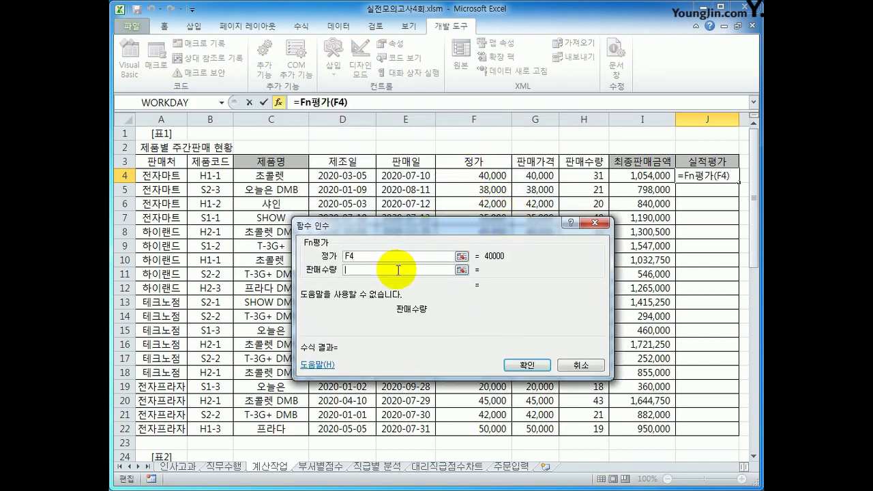
click(577, 177)
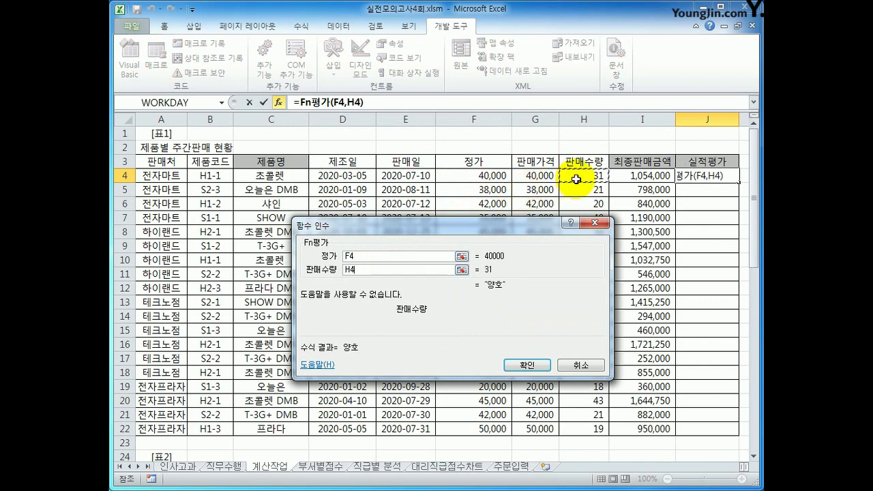
click(526, 365)
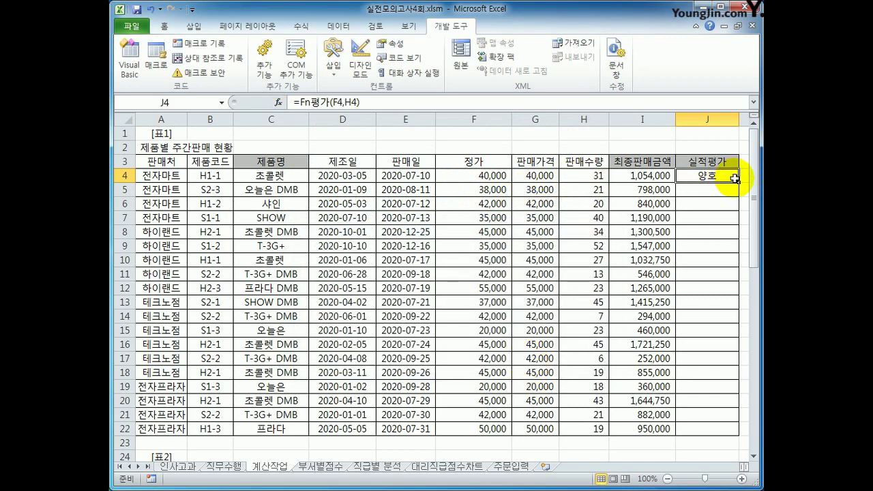
double_click(738, 181)
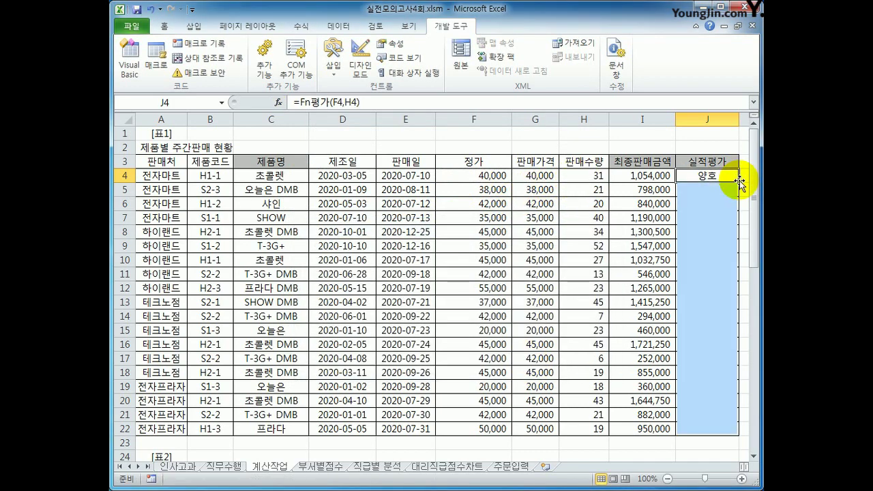
Check the filled 실적평가 formulas by inspecting cells J21, J4, J5 and J14.
click(683, 418)
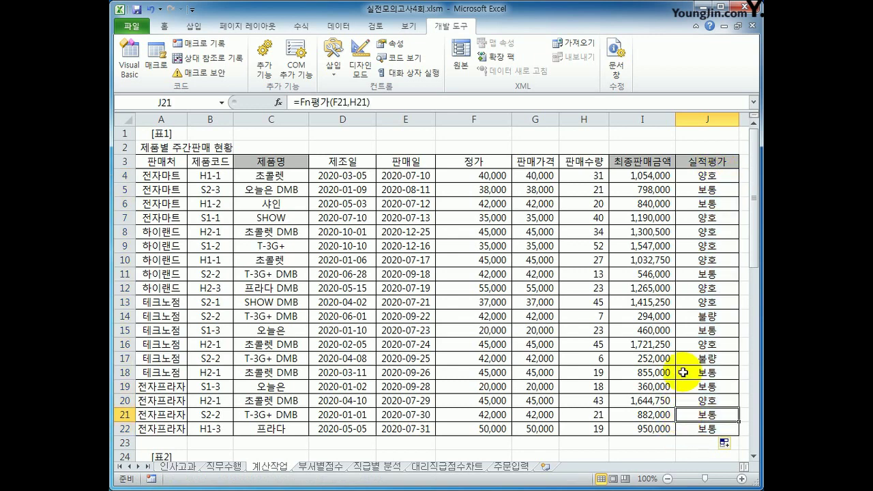
click(709, 179)
click(710, 188)
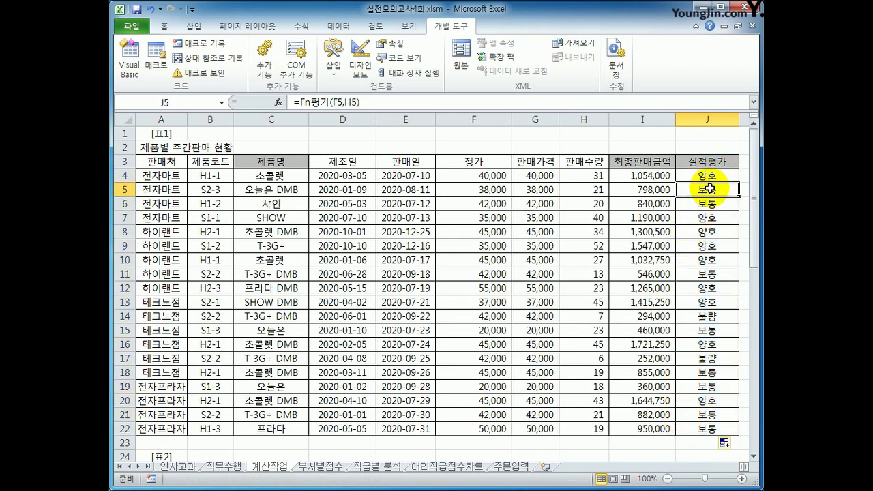
click(700, 316)
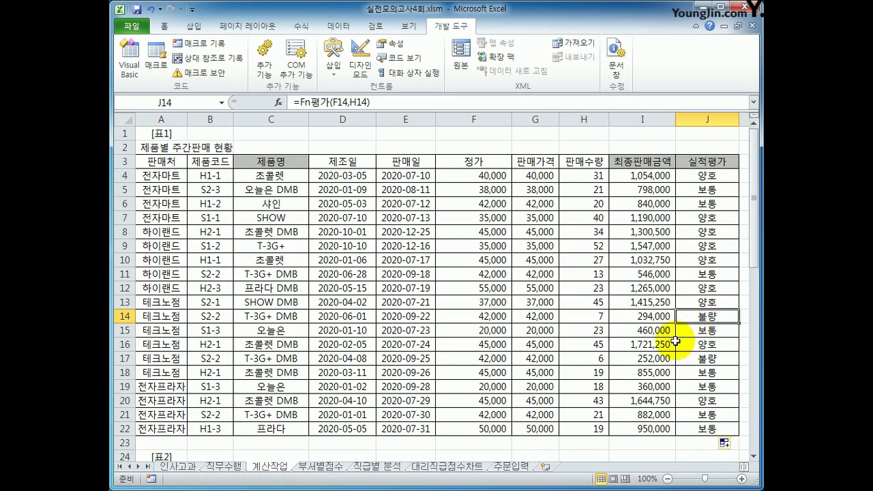
Examine the quiz scores and the empty 최종점수 range H33:H44 in [표3], ending with H33 selected.
scroll(474, 328, down, 7)
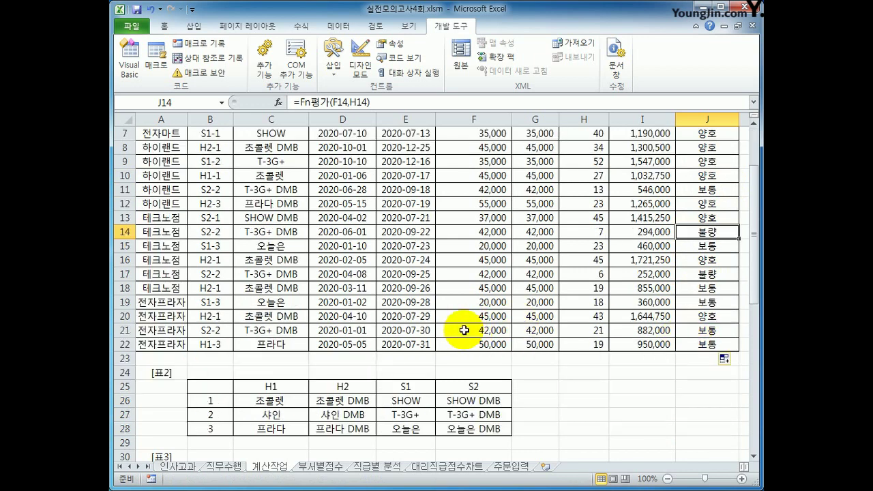
click(565, 289)
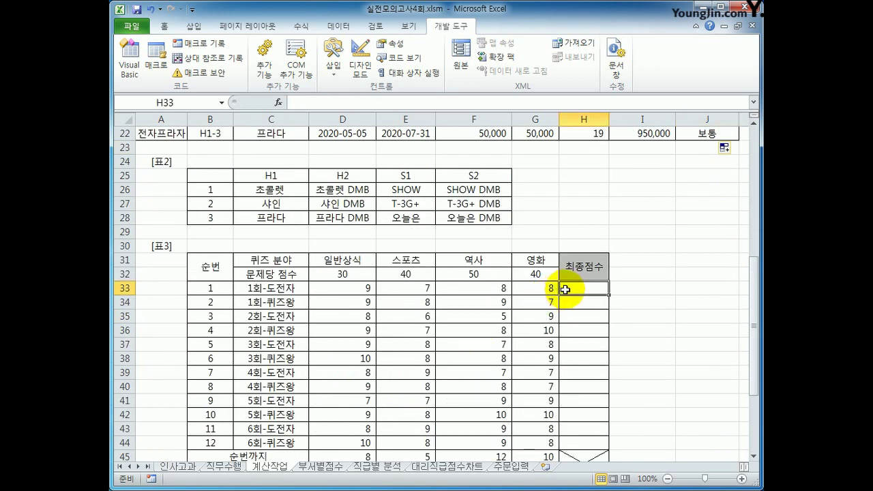
scroll(556, 290, down, 2)
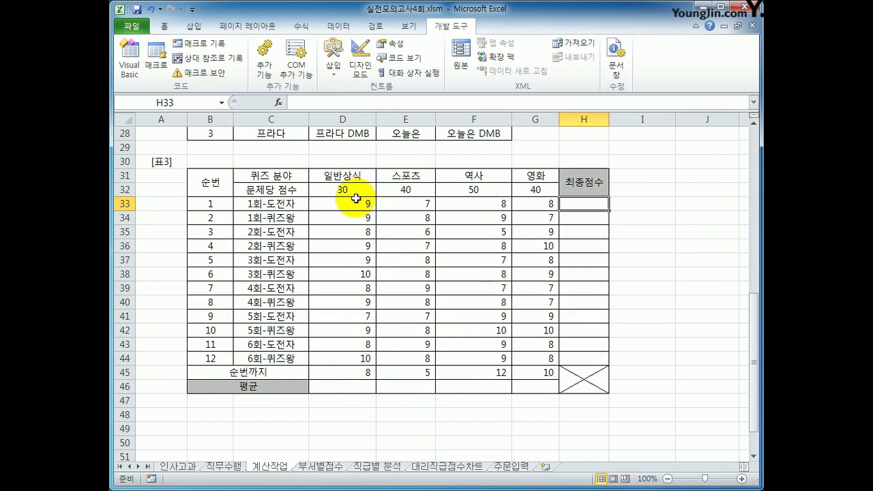
drag(356, 198, 519, 363)
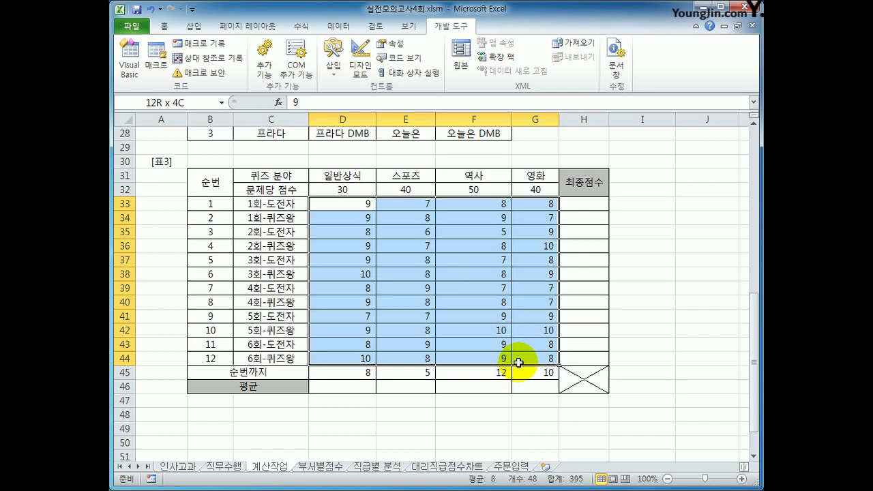
drag(519, 363, 518, 363)
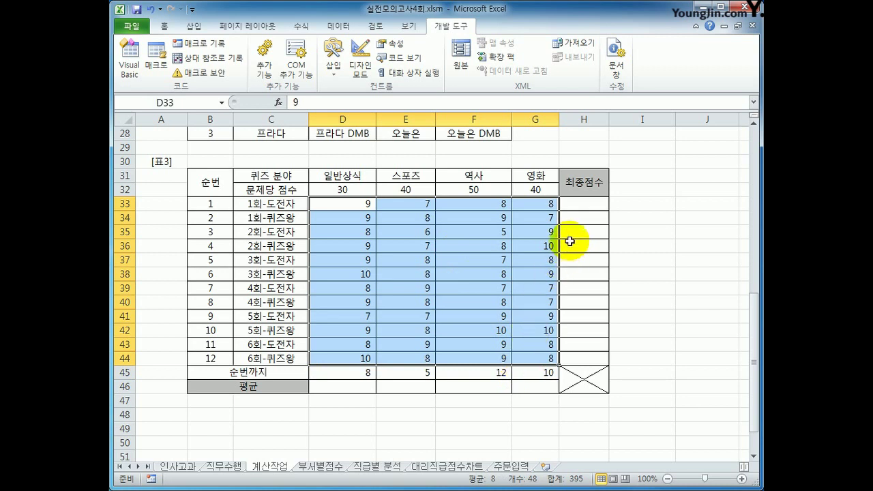
click(585, 205)
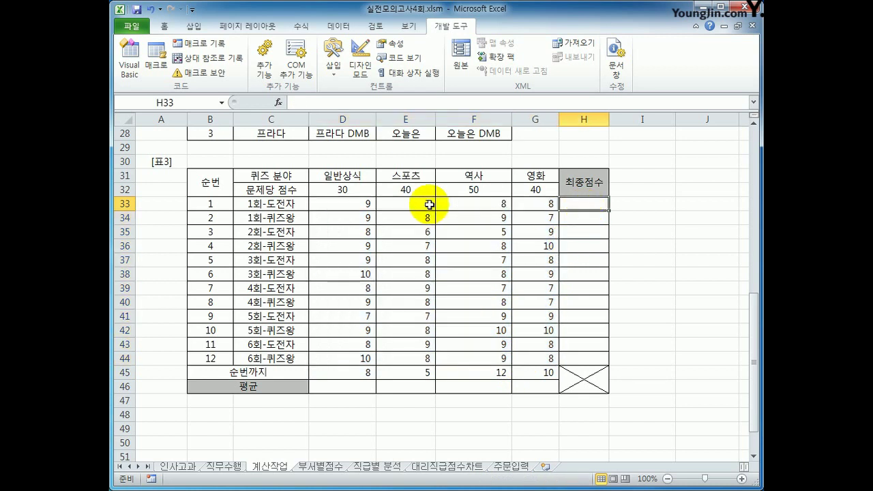
drag(368, 205, 548, 370)
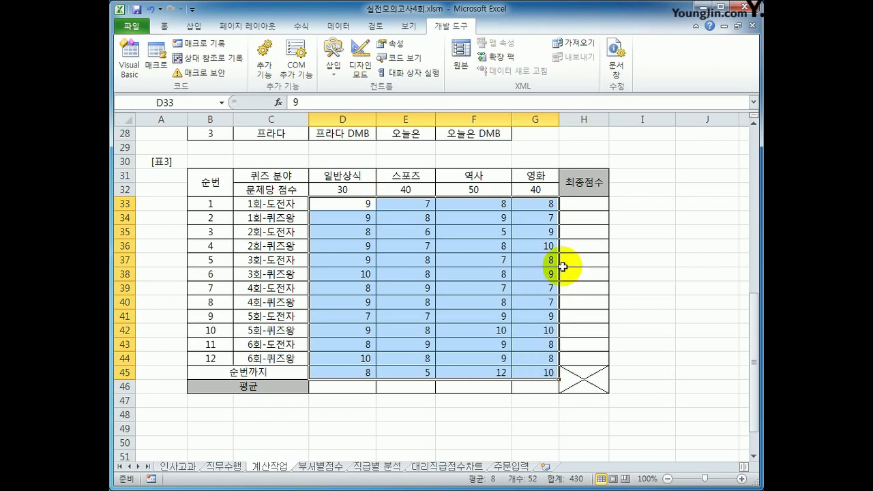
drag(585, 205, 586, 360)
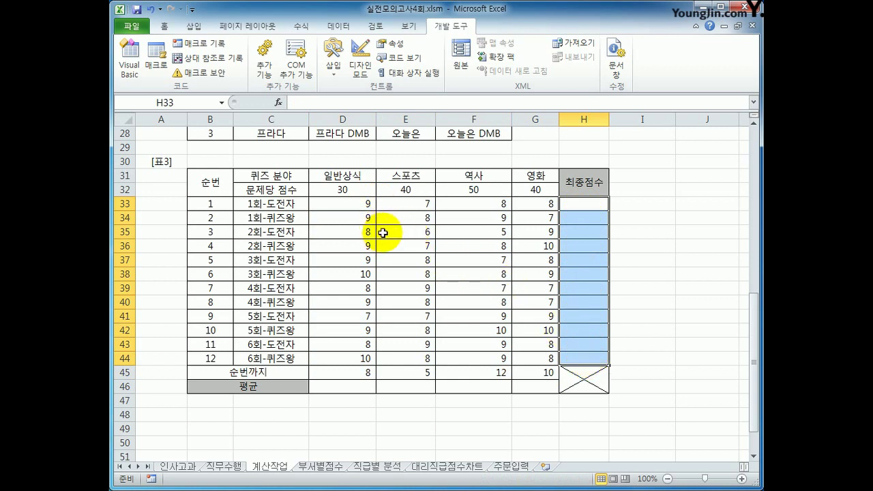
click(600, 203)
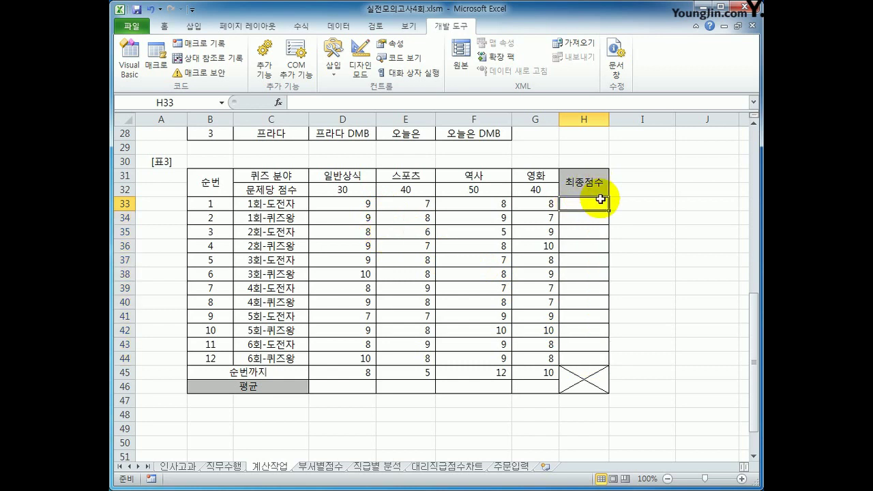
Enter the array formula =SUM(D33:G33*$D$32:$G$32) in H33 to calculate the first 최종점수.
text(=)
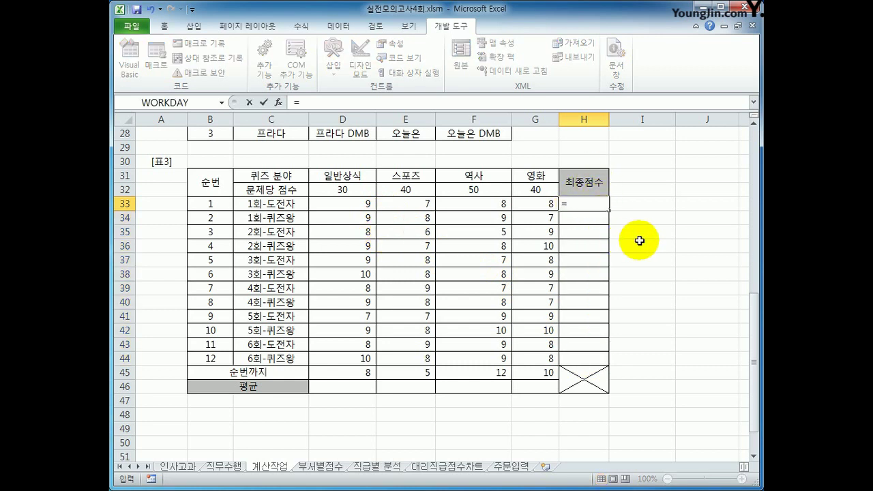
text(sum()
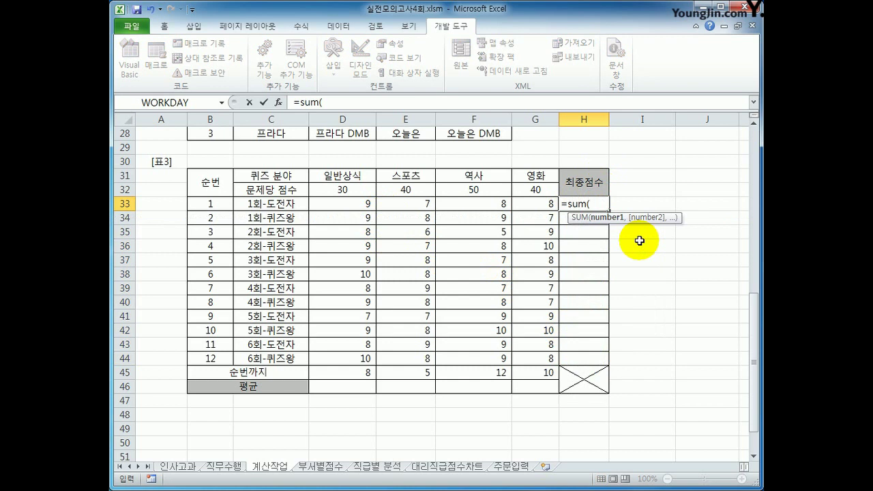
text(()
key(BackSpace)
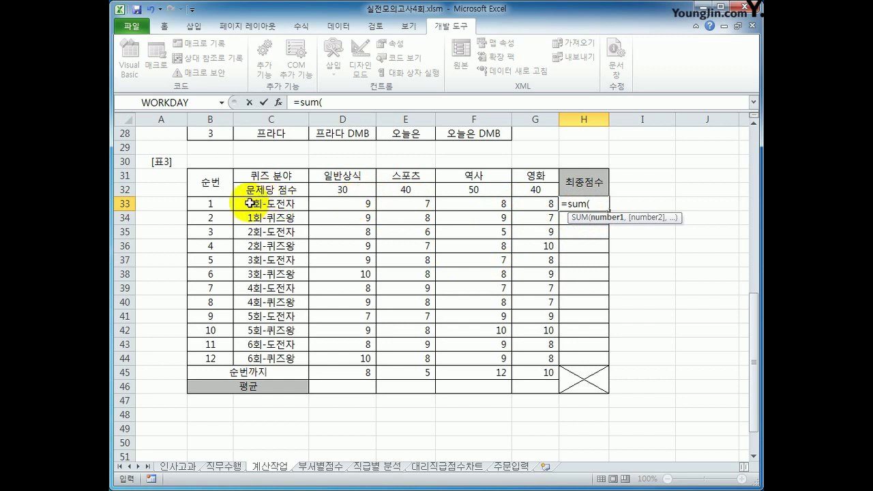
drag(331, 203, 529, 205)
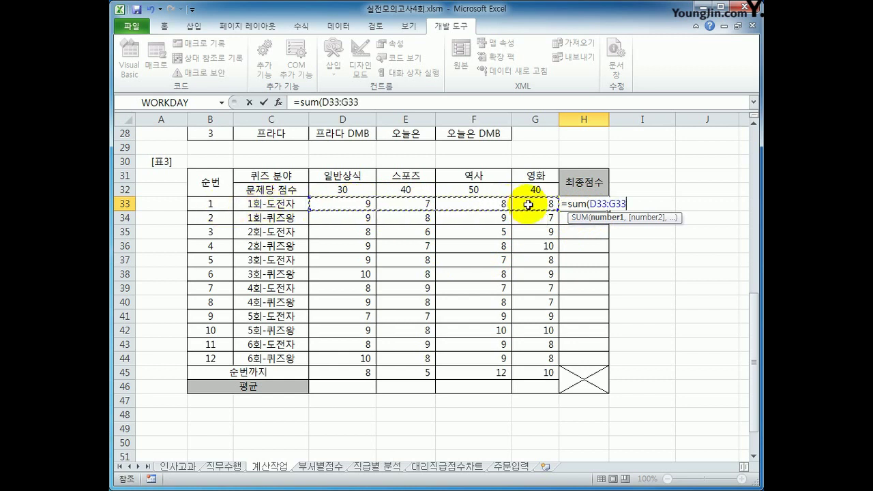
text(*)
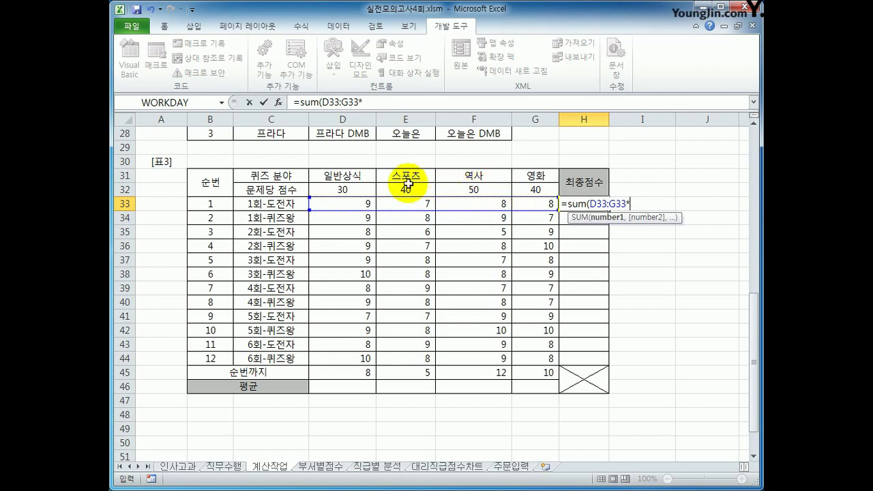
drag(355, 190, 529, 193)
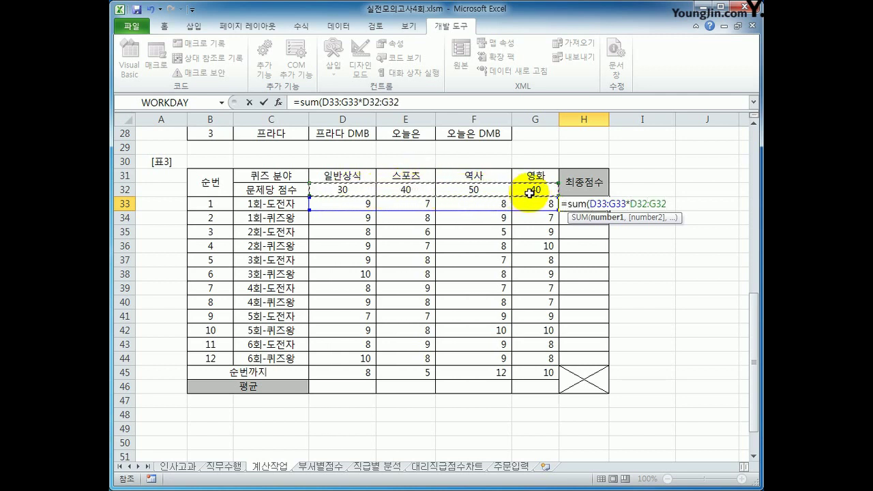
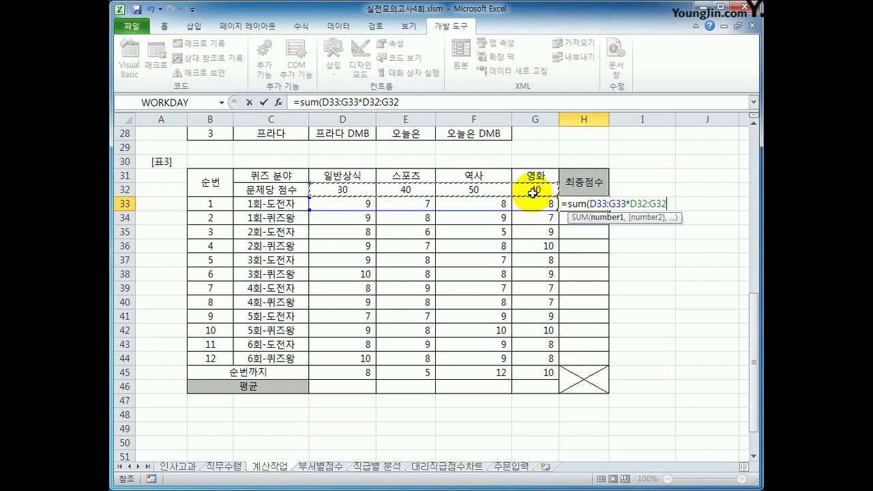
key(F4)
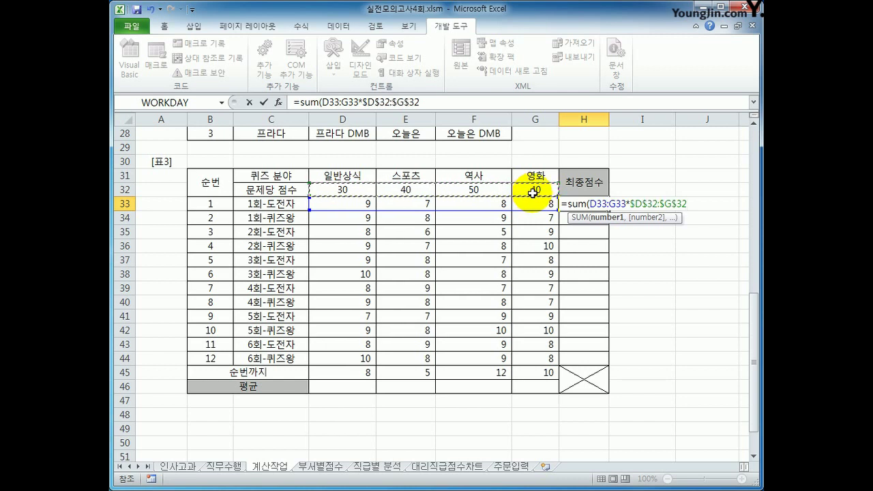
text())
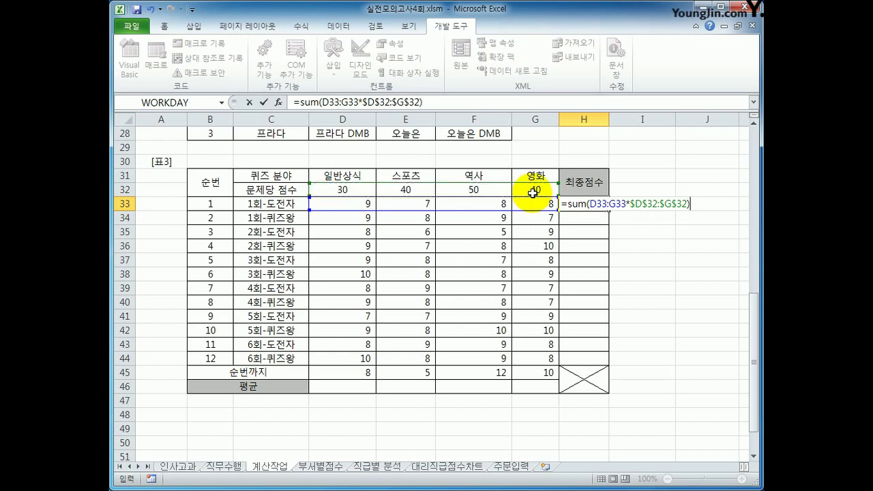
key(ctrl+shift+Return)
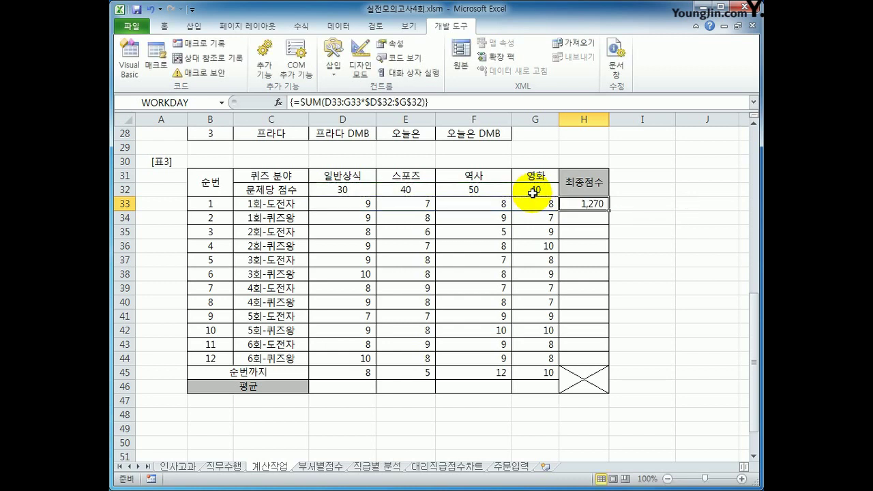
Check the 문제당 점수 values in row 32 against the matching row 33 scores for each quiz field.
click(360, 191)
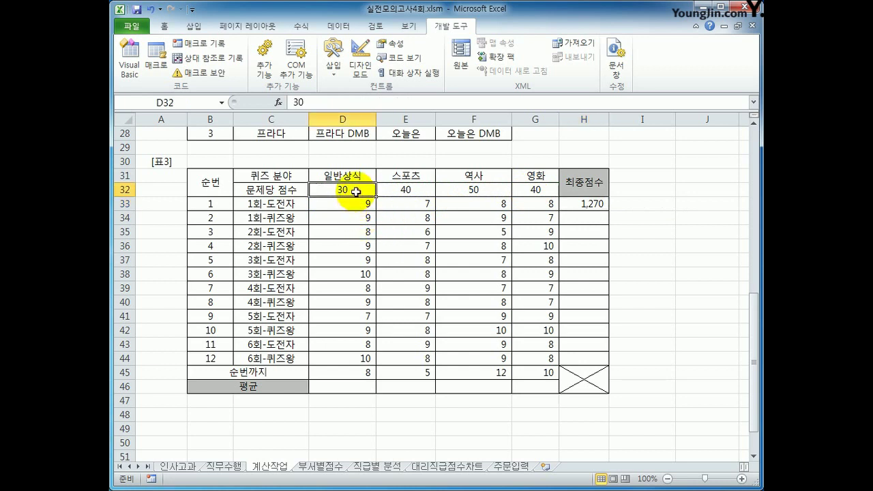
click(415, 191)
click(417, 203)
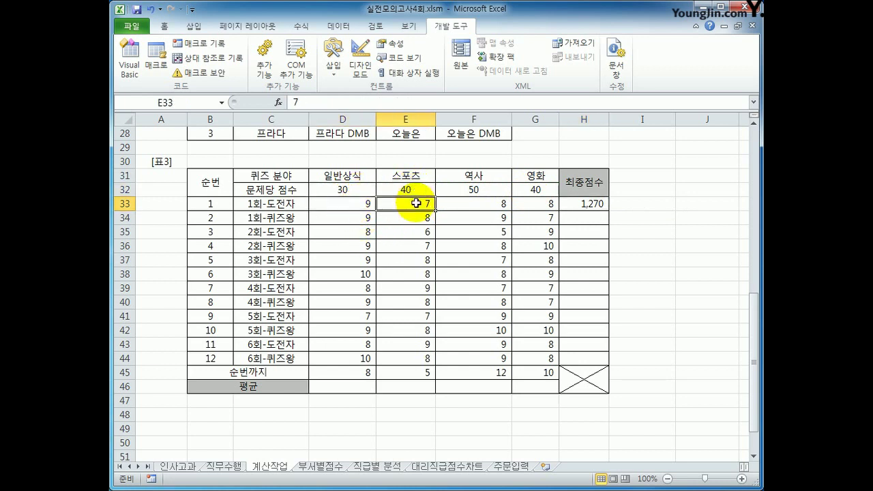
click(466, 193)
click(466, 202)
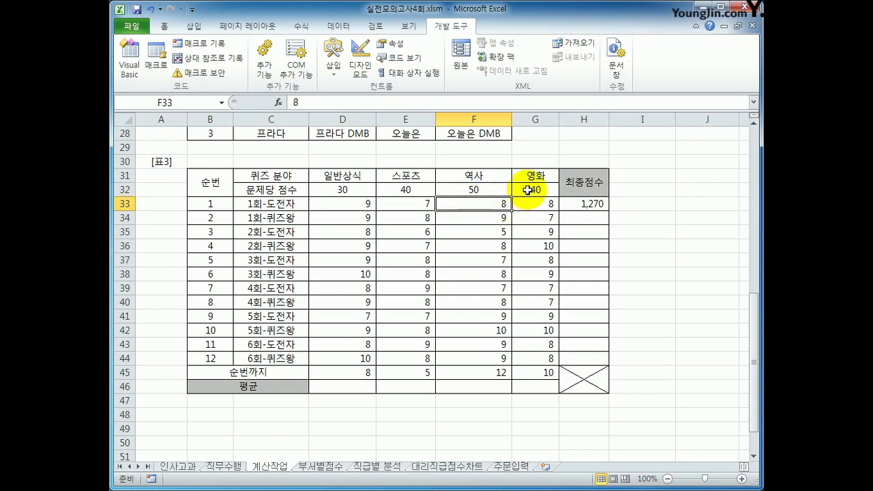
click(531, 192)
click(533, 202)
Fill the H33 array formula down the 최종점수 column through H44 and check the ranges D34:G34 and D32:G32 it multiplies.
click(593, 203)
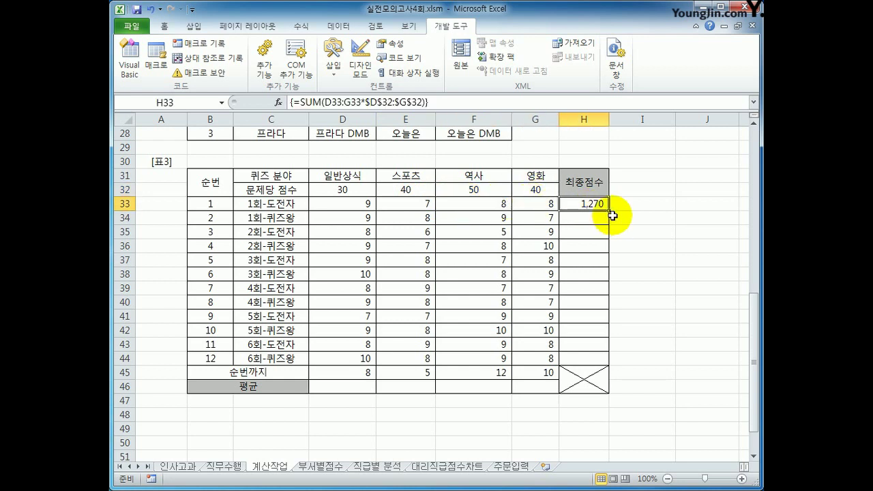
drag(609, 210, 604, 360)
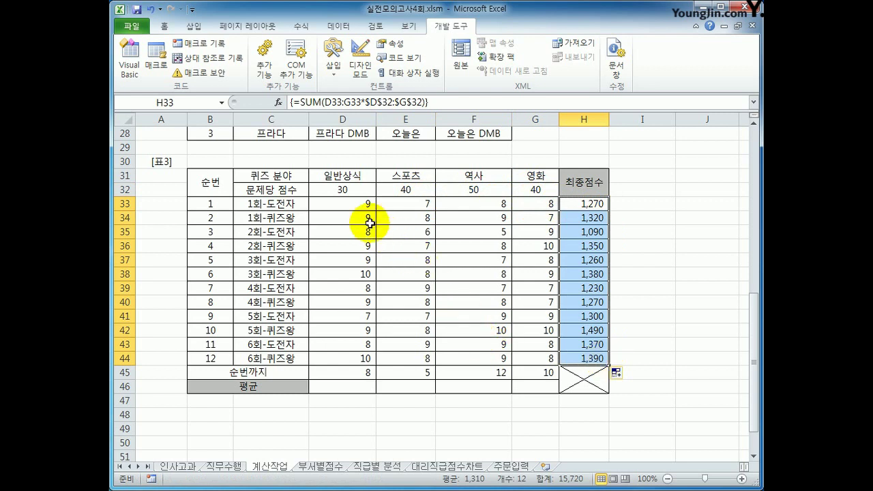
drag(370, 219, 522, 221)
drag(371, 189, 524, 191)
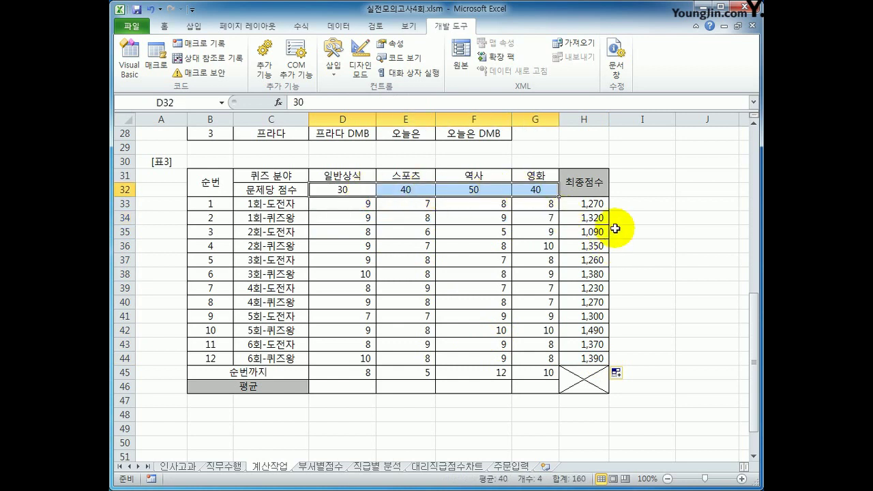
click(593, 206)
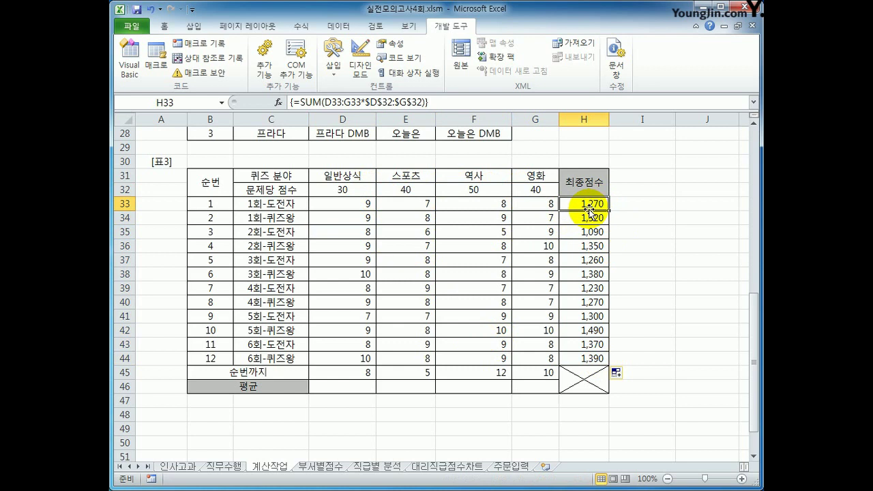
Examine which scores each 순번까지 value in row 45 covers, from row 33 down in the 일반상식, 스포츠, 역사 and 영화 columns.
click(354, 394)
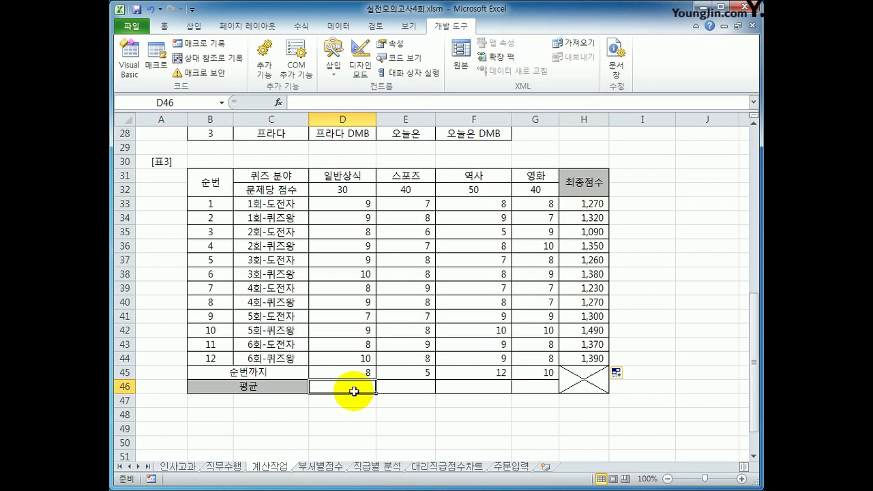
click(347, 208)
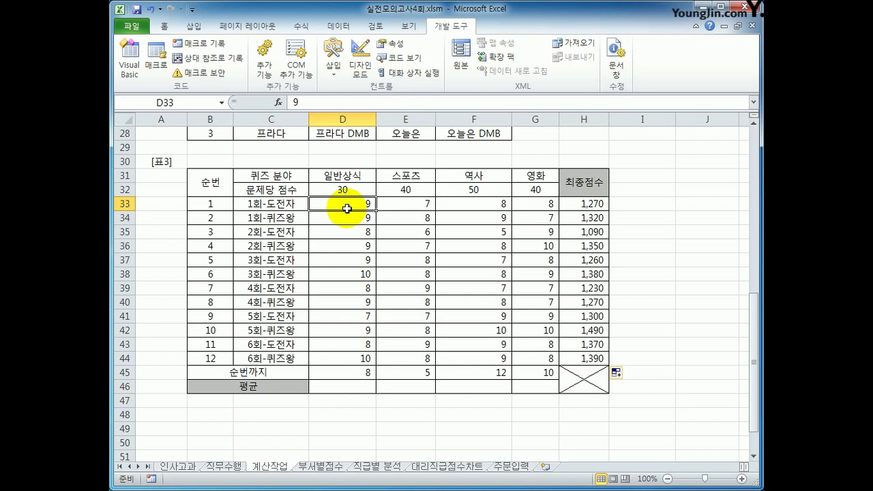
click(350, 373)
click(356, 204)
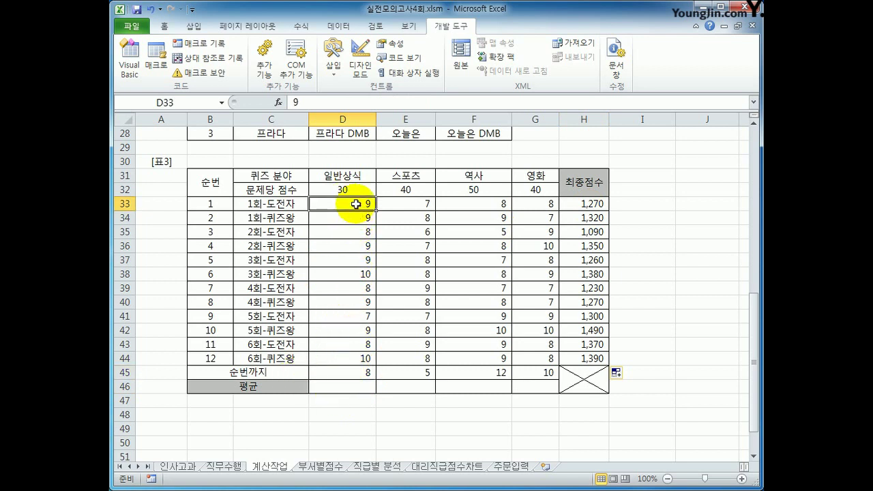
drag(356, 204, 356, 303)
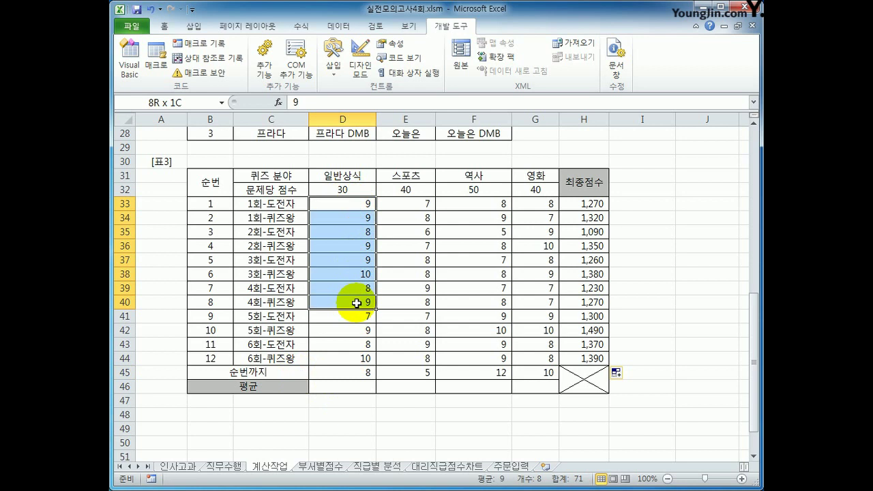
click(419, 373)
drag(415, 203, 419, 251)
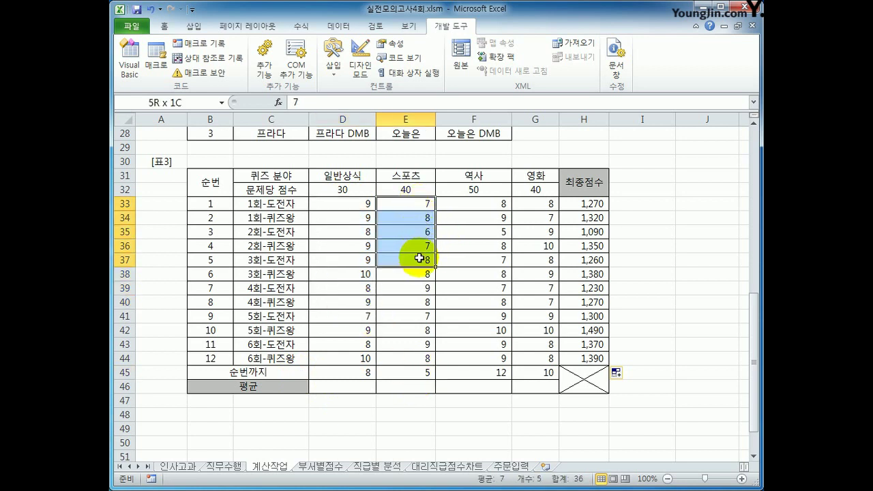
click(474, 369)
drag(477, 205, 477, 358)
click(535, 373)
click(542, 203)
drag(543, 203, 538, 330)
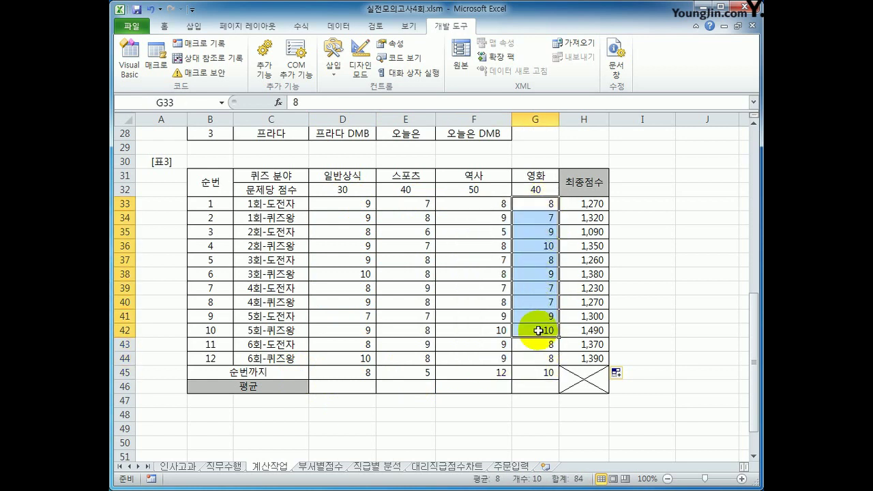
Examine how the 일반상식 score range starting at D33 for the D46 average depends on the 순번까지 value in D45.
click(348, 388)
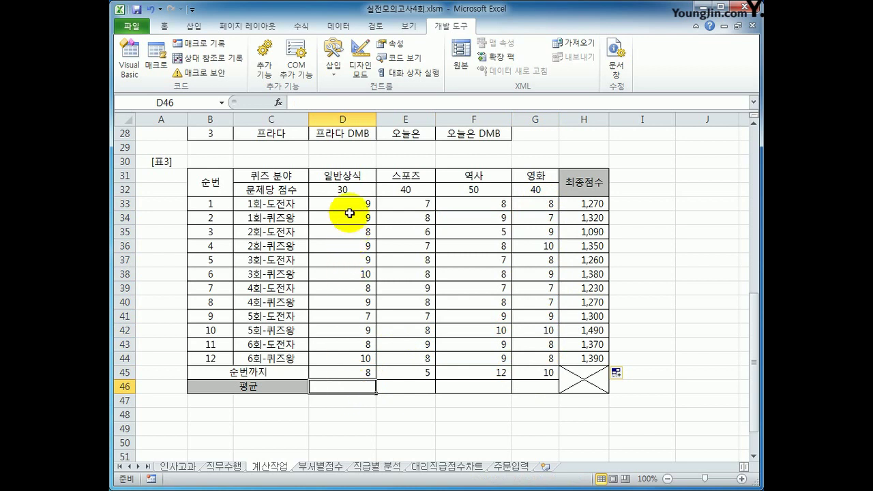
drag(348, 203, 352, 360)
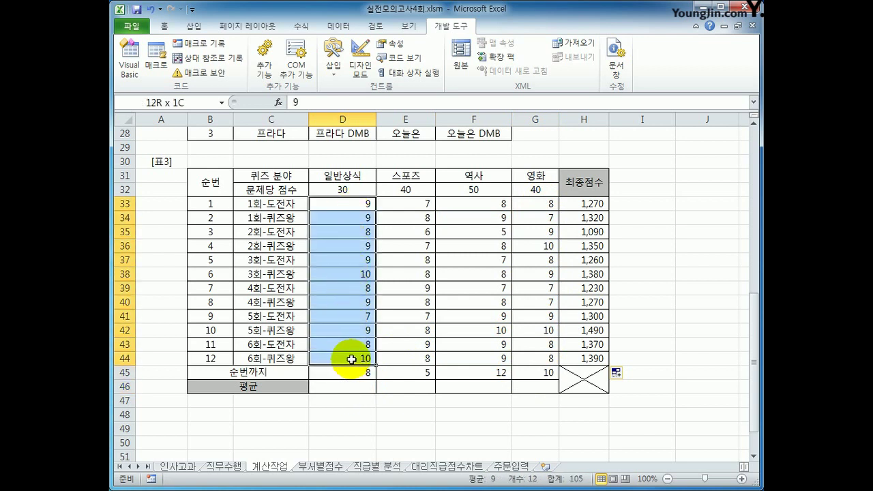
click(341, 385)
click(345, 366)
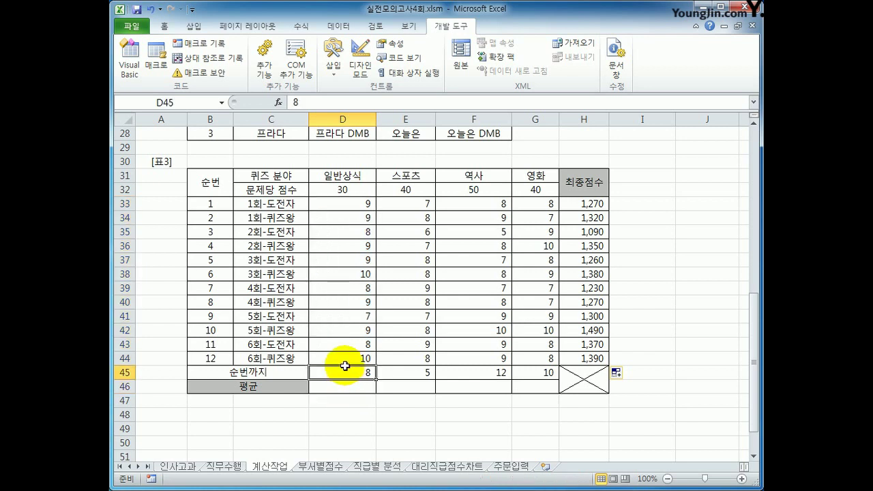
click(537, 372)
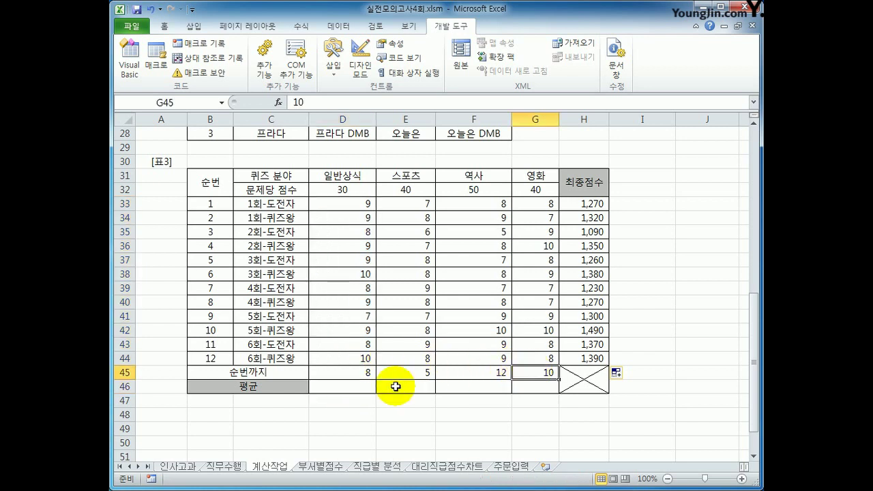
click(355, 388)
drag(347, 203, 347, 328)
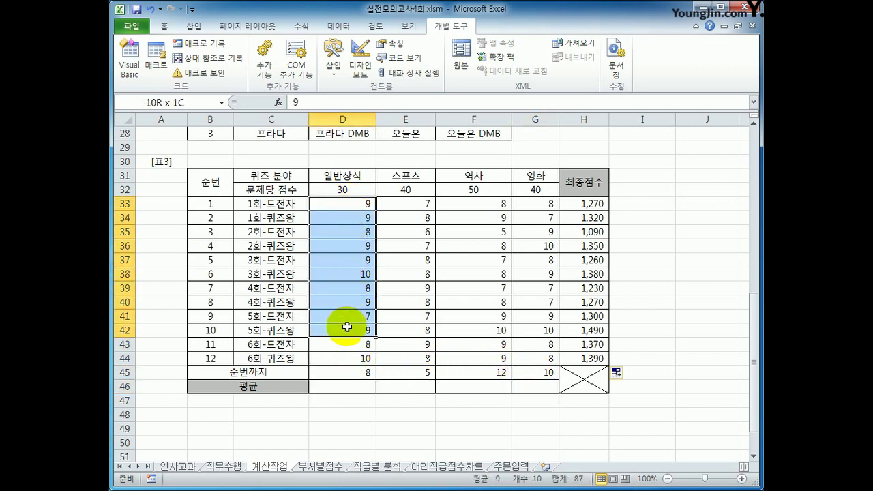
In D46, begin an AVERAGE formula whose range starts at D33 and ends with an OFFSET function.
click(345, 386)
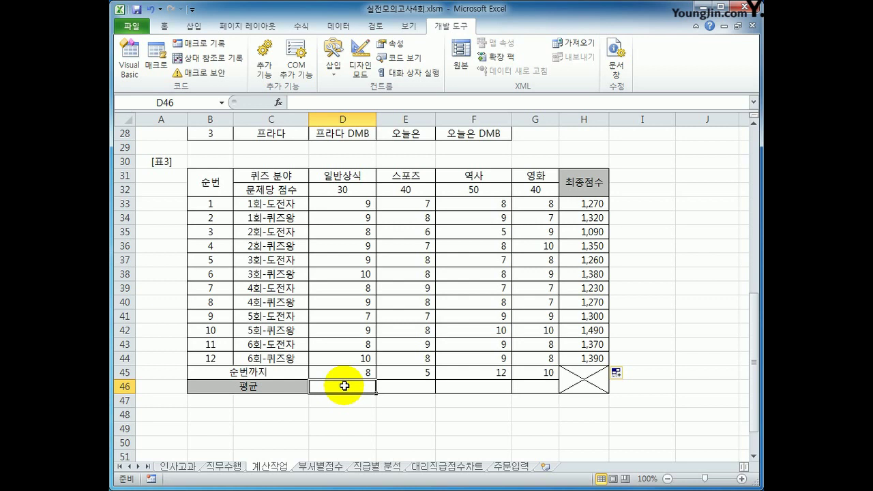
text(=)
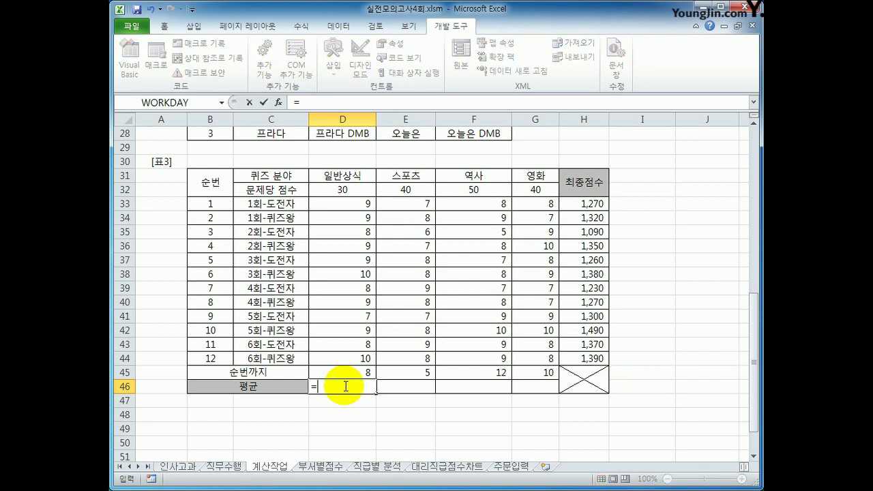
text(ave)
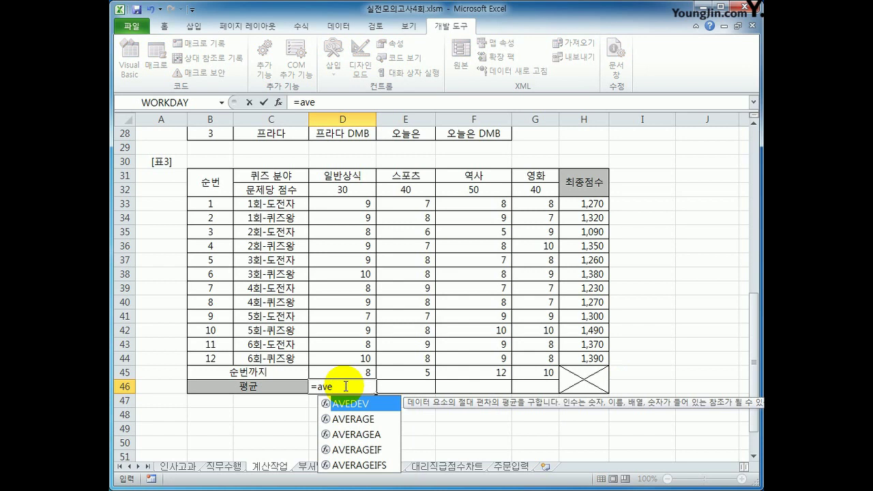
key(Down)
key(Tab)
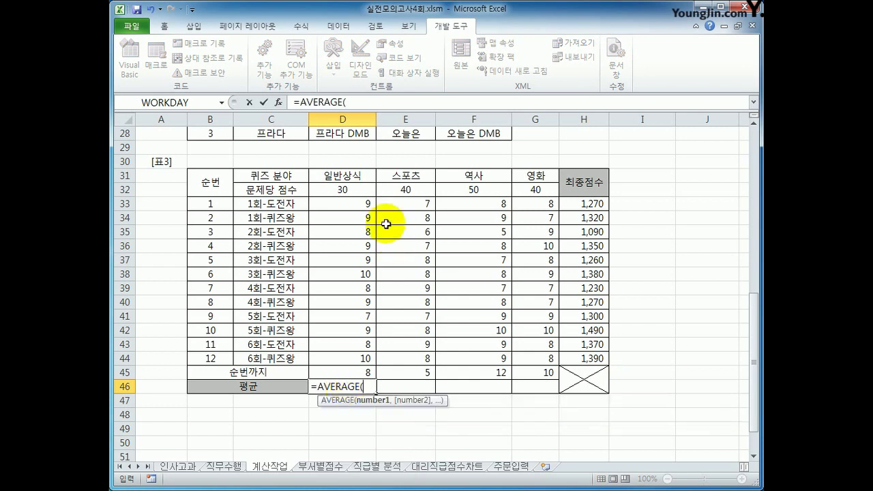
click(364, 202)
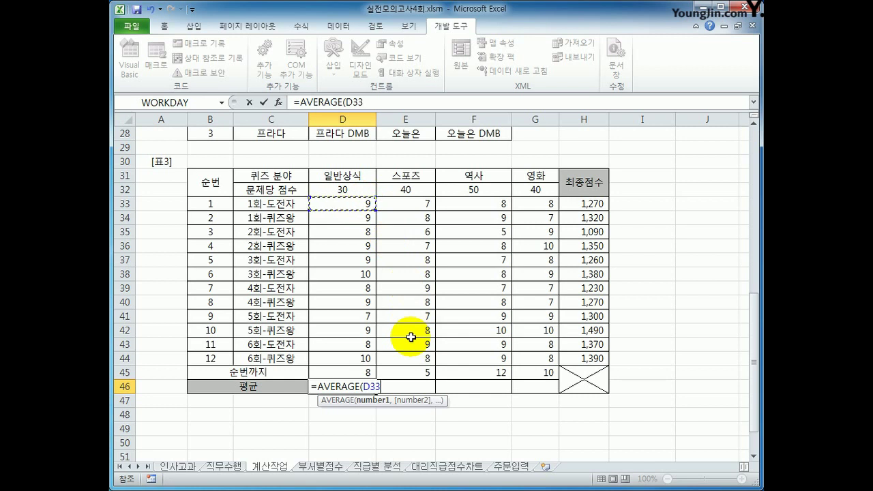
key(F8)
key(BackSpace)
key(BackSpace)
key(BackSpace)
text(off)
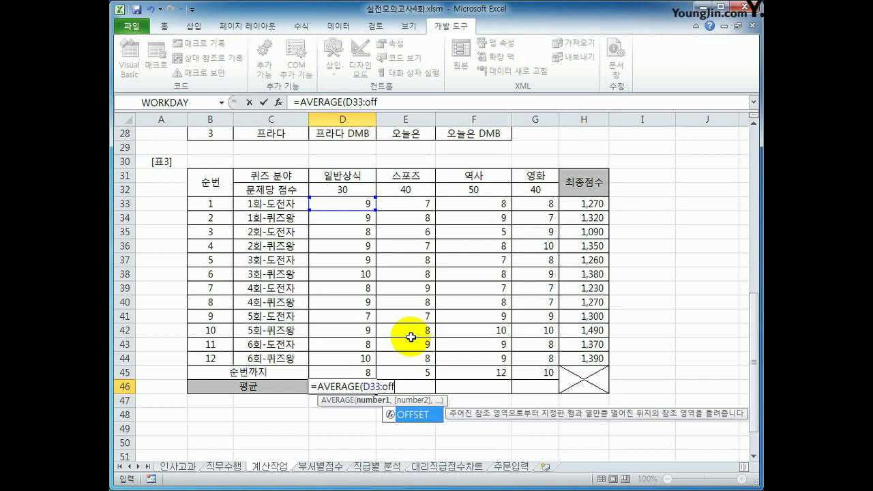
key(Tab)
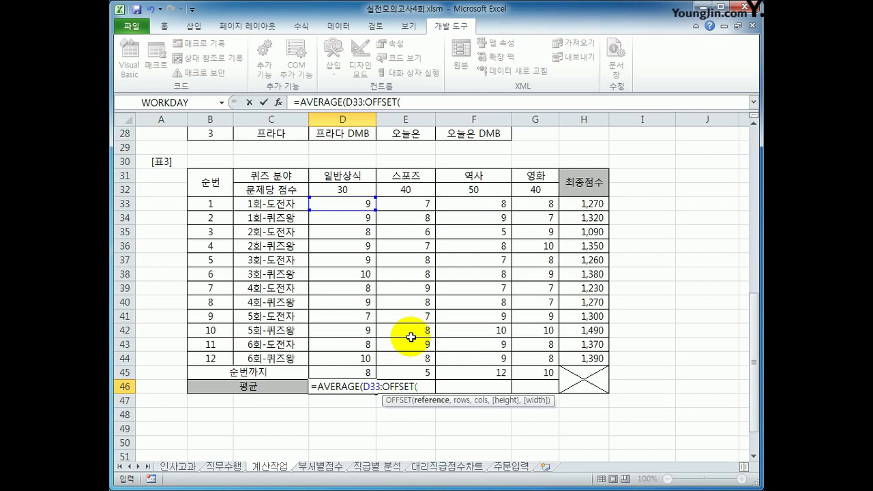
Complete the D46 formula as =AVERAGE(D33:OFFSET(D33,D45-1,0)) and review its references without changing it.
click(332, 204)
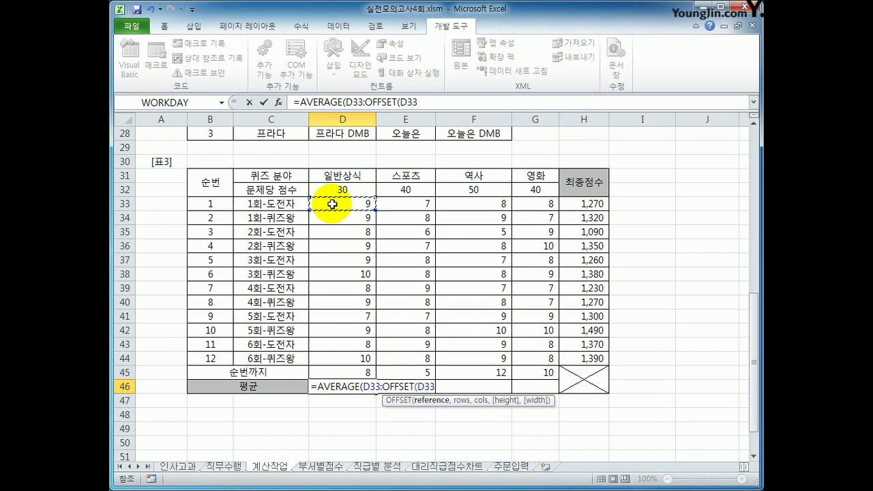
text(,)
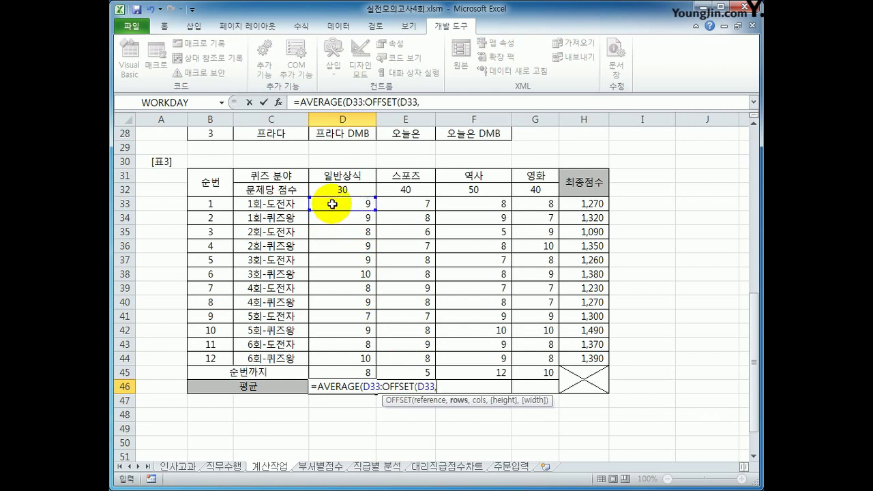
click(345, 371)
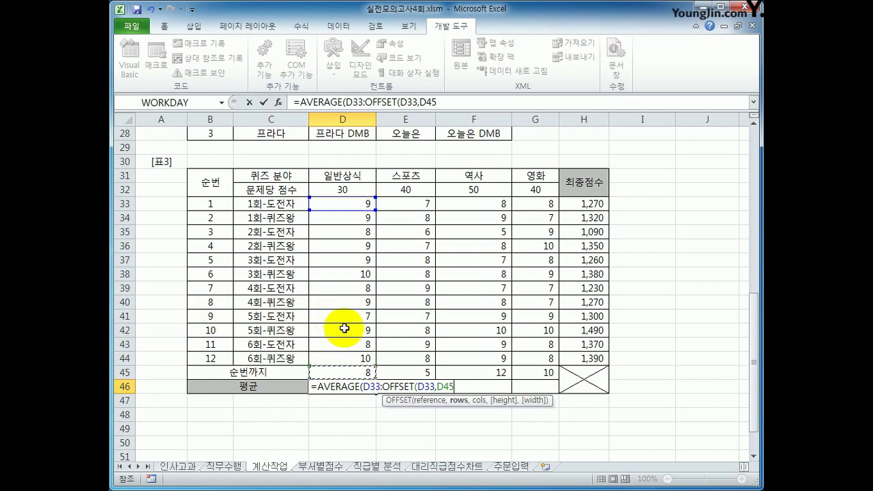
text(-1)
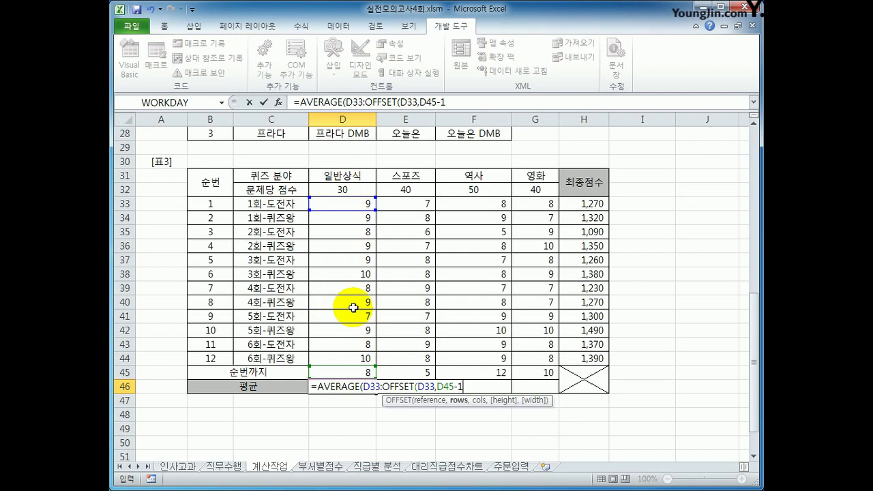
text(,)
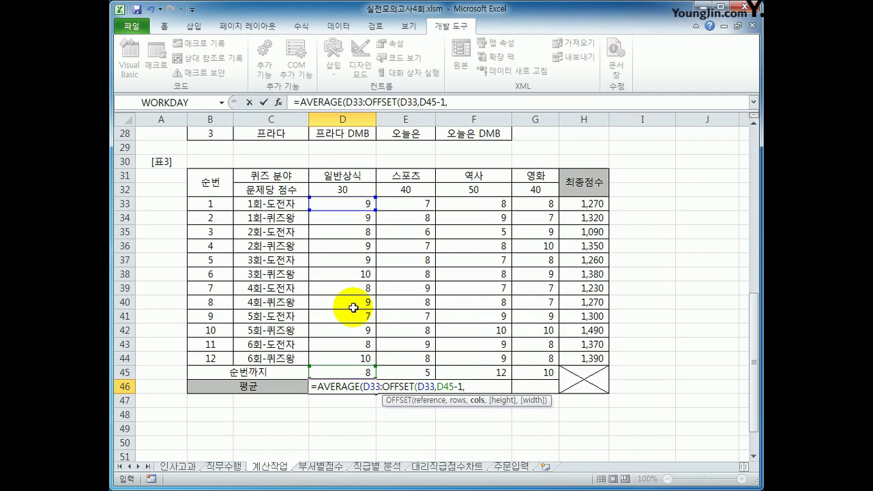
text(0)
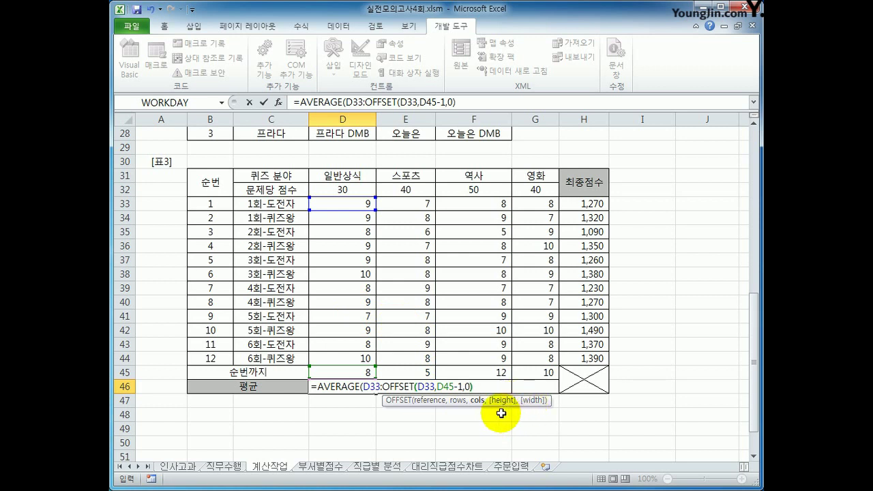
text()))
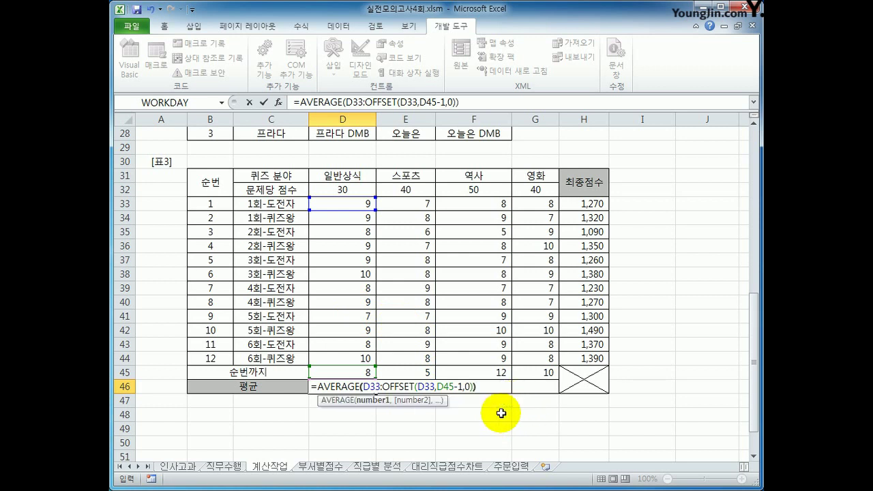
key(Return)
key(Up)
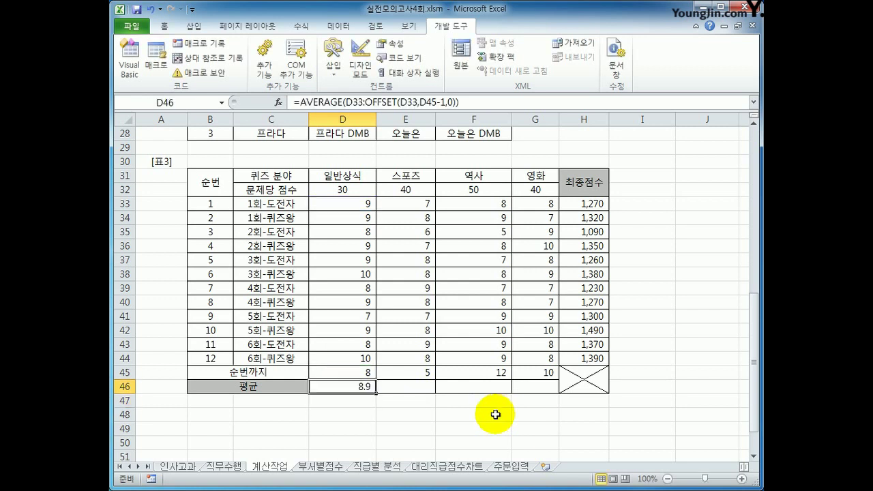
click(467, 101)
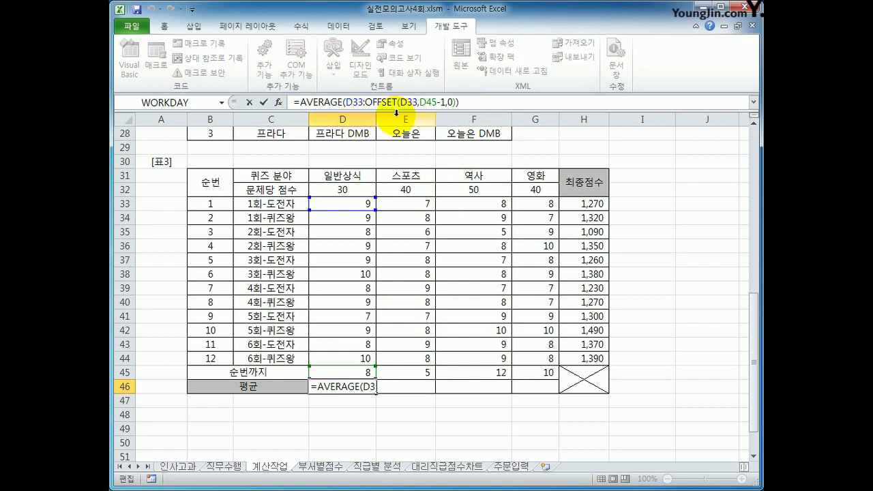
key(Escape)
Cross-check the D46 average with =AVERAGE(D33:D40) in D47, displayed to one decimal place.
click(355, 399)
text(=a)
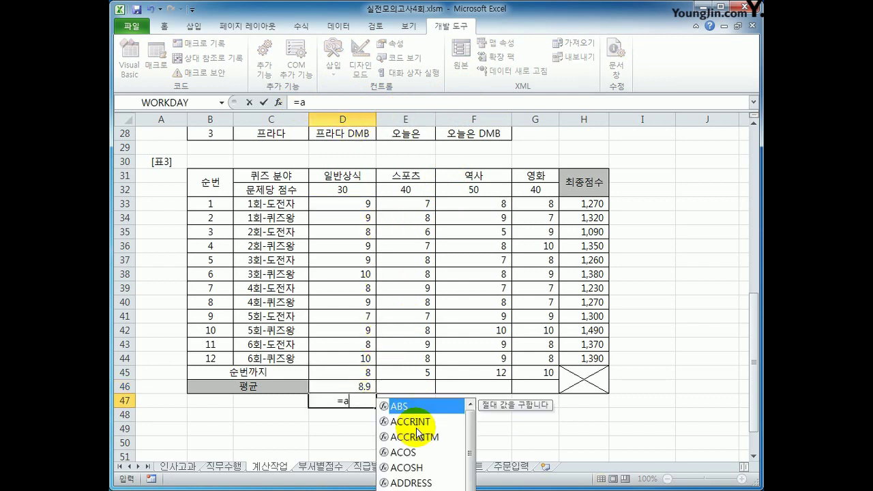
text(ve)
double_click(413, 424)
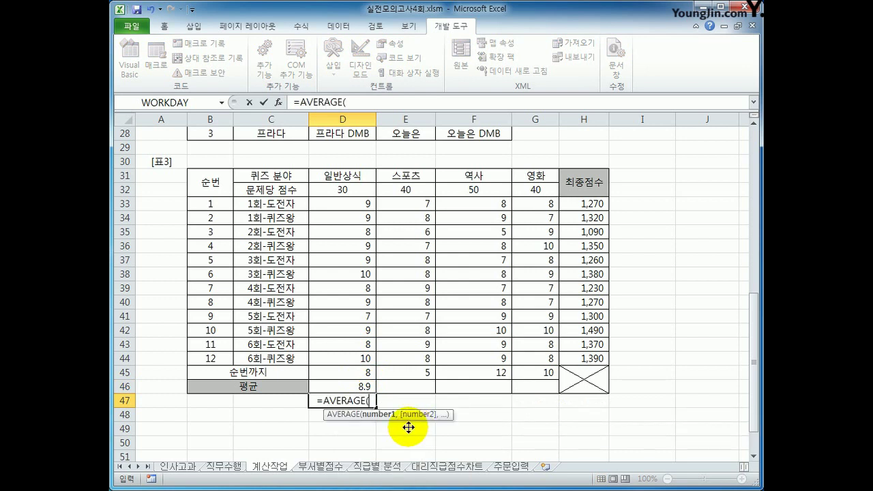
drag(342, 203, 346, 308)
text())
key(Return)
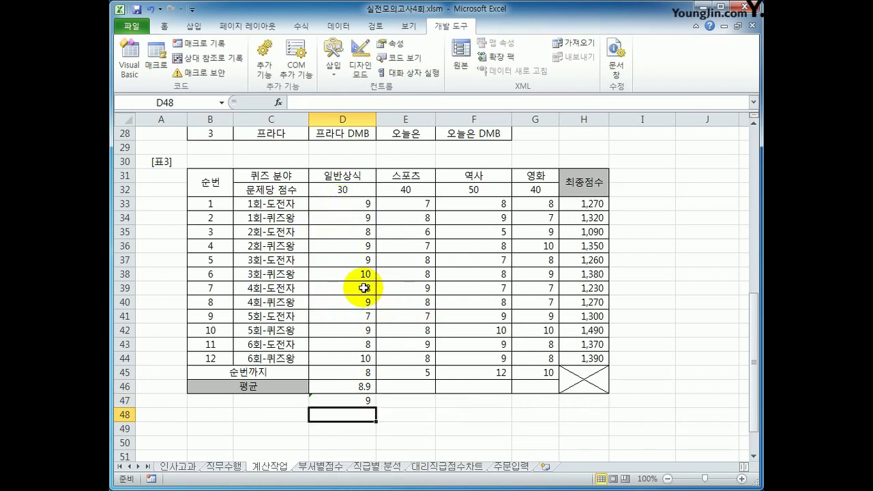
key(Up)
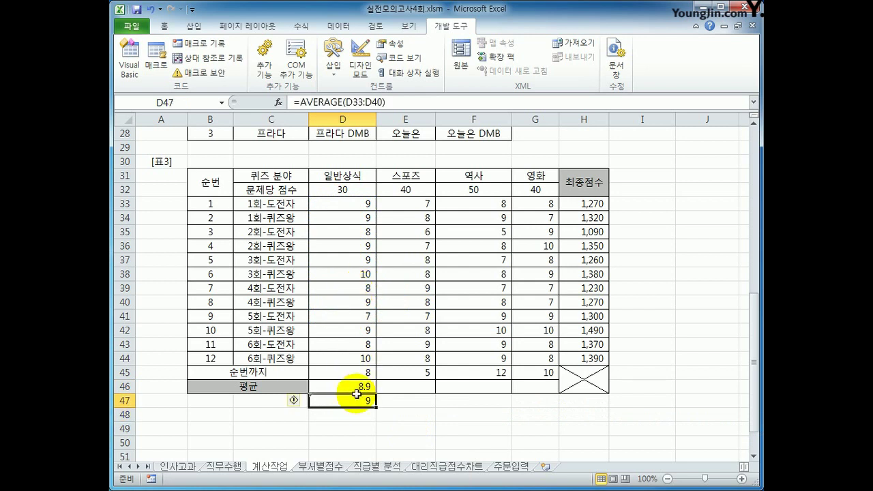
click(164, 26)
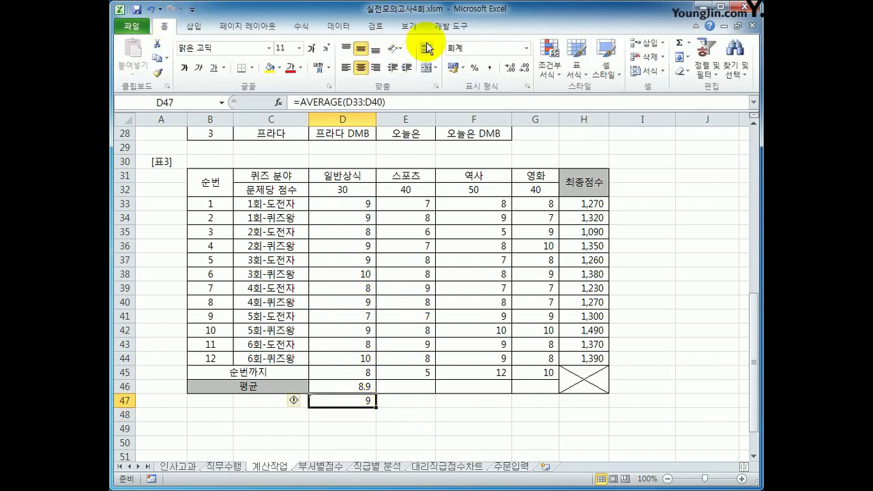
click(508, 70)
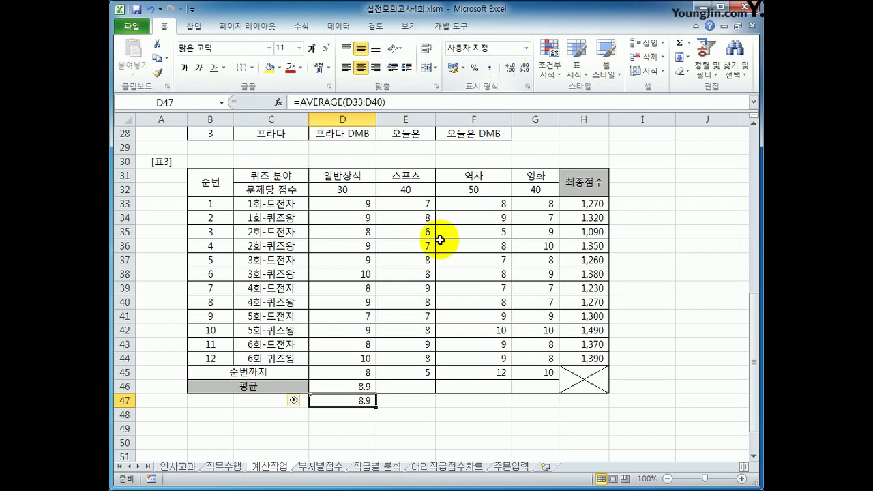
Fill the D46 average formula across the 평균 row to G46 and delete the check formula in D47.
click(368, 386)
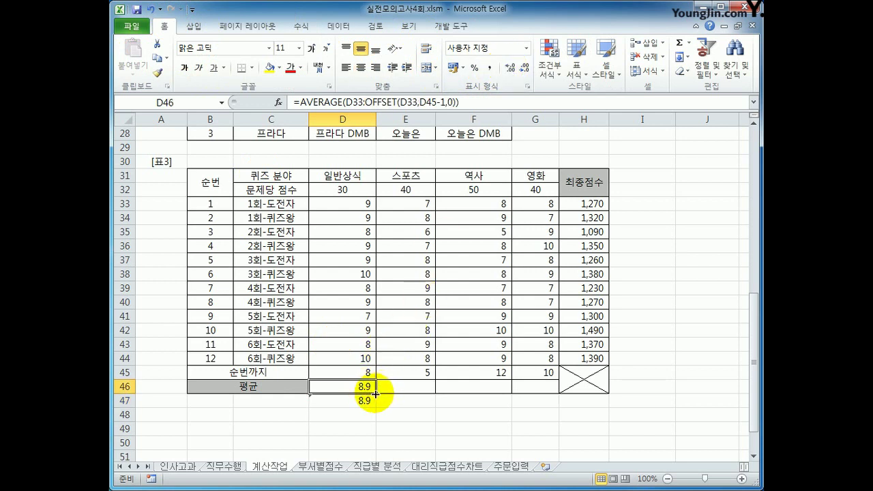
drag(379, 394, 555, 396)
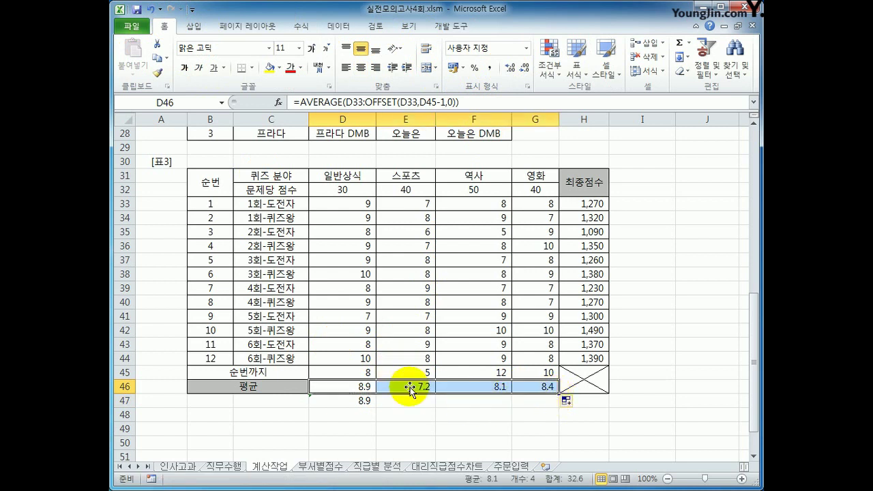
click(365, 400)
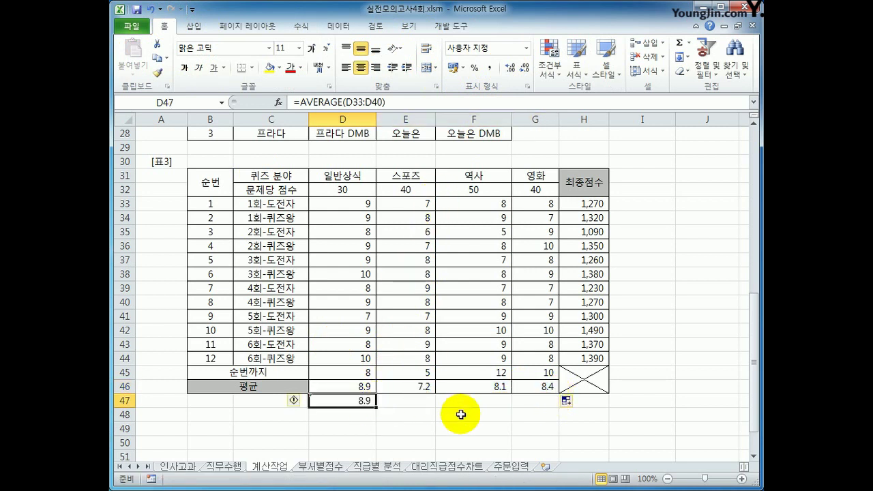
key(Delete)
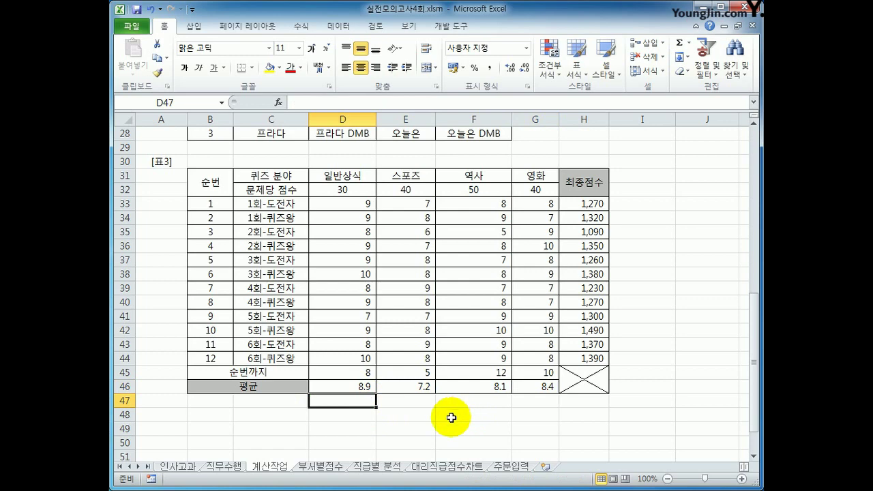
On the 부서별점수 sheet, start a PivotTable using the data range A1:G47 as its source.
click(339, 467)
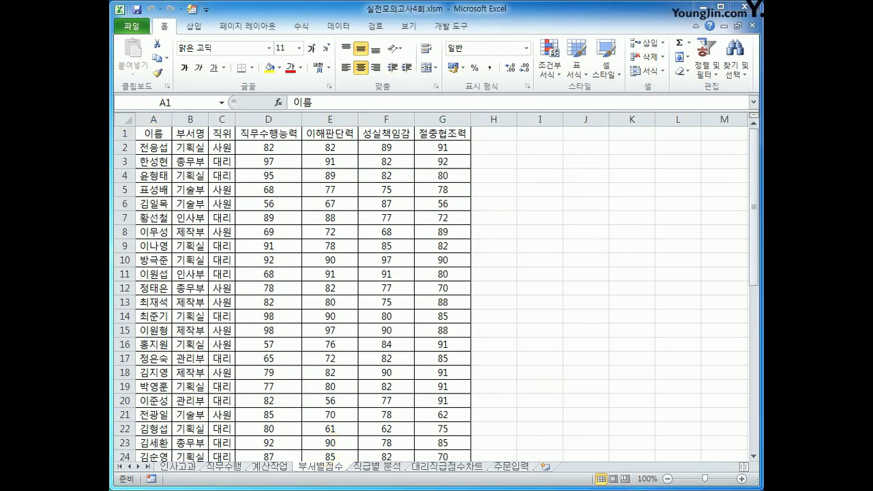
click(156, 134)
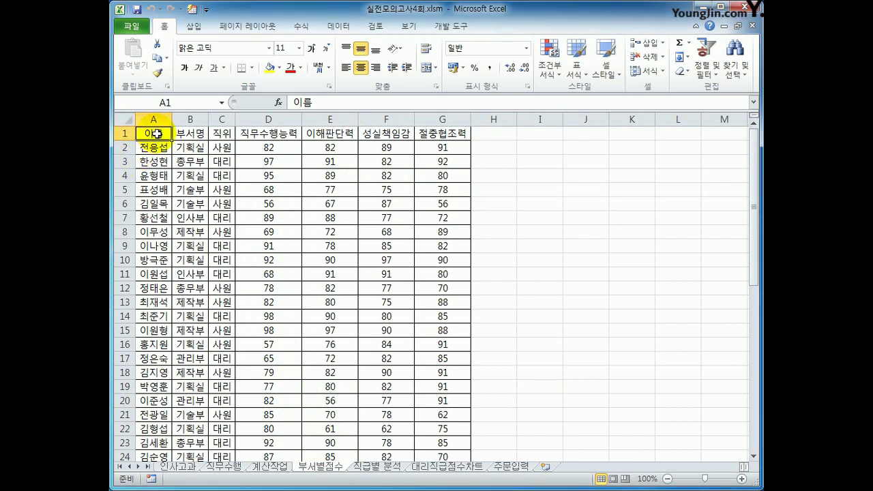
click(194, 26)
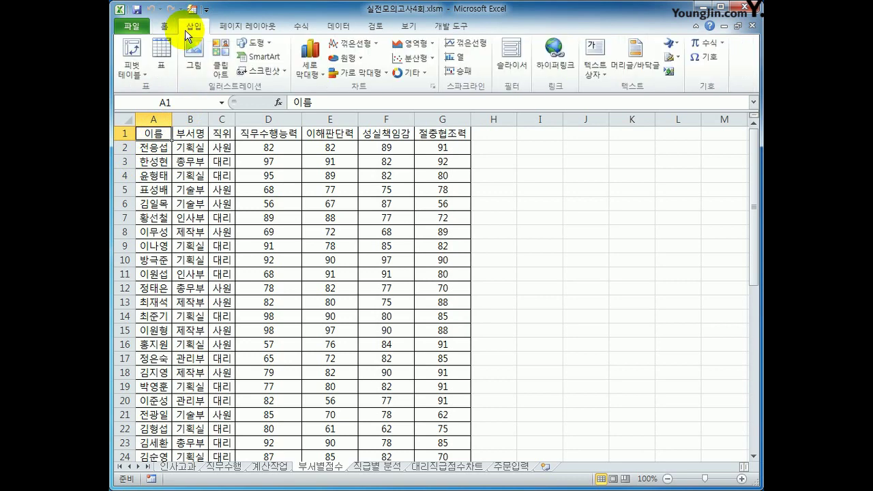
click(142, 52)
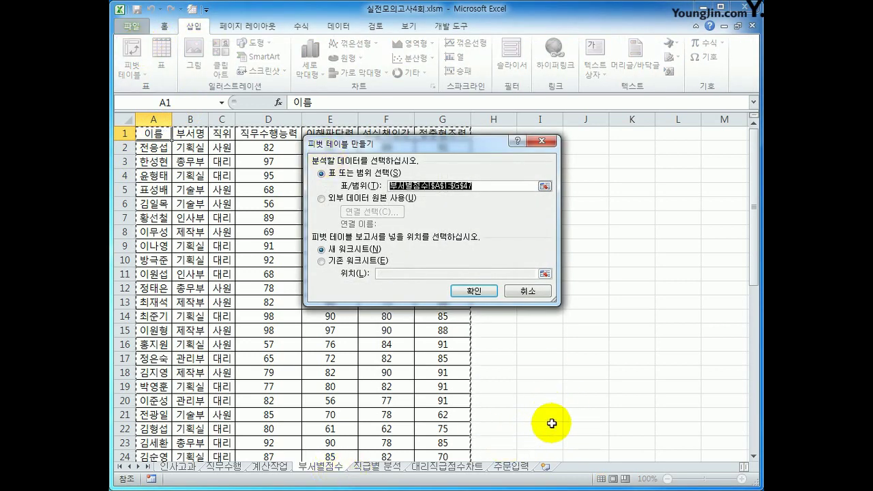
scroll(551, 423, down, 4)
scroll(549, 422, down, 5)
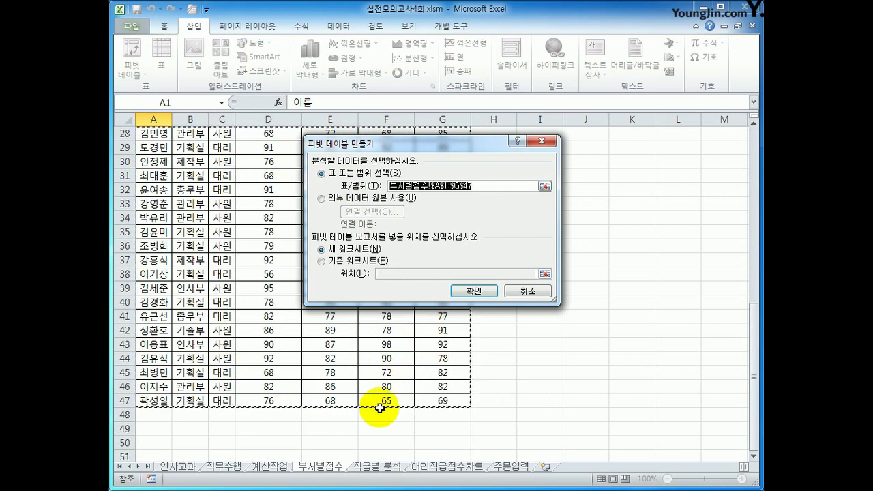
Place the PivotTable report in the existing worksheet at cell I4 of 부서별점수 and create it.
click(354, 264)
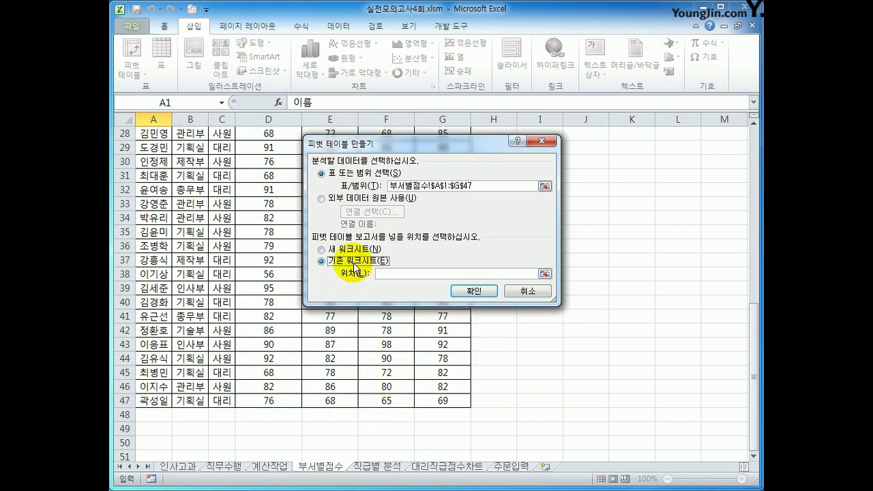
click(386, 273)
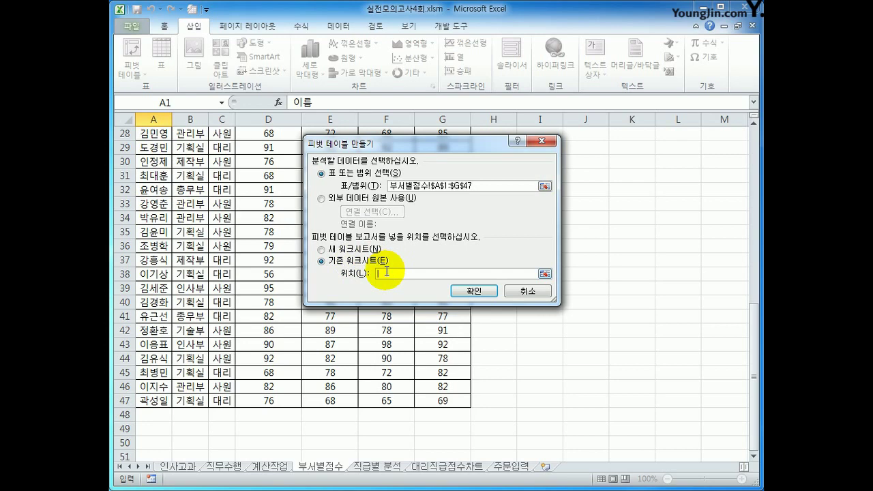
scroll(569, 324, up, 9)
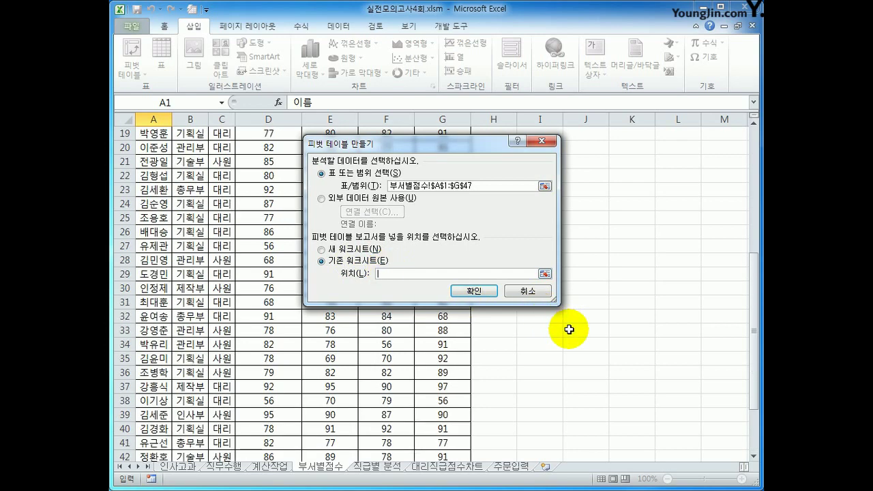
drag(470, 144, 445, 263)
click(533, 179)
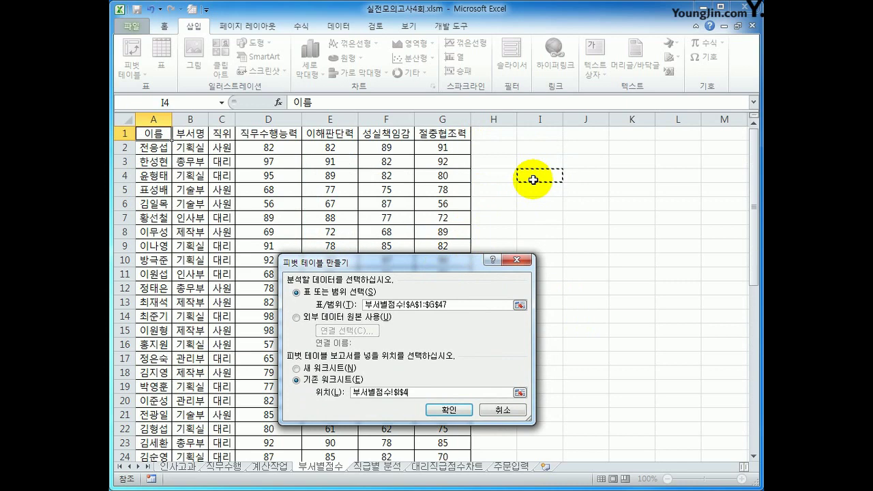
click(449, 410)
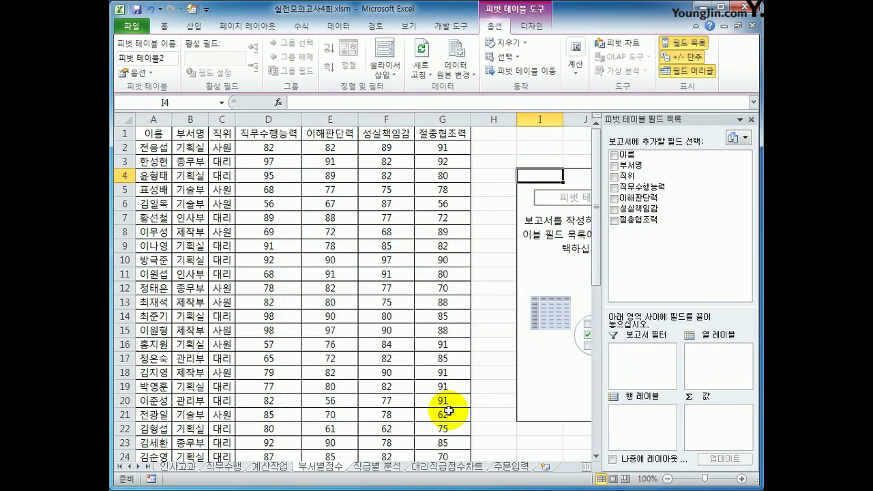
drag(587, 467, 564, 467)
click(580, 466)
click(580, 467)
click(580, 468)
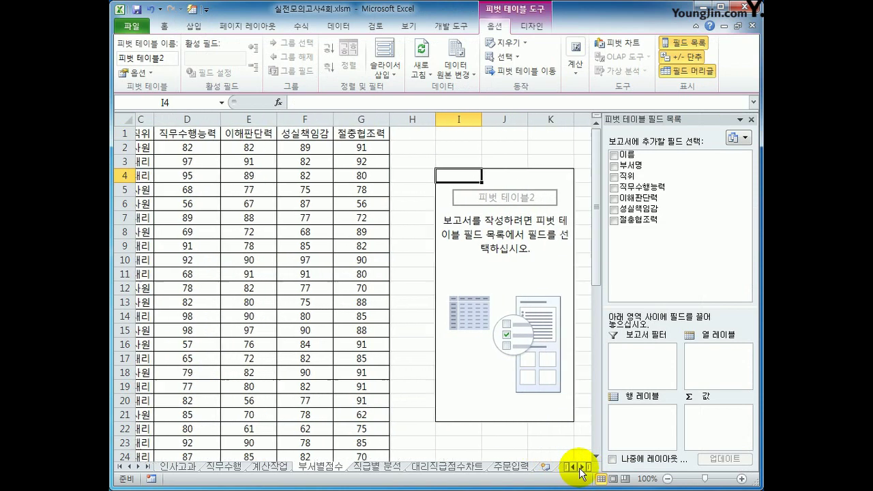
Lay out the pivot table with 부서명 as report filter, 이름 as rows, and 직무수행능력, 이해판단력, 성실책임감 and 절충협조력 as values.
click(580, 467)
click(580, 468)
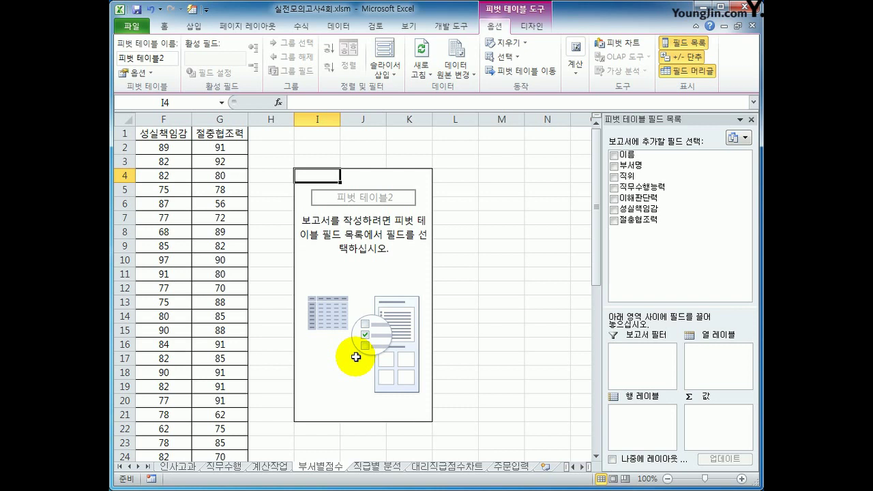
drag(631, 165, 635, 363)
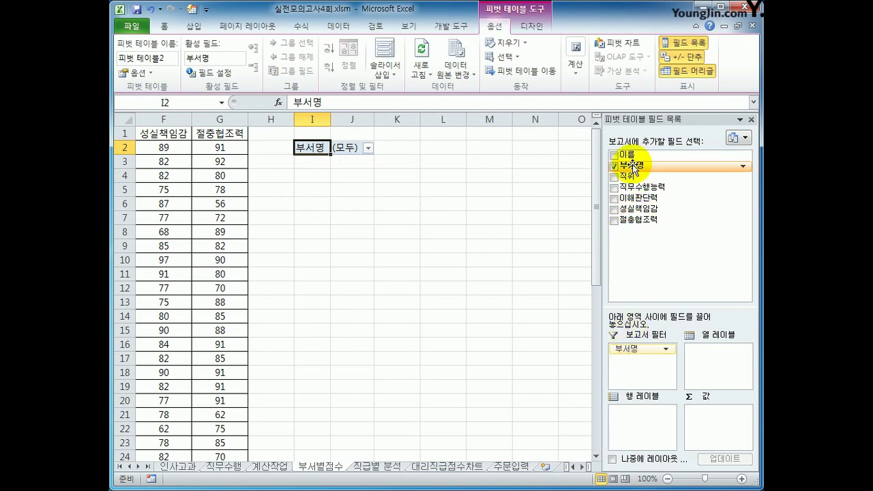
drag(627, 156, 652, 421)
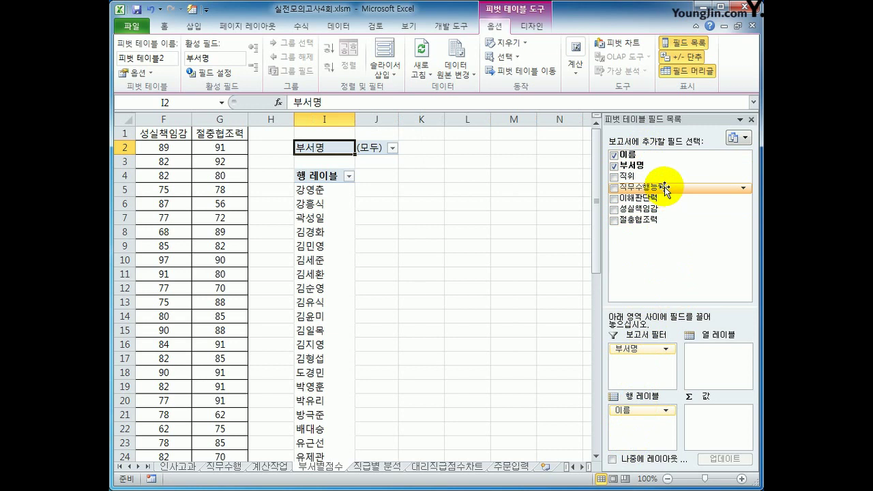
drag(660, 188, 717, 422)
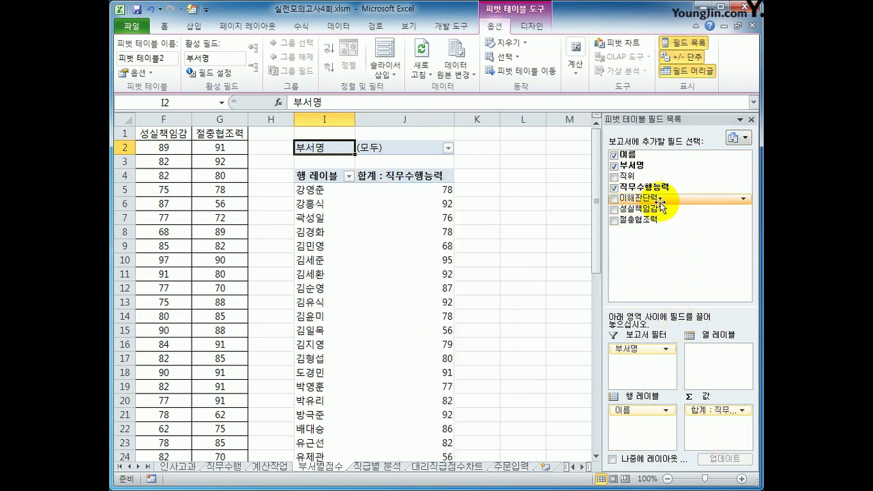
drag(659, 198, 713, 413)
drag(658, 220, 711, 441)
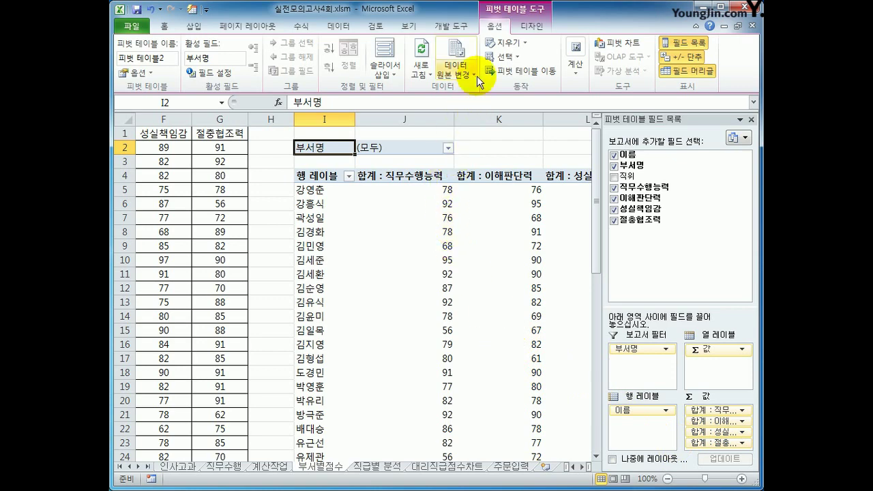
Switch the pivot table's report layout to tabular form.
click(530, 33)
click(195, 68)
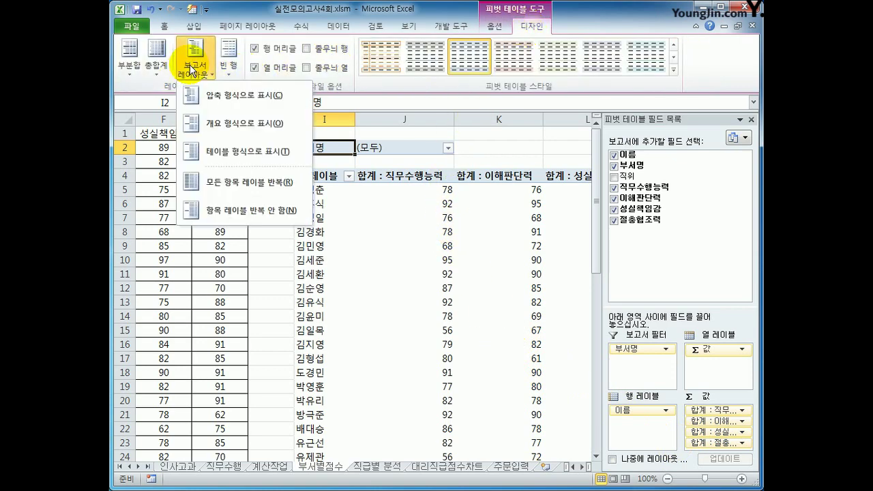
click(237, 161)
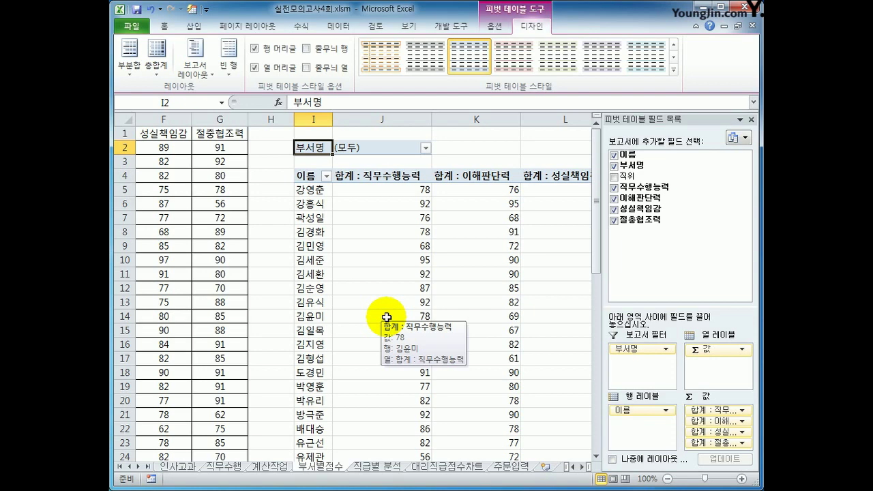
Start inserting a calculated field into the pivot table and name it 표준편차.
click(402, 230)
click(586, 468)
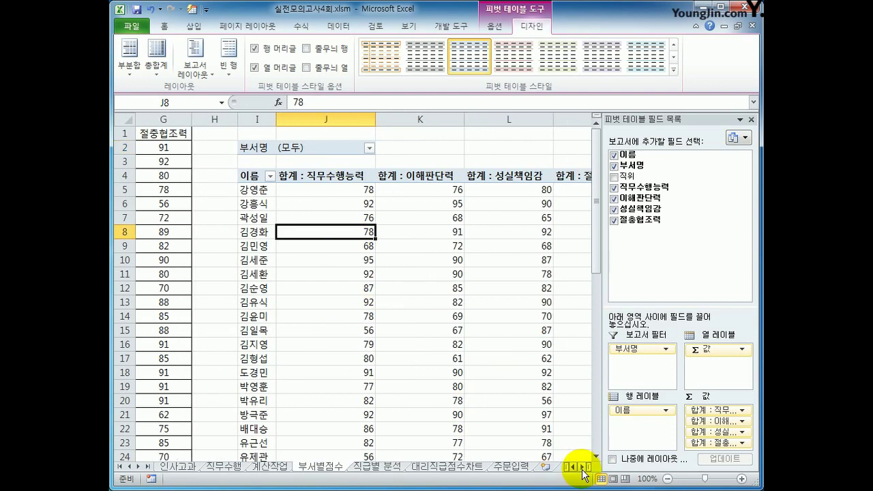
click(585, 468)
click(586, 468)
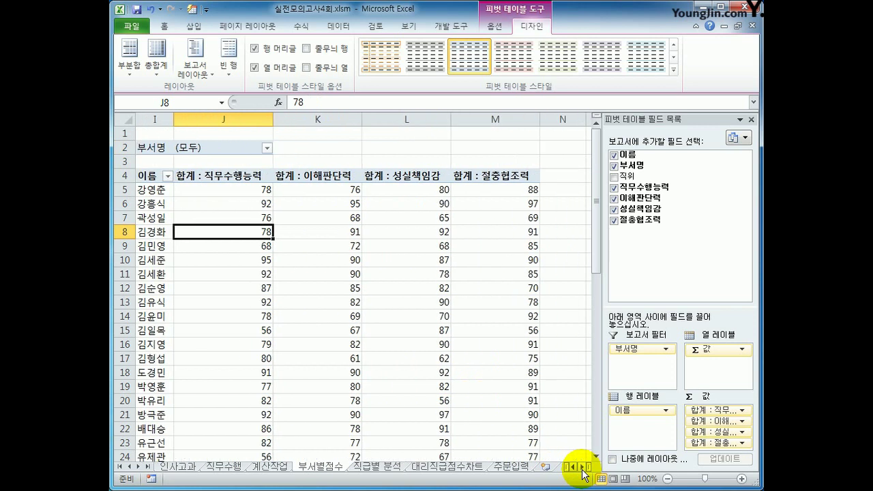
click(488, 30)
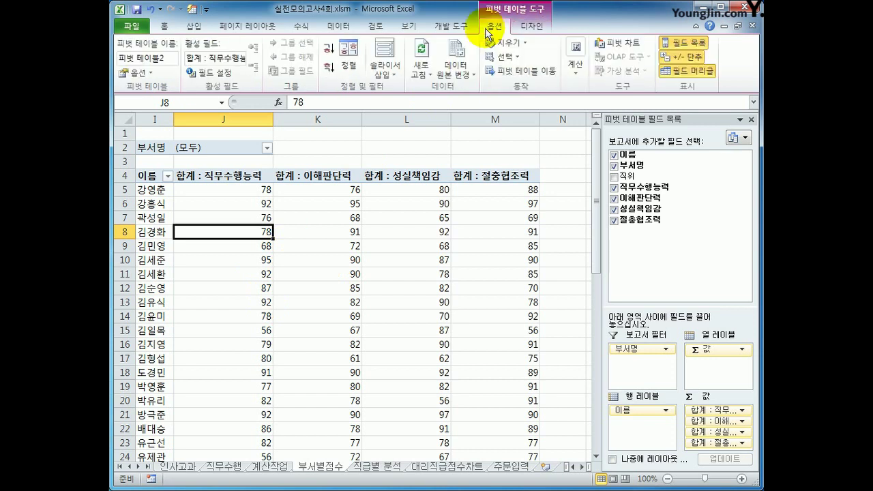
click(577, 68)
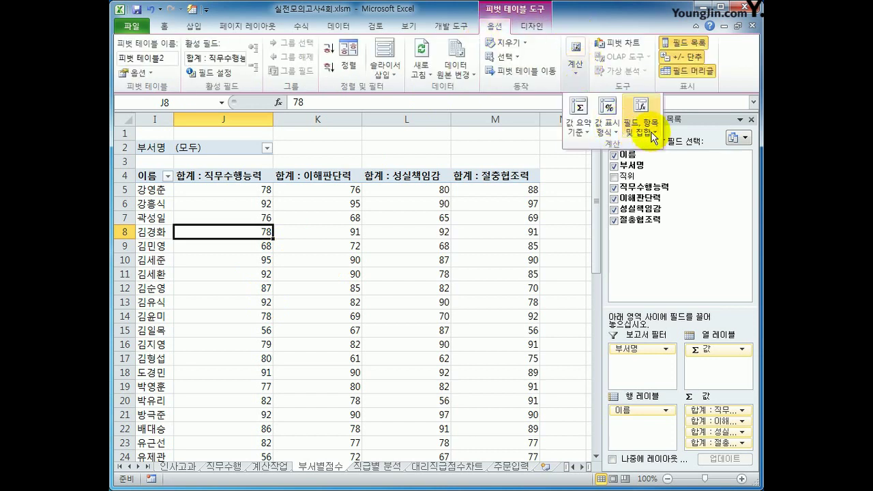
click(652, 134)
click(666, 147)
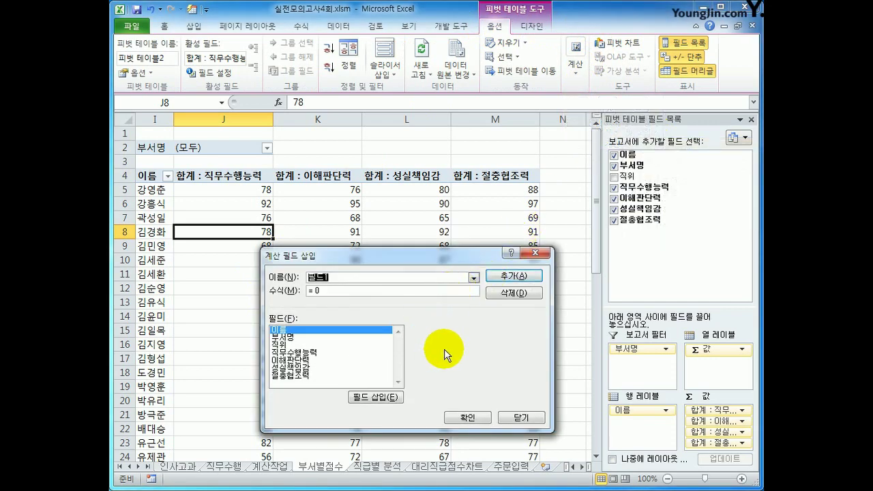
text(표준편차)
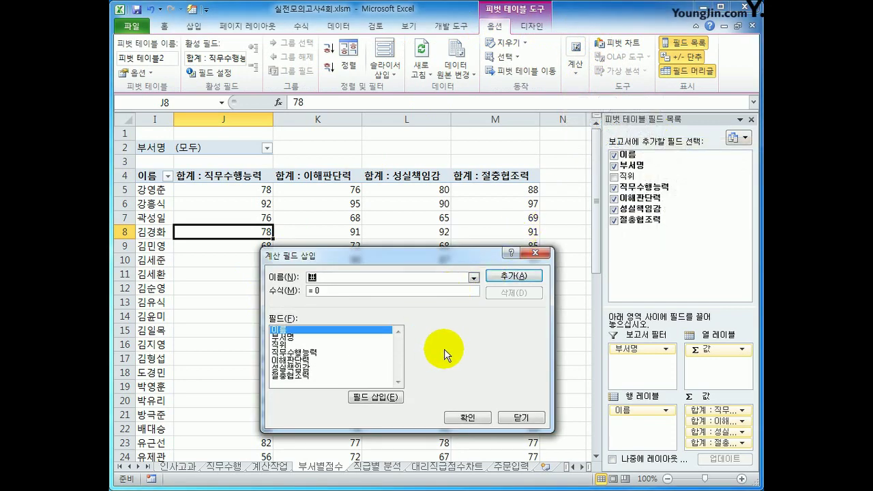
Give the 표준편차 calculated field the formula =stdev(직무수행능력, 이해판단력, 성실책임감, 절충협조력) and add it to the pivot table.
key(Tab)
text(=stdev()
click(339, 353)
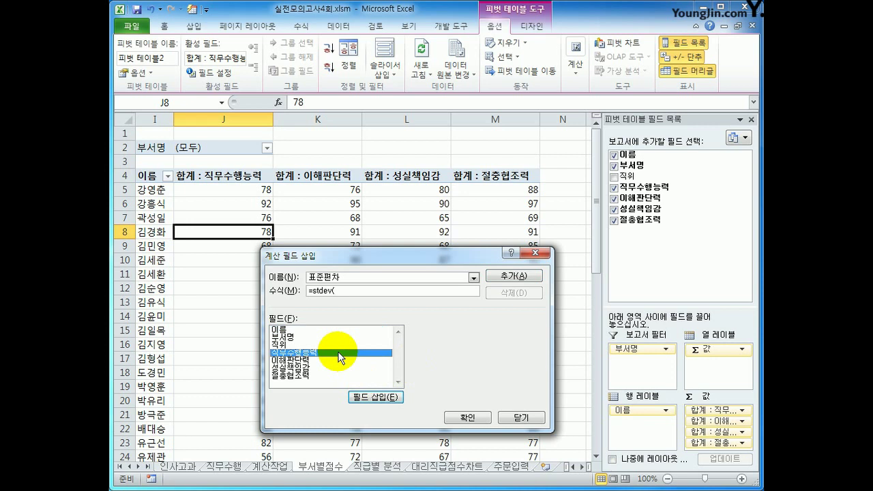
double_click(338, 352)
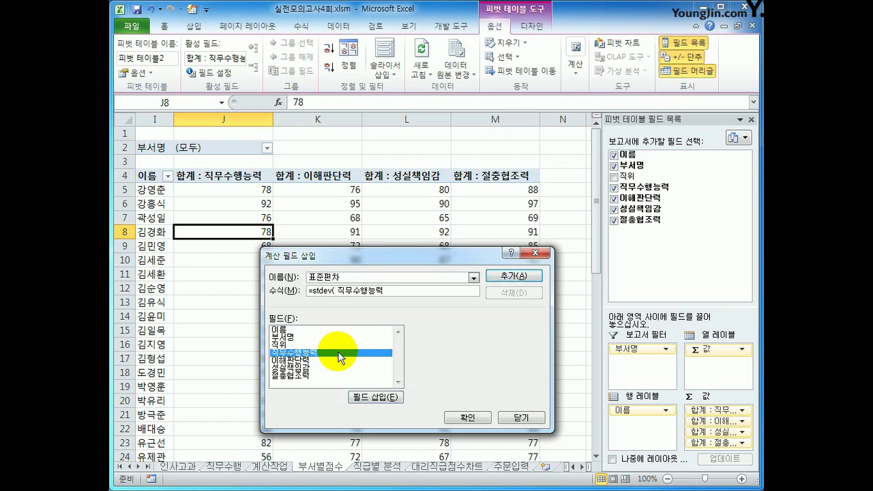
text(,)
double_click(324, 361)
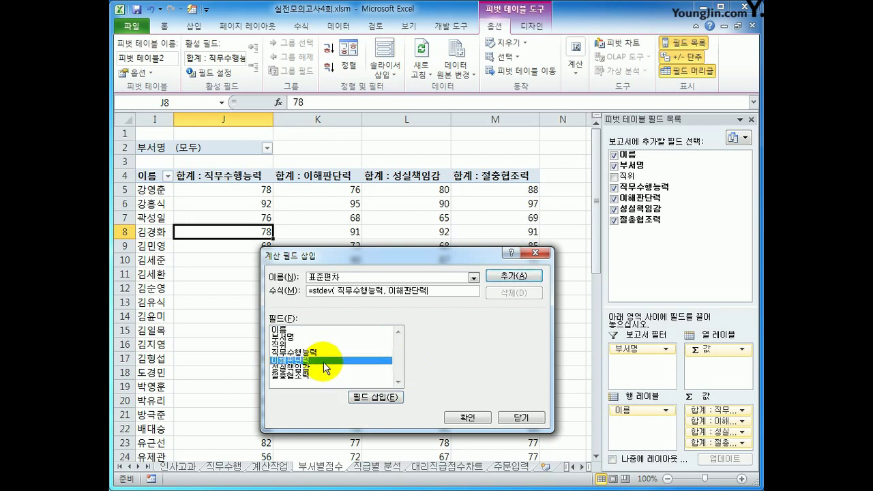
text(,)
click(319, 371)
double_click(320, 374)
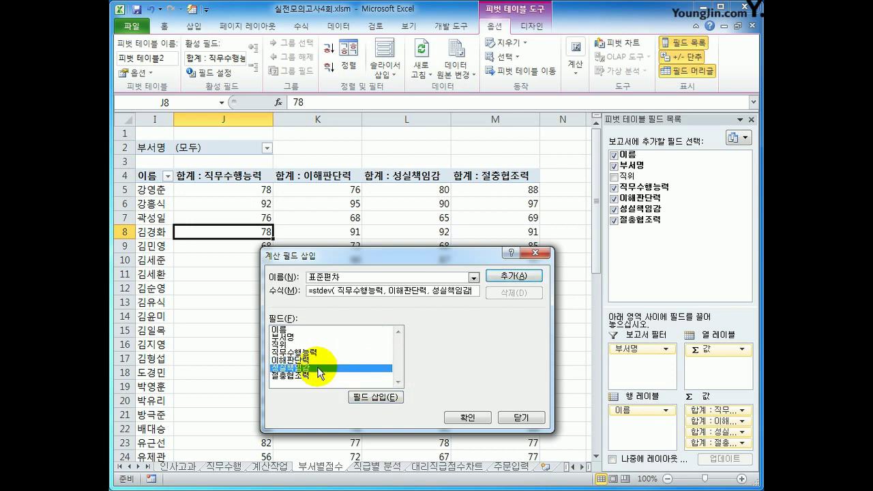
text(,)
double_click(314, 374)
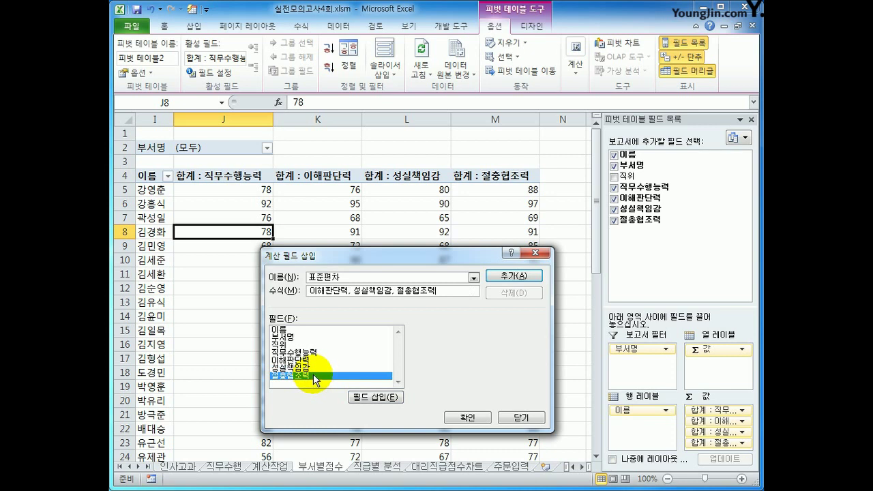
text())
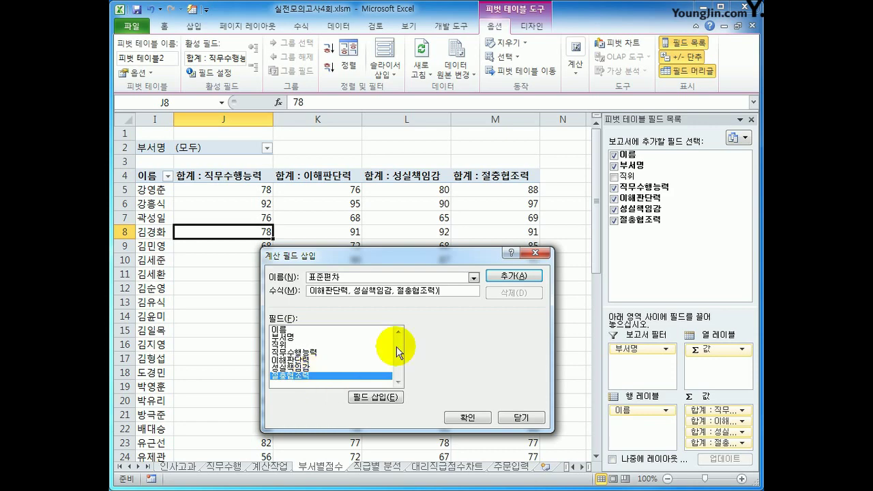
click(514, 276)
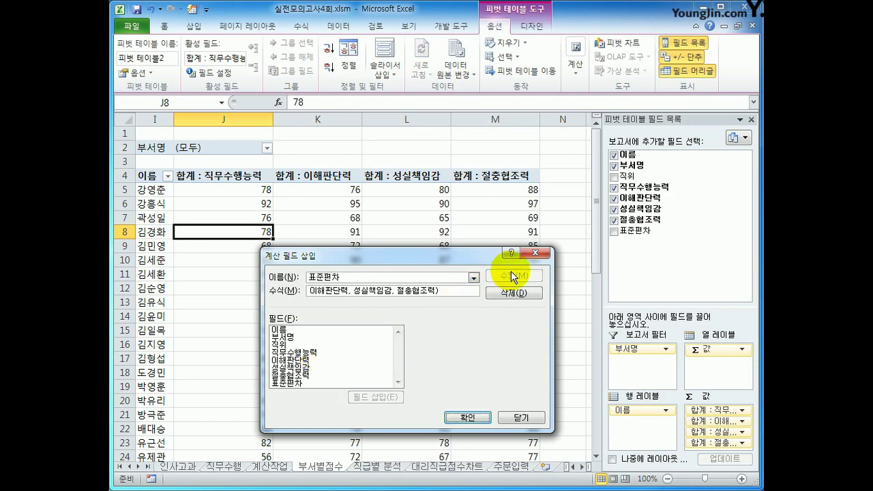
click(471, 417)
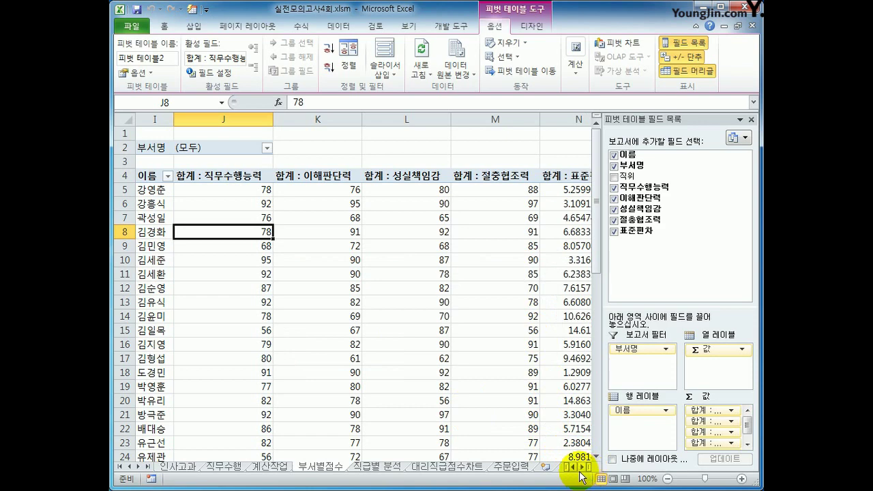
Format the 표준편차 value field as a number with two decimal places through its value field settings.
click(581, 467)
click(581, 466)
click(450, 180)
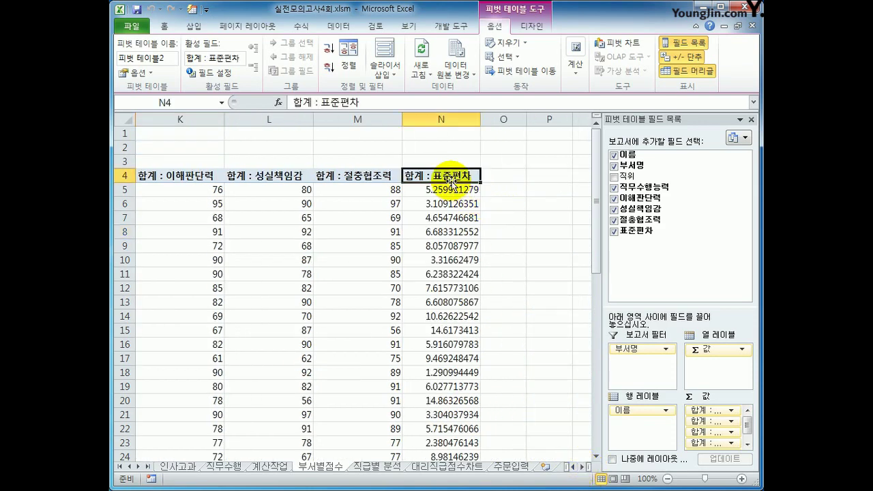
right_click(452, 179)
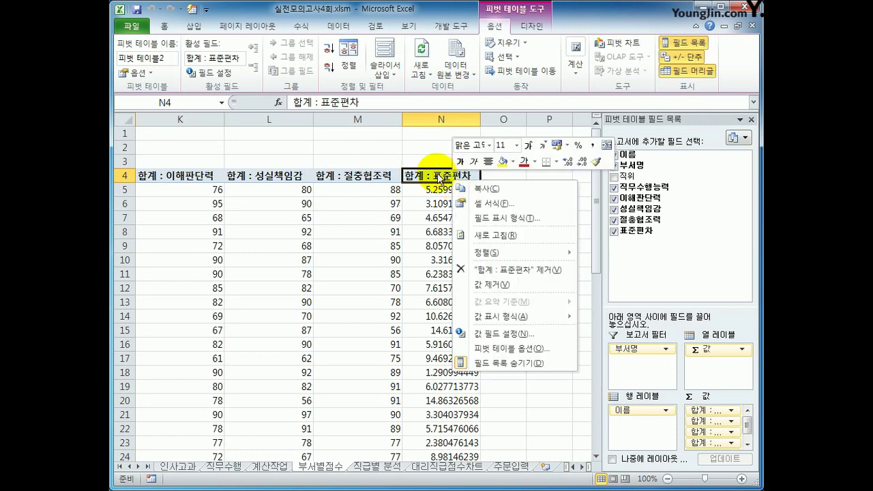
click(496, 336)
drag(471, 271, 308, 113)
click(254, 287)
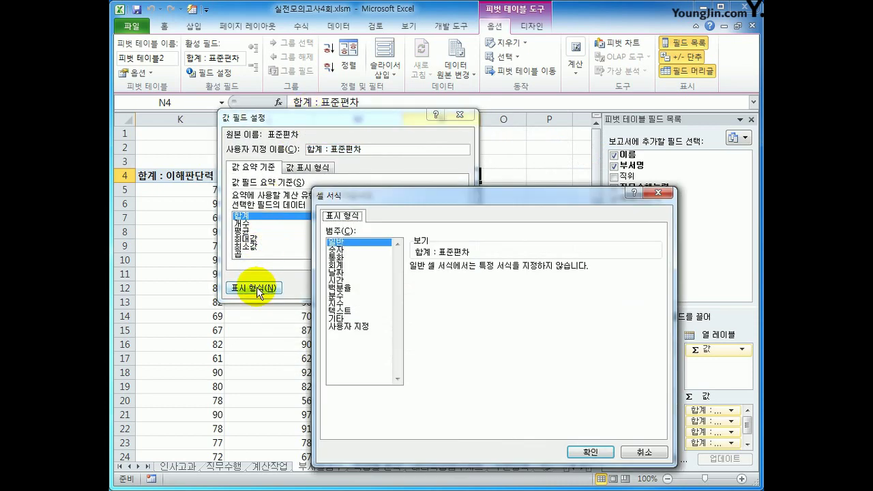
click(342, 250)
click(507, 265)
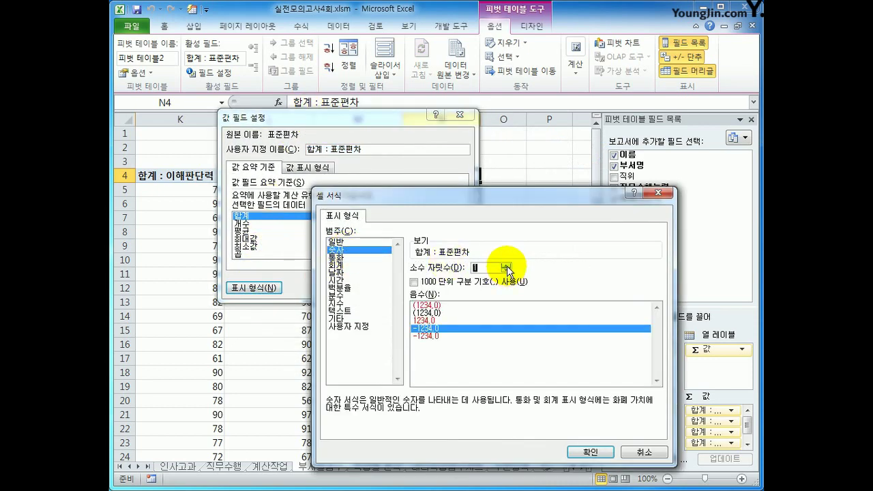
click(506, 266)
click(584, 452)
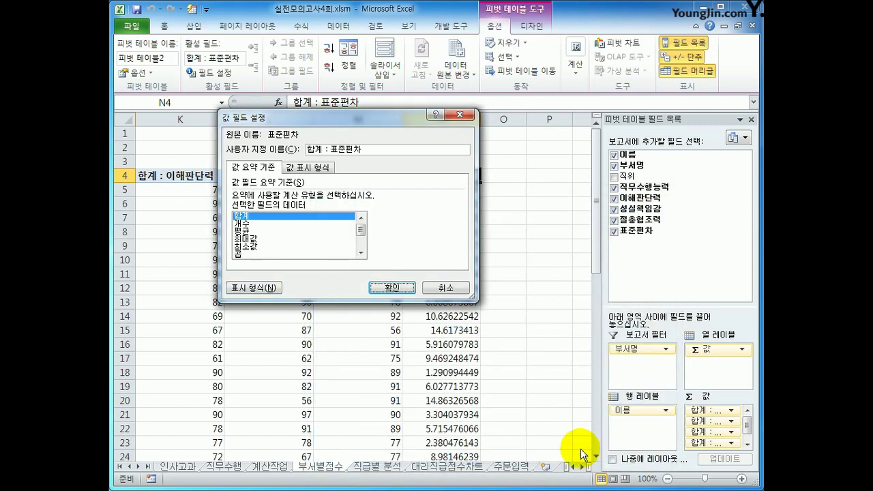
click(397, 288)
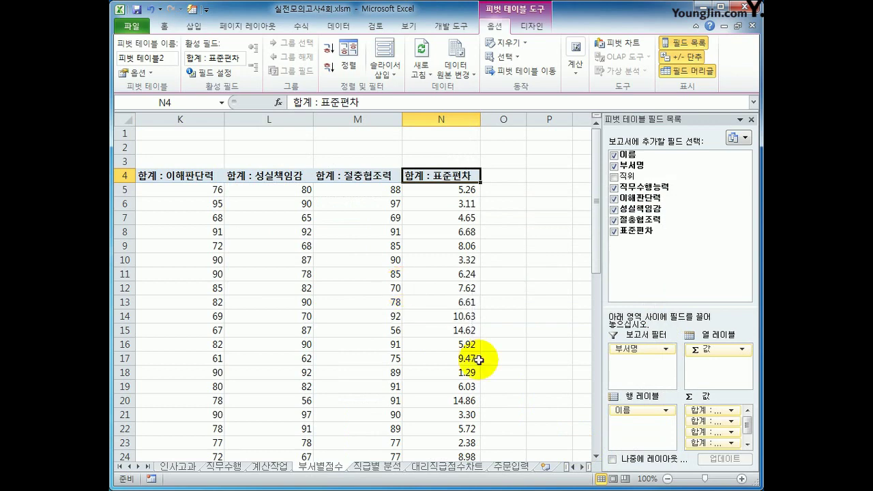
Filter the pivot table by 부서명 to show only 관리부.
click(573, 468)
click(572, 468)
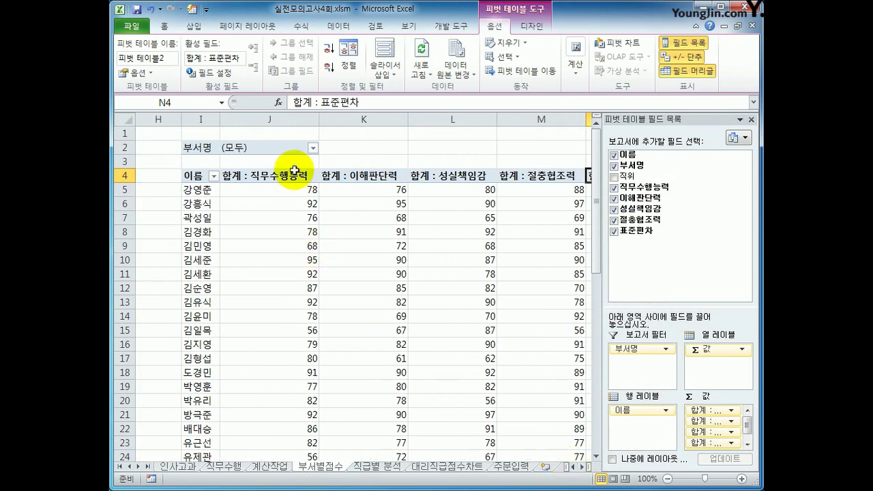
click(313, 147)
click(194, 192)
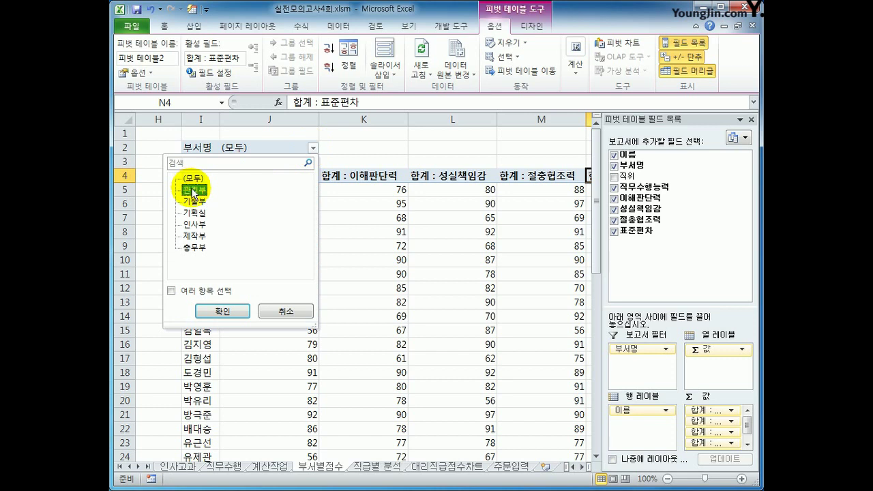
click(221, 311)
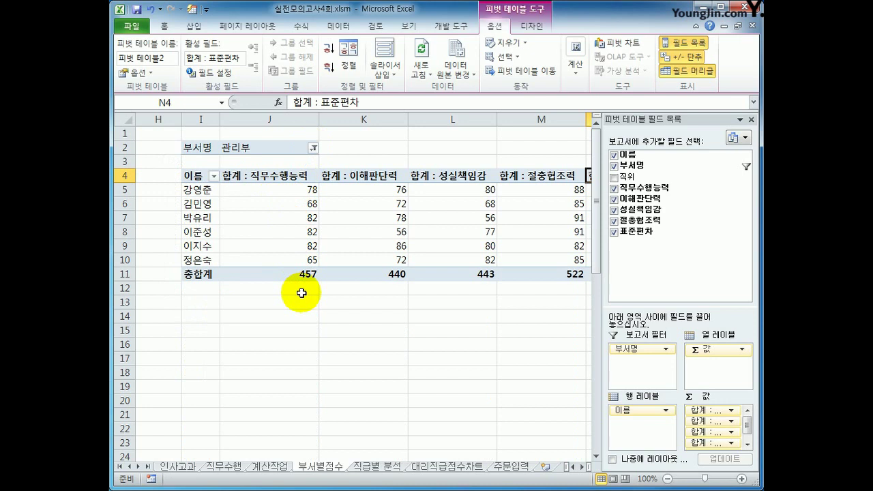
Change the 직무수행능력 value field to be summarized by average.
click(544, 178)
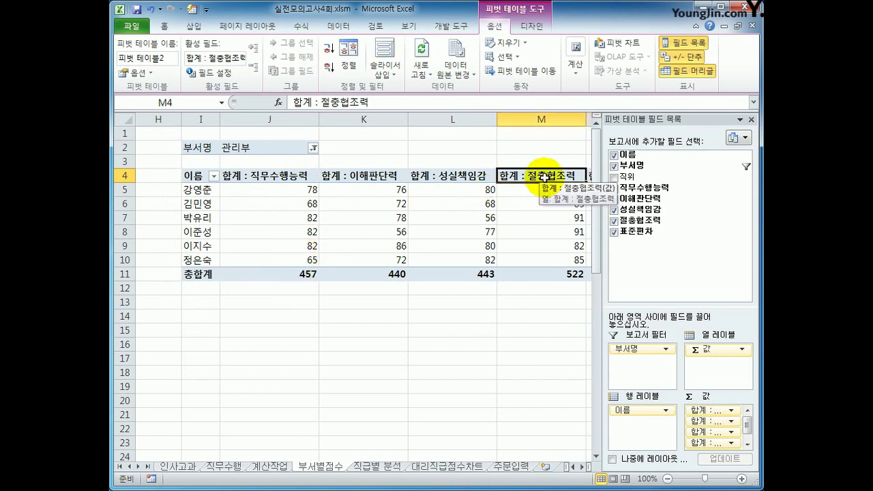
click(282, 175)
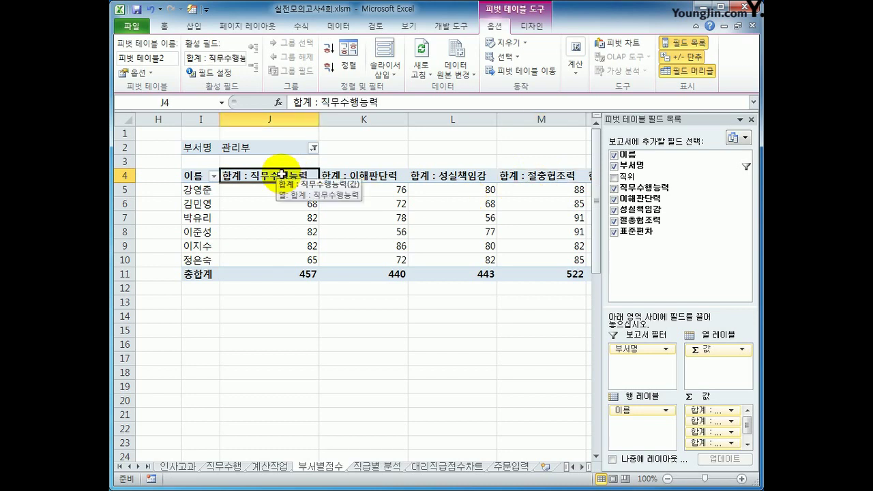
right_click(282, 176)
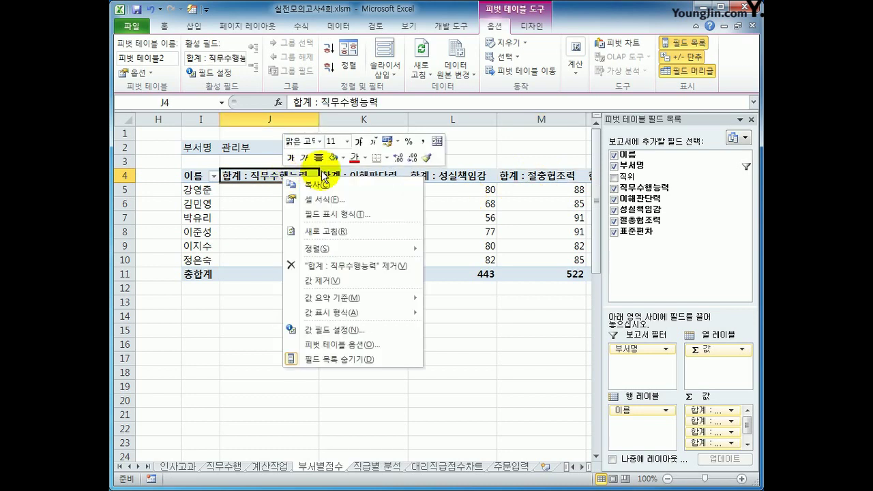
mouse_move(370, 305)
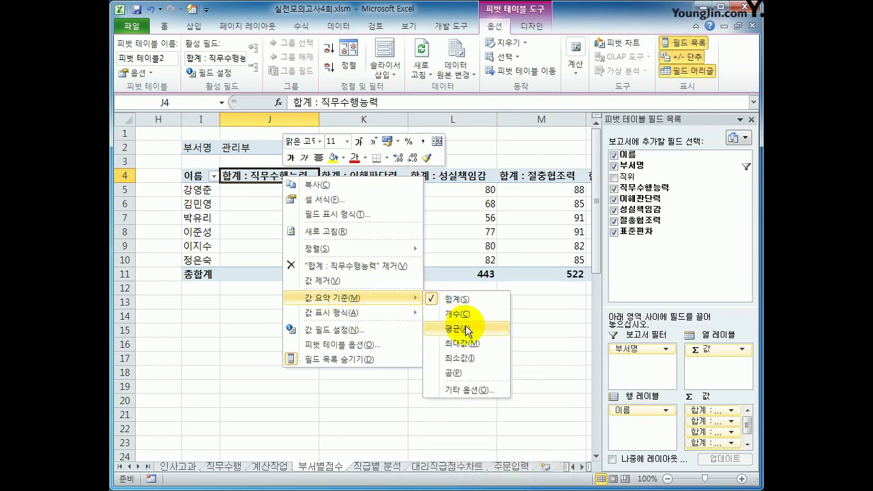
click(468, 331)
Change the 이해판단력, 성실책임감 and 절충협조력 value fields to be summarized by average.
right_click(358, 177)
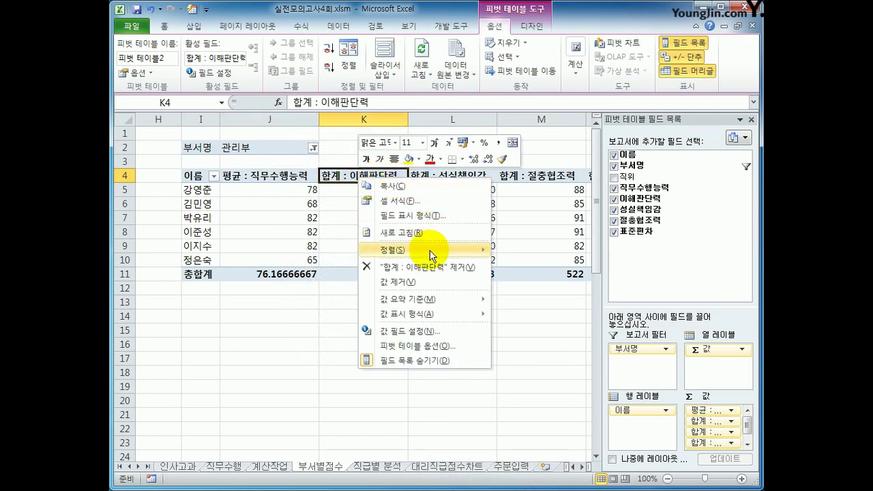
mouse_move(433, 297)
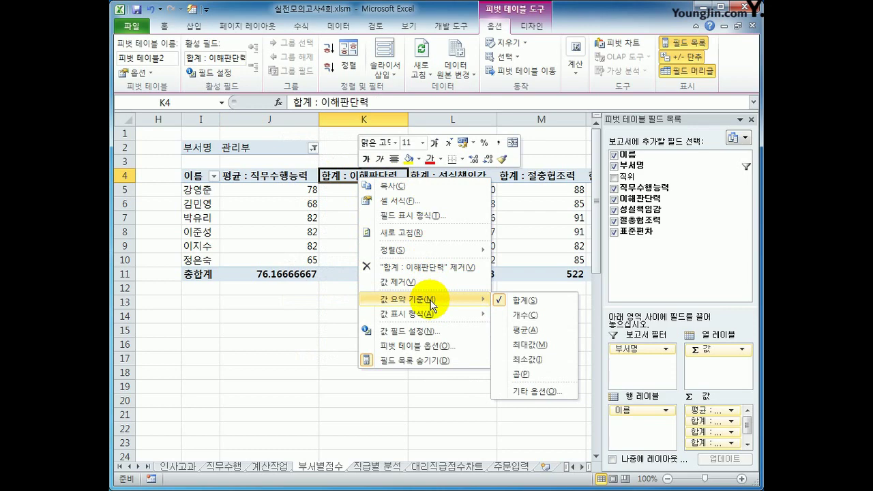
click(509, 329)
right_click(447, 176)
mouse_move(522, 307)
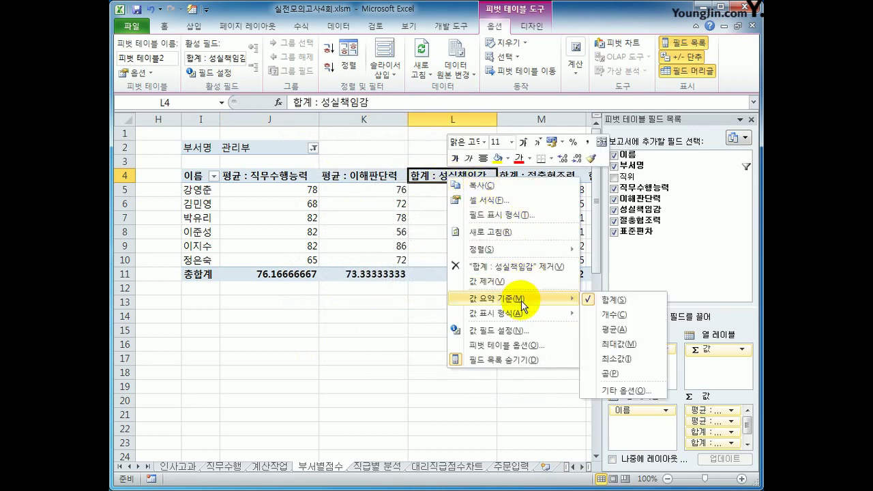
click(604, 328)
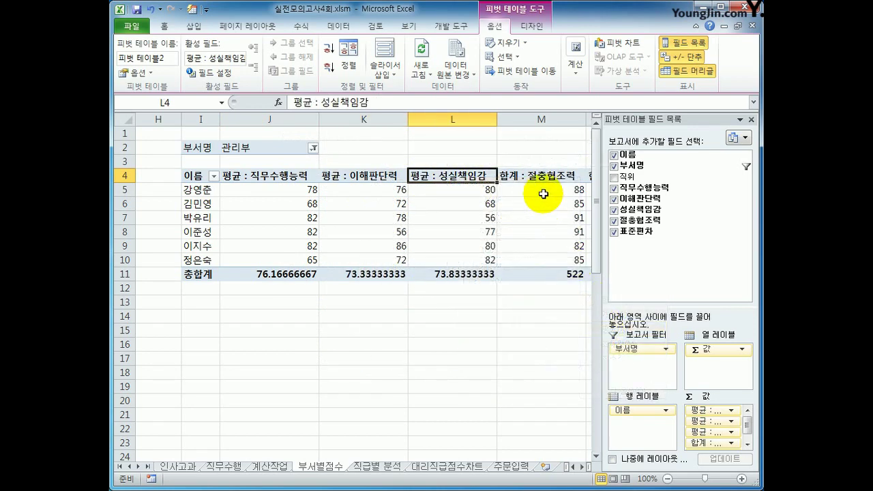
click(545, 175)
right_click(539, 175)
mouse_move(623, 302)
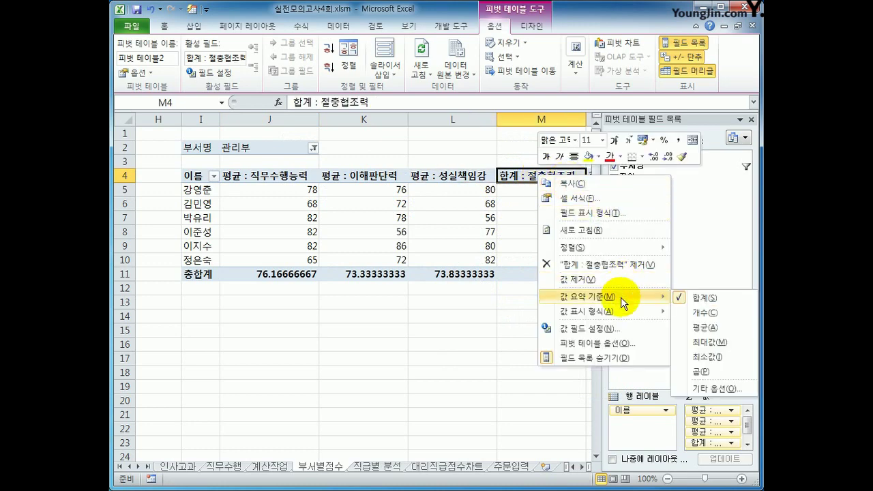
click(705, 327)
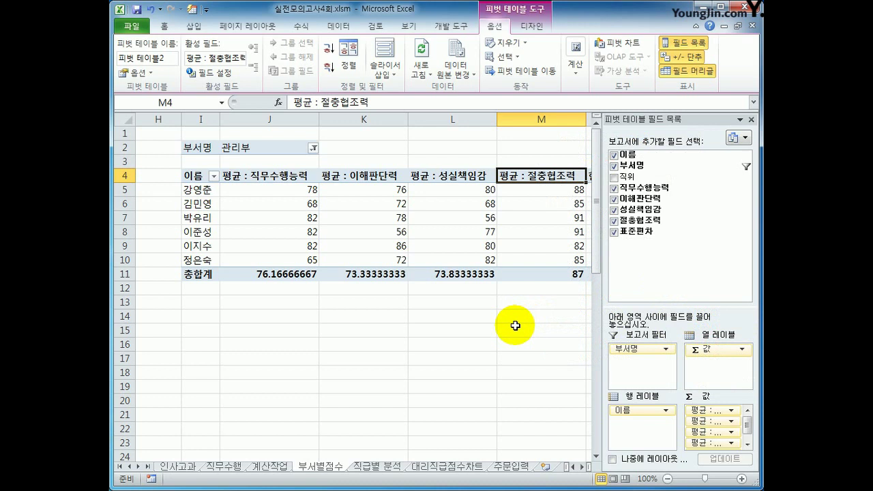
Apply the comma style to the grand total values of the pivot table, J11 through N11.
drag(293, 275, 478, 275)
click(574, 467)
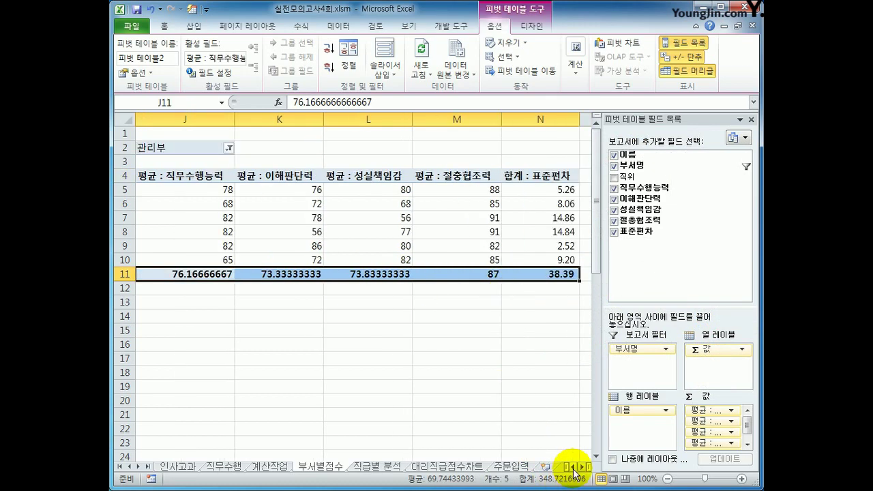
click(575, 467)
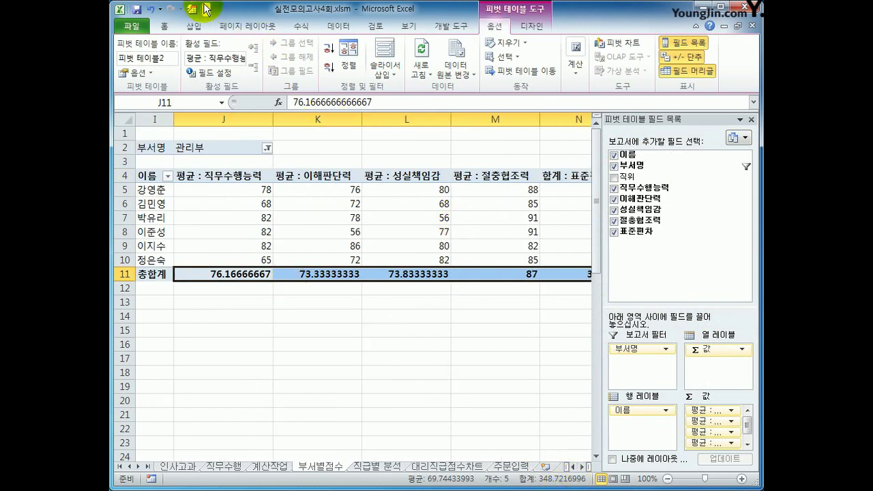
click(165, 26)
click(492, 68)
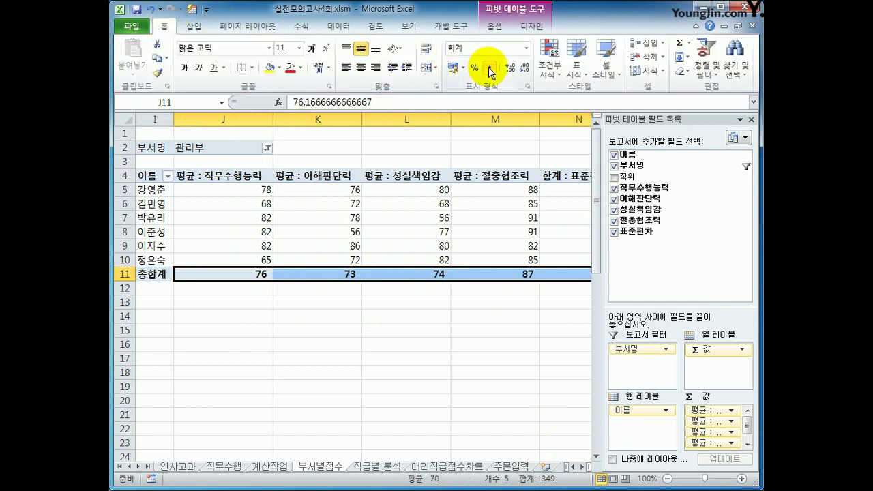
click(318, 277)
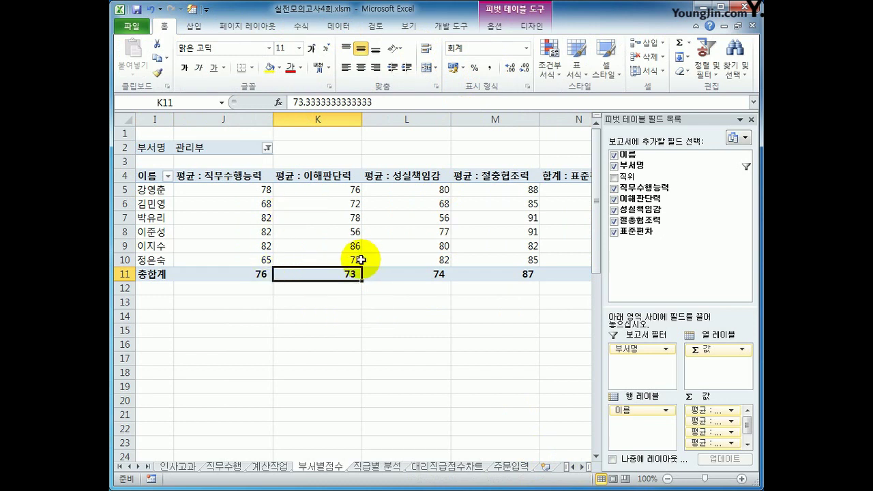
Apply an AutoFormat design with a black header row to the pivot table.
click(193, 12)
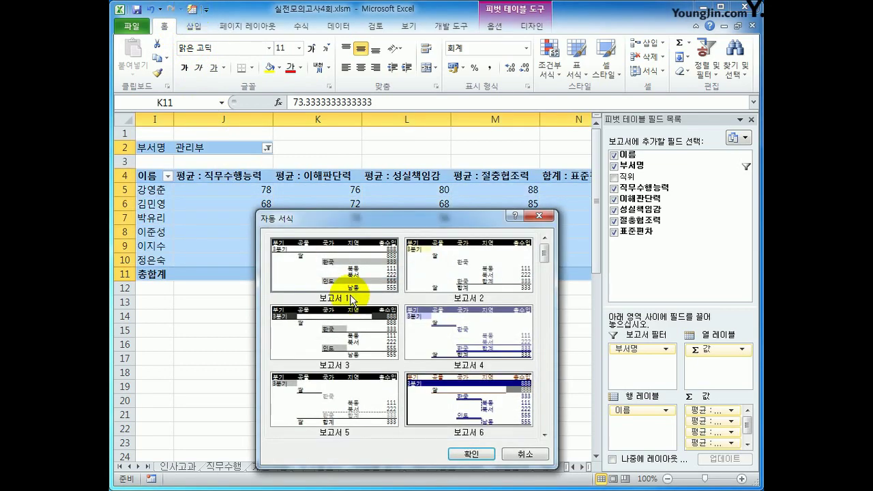
click(472, 454)
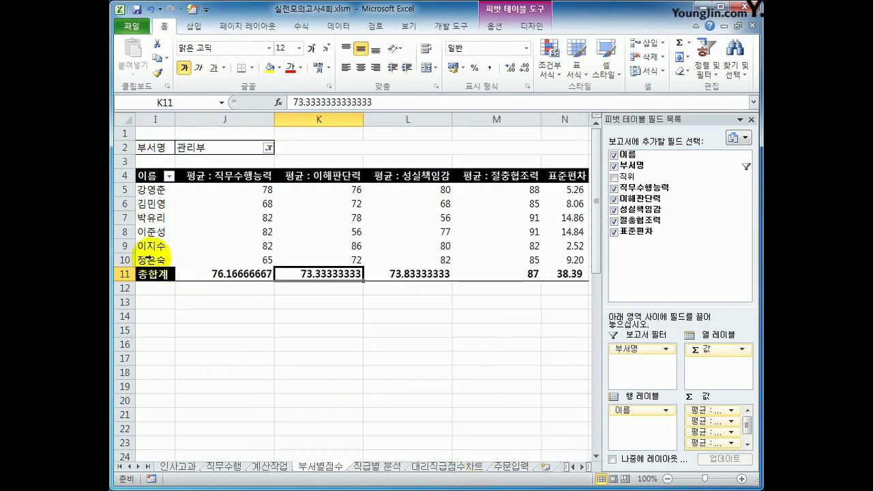
Locate the 자동 서식 command among all commands in the quick access toolbar customization, and close the options without adding it.
click(207, 11)
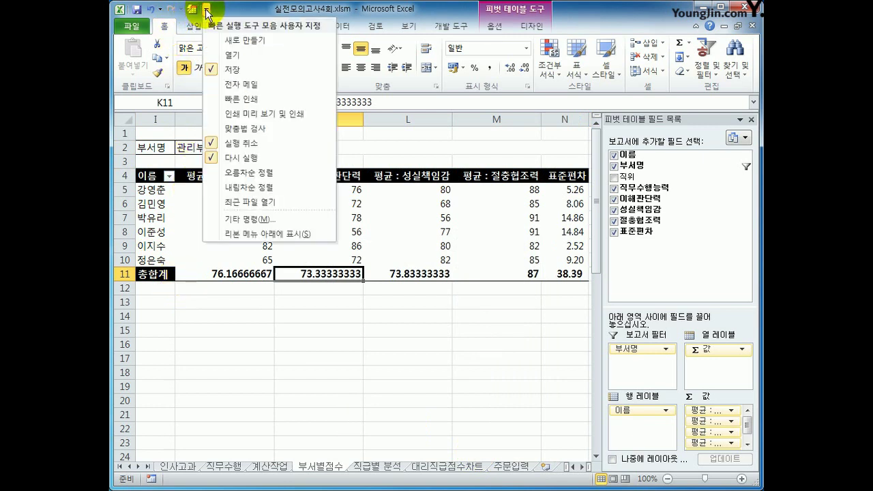
click(252, 220)
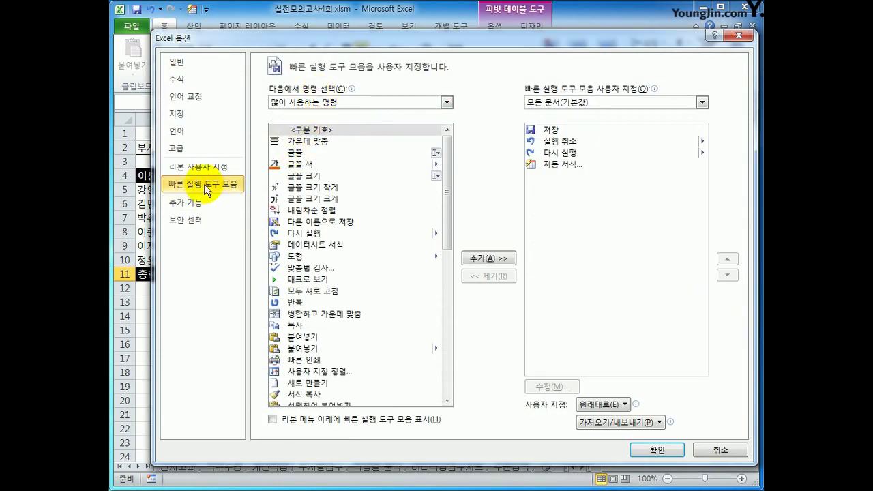
click(332, 102)
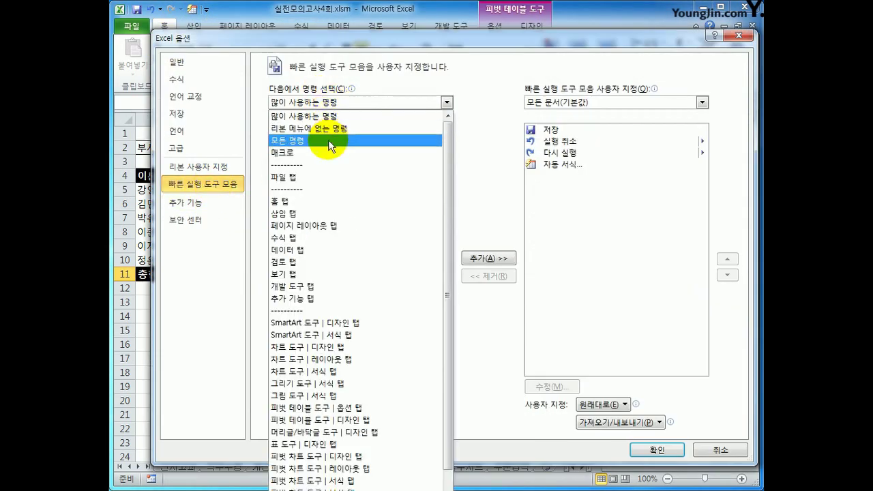
click(329, 140)
drag(444, 146, 447, 321)
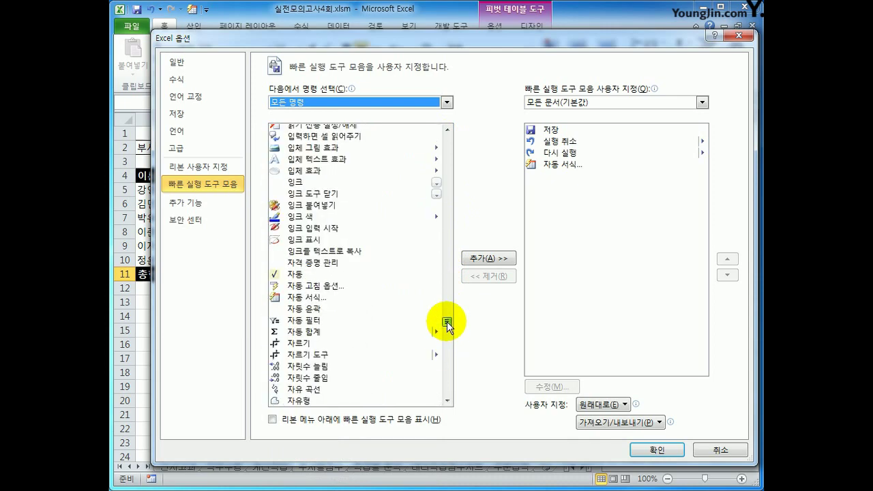
click(306, 300)
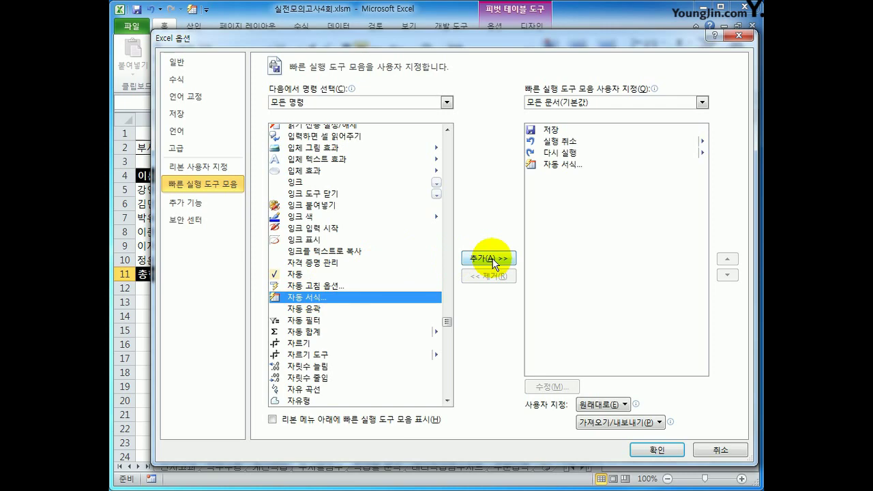
click(721, 450)
click(333, 332)
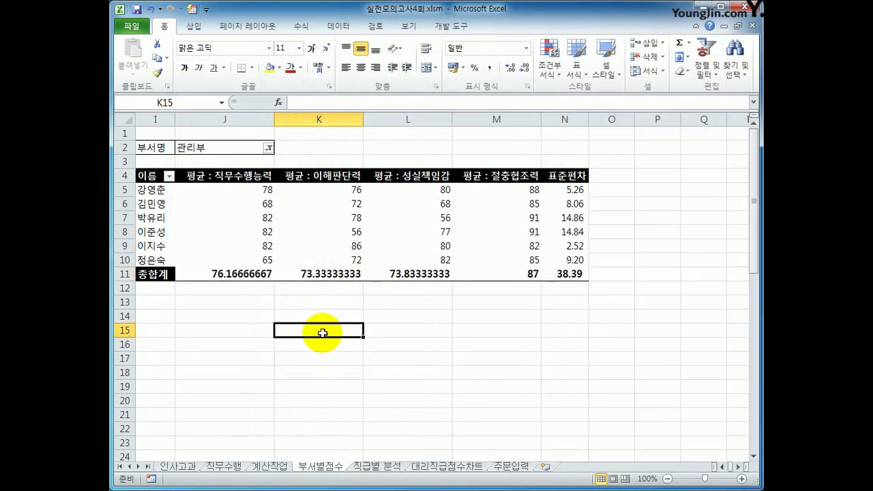
Format the pivot table's grand total cells J11:N11 with the comma style.
drag(234, 275, 566, 274)
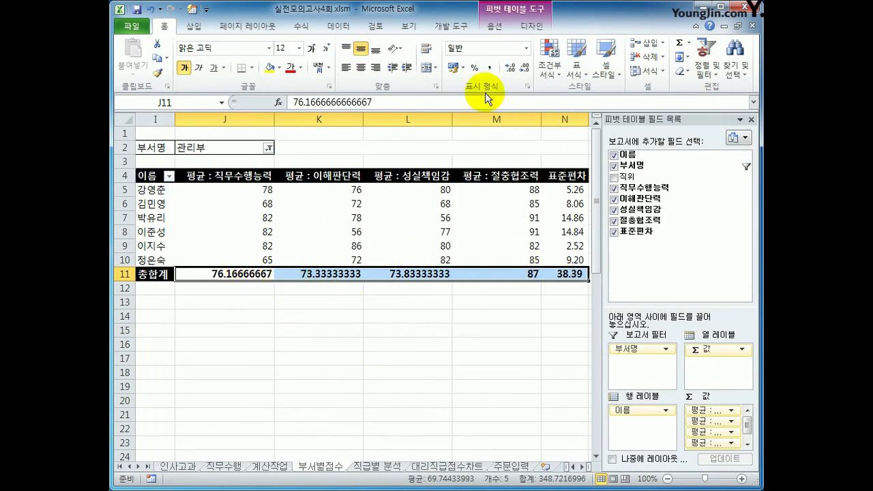
click(486, 71)
click(512, 330)
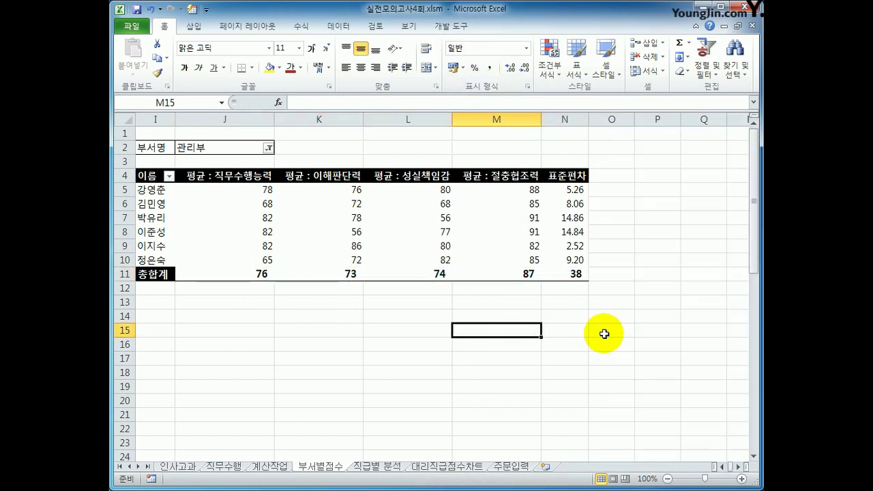
click(653, 333)
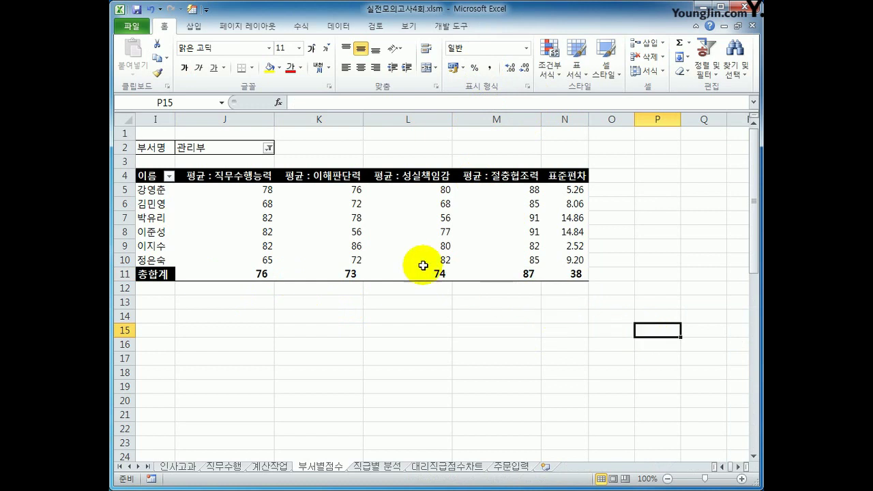
Review the summary type in the value field settings of the 직무수행능력 field and inspect the grand total row.
click(242, 176)
right_click(242, 176)
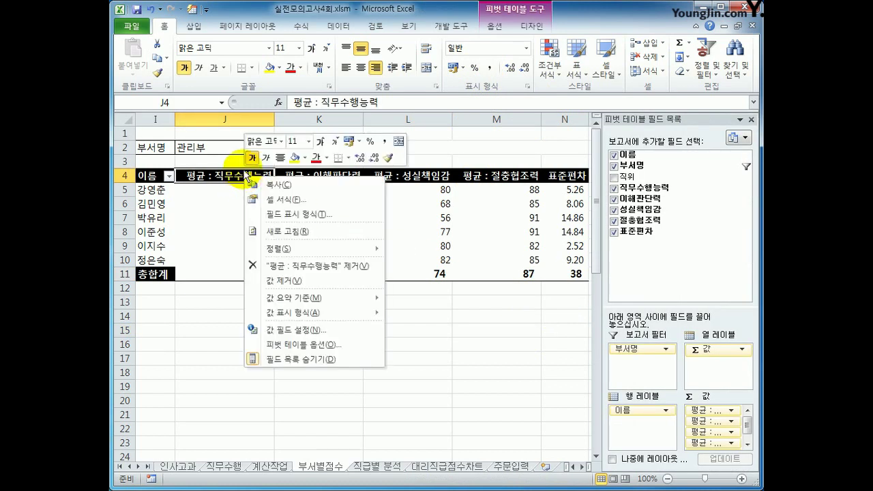
click(360, 331)
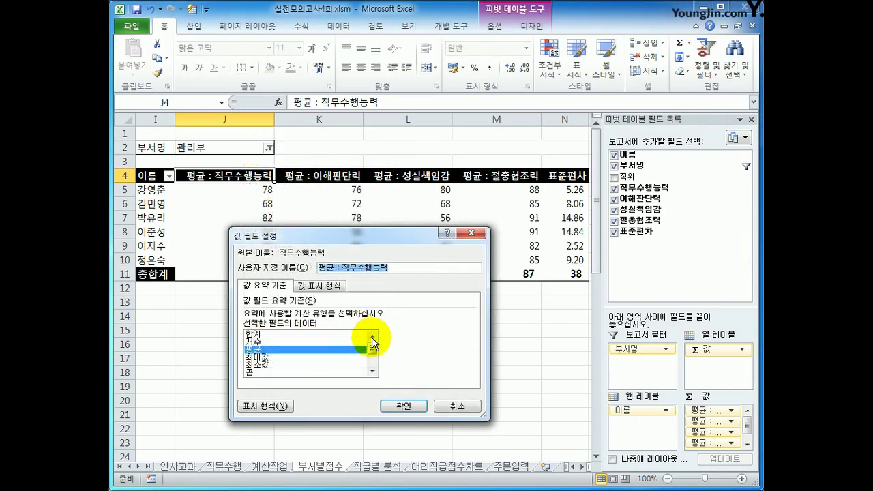
click(456, 410)
drag(233, 273, 577, 273)
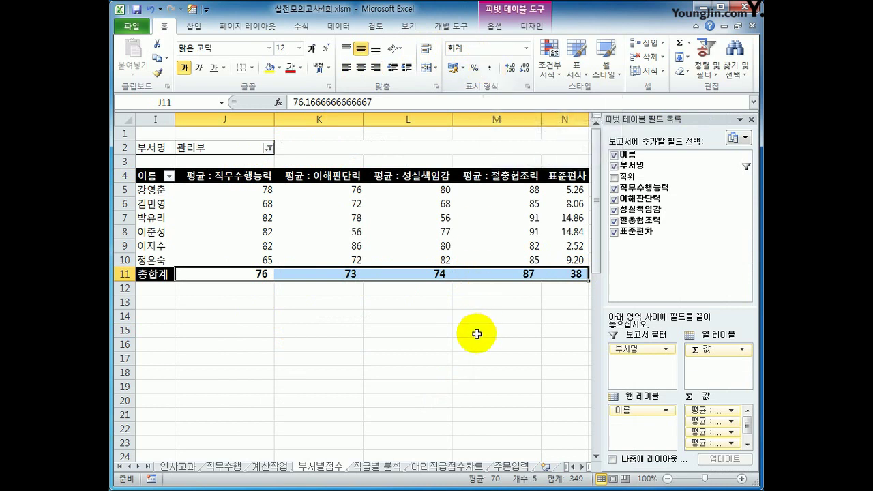
click(476, 335)
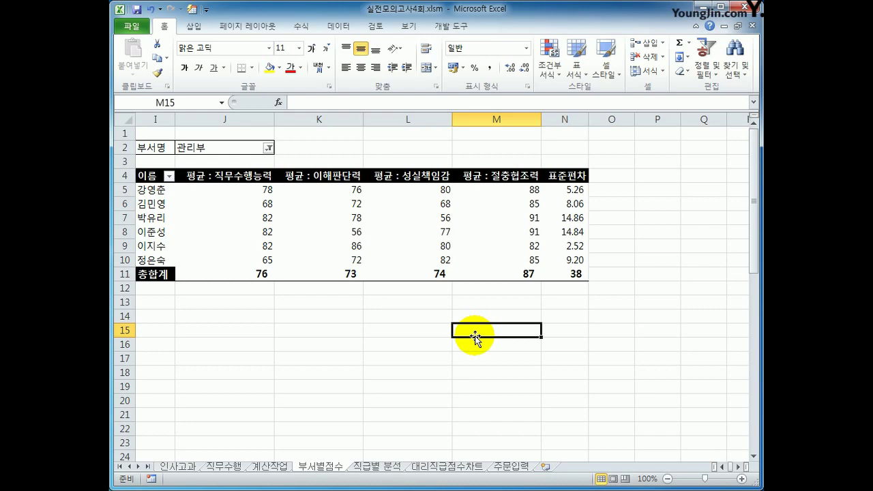
click(372, 467)
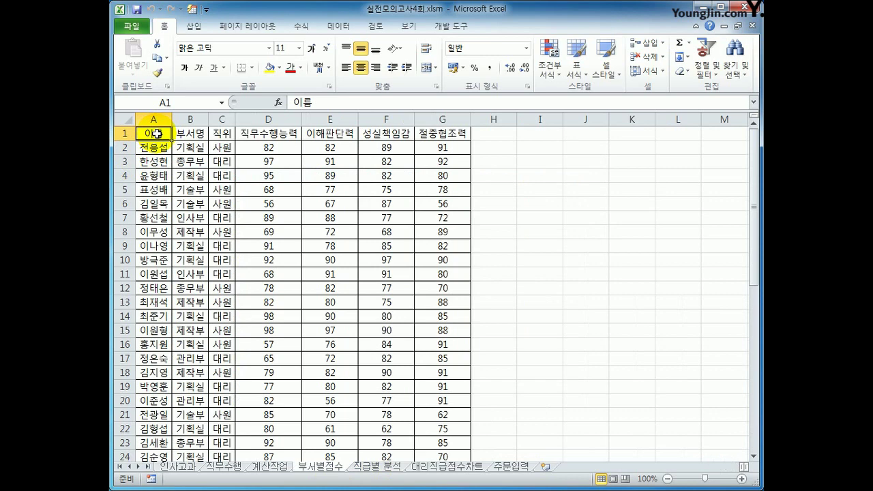
Insert a pivot table based on 부서별점수!$A$1:$G$47 into the existing worksheet at cell I4.
click(193, 26)
click(133, 49)
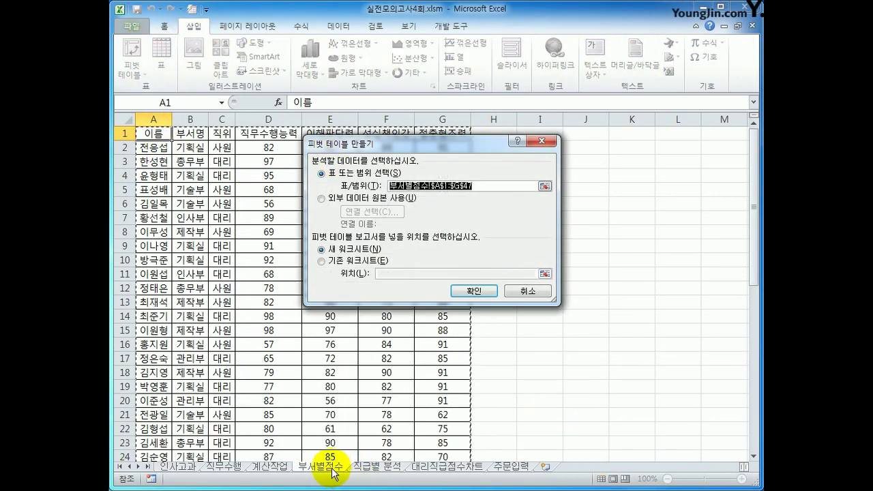
scroll(550, 423, down, 6)
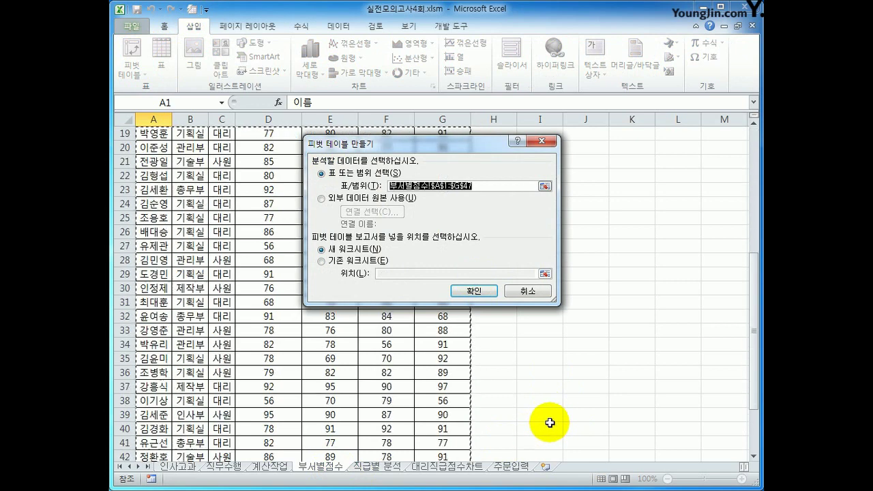
scroll(550, 423, down, 3)
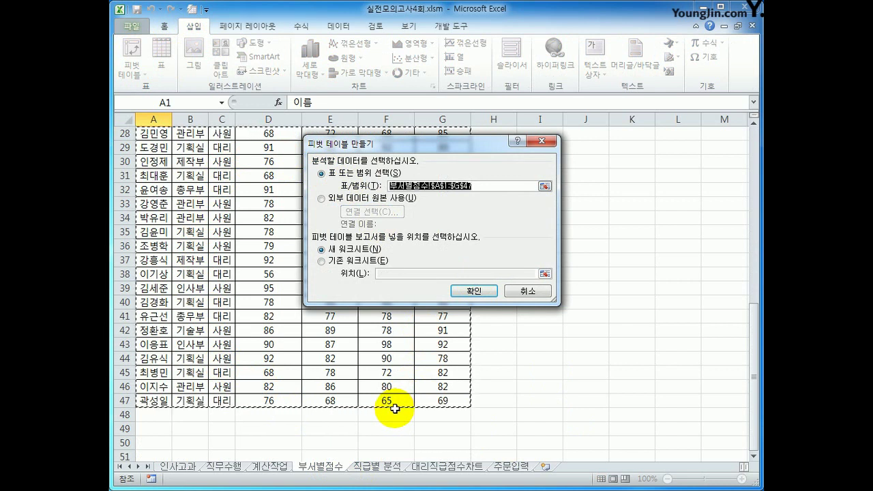
click(355, 263)
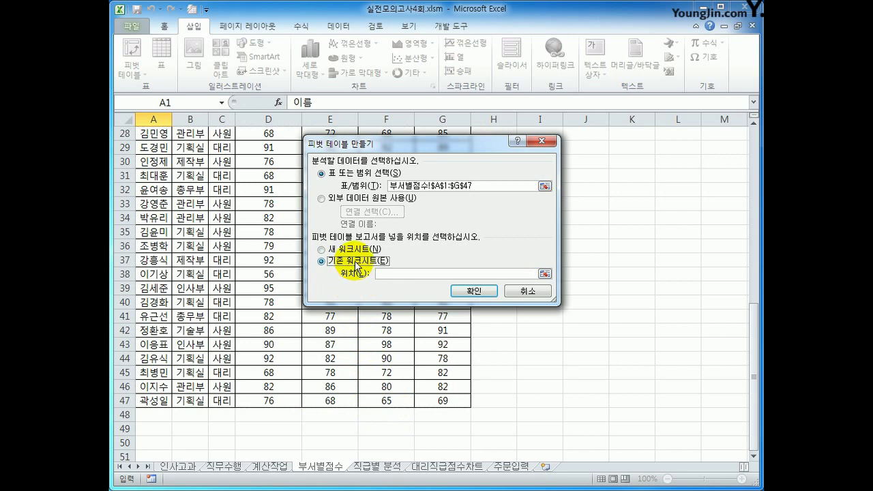
click(387, 272)
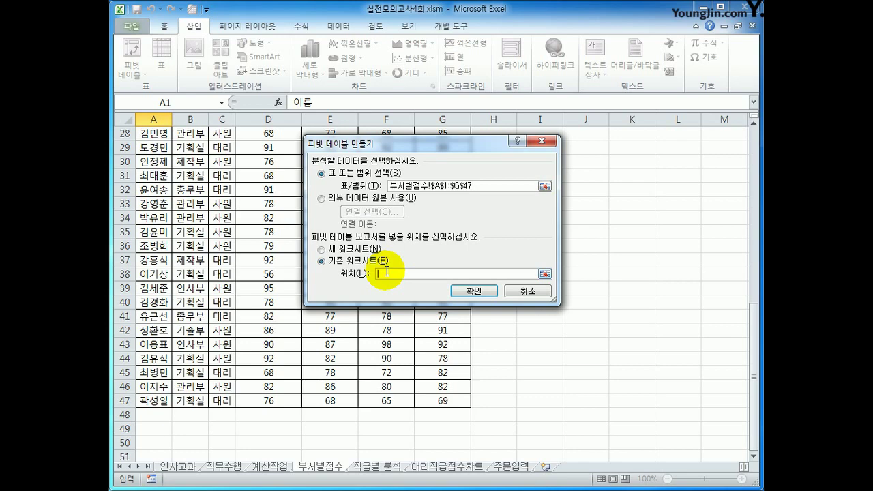
scroll(565, 327, up, 9)
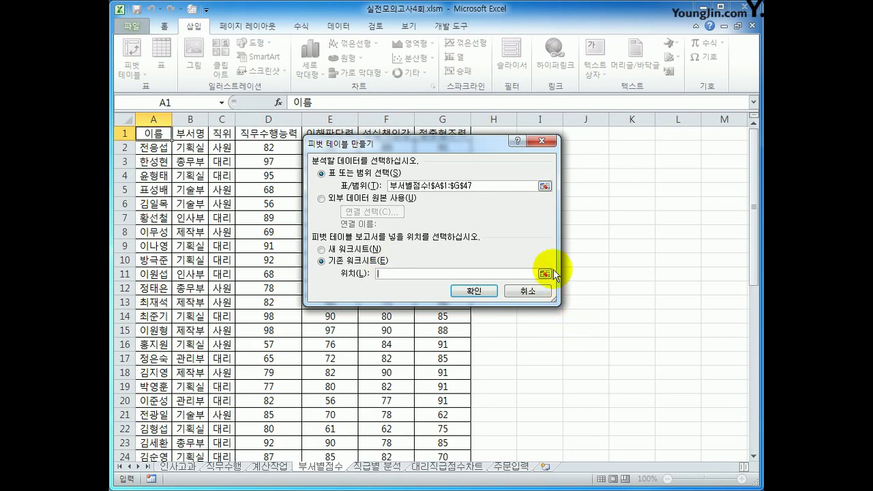
drag(470, 144, 445, 263)
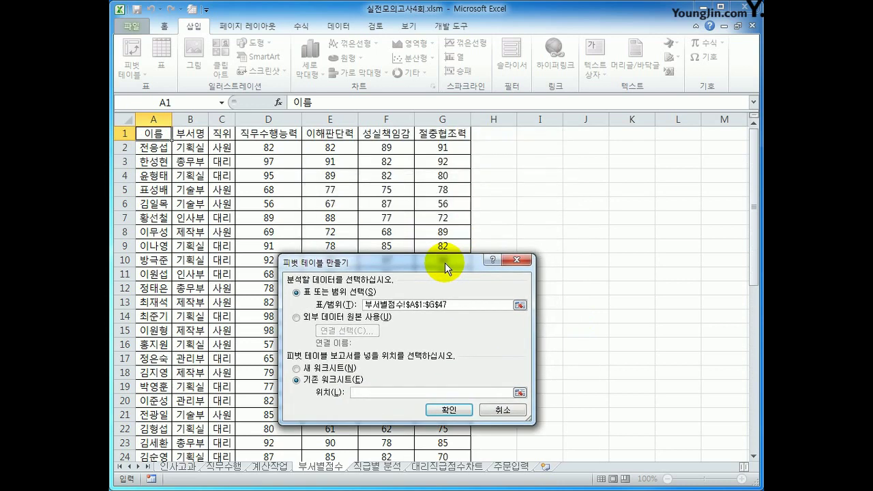
click(533, 179)
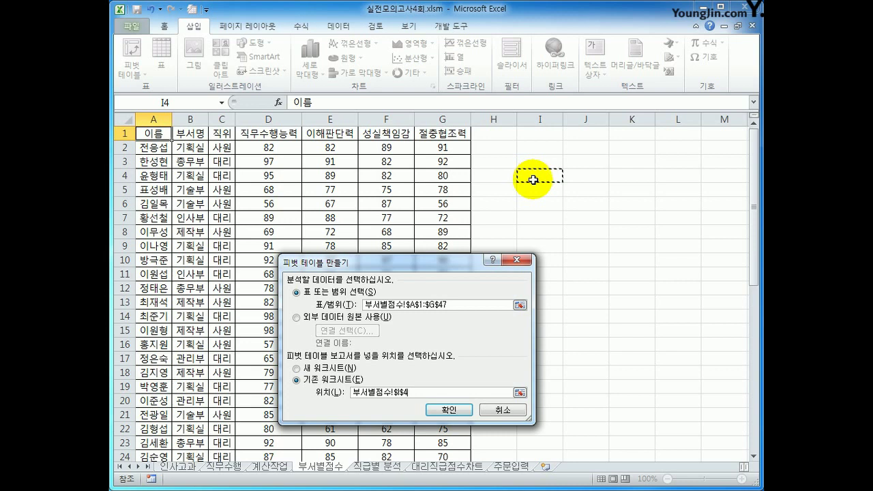
click(449, 410)
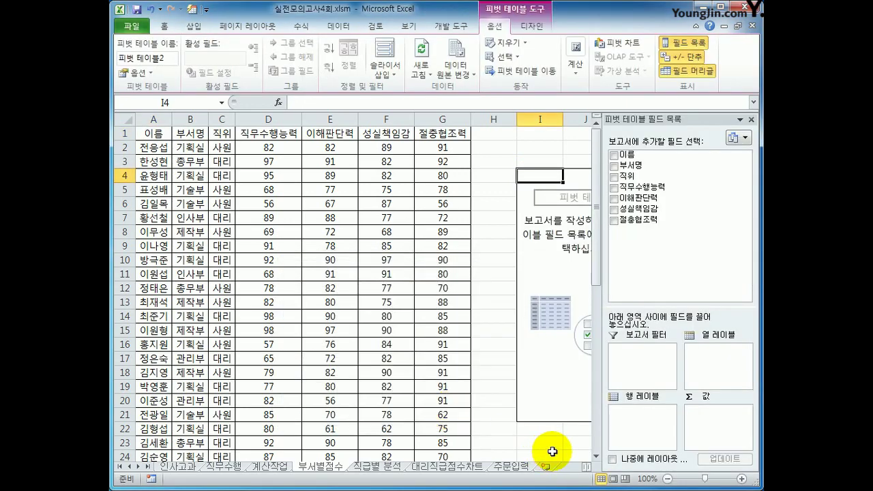
Add 부서명 as the report filter and 이름 as the row label of the new pivot table.
drag(591, 468, 566, 468)
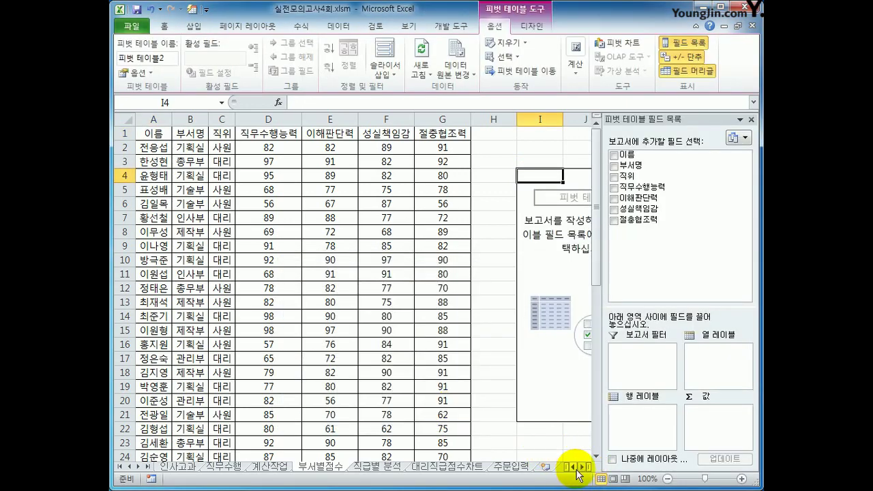
click(582, 467)
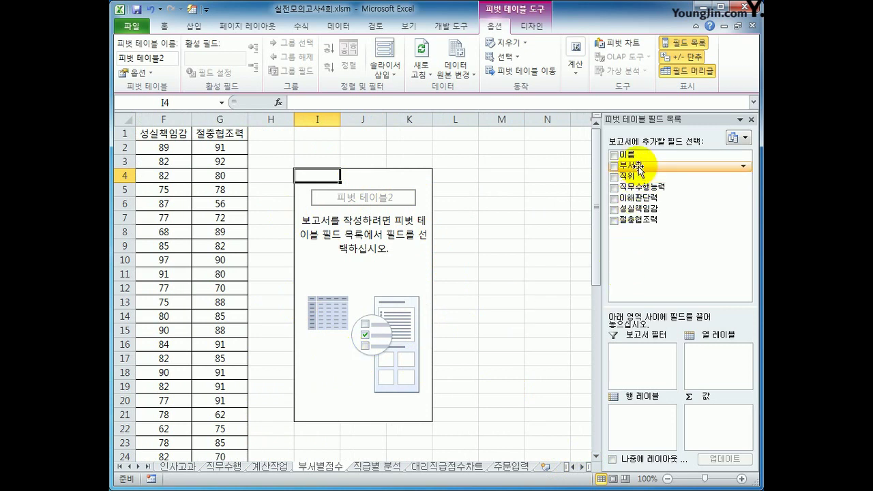
drag(627, 166, 633, 364)
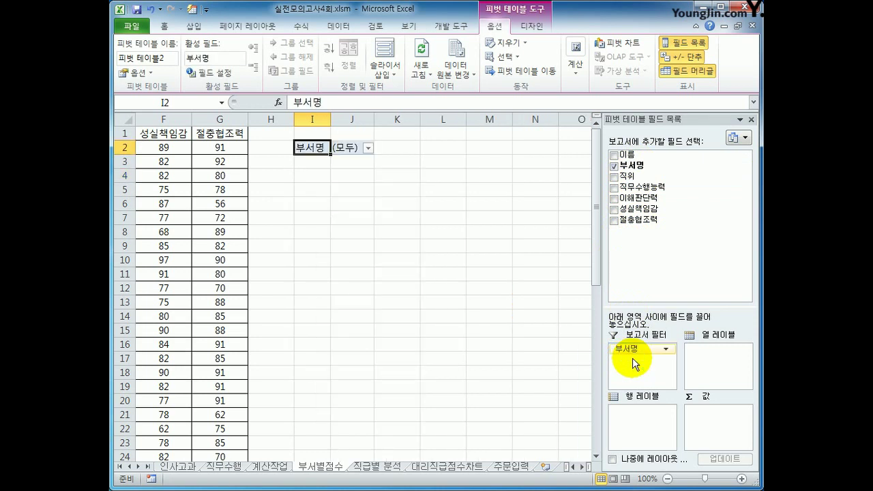
drag(628, 155, 649, 416)
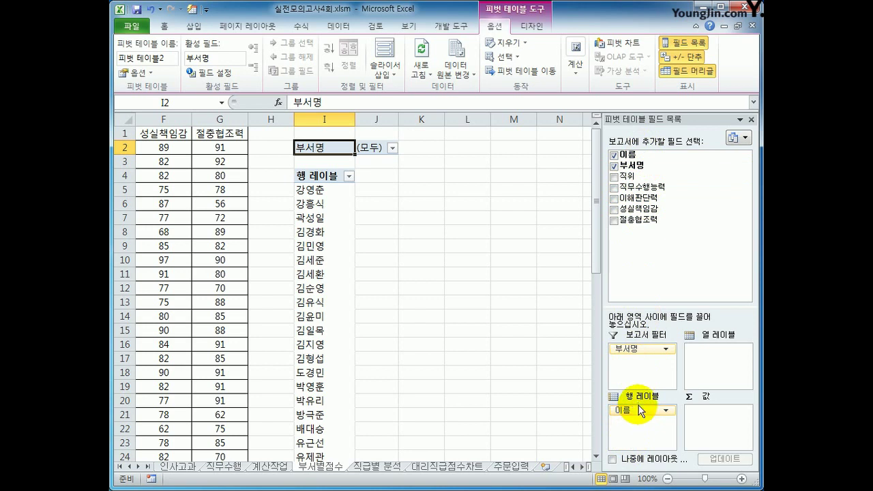
Add 직무수행능력, 이해판단력, 성실책임감 and 절충협조력 as value fields in the pivot table.
drag(665, 191, 713, 417)
drag(659, 203, 720, 423)
drag(645, 212, 713, 426)
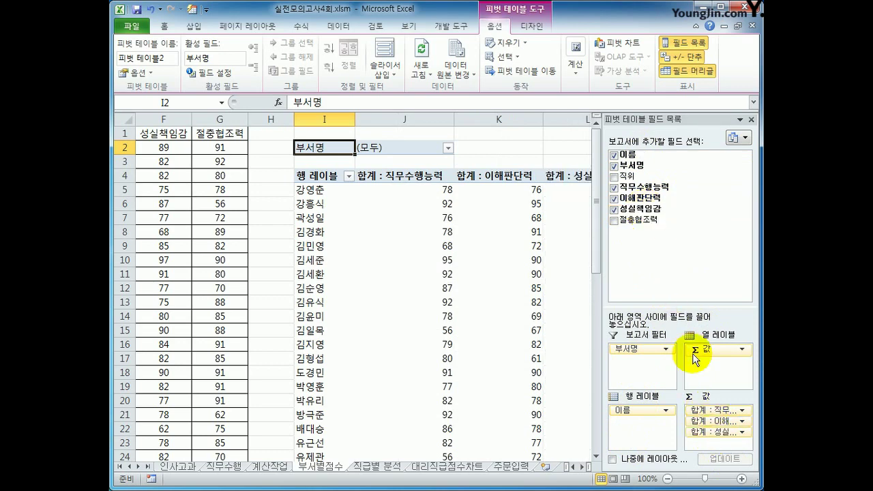
drag(649, 220, 711, 442)
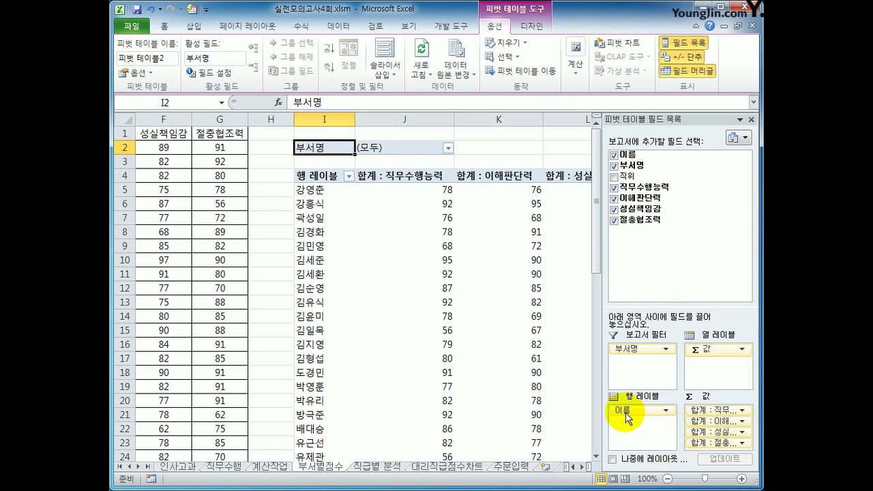
Change the pivot table's report layout from compact form so the row header uses the field name 이름.
click(529, 29)
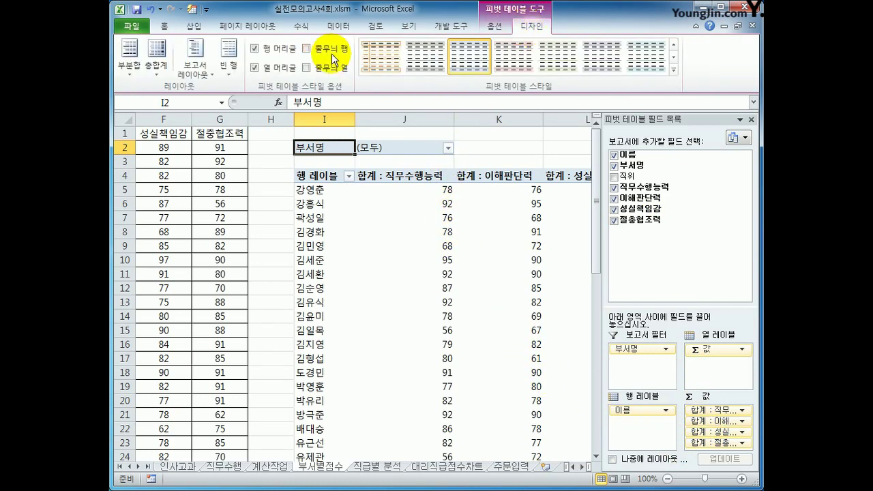
click(195, 63)
click(238, 162)
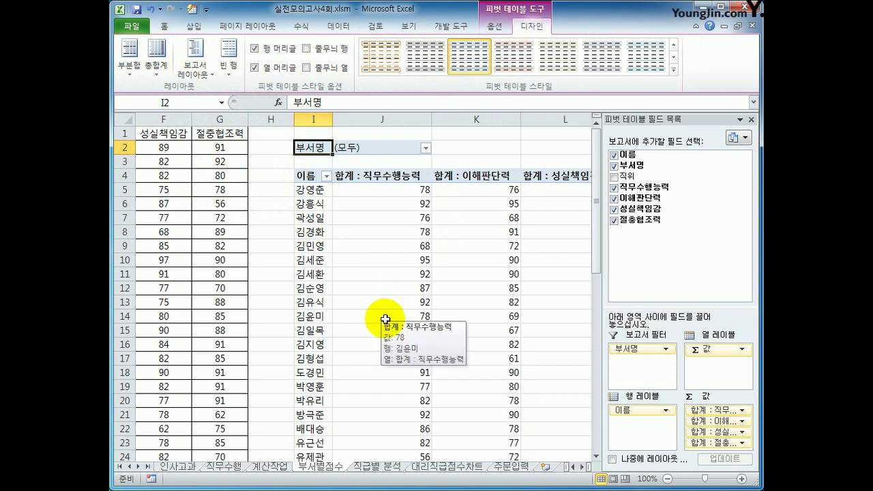
Start a new calculated field for the pivot table and name it 표준편차.
click(401, 230)
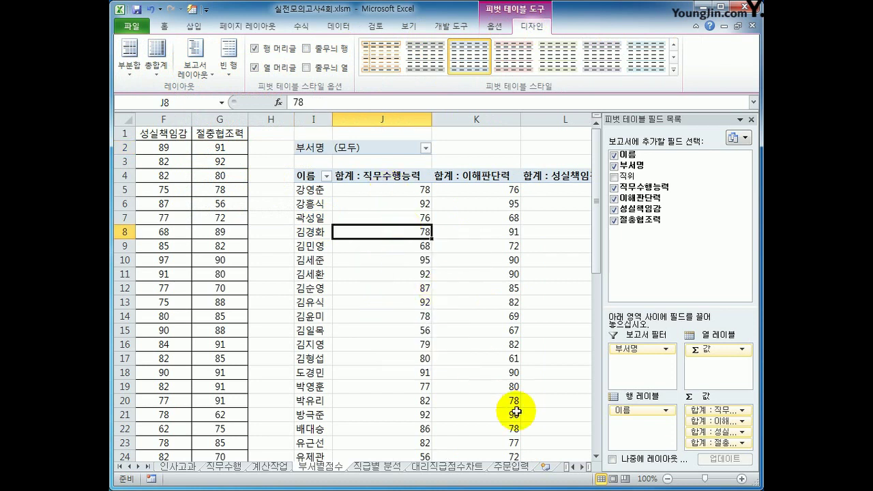
click(584, 470)
click(584, 470)
click(584, 470)
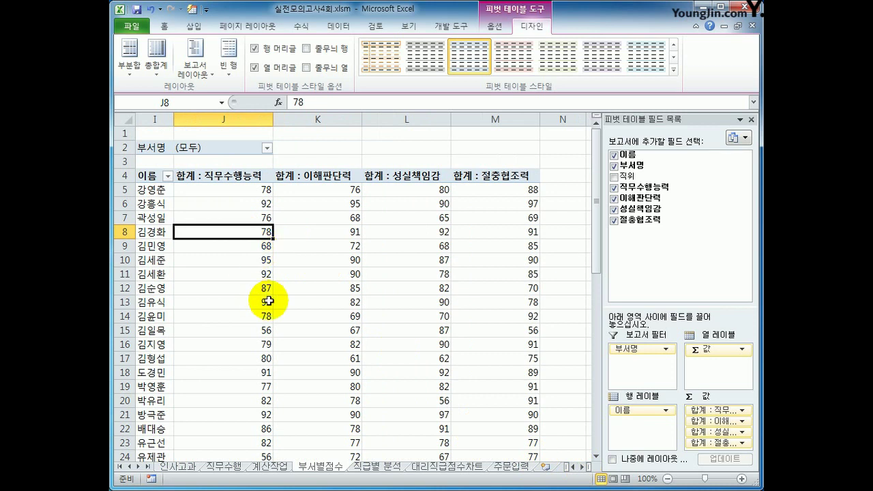
click(493, 27)
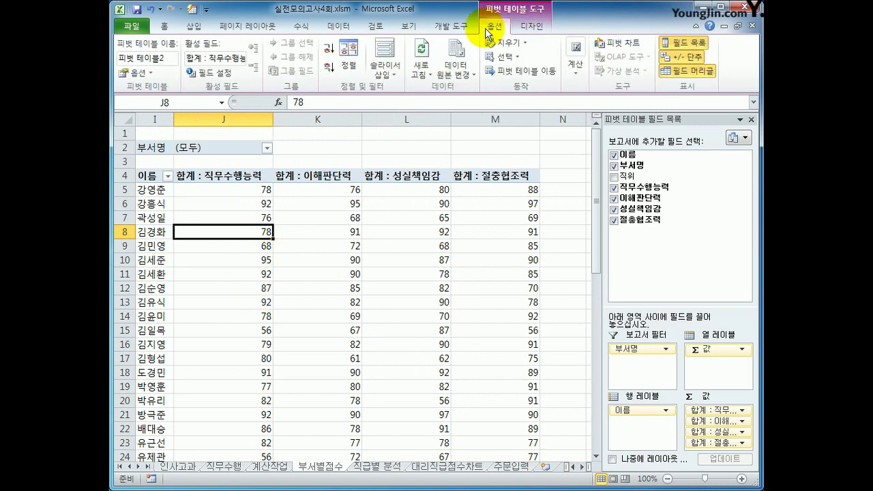
click(577, 65)
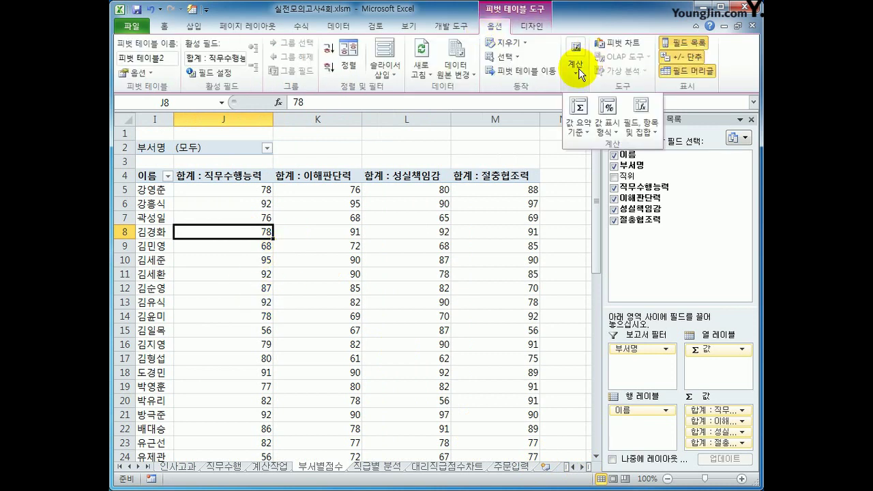
click(652, 133)
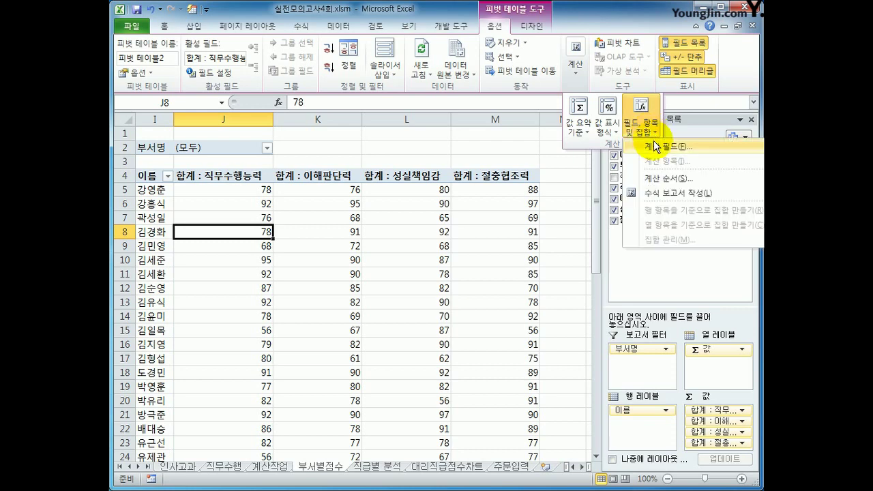
click(658, 146)
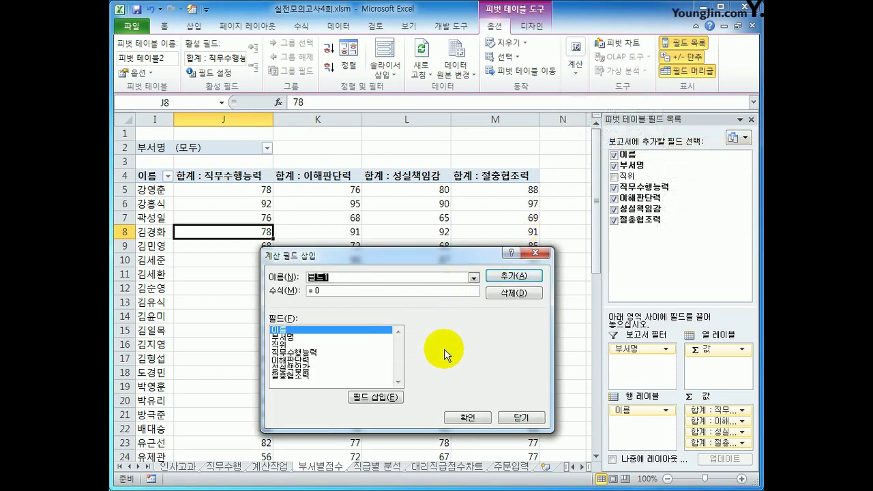
text(표준편차)
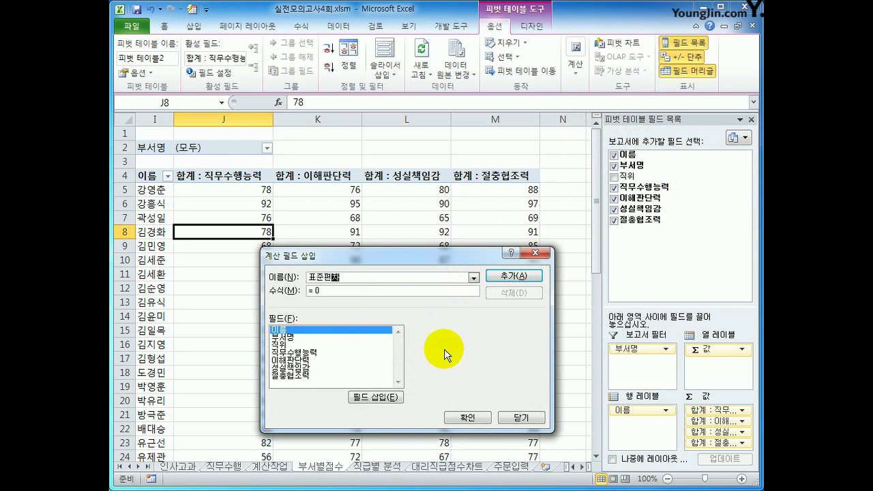
Define the 표준편차 formula as =stdev(직무수행능력, 이해판단력, 성실책임감, 절충협조력) and add the calculated field to the pivot table.
key(Tab)
text(=ㄴ)
key(BackSpace)
text(stdev()
click(338, 352)
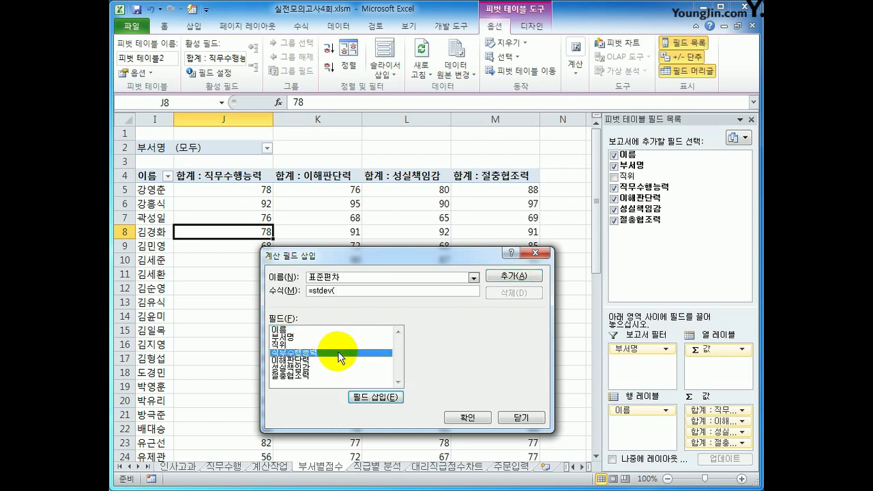
double_click(338, 351)
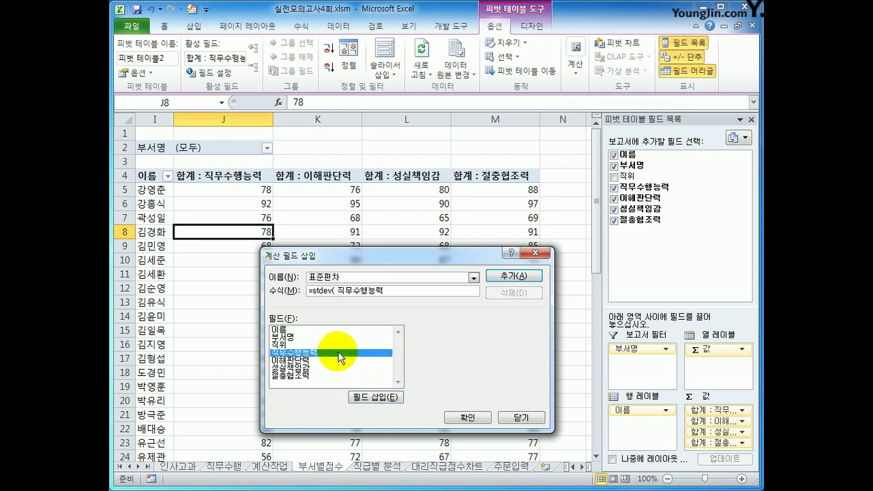
text(,)
click(323, 362)
double_click(323, 361)
text(,)
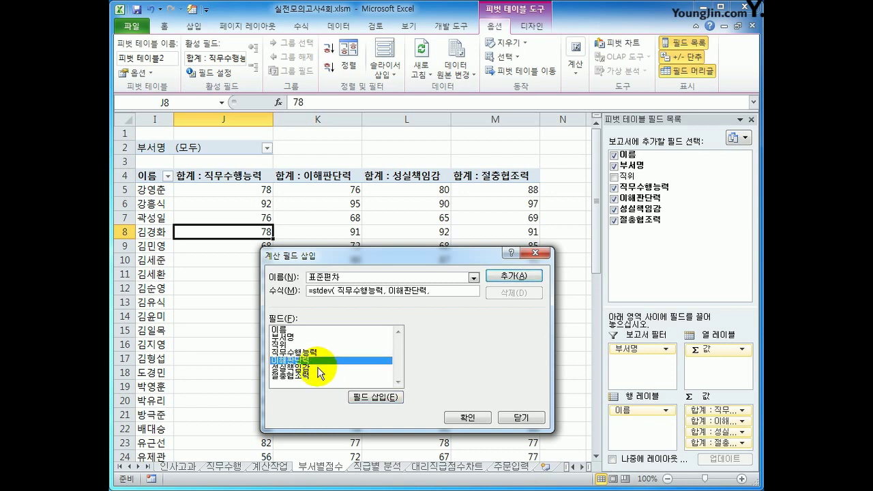
double_click(318, 369)
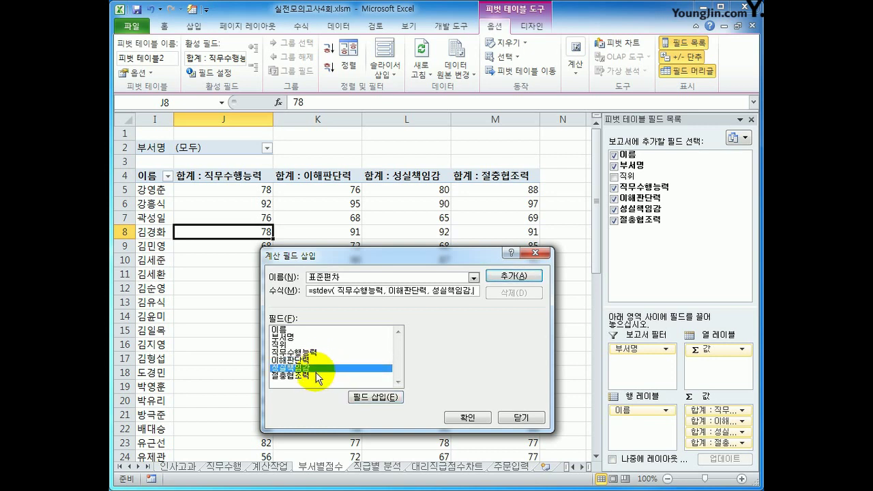
text(,)
double_click(313, 375)
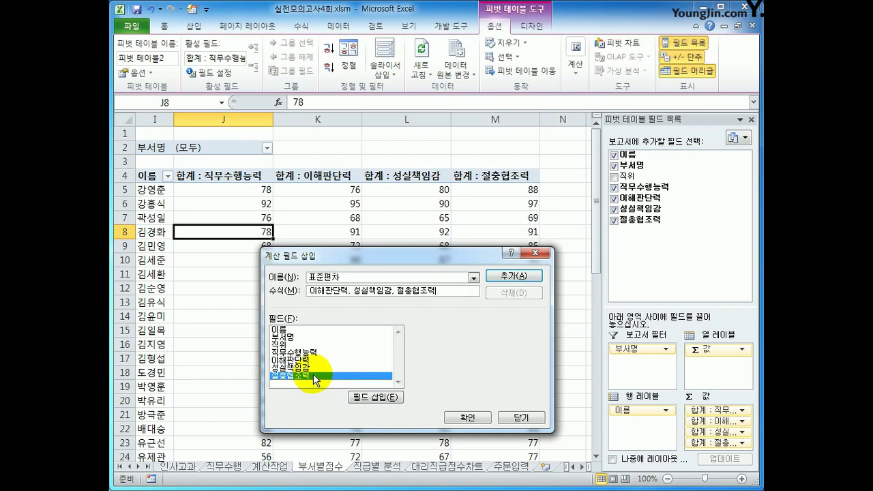
text())
click(514, 276)
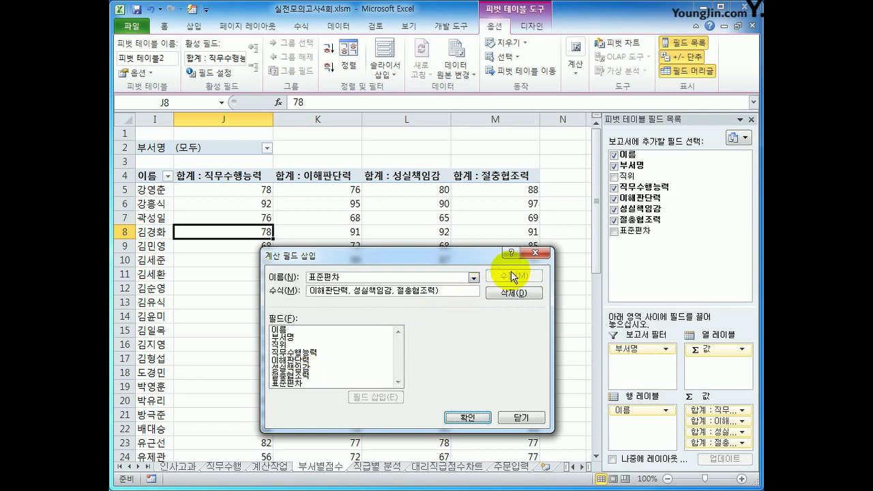
click(468, 417)
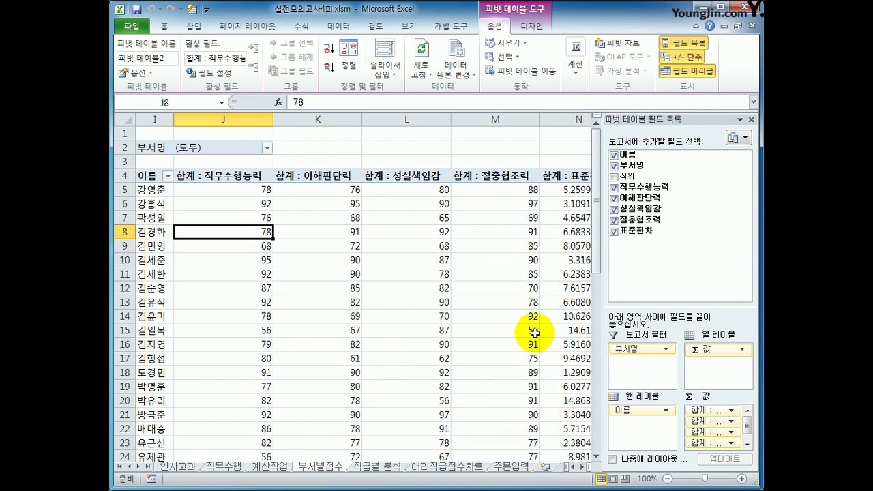
Format the values of the 표준편차 field with the 숫자 category and 2 decimal places.
click(580, 467)
click(580, 467)
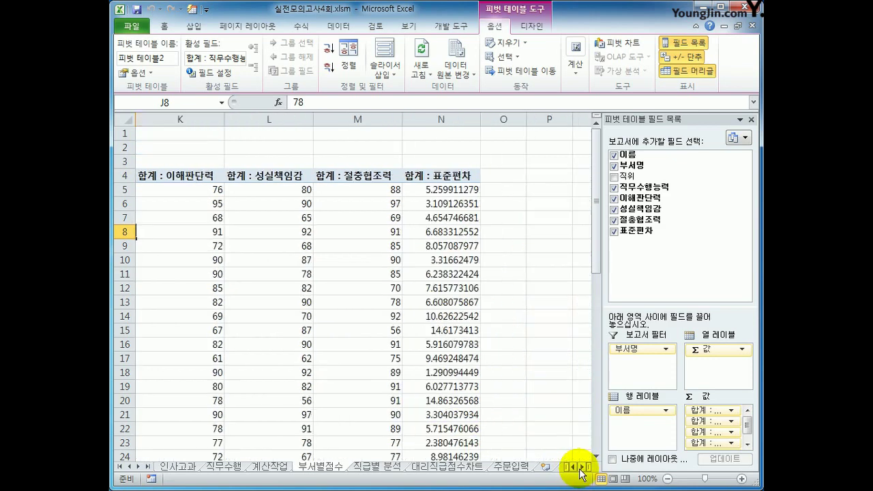
click(451, 179)
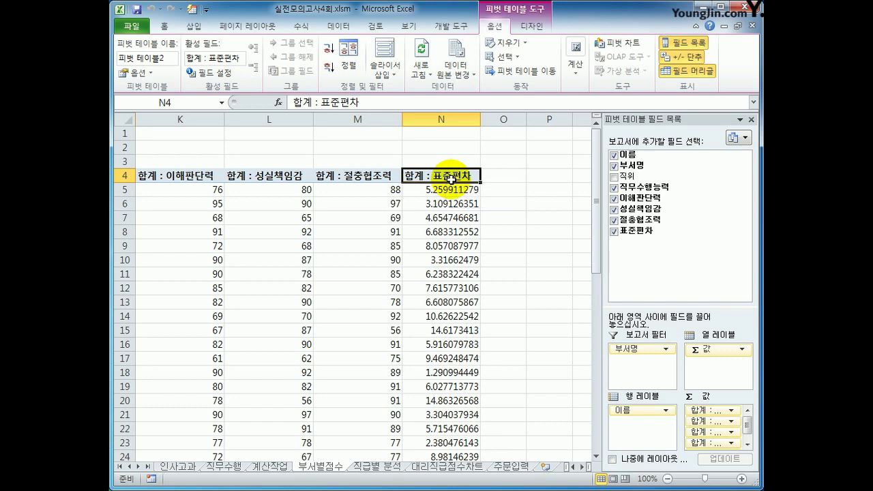
right_click(451, 179)
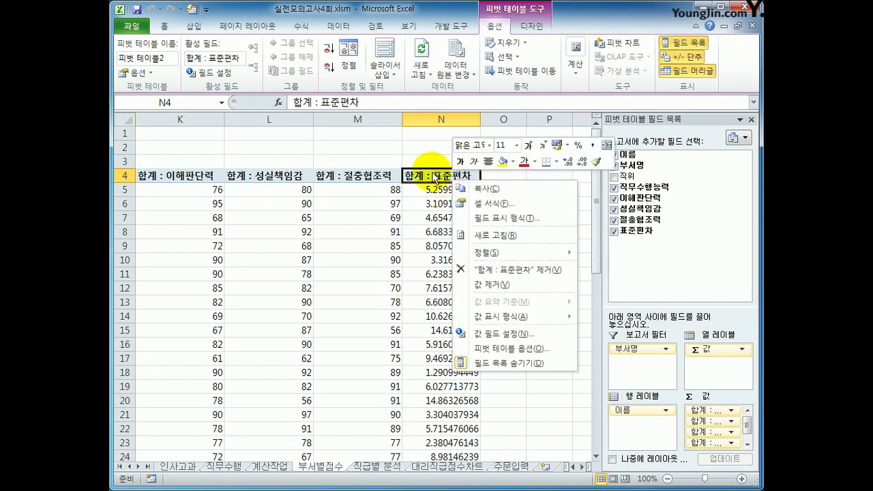
click(497, 340)
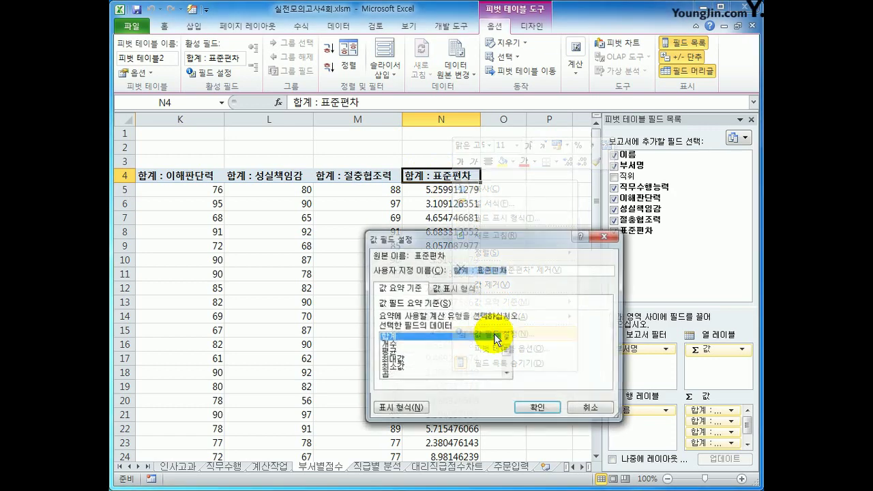
drag(464, 232, 307, 113)
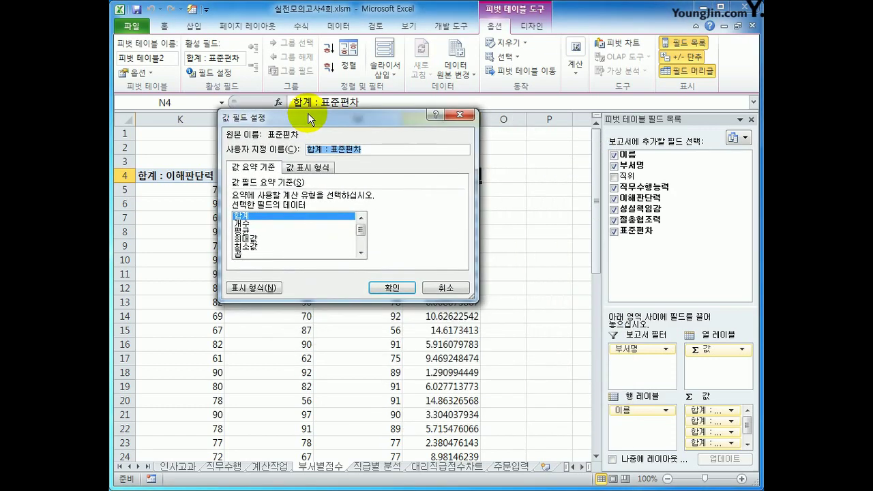
click(253, 287)
click(343, 249)
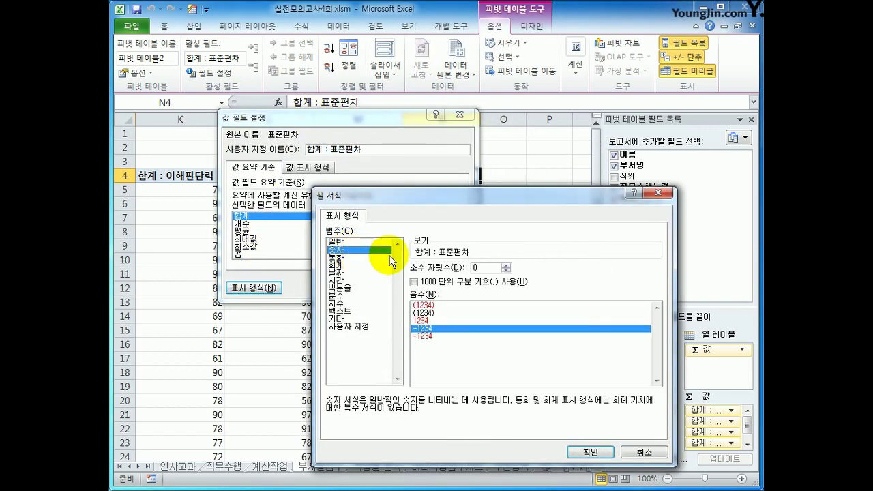
click(507, 266)
click(507, 266)
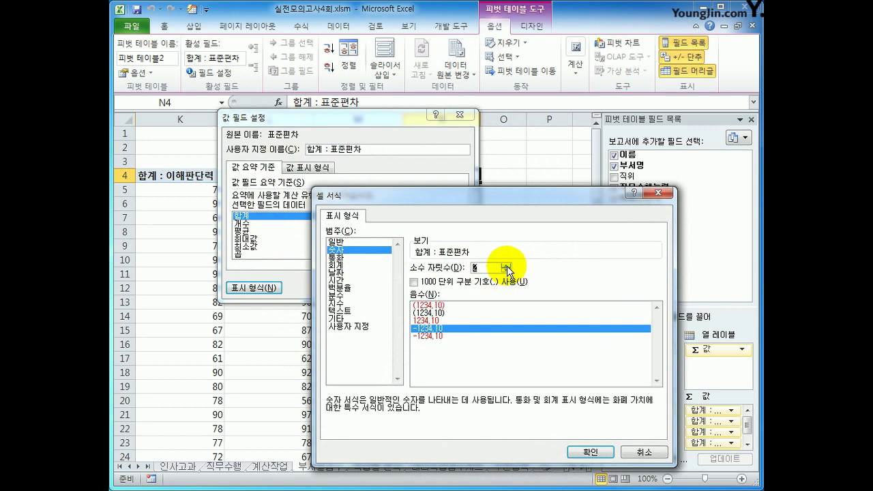
click(588, 452)
click(393, 287)
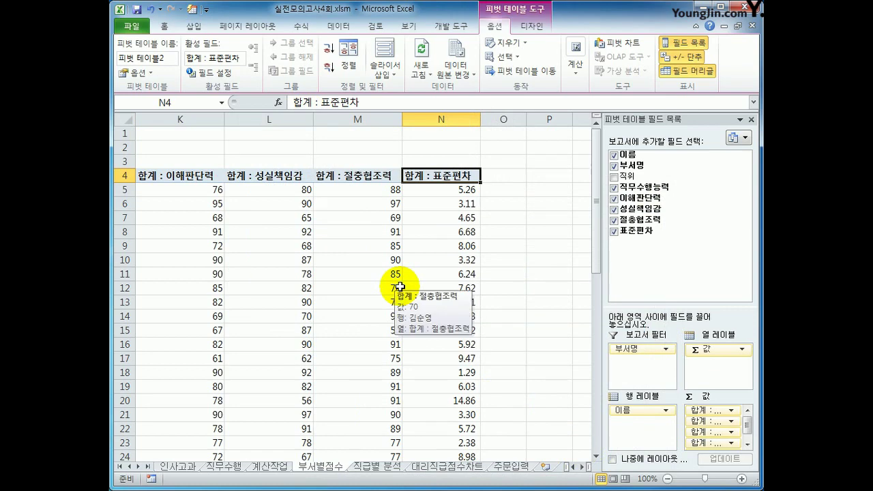
Filter the pivot table's 부서명 report filter to 관리부.
click(573, 468)
click(572, 468)
click(572, 468)
click(313, 147)
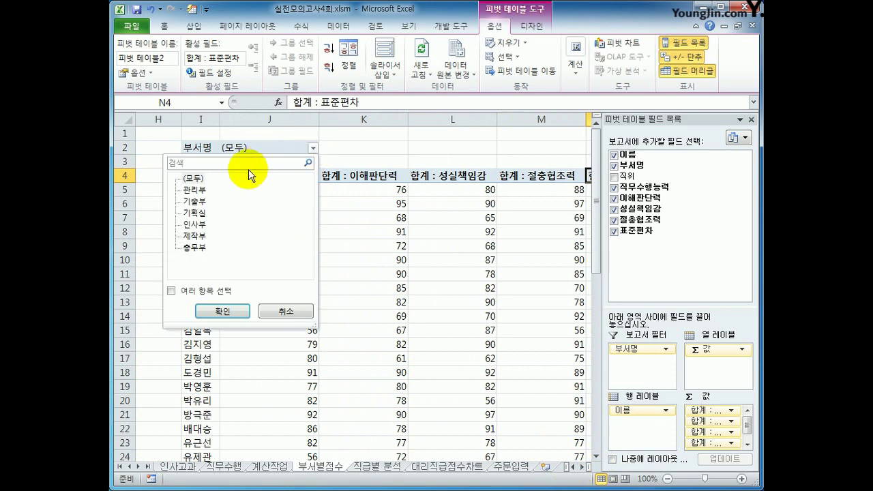
click(195, 192)
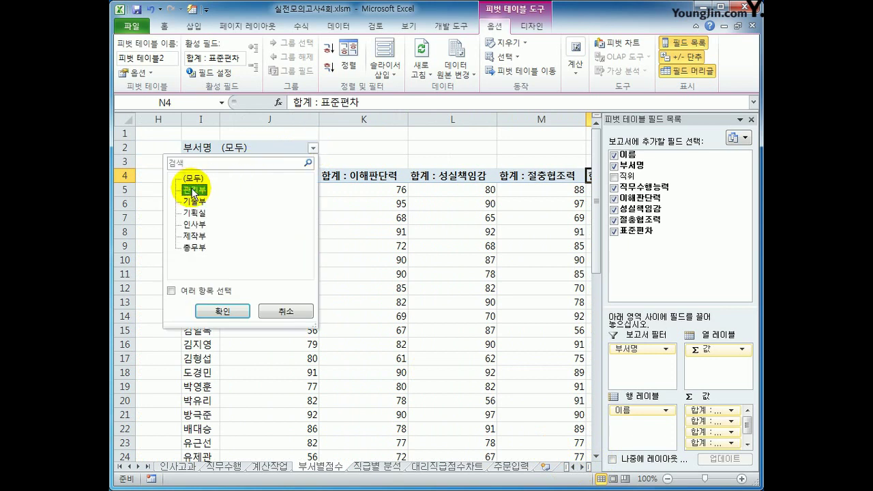
click(223, 311)
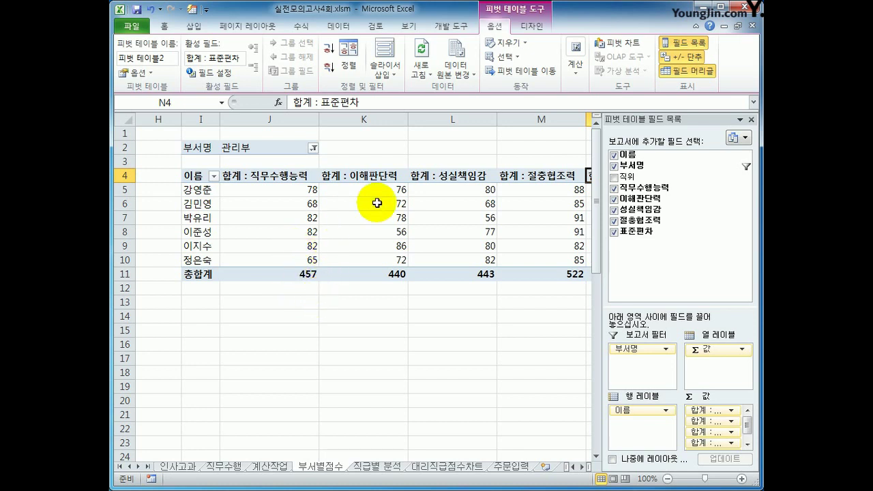
Change the summary function of the 직무수행능력 and 이해판단력 pivot value fields to 평균.
click(544, 179)
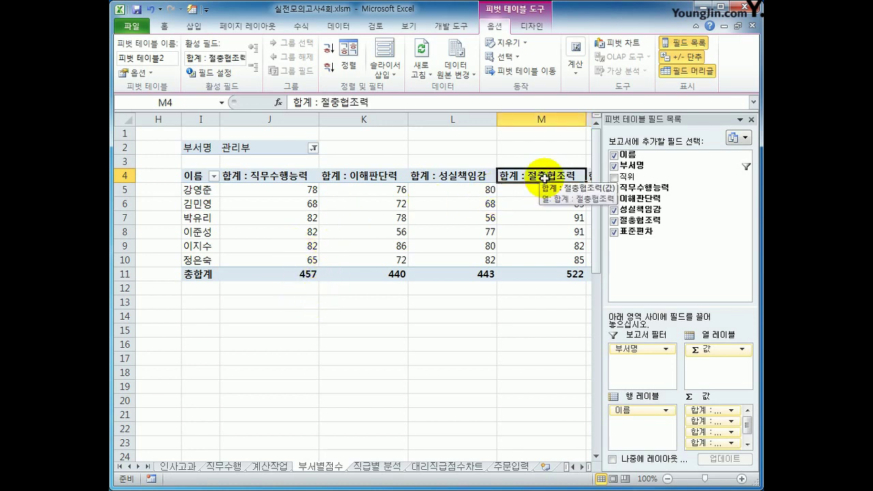
click(282, 174)
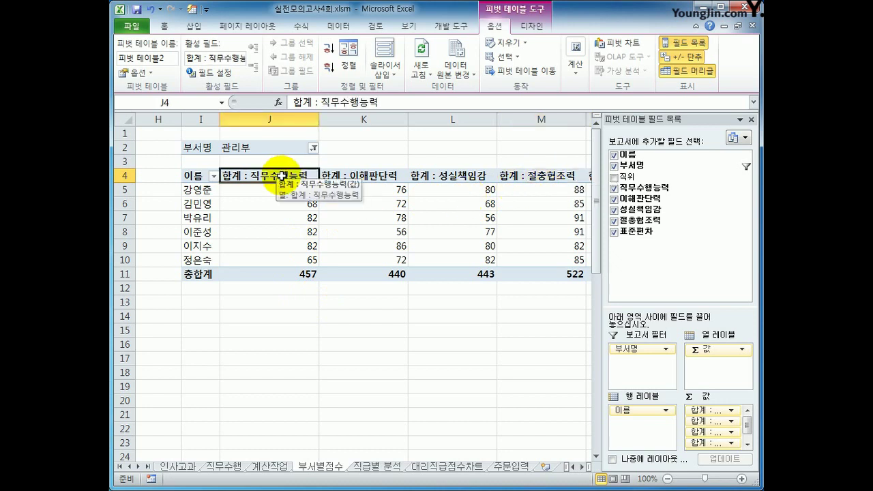
right_click(281, 176)
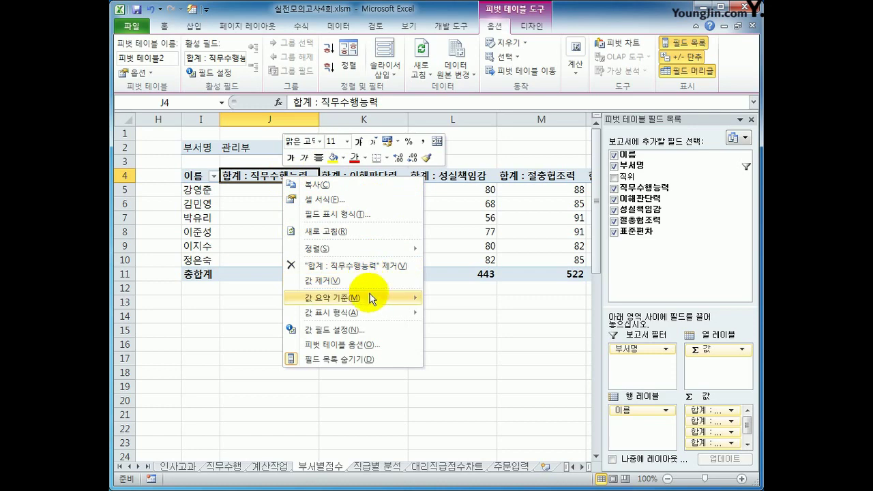
mouse_move(372, 299)
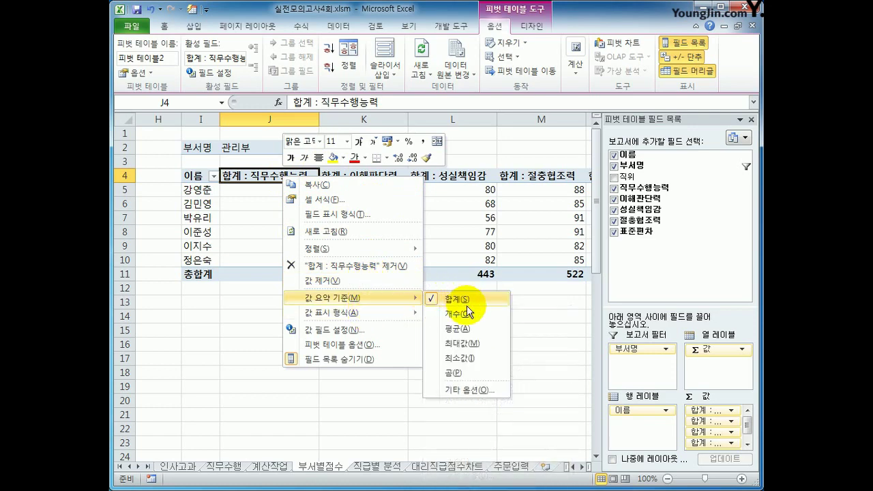
click(469, 331)
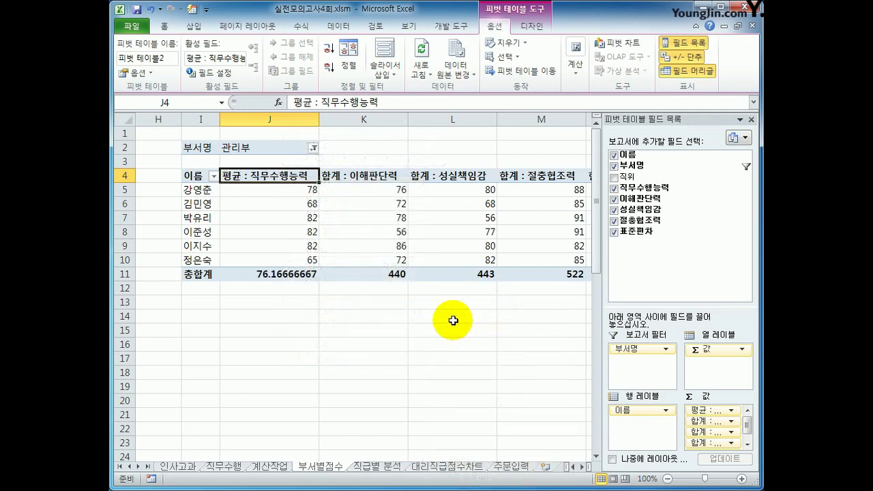
right_click(358, 176)
mouse_move(433, 298)
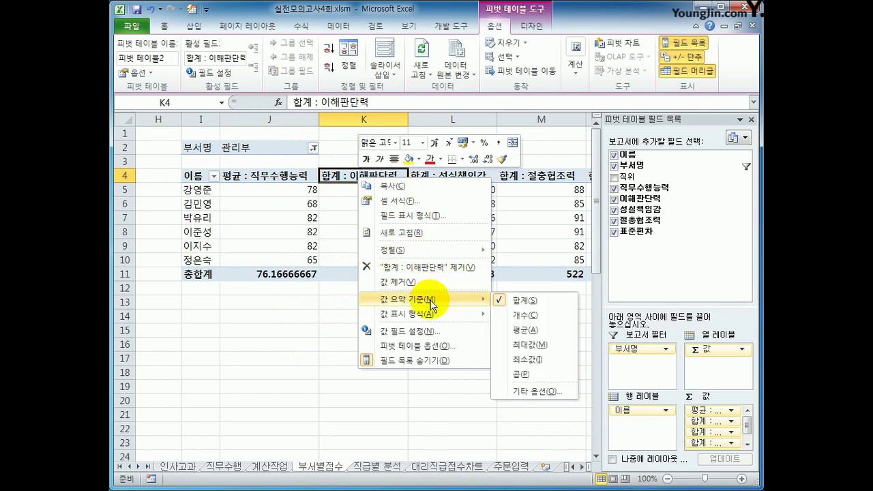
click(510, 330)
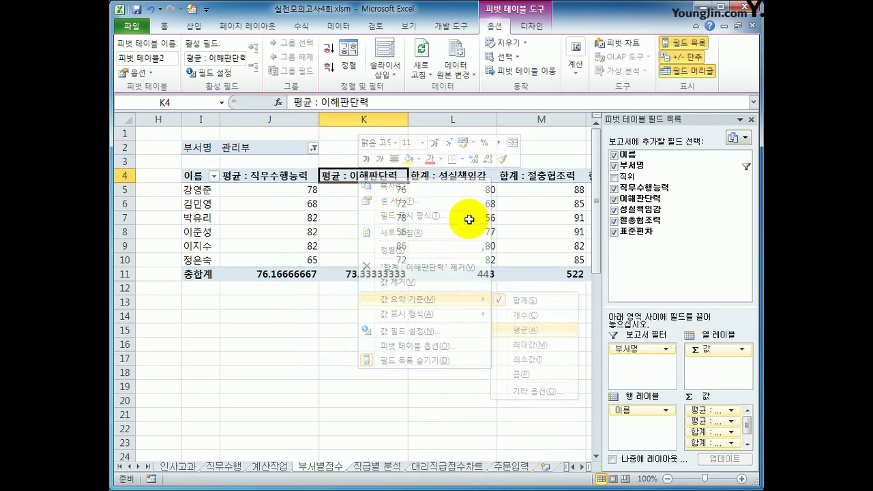
Change the summary function of the 성실책임감 and 절충협조력 pivot value fields to 평균.
right_click(446, 178)
mouse_move(523, 300)
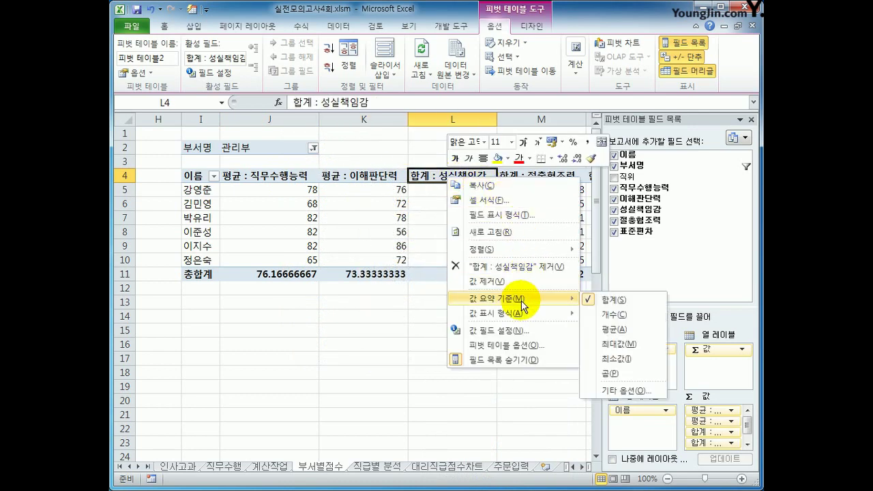
click(610, 330)
click(542, 177)
right_click(541, 176)
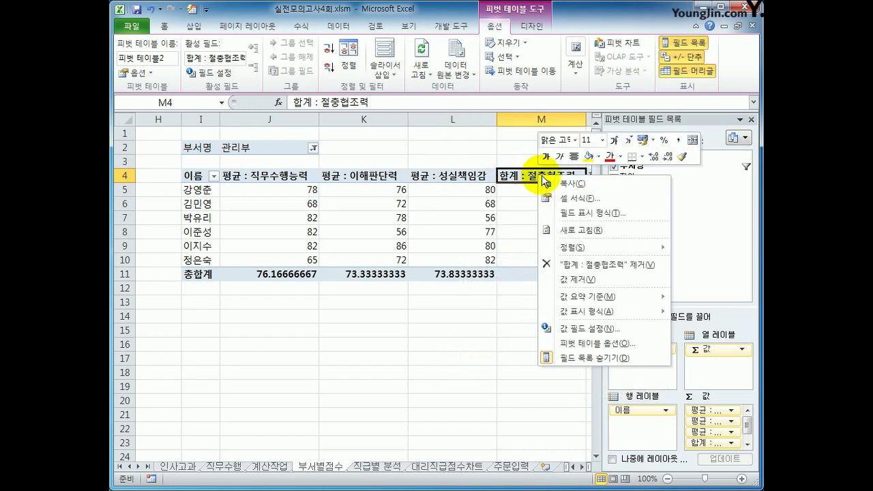
mouse_move(625, 303)
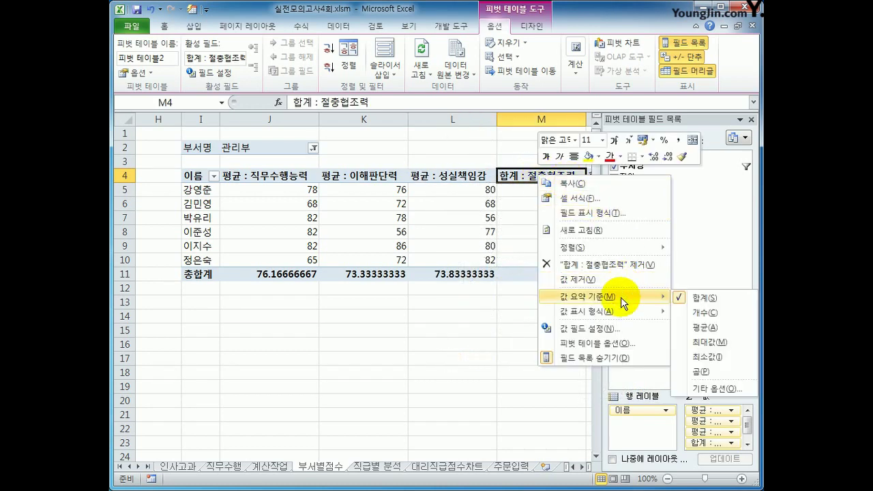
click(703, 328)
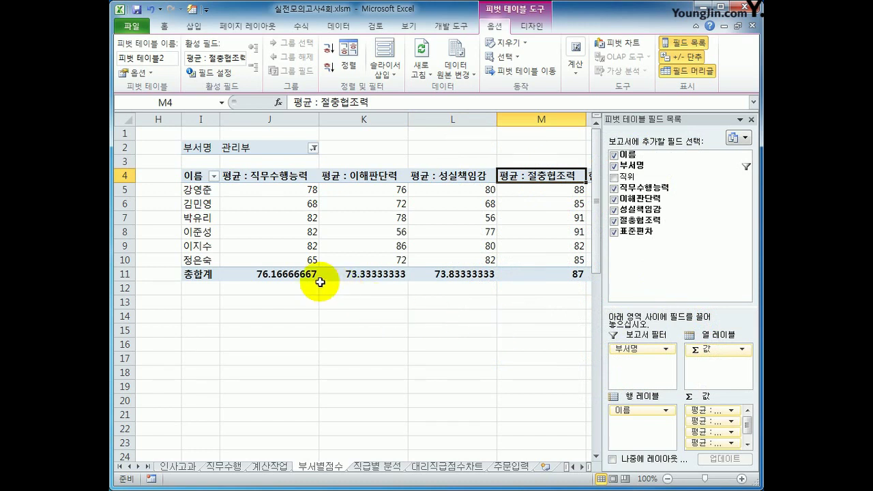
Apply the comma style to the pivot table's 총합계 values in J11:N11.
drag(287, 273, 512, 283)
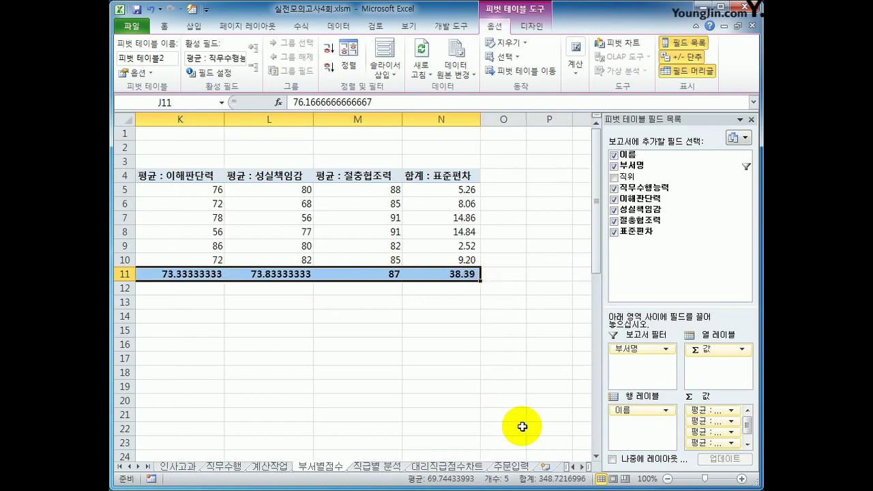
click(573, 467)
click(573, 467)
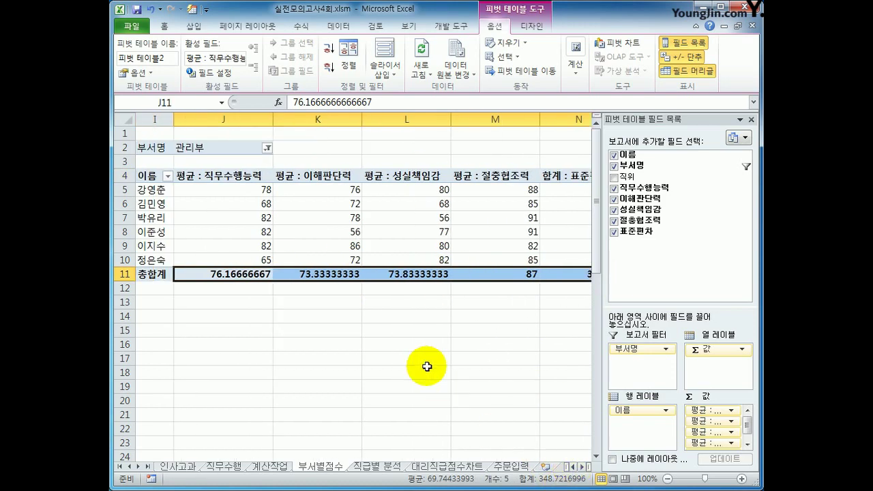
click(164, 26)
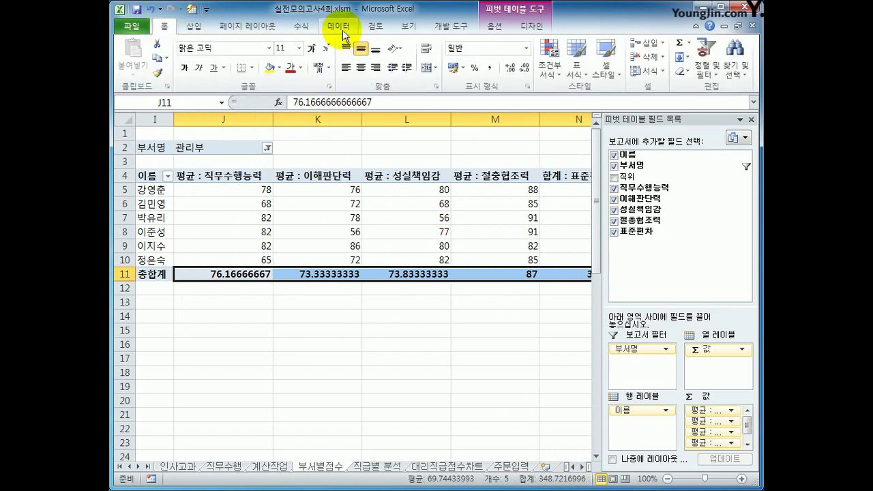
click(489, 68)
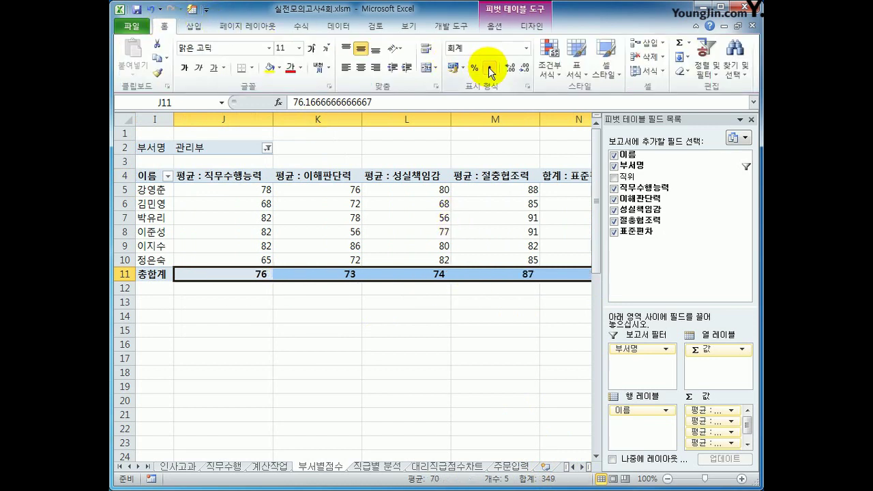
Apply the 보고서 1 AutoFormat to the pivot table.
click(318, 276)
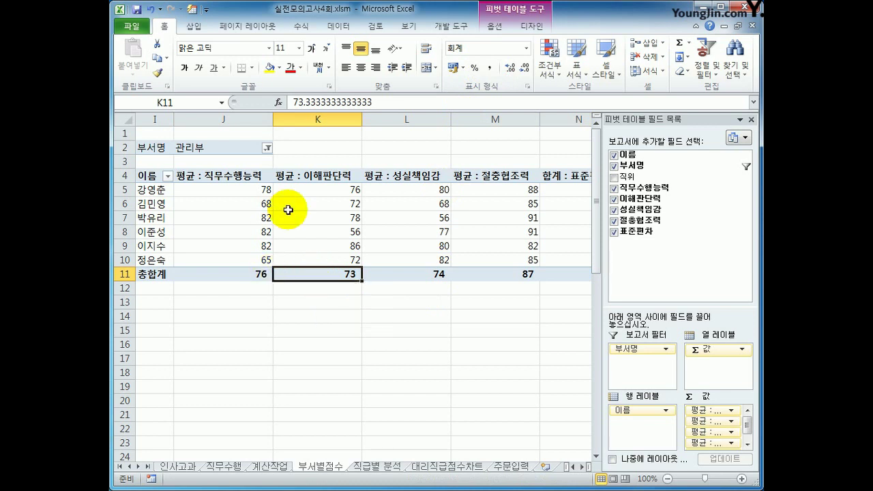
click(193, 10)
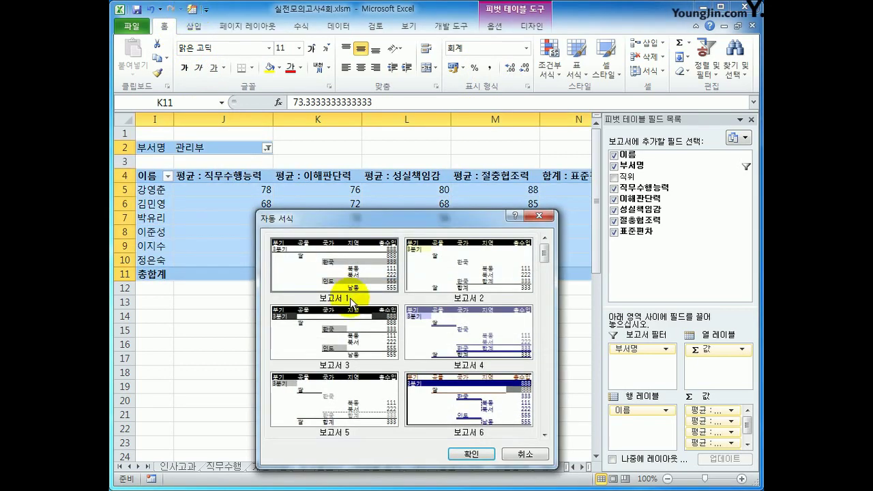
click(473, 454)
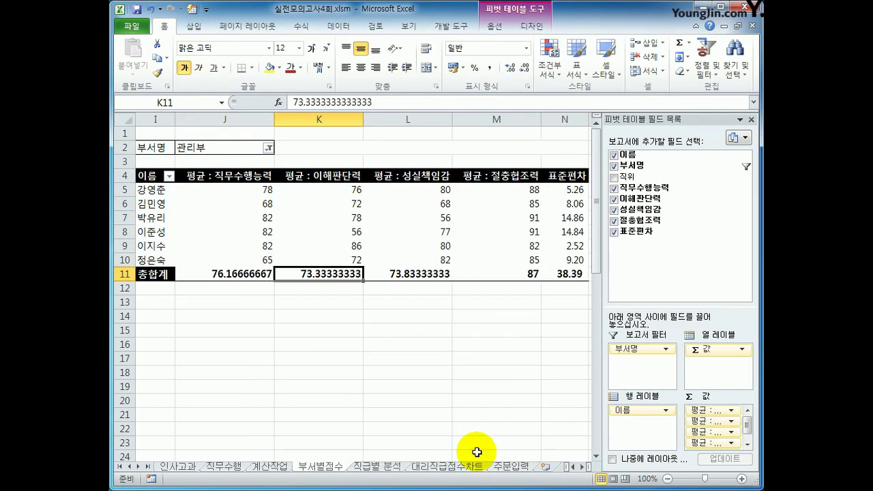
Locate the 자동 서식 command under 모든 명령 in the Quick Access Toolbar customization options, leaving the toolbar as it is.
click(207, 12)
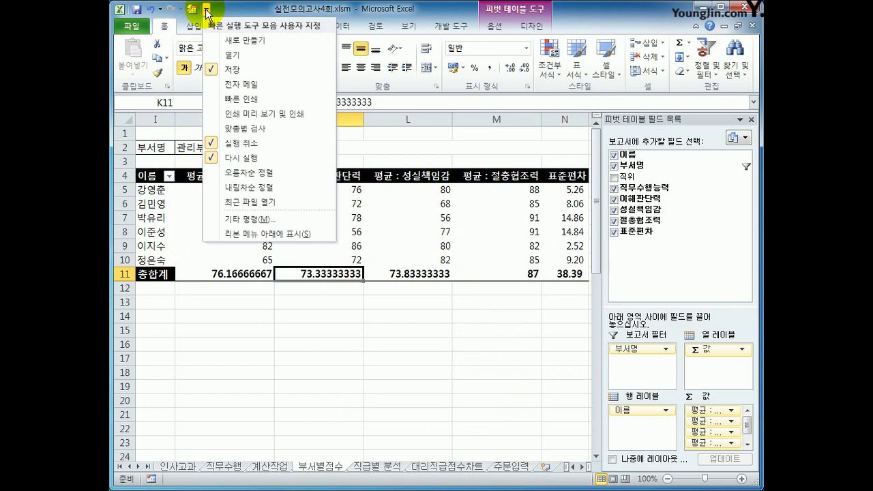
click(251, 219)
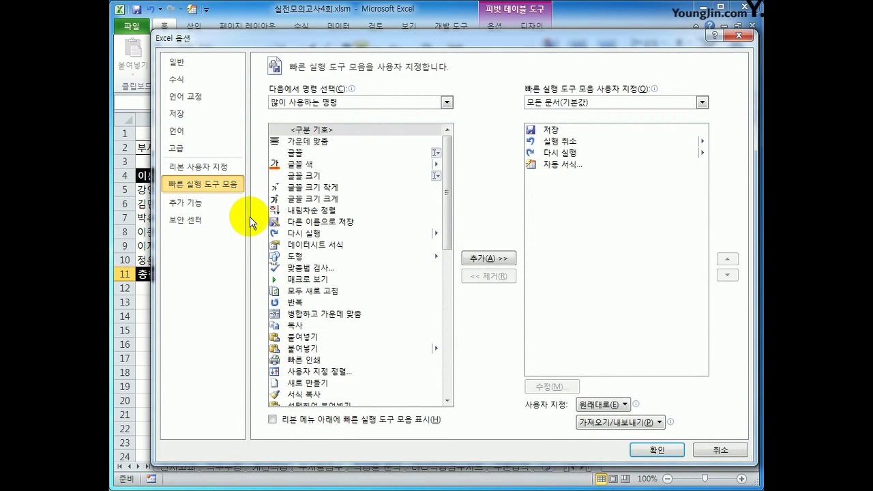
click(329, 103)
click(331, 140)
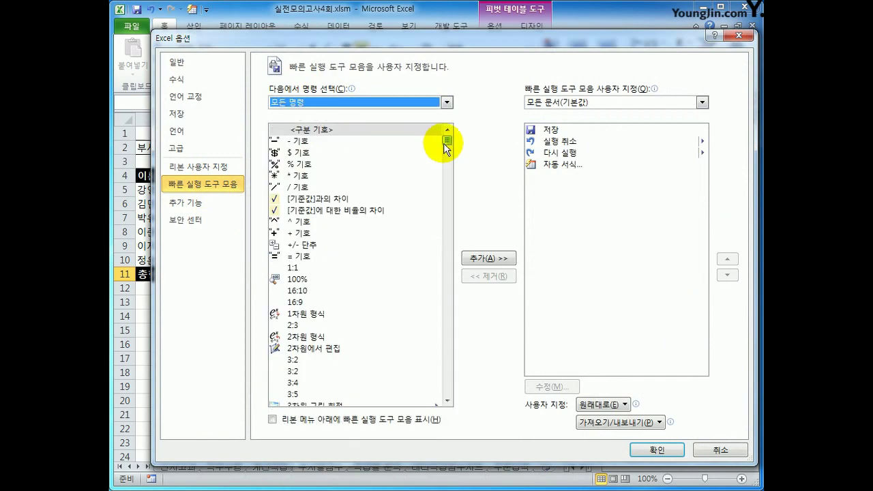
drag(447, 142, 447, 321)
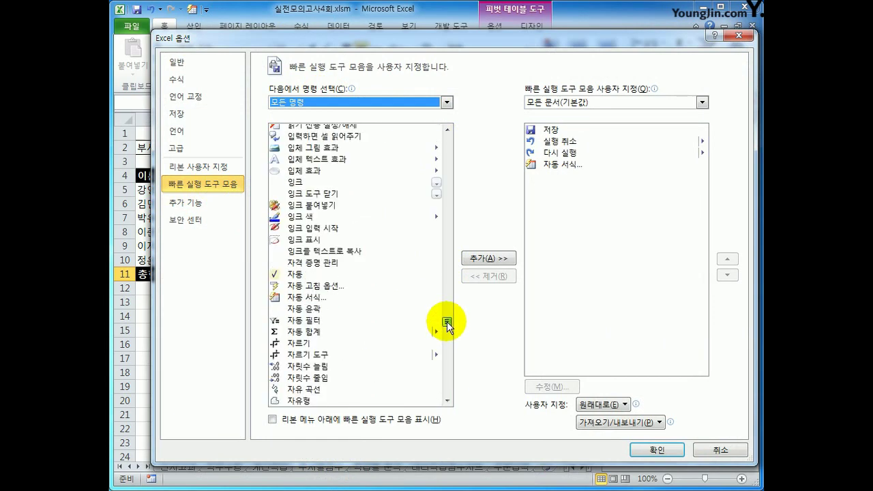
click(305, 299)
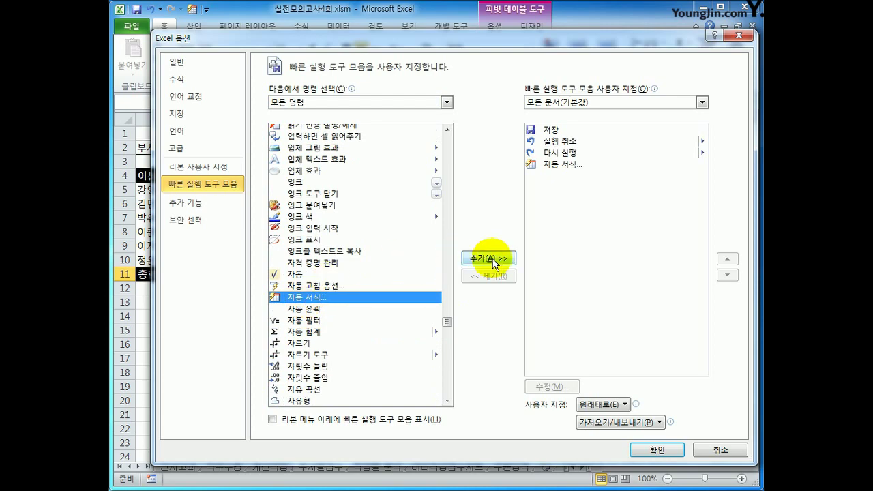
click(720, 450)
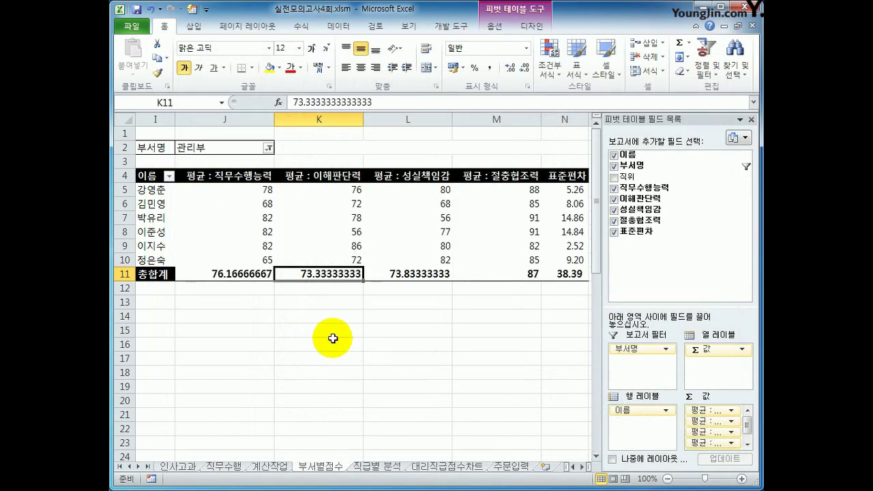
Format the 총합계 values in J11:N11 of the restyled pivot table with the comma style.
click(332, 333)
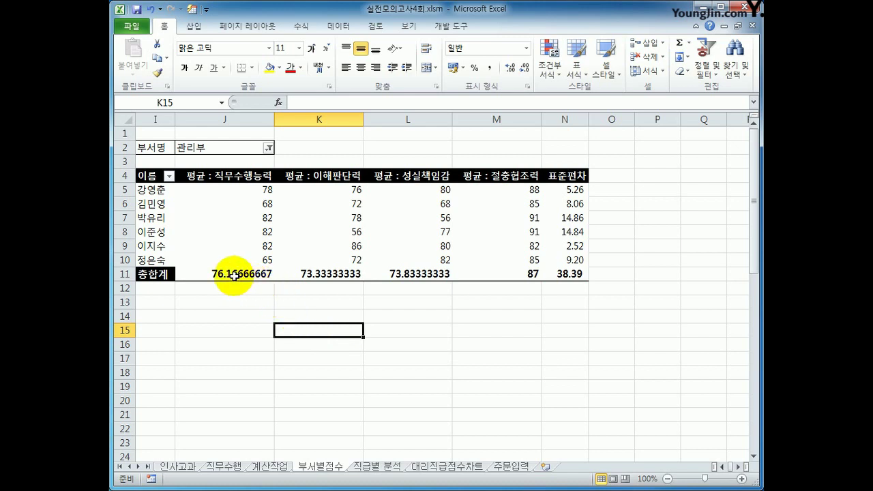
drag(234, 275, 579, 275)
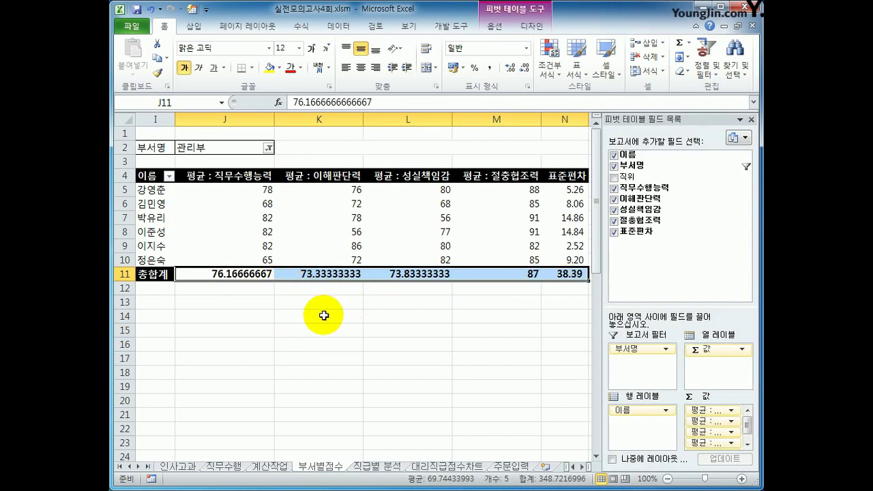
click(488, 68)
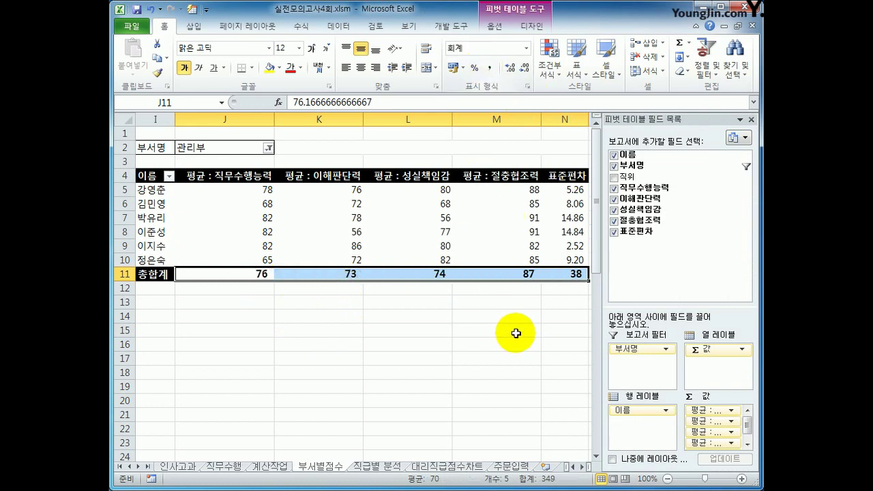
click(514, 334)
click(652, 334)
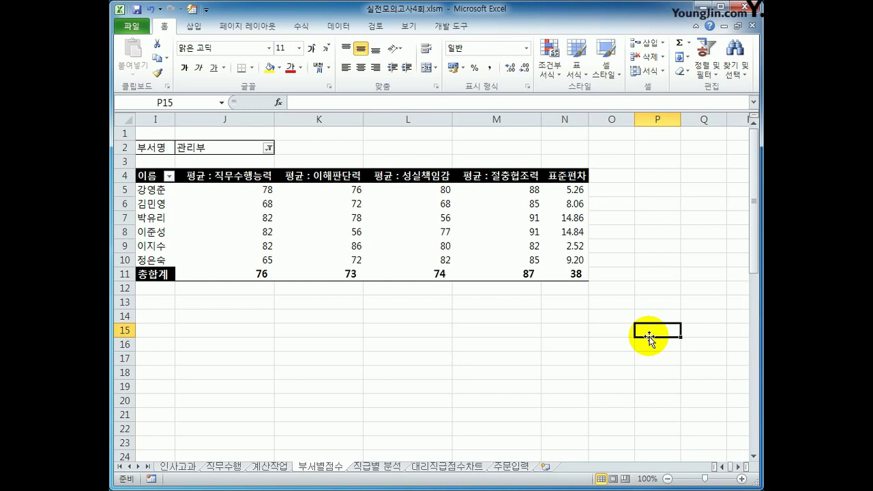
click(244, 178)
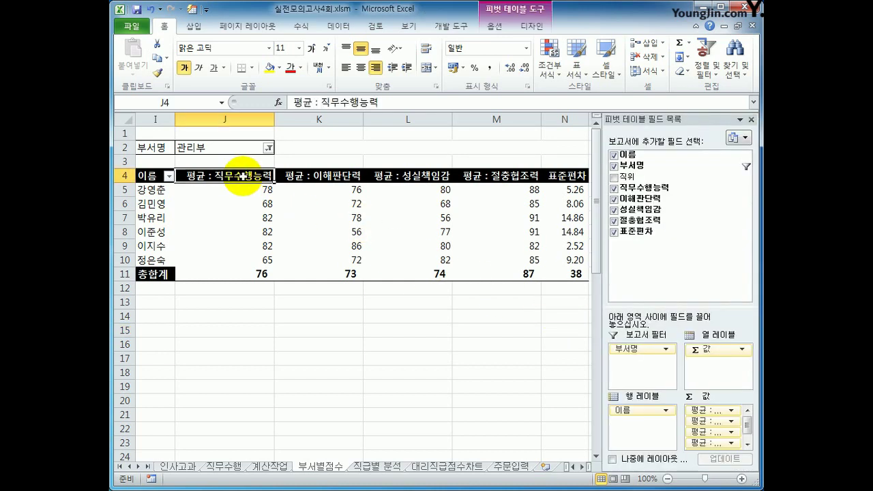
right_click(244, 179)
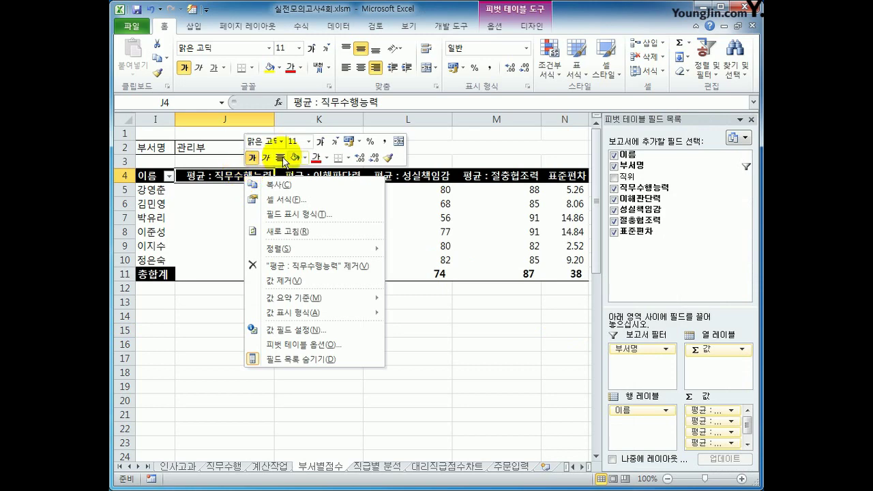
click(360, 331)
click(455, 404)
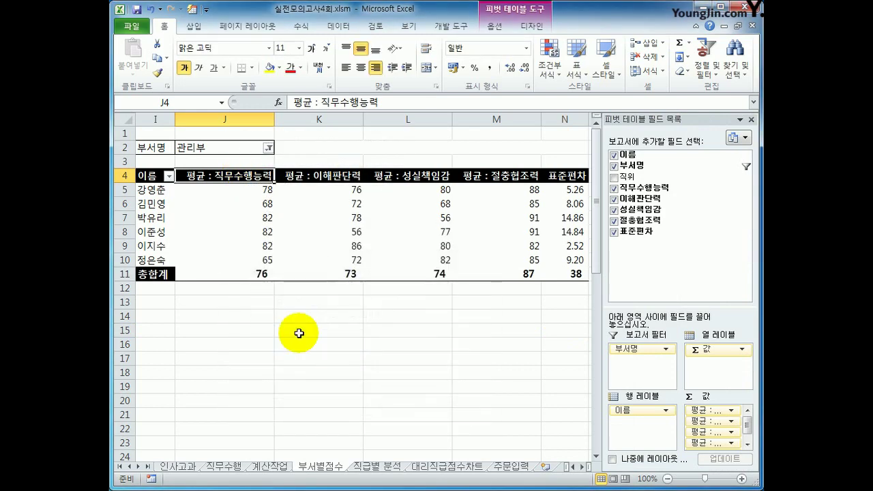
Reapply the comma style to the 총합계 row, from 직무수행능력 through 표준편차.
drag(234, 279, 579, 273)
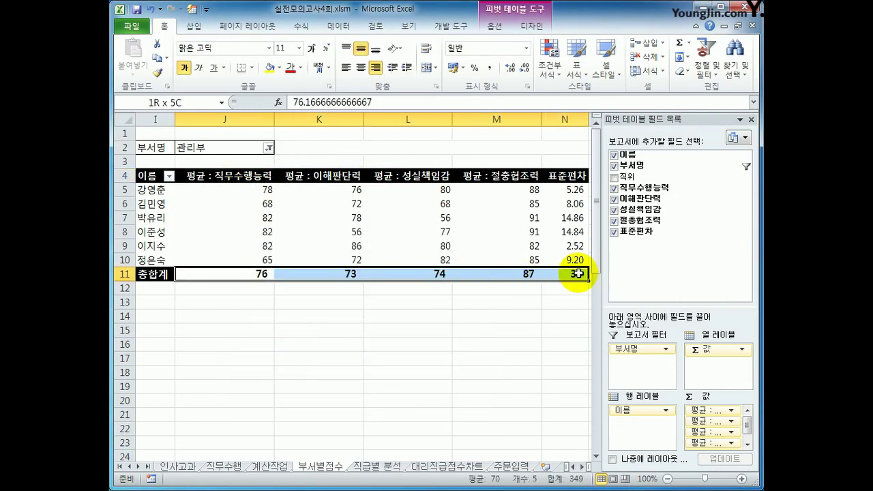
click(491, 69)
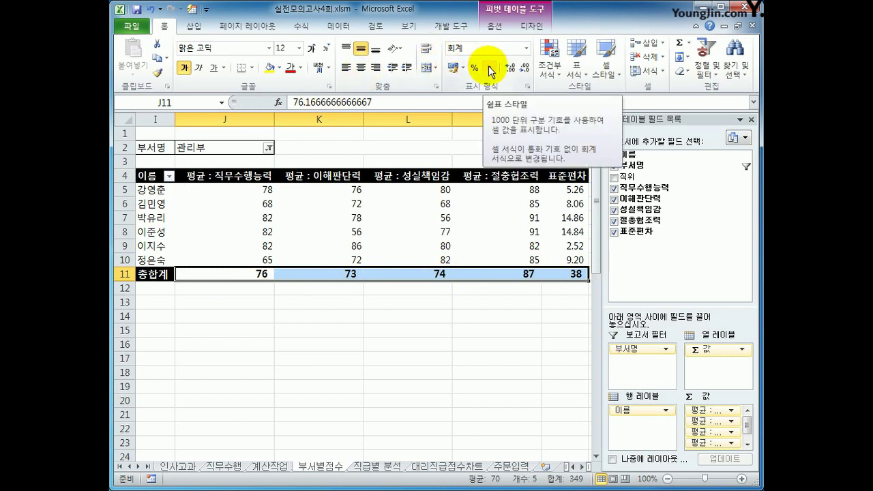
click(476, 335)
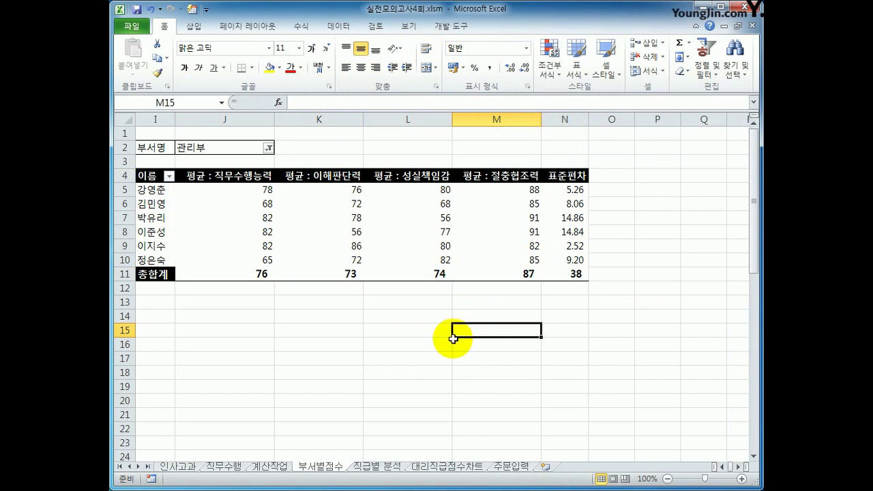
Switch to the 직급별 분석 worksheet.
click(373, 470)
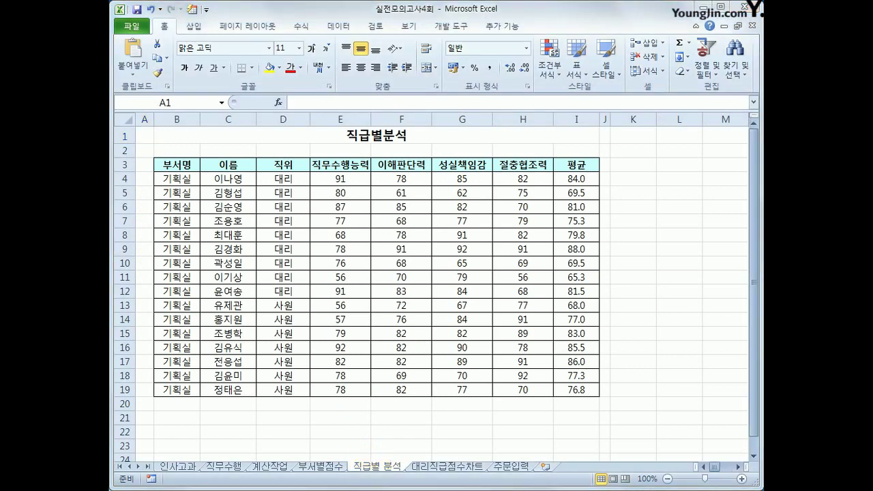
Start recording a macro named 필터, stored in the current workbook.
click(457, 455)
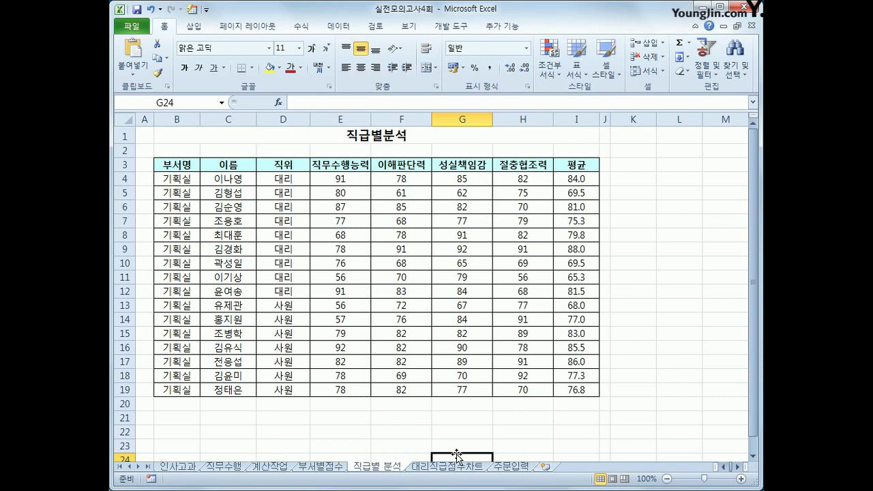
click(658, 251)
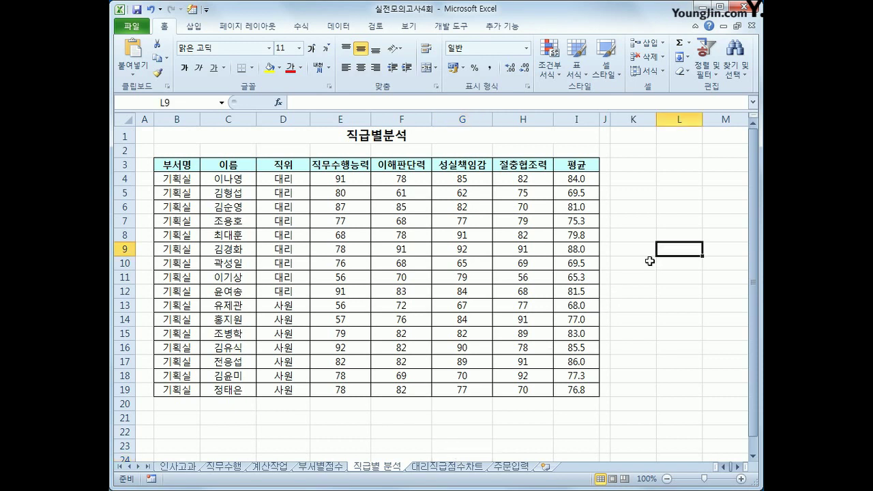
click(156, 480)
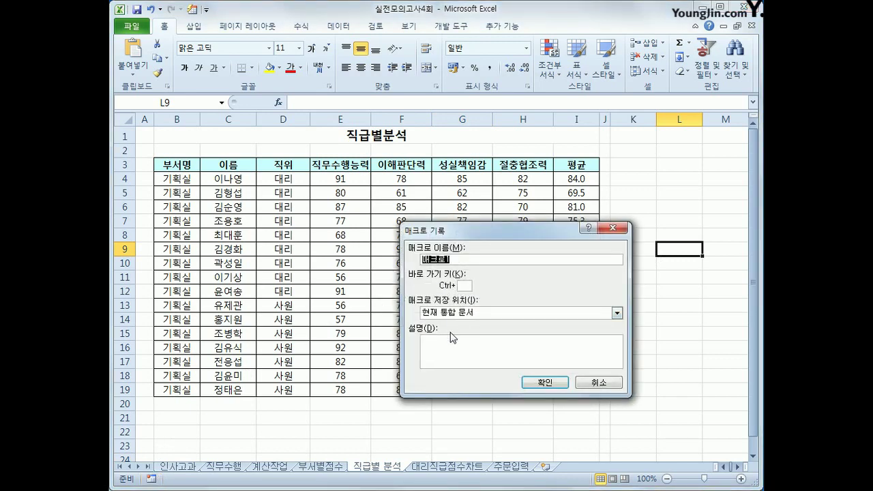
text(V)
text(필터)
click(531, 384)
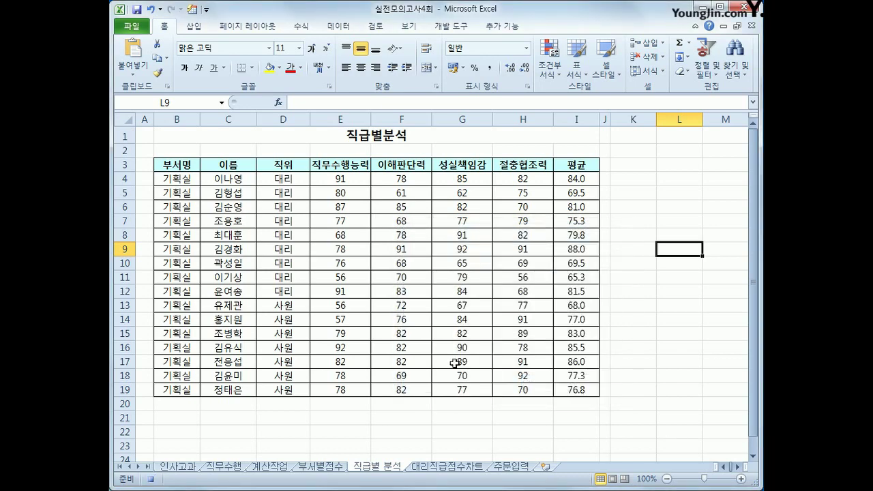
Turn on automatic filtering for the header row of the 직급별분석 table.
click(382, 166)
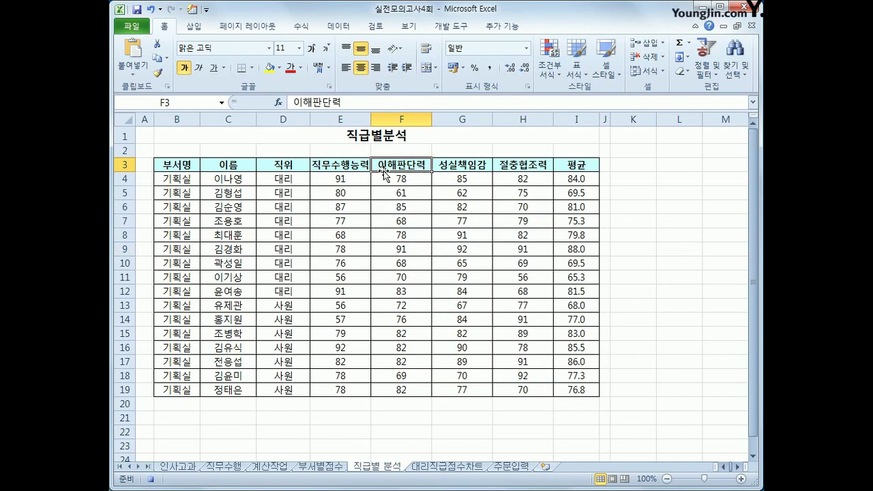
click(301, 26)
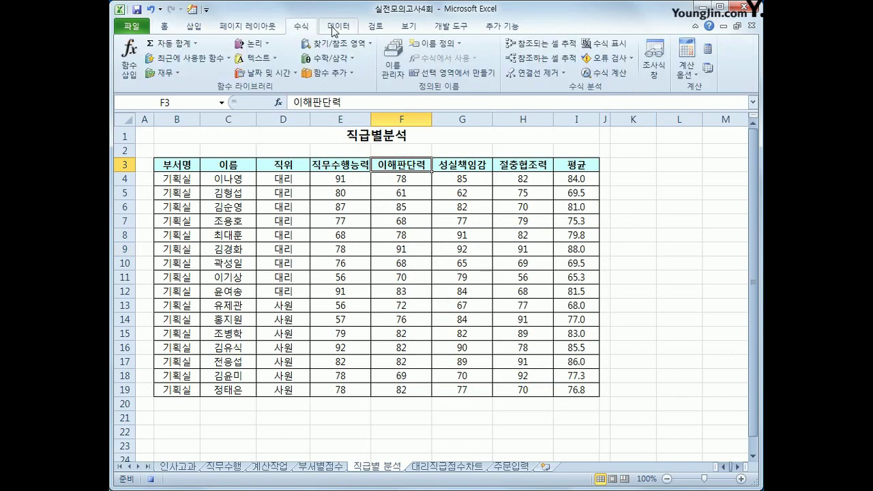
click(336, 29)
click(413, 56)
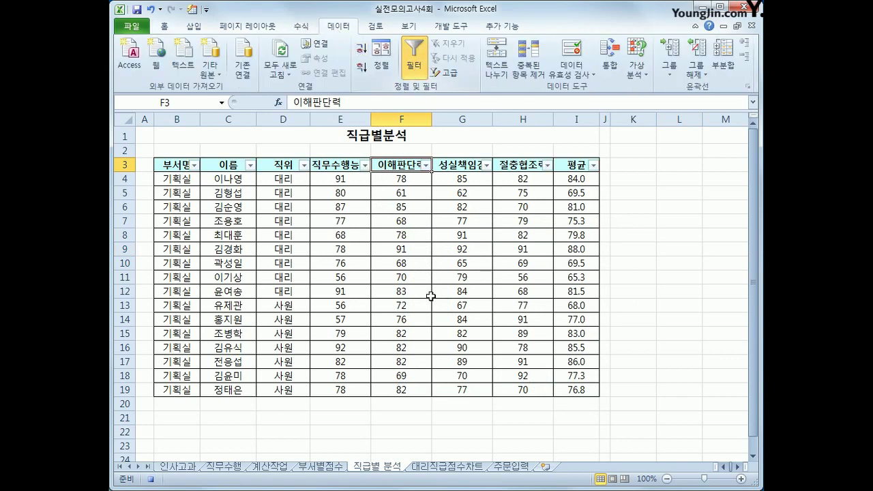
Filter the 평균 column to values greater than or equal to 80 and stop recording the macro.
click(594, 166)
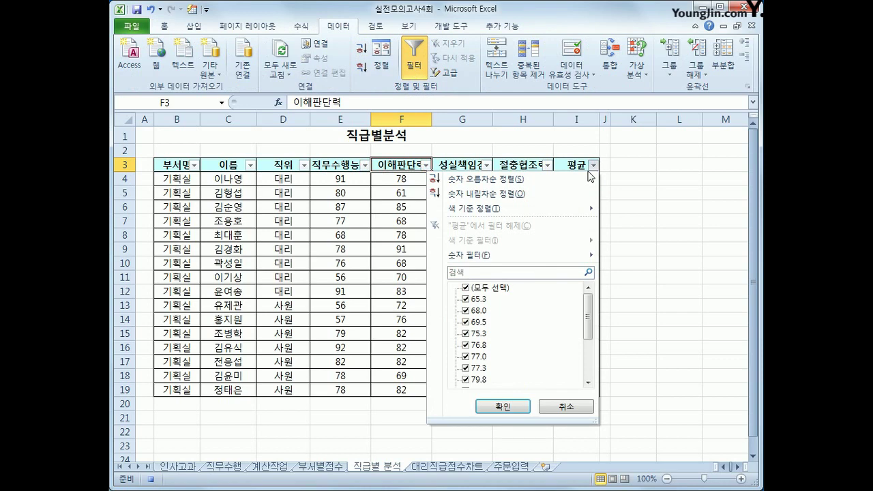
mouse_move(535, 258)
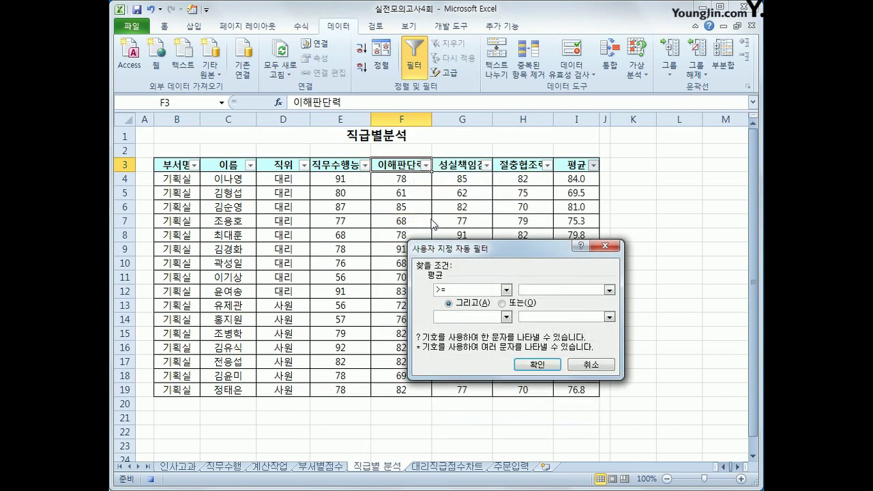
text(80)
click(541, 366)
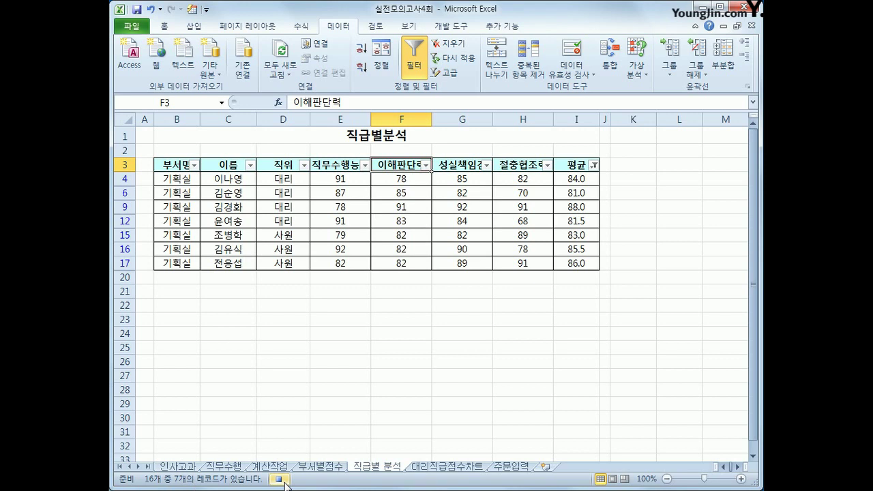
click(481, 387)
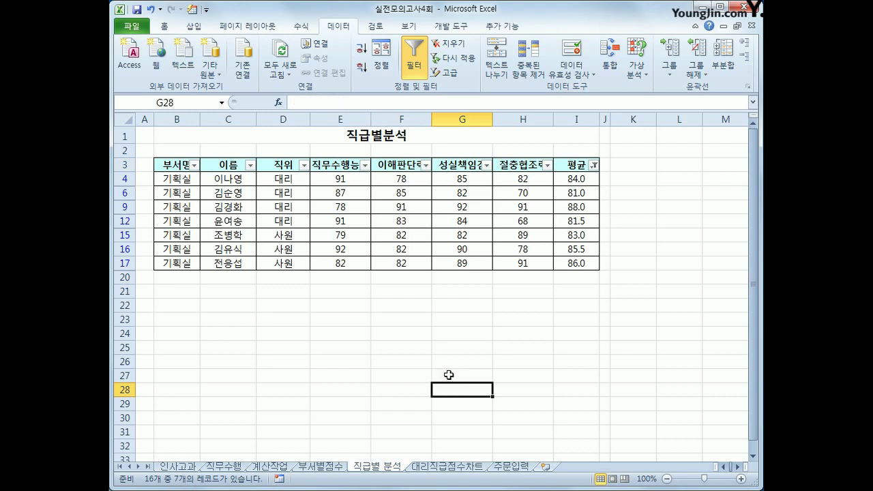
Draw a rectangle about 3.81 cm wide and 1.16 cm high over K3:L4 and label it 점수조회.
click(200, 27)
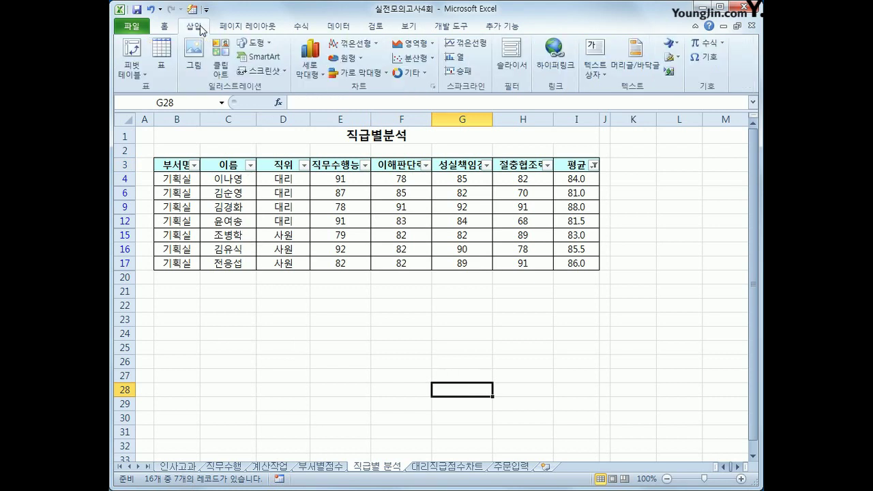
click(254, 44)
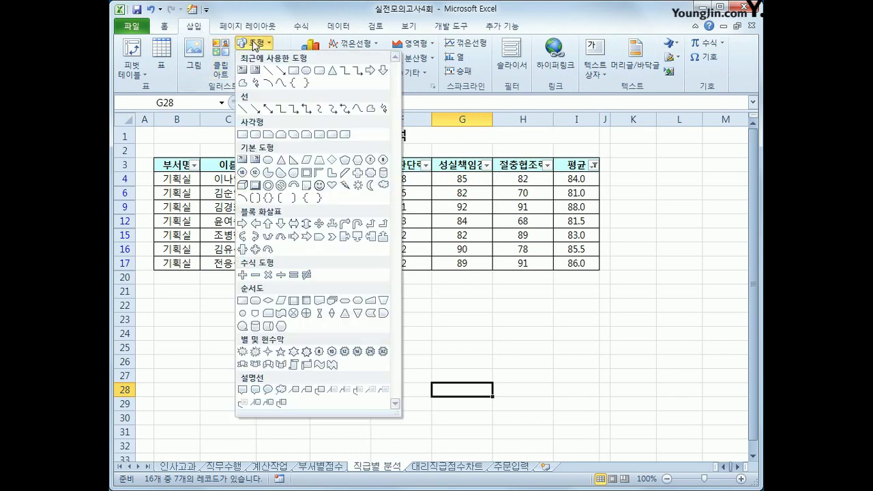
click(244, 136)
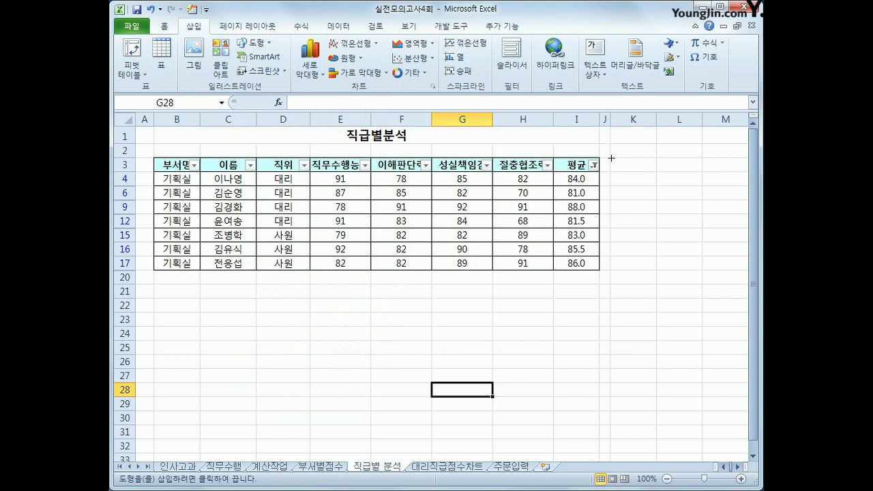
drag(611, 157, 702, 179)
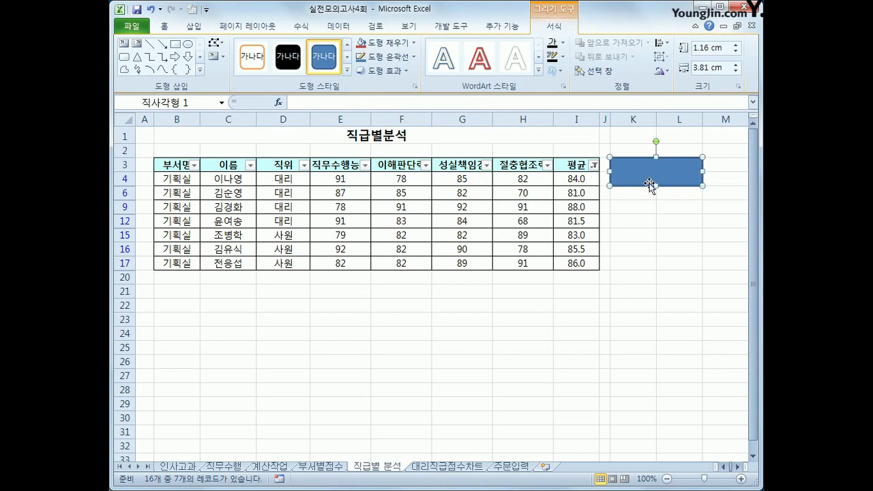
text(점수조회)
Center the 점수조회 text vertically and horizontally within the rectangle.
click(641, 185)
click(167, 28)
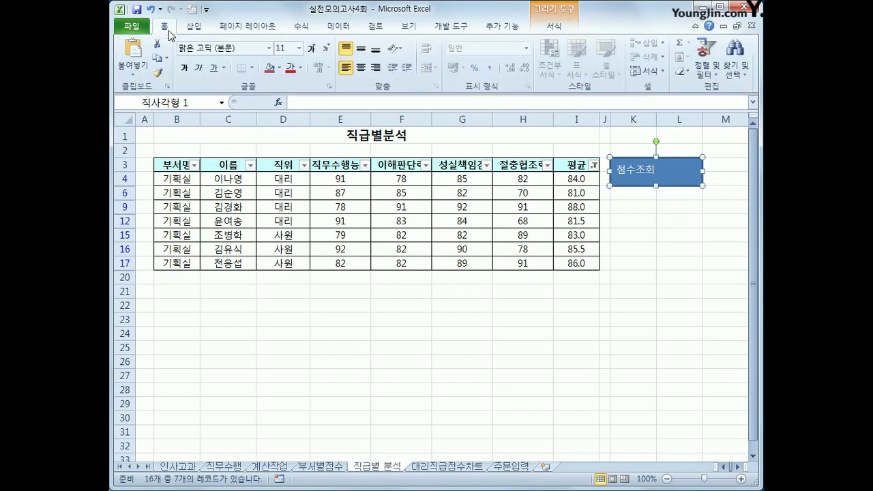
click(361, 48)
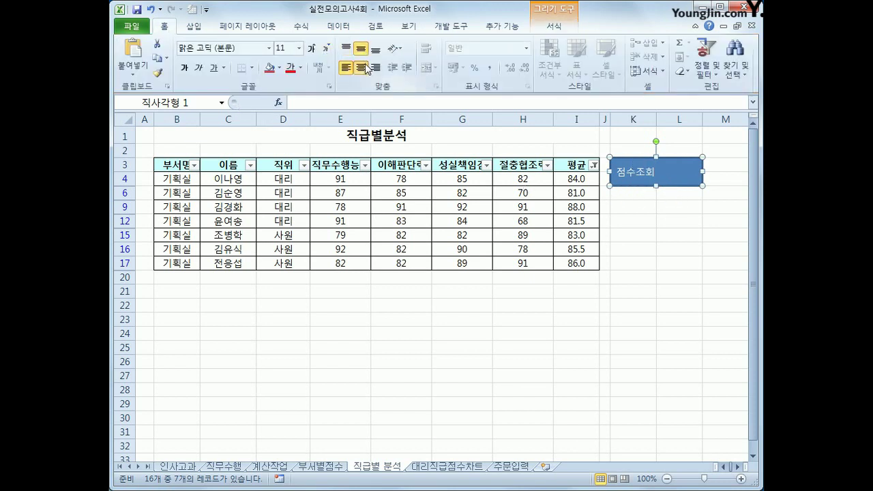
click(362, 68)
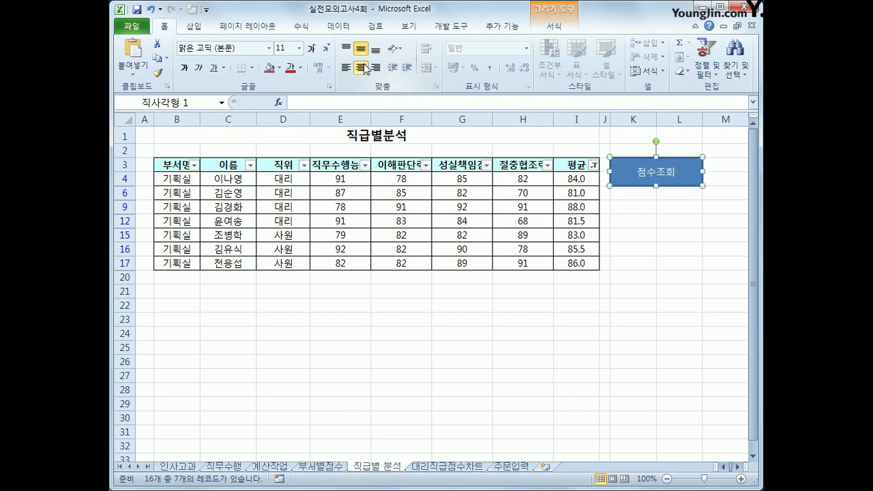
Assign the 필터 macro to the 점수조회 rectangle and deselect the shape.
right_click(640, 171)
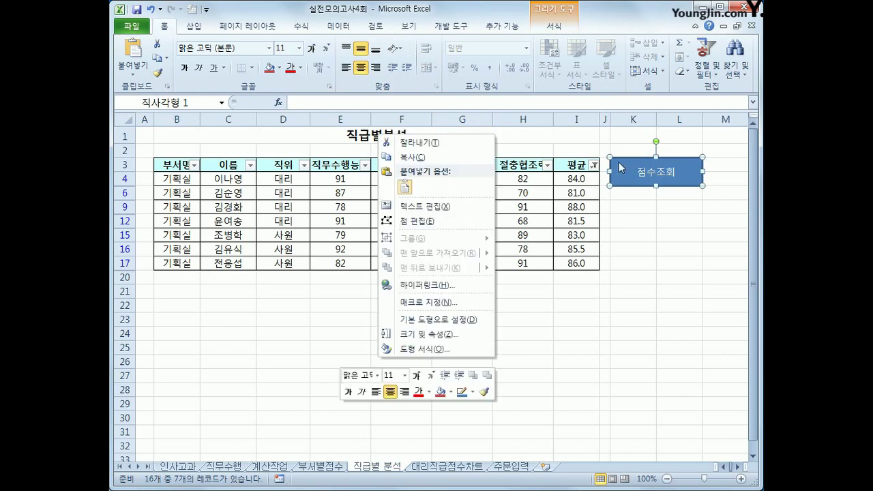
click(432, 307)
click(332, 235)
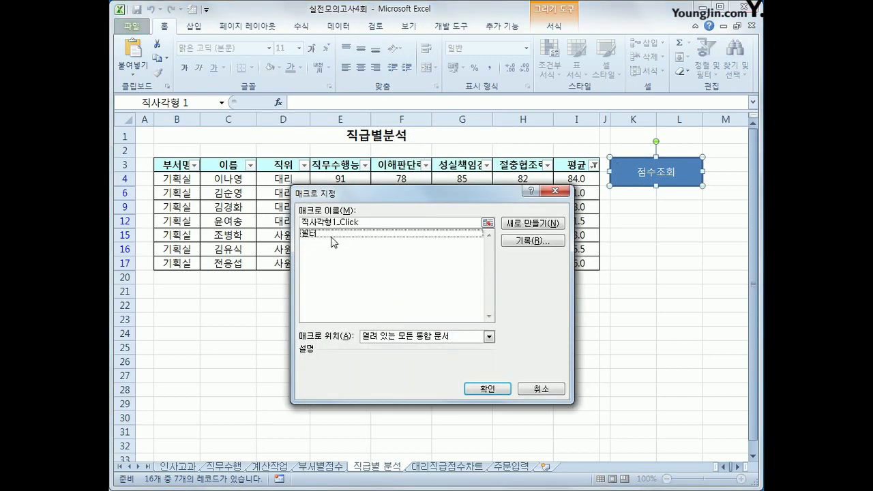
click(332, 236)
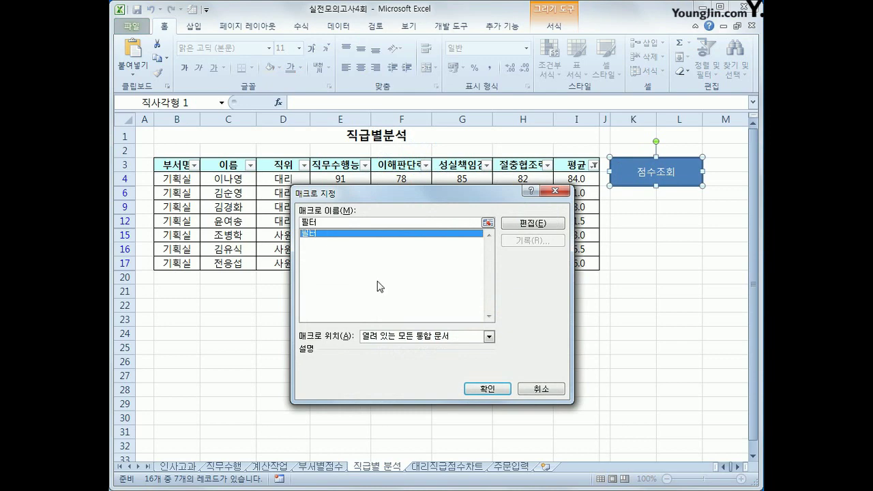
click(488, 388)
click(725, 321)
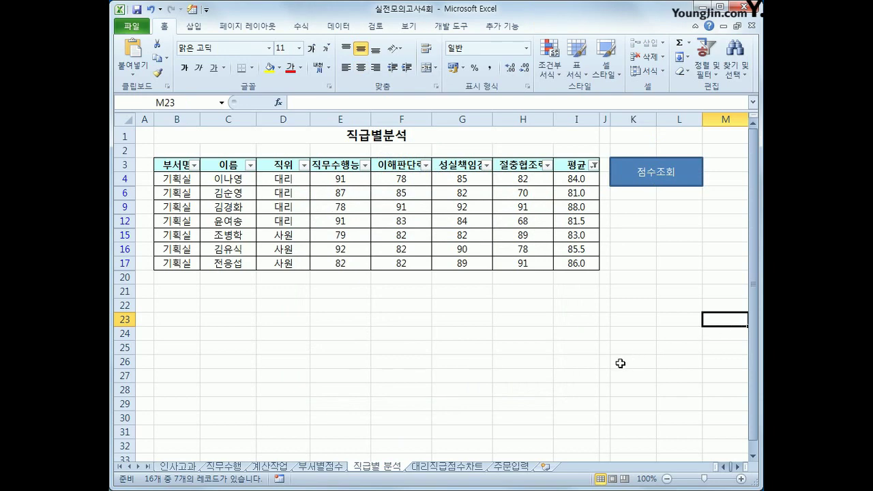
Switch to the 대리직급점수차트 worksheet and look over its score table.
click(451, 467)
click(661, 393)
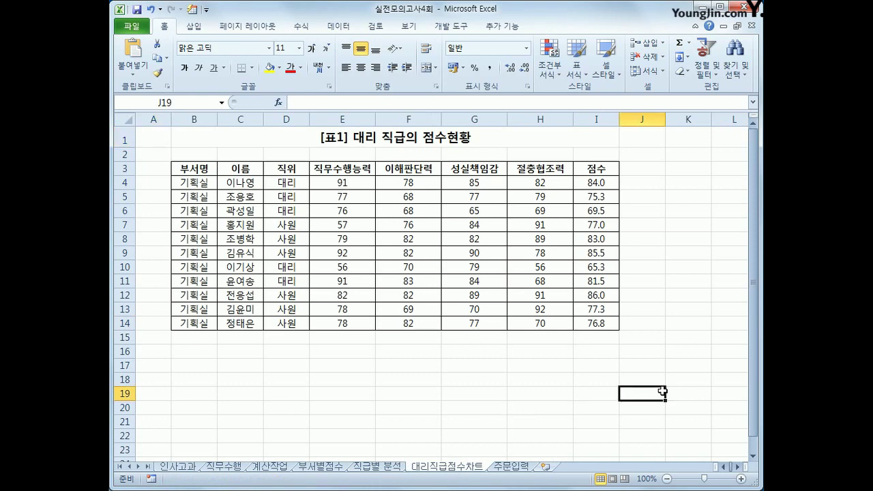
scroll(689, 398, down, 3)
scroll(689, 398, down, 1)
scroll(676, 388, up, 4)
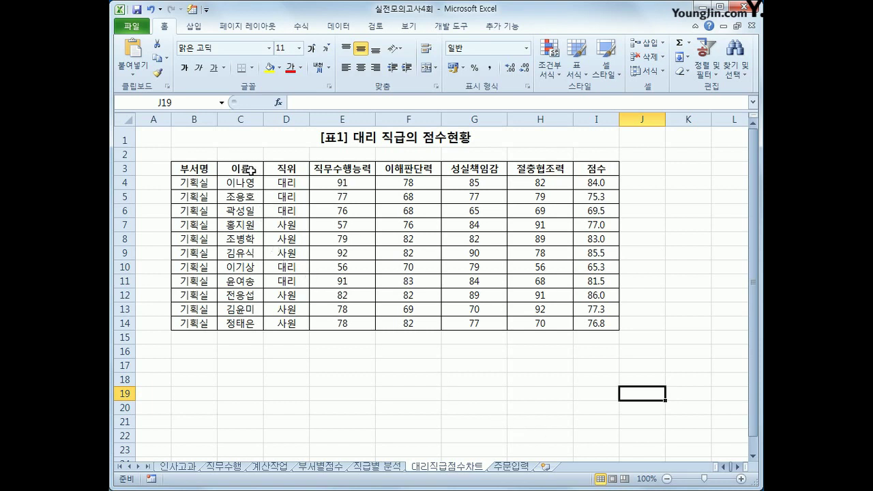
Insert a 3-D clustered column chart of 이름 and 점수 for the 대리 rows, using C3:C6, I3:I6, C10:C11 and I10:I11.
drag(250, 171, 247, 211)
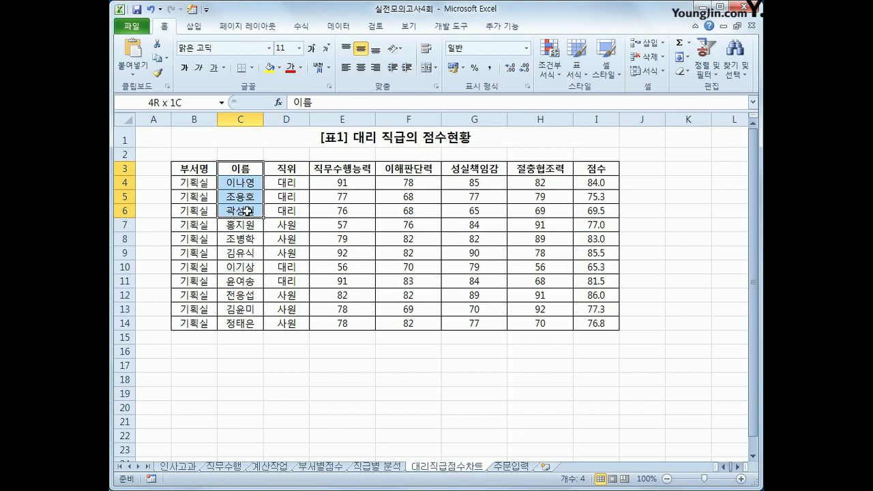
drag(248, 212, 249, 211)
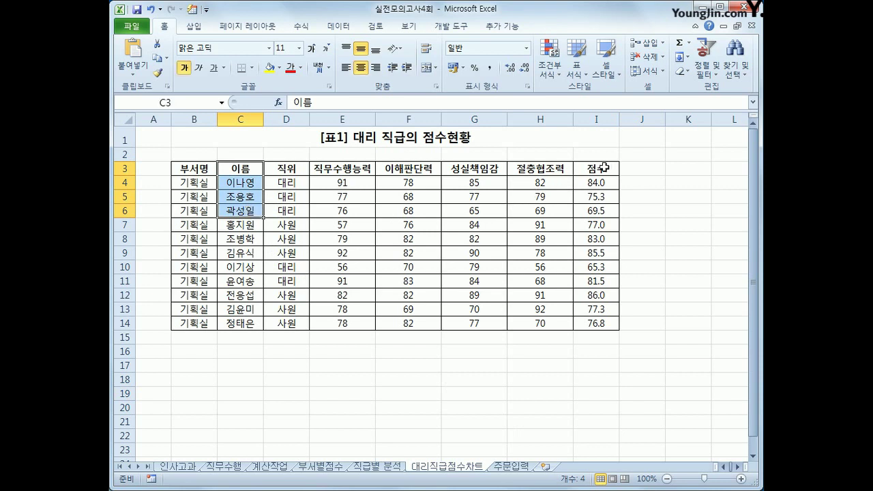
drag(604, 167, 605, 212)
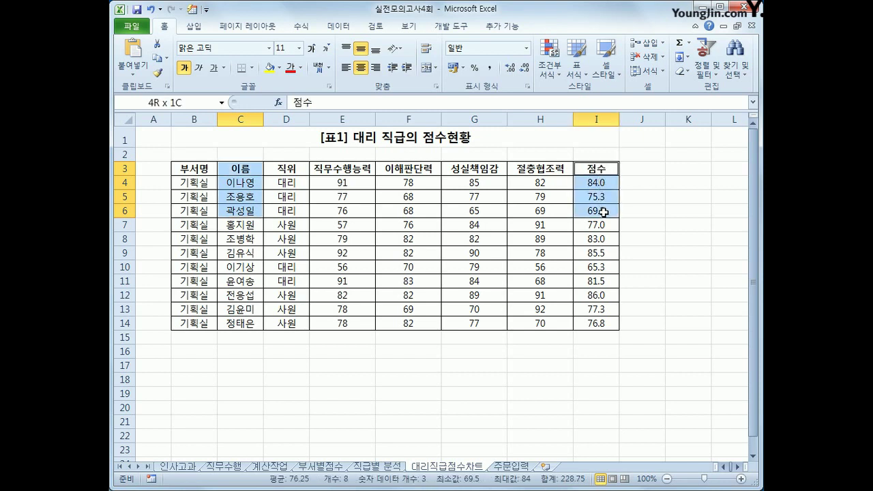
drag(604, 212, 604, 213)
drag(249, 271, 245, 281)
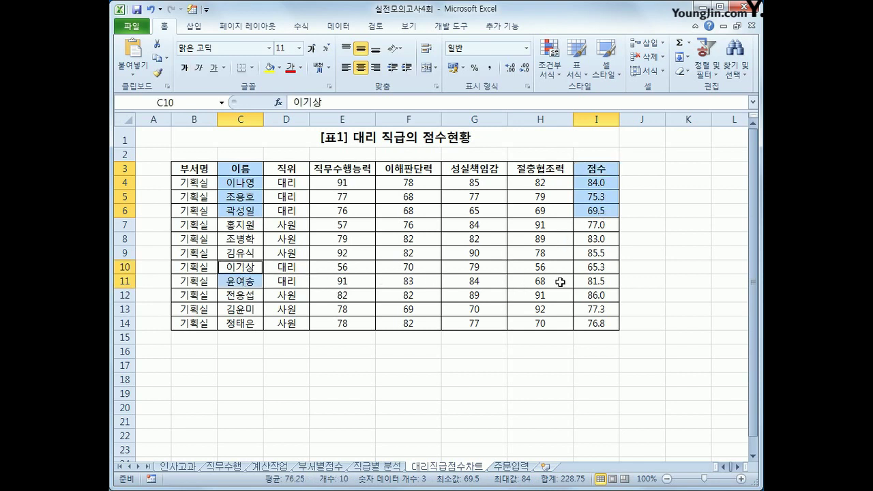
ctrl+click(582, 267)
drag(585, 270, 588, 285)
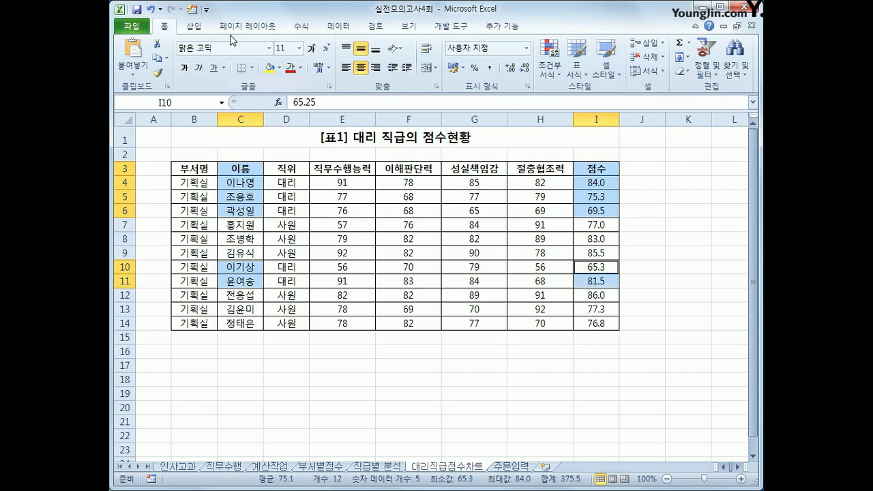
click(199, 27)
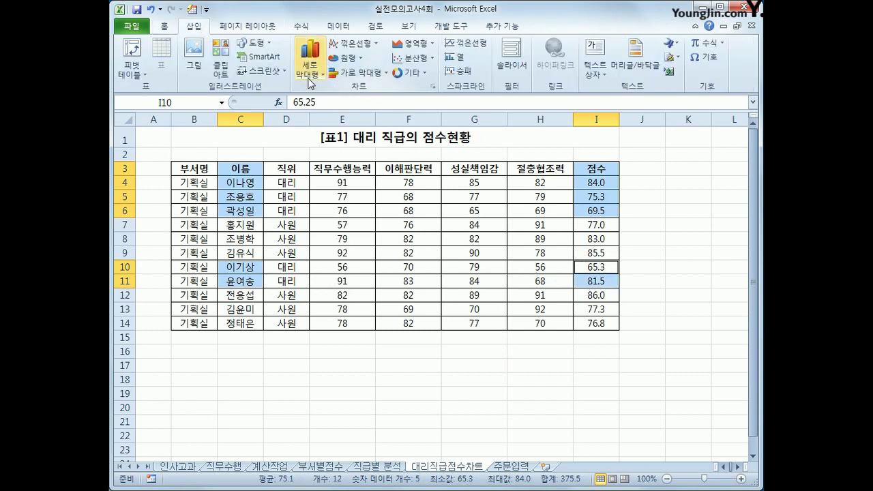
click(310, 79)
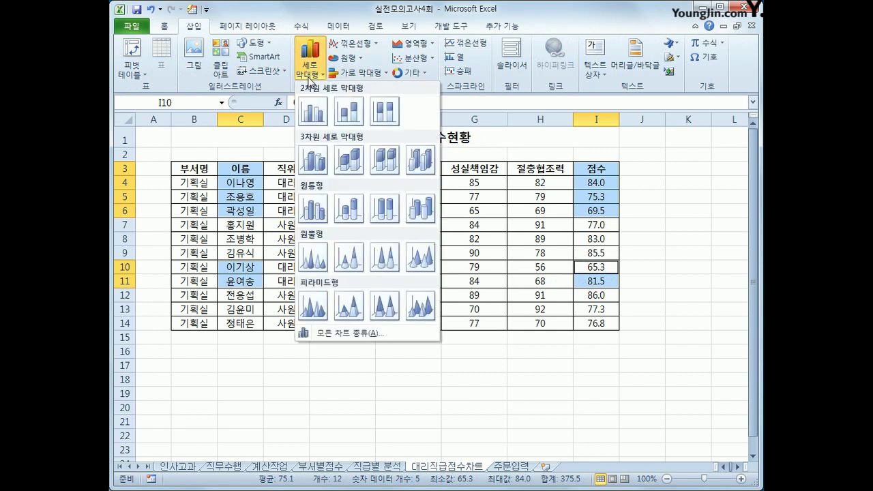
click(315, 161)
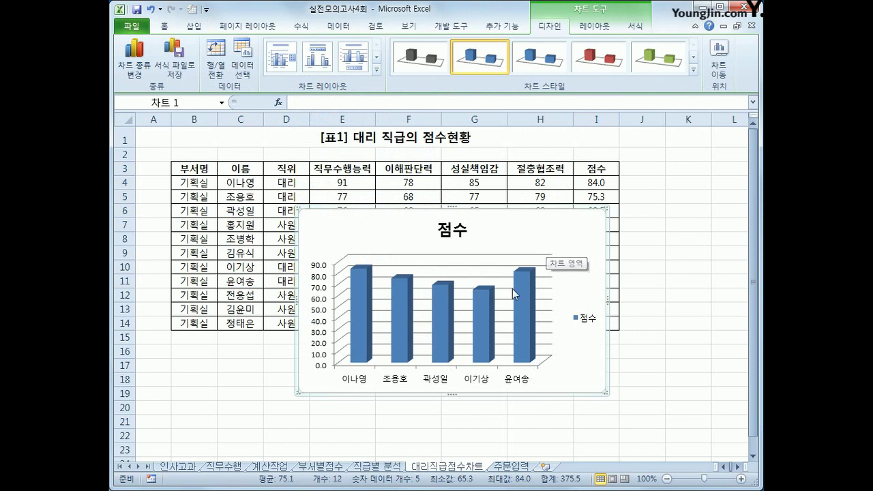
Move the column chart to a new sheet named 차트작성.
right_click(549, 231)
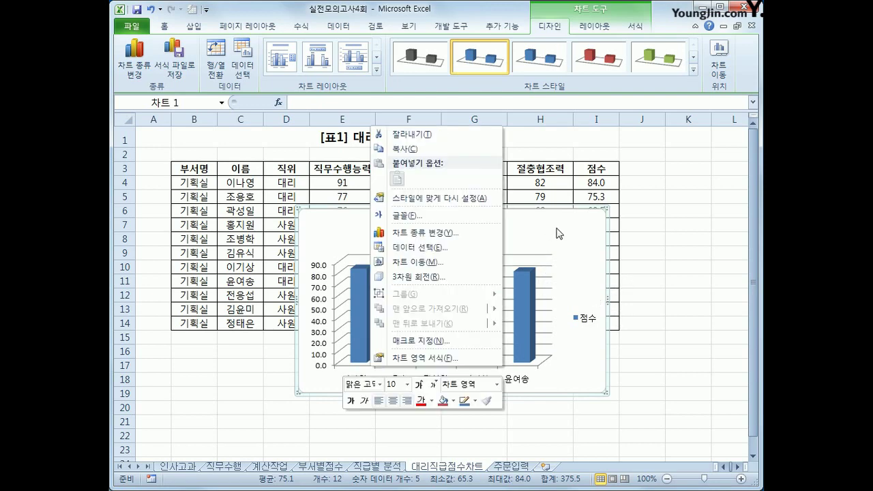
click(418, 262)
click(341, 245)
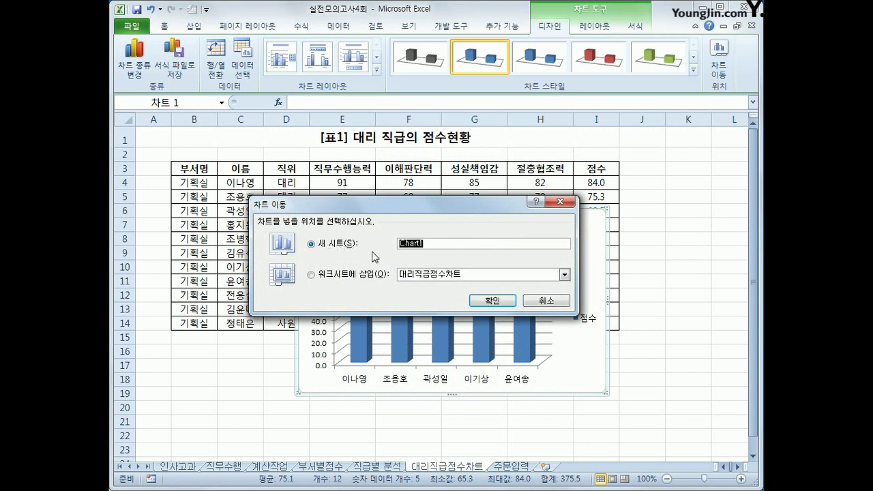
text(차트작성)
click(491, 298)
mouse_move(491, 299)
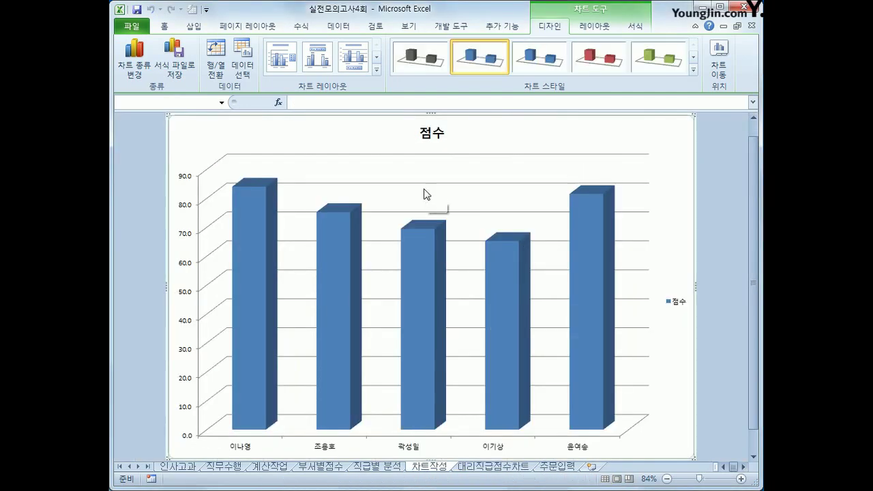
Replace the chart title with 대리 직급의 점수 현황.
click(428, 140)
drag(423, 133, 444, 135)
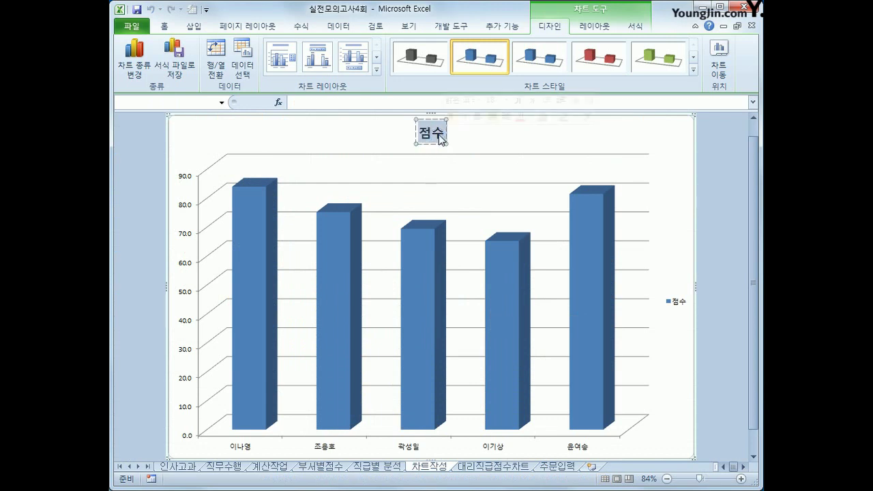
text(대리 직)
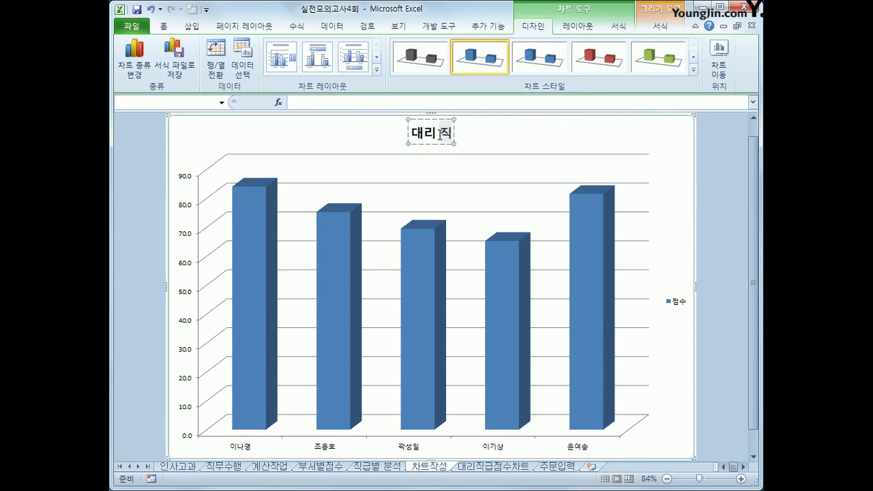
text(급의 점수)
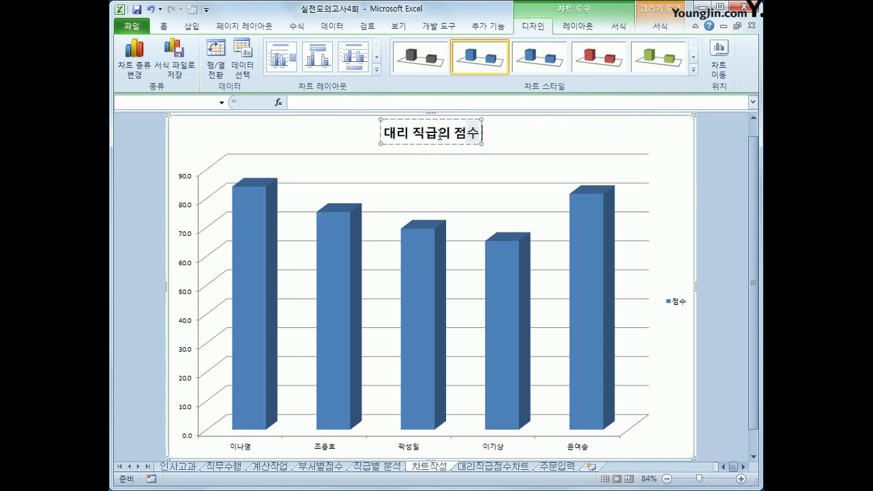
text( 현호황)
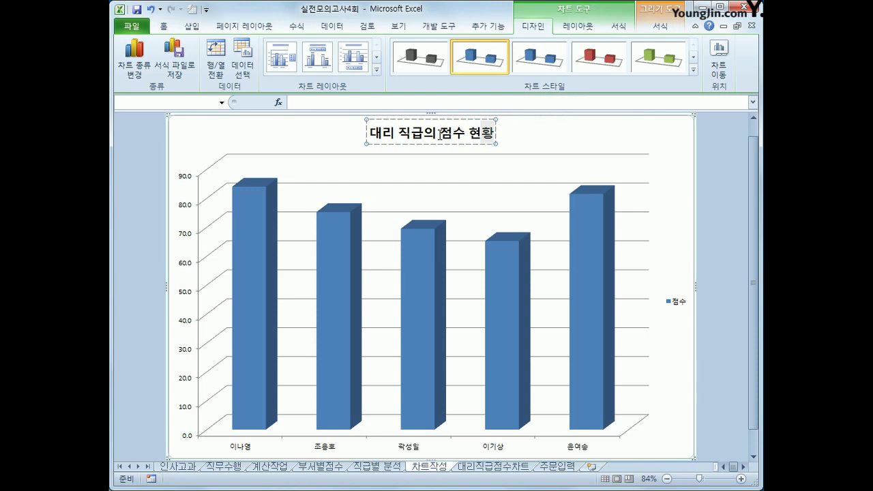
Delete the chart's legend and set the chart title's font size to 14.
click(674, 304)
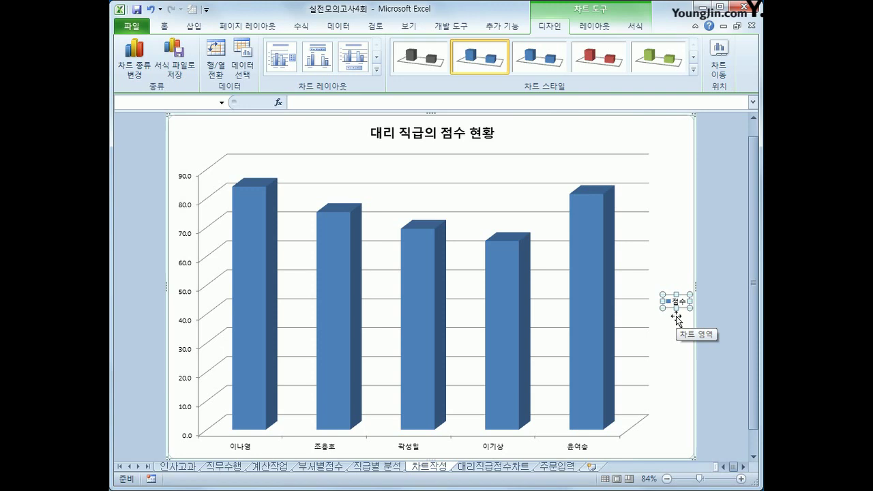
key(Delete)
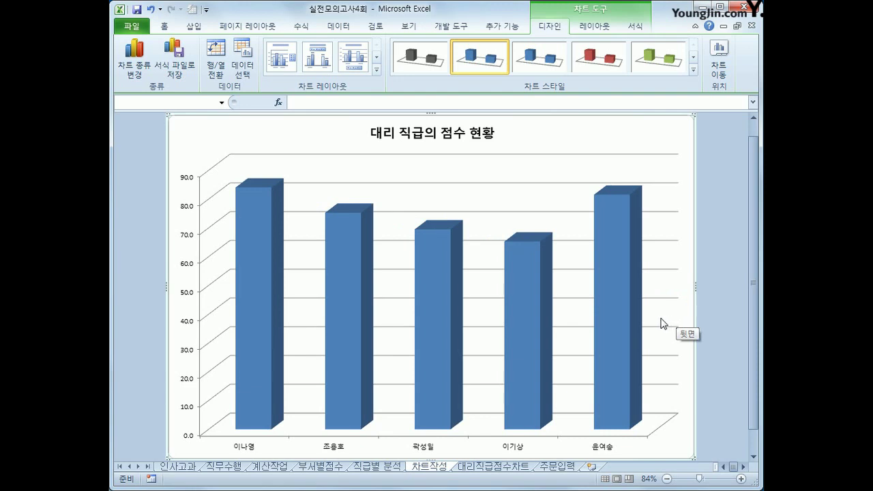
right_click(469, 141)
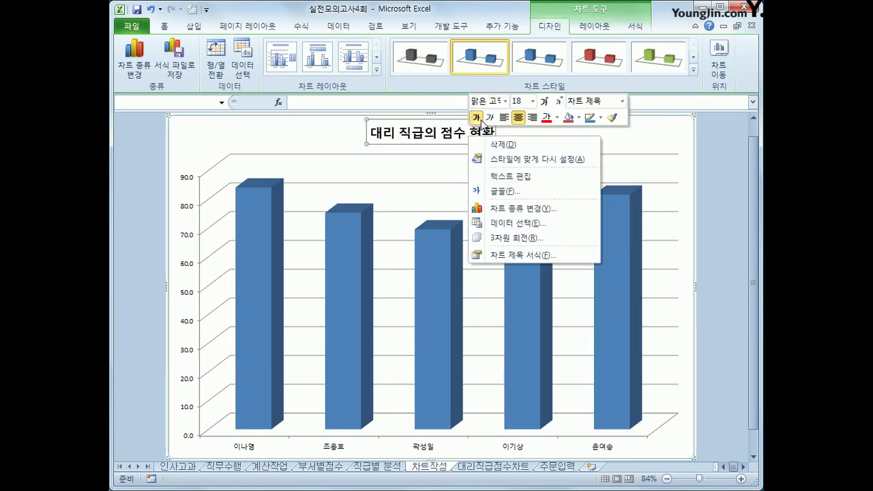
click(533, 104)
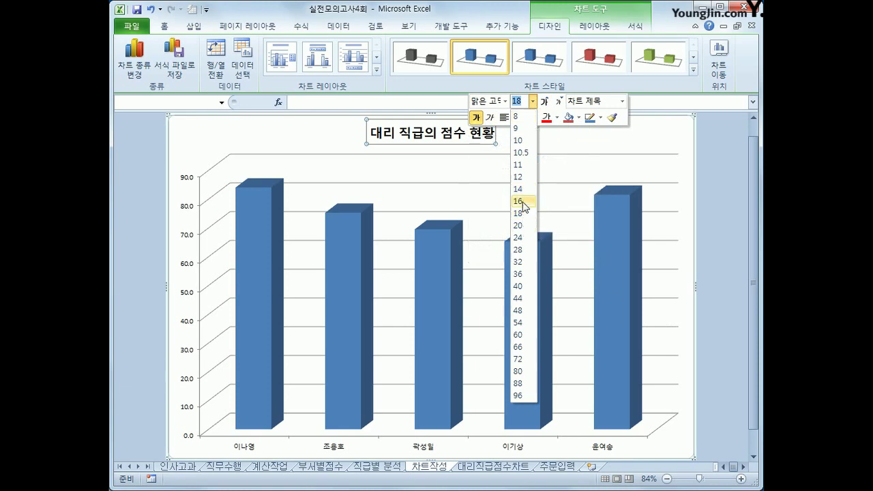
click(524, 189)
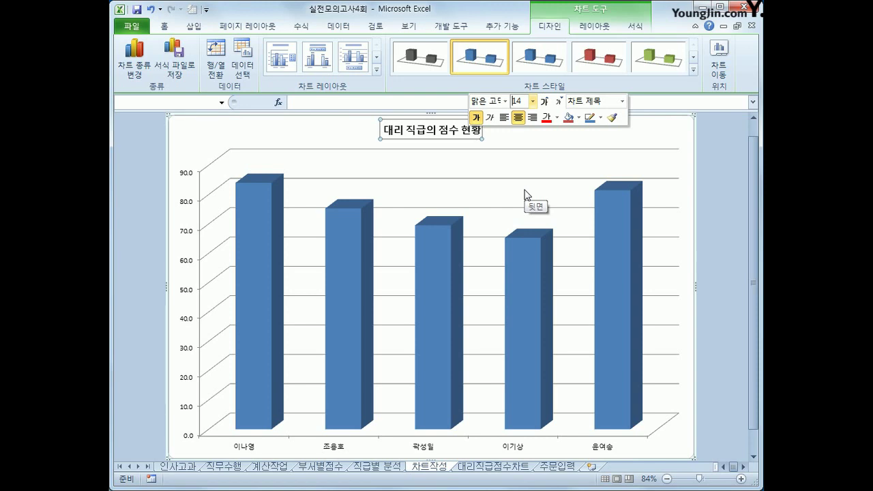
Add a data label to only the first column of the 점수 series.
click(251, 293)
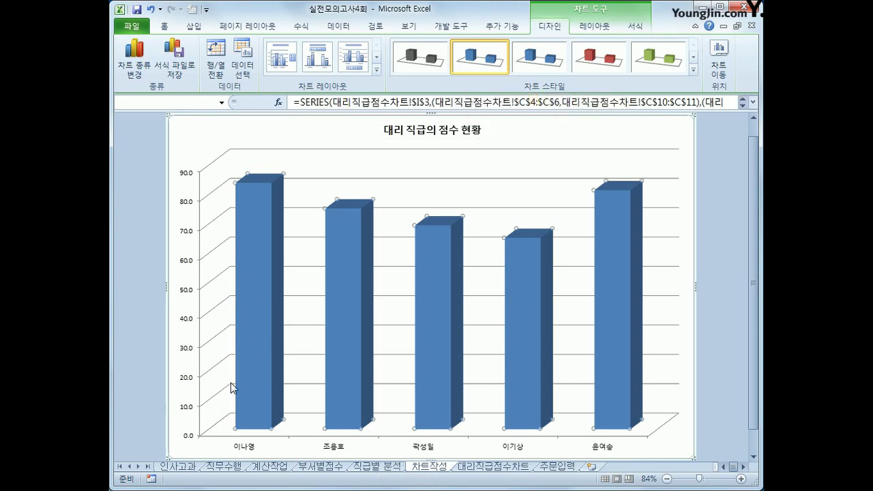
click(262, 206)
right_click(262, 211)
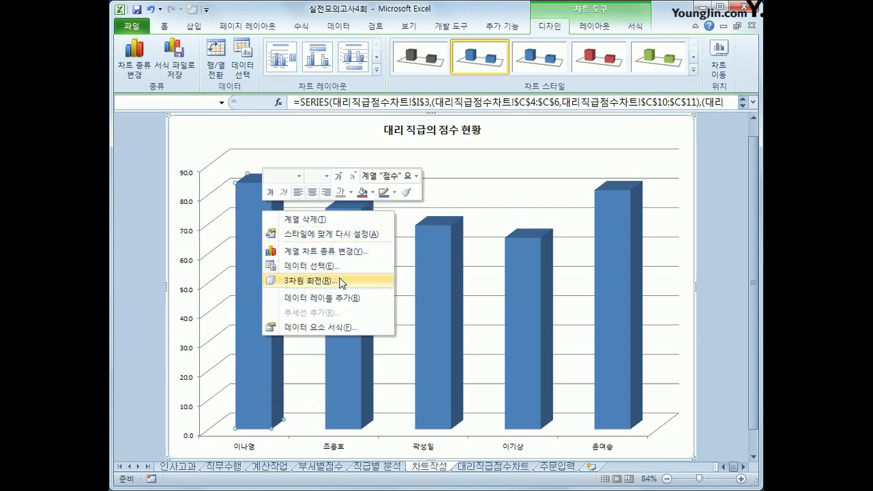
click(349, 302)
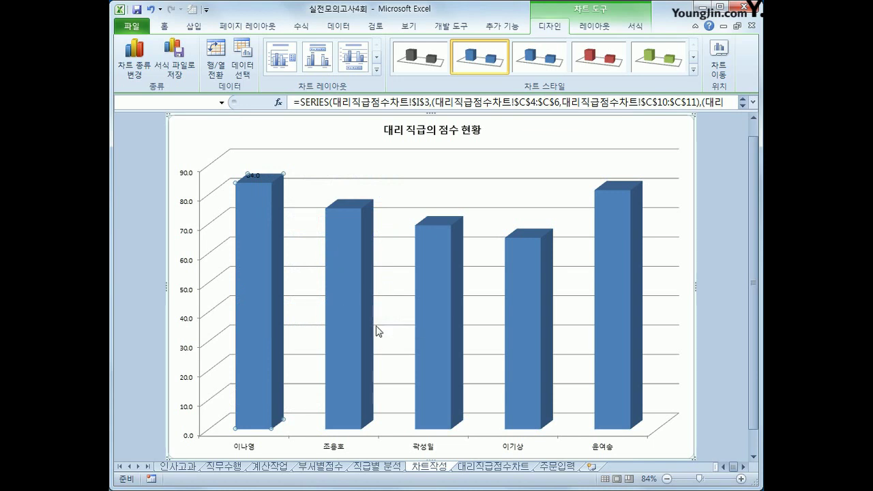
Fix the vertical value axis at a minimum of 50, a maximum of 100 and a major unit of 10.
click(188, 265)
right_click(187, 265)
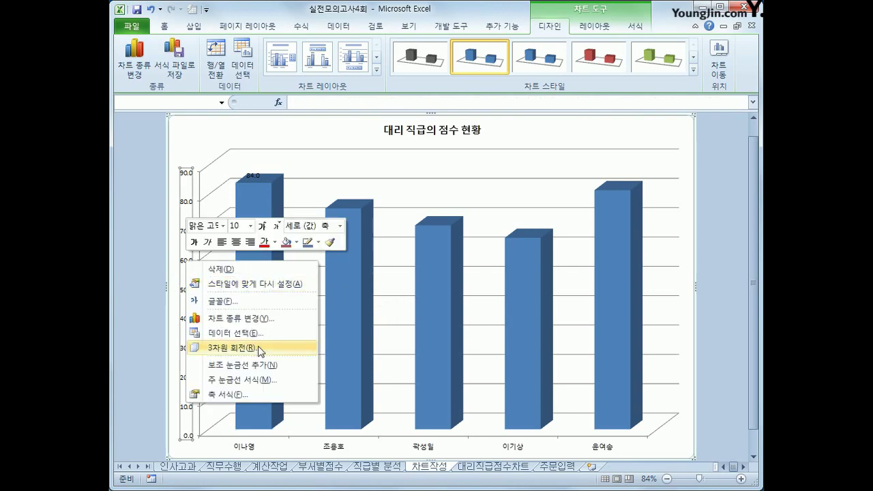
click(264, 392)
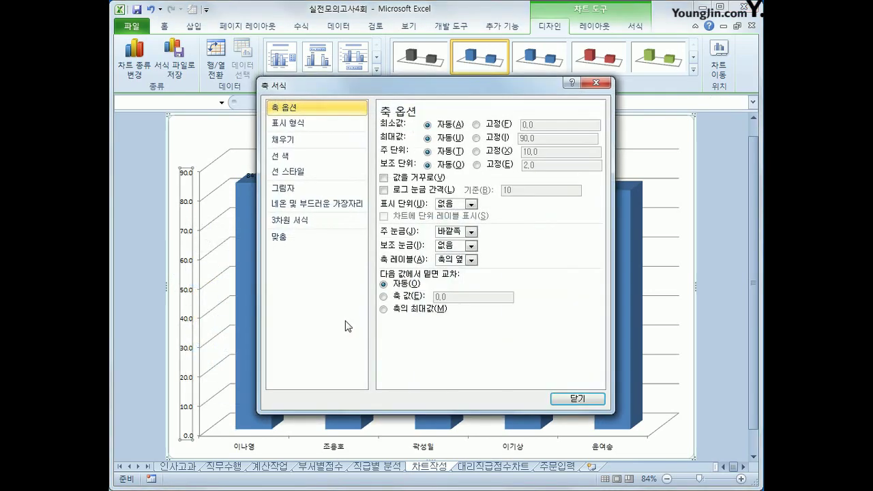
click(490, 125)
drag(544, 128, 512, 128)
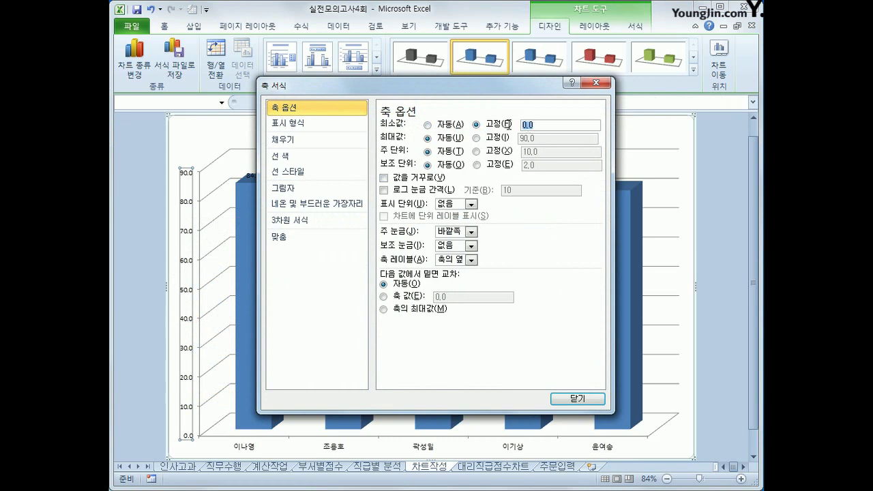
text(50)
click(485, 137)
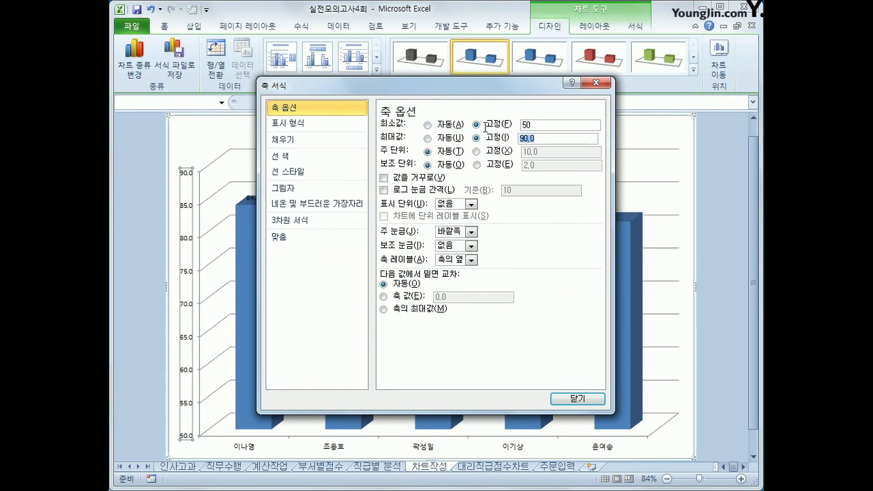
text(100)
click(491, 152)
drag(573, 150, 523, 151)
text(10)
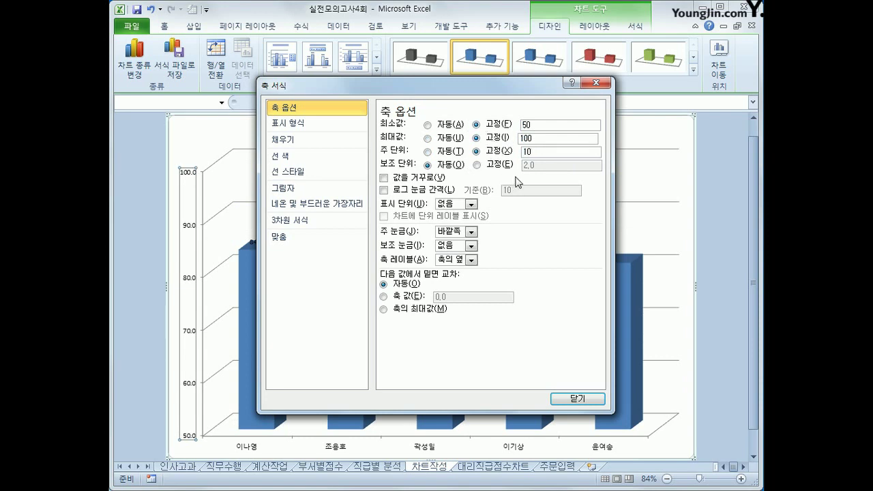
click(584, 404)
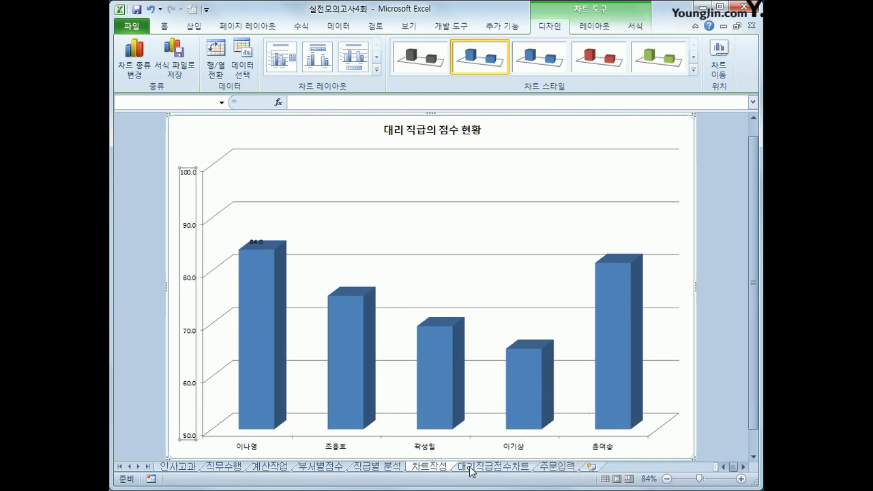
Switch to the 주문입력 worksheet, run the 주문 button to examine the 제품주문 form against the reference table, and close the form.
click(566, 466)
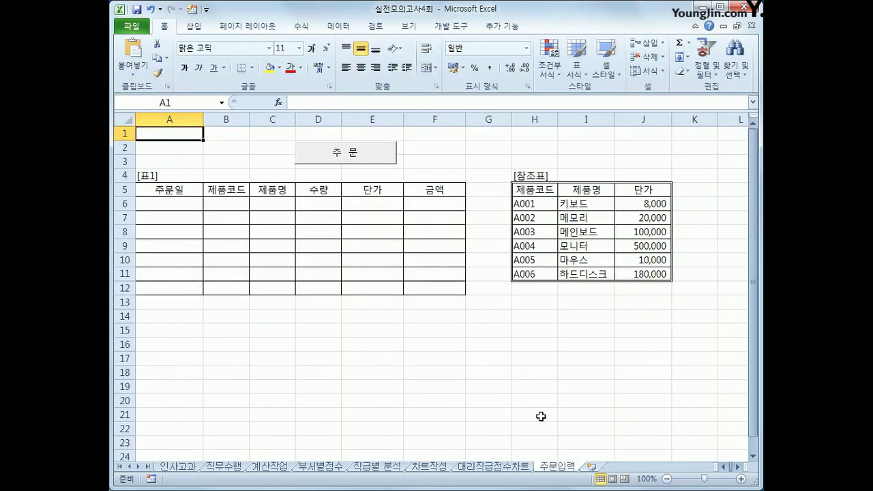
click(622, 363)
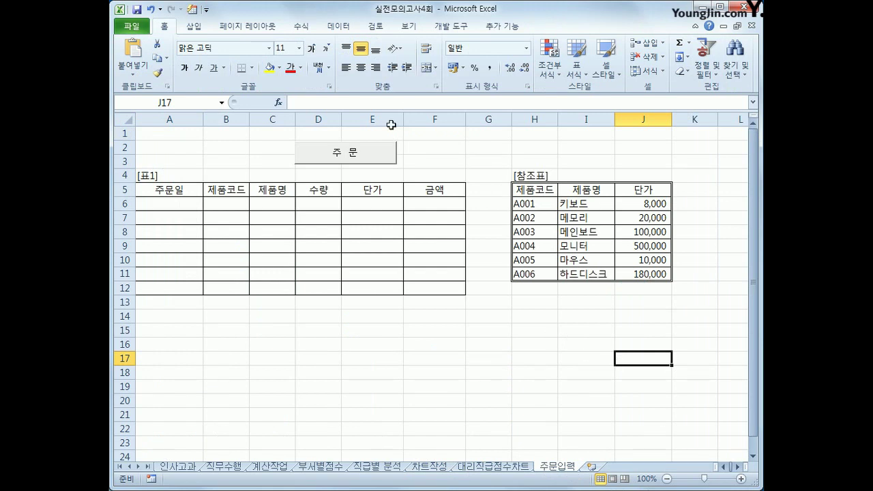
click(362, 160)
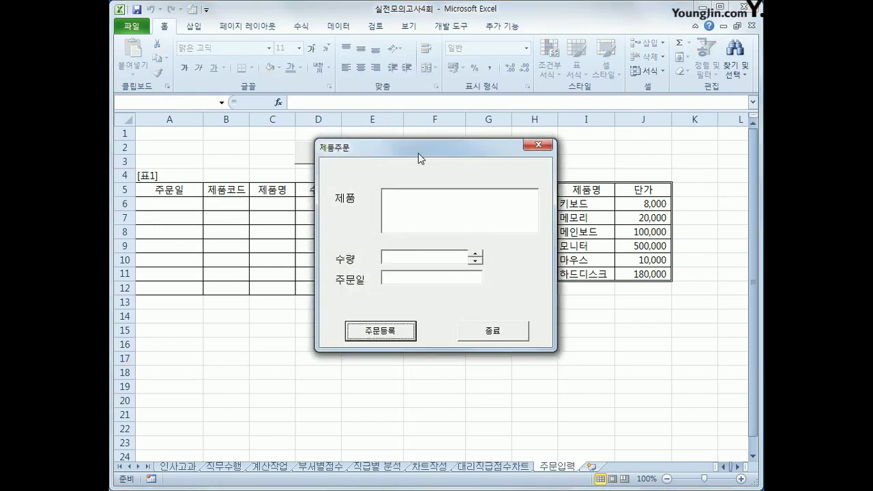
click(531, 145)
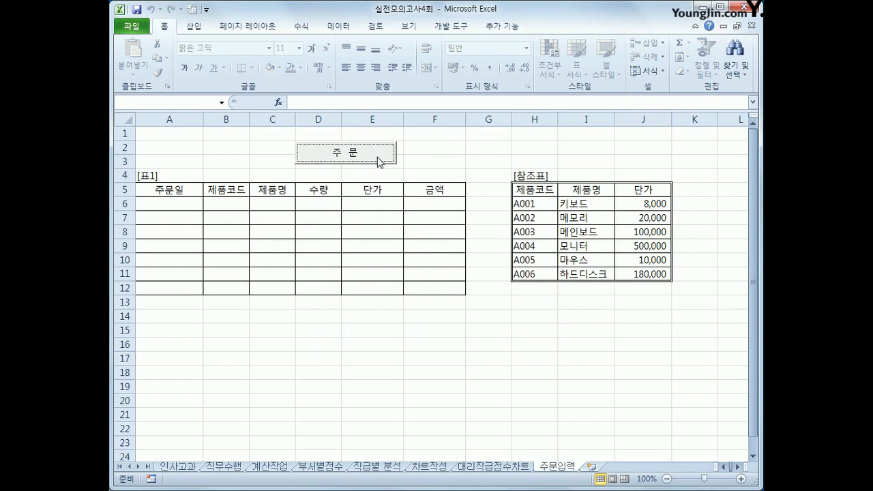
click(380, 159)
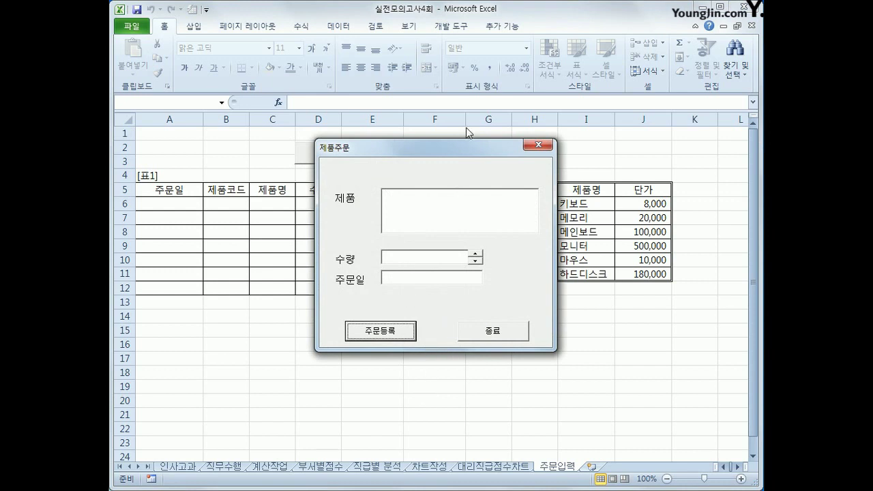
drag(444, 146, 333, 176)
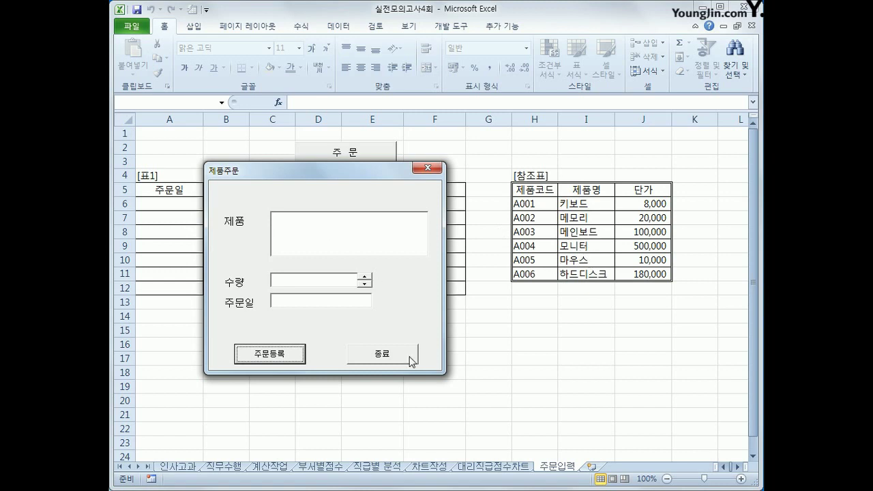
click(382, 354)
Open the code of the 제품주문 form in the Visual Basic editor.
click(452, 26)
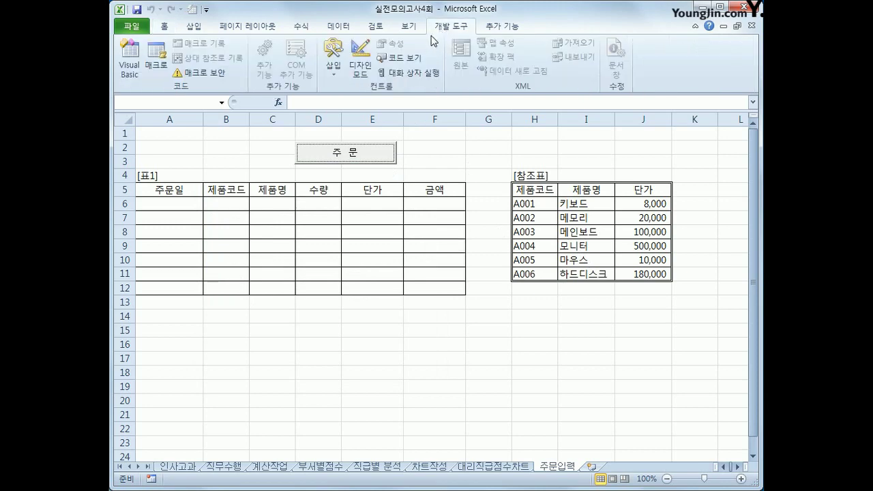
click(129, 56)
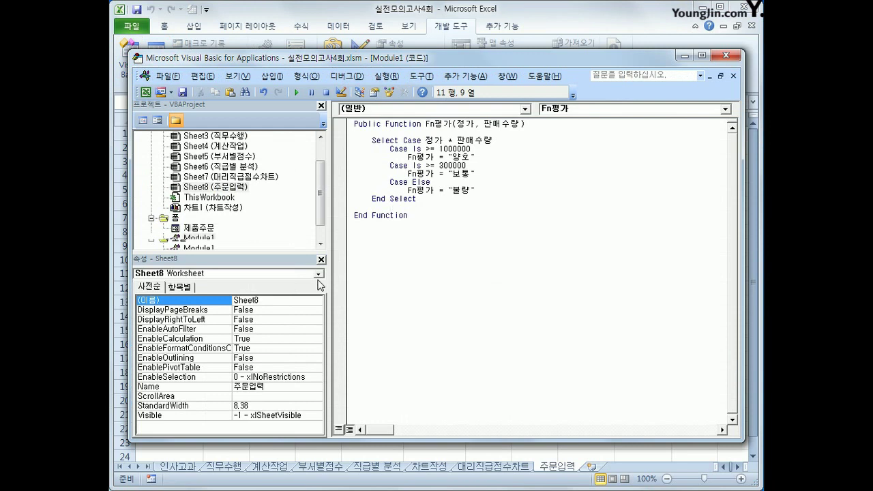
click(175, 226)
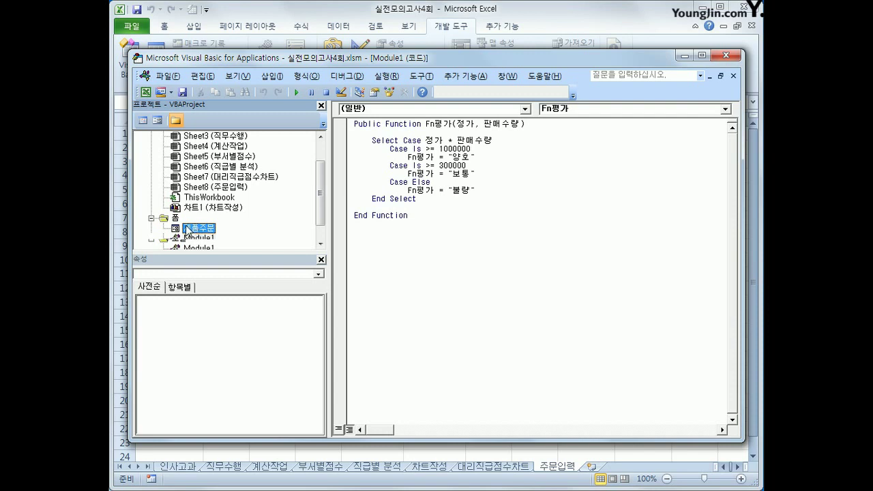
click(140, 122)
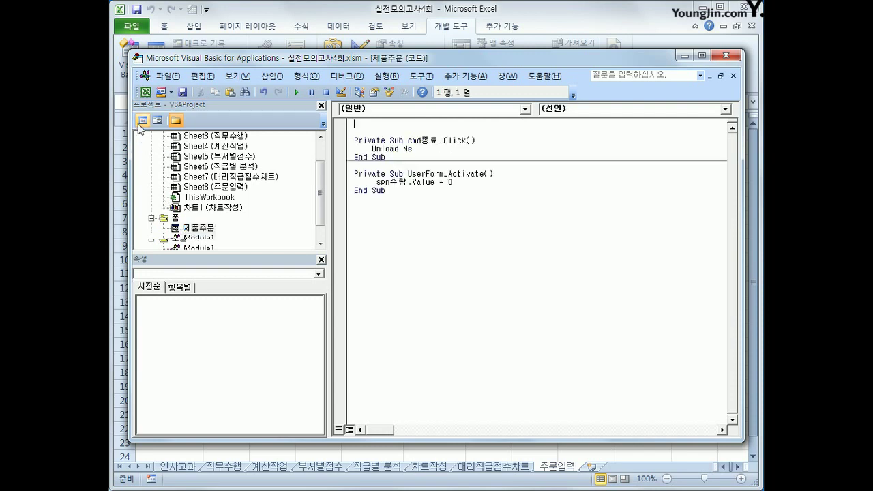
Create the UserForm_Initialize event procedure in the 제품주문 form's code.
click(447, 111)
click(449, 195)
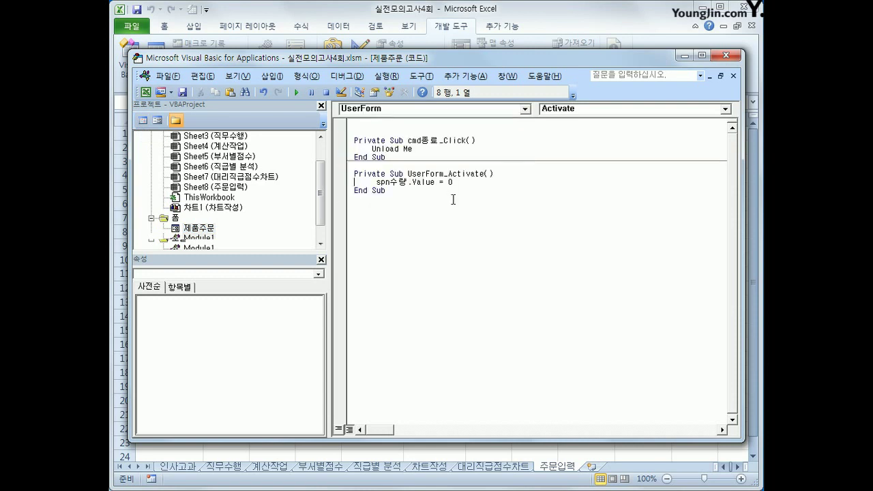
click(580, 108)
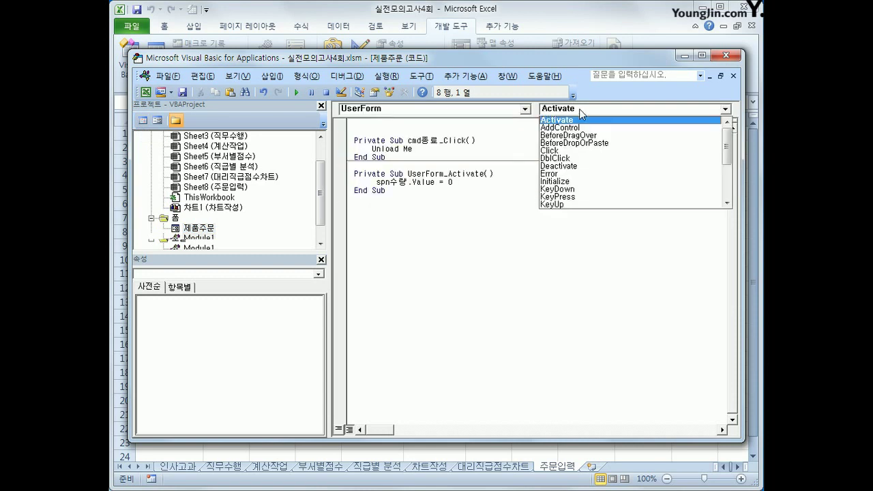
click(576, 182)
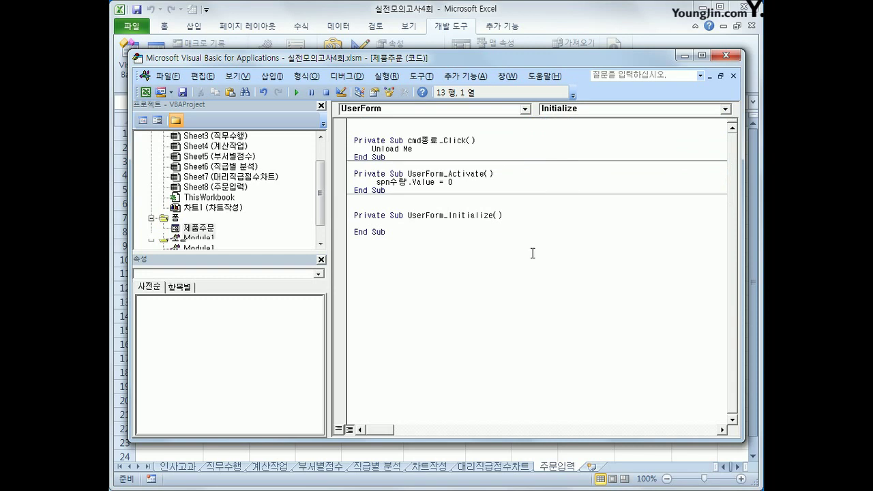
Add the line Txt주문일 = Date to UserForm_Initialize to fill the order date with the current date.
key(Tab)
text(ㅅㅌㅅ)
key(BackSpace)
key(BackSpace)
key(BackSpace)
text(txt주문)
text(일 = )
text(ㅇ)
key(BackSpace)
text(date)
key(Return)
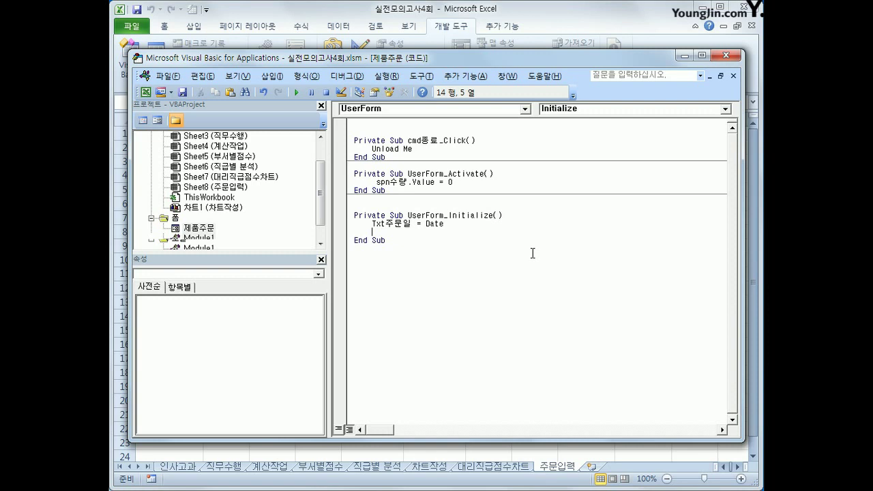
Add the line lst제품.RowSource = "H6:I11" to UserForm_Initialize as the product list's source.
text(ㅇ)
key(BackSpace)
text(lst제품.)
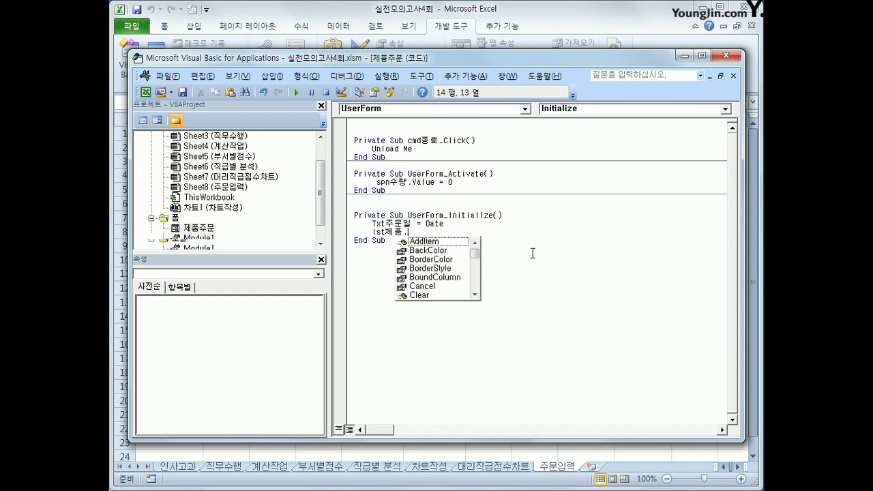
text(rowSource =")
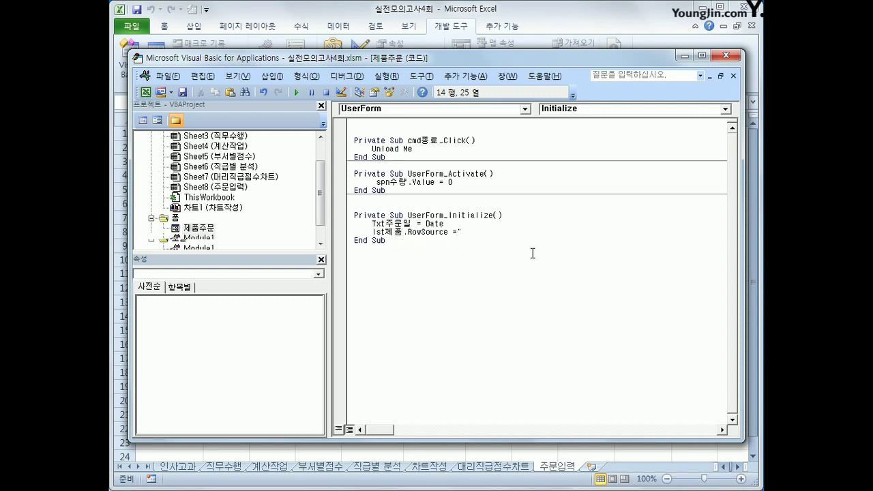
text(H6:I11")
key(Return)
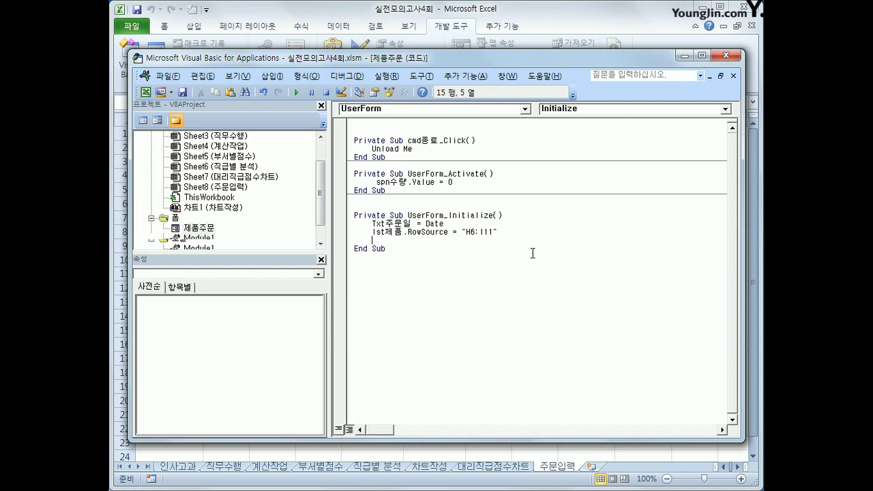
Add the line lst제품.ColumnCount = 2 to UserForm_Initialize so the product list shows two columns.
text(lst제품.co)
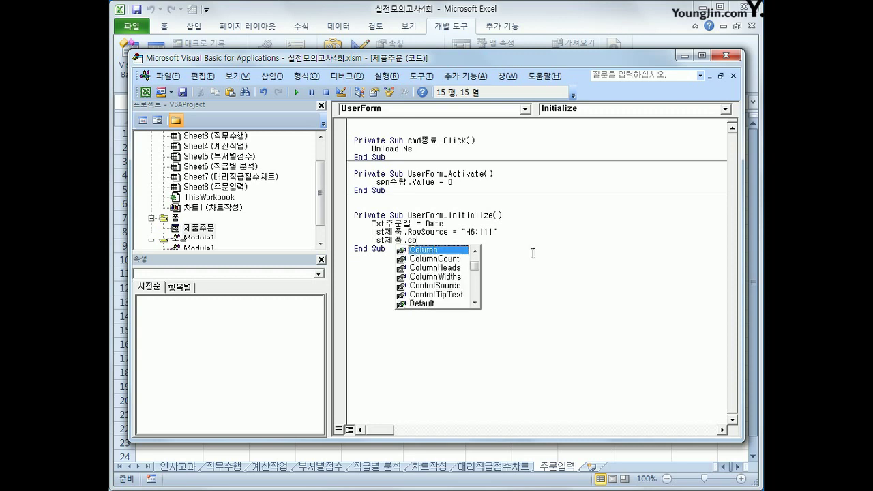
key(Down)
key(Tab)
text(=2)
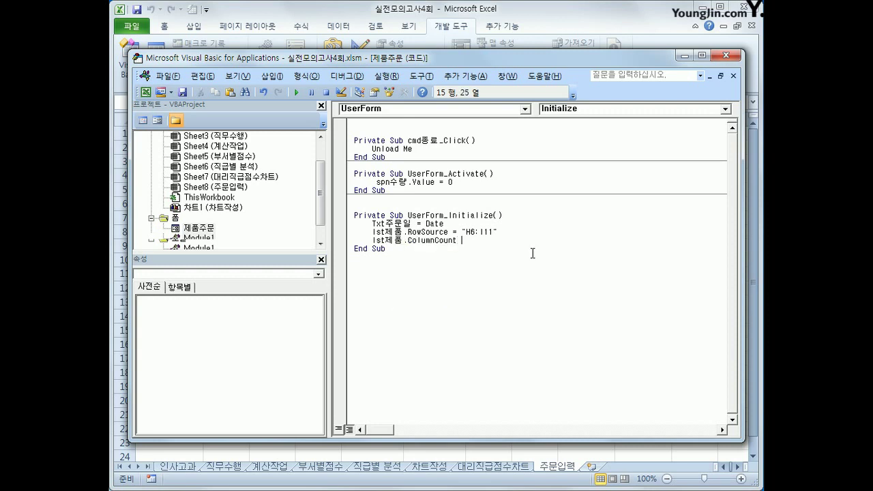
key(Down)
Run the 제품주문 form from the 주문입력 sheet to check its product list and order date, then return to the form's code.
click(726, 57)
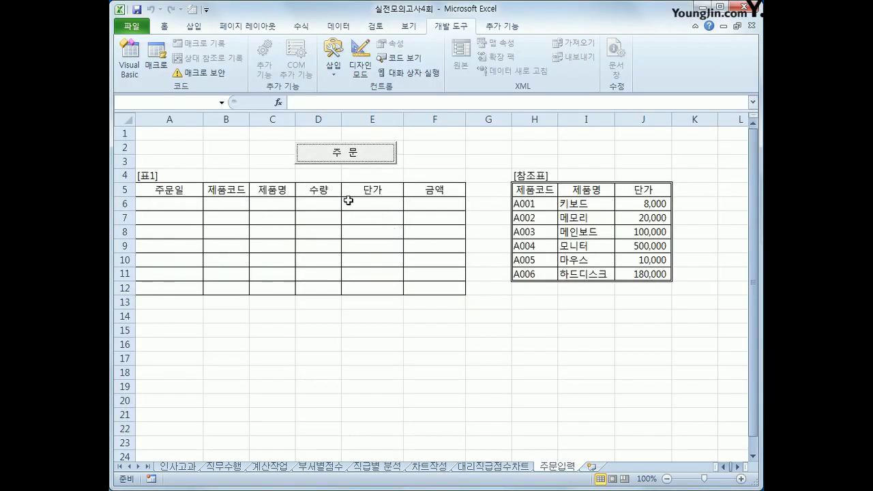
click(367, 161)
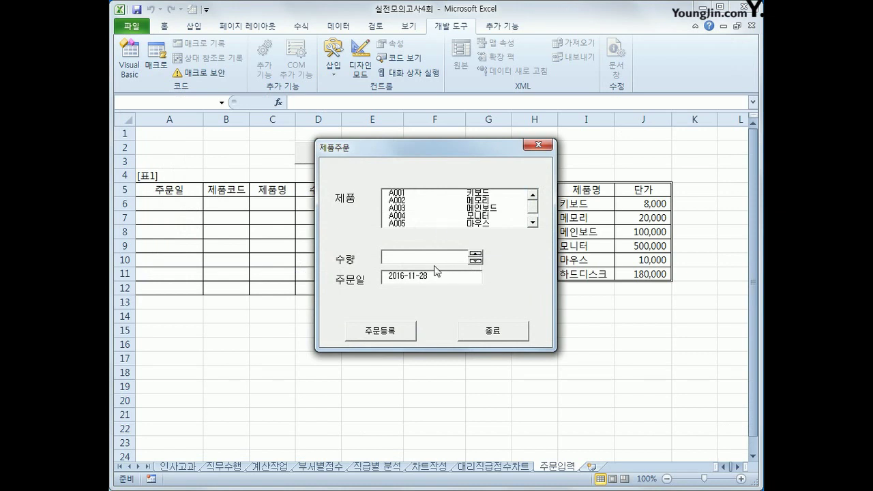
click(482, 331)
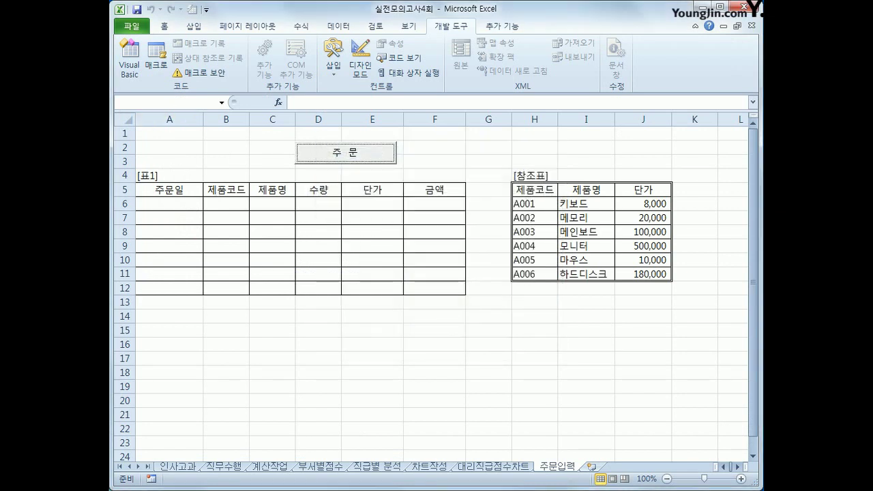
click(129, 60)
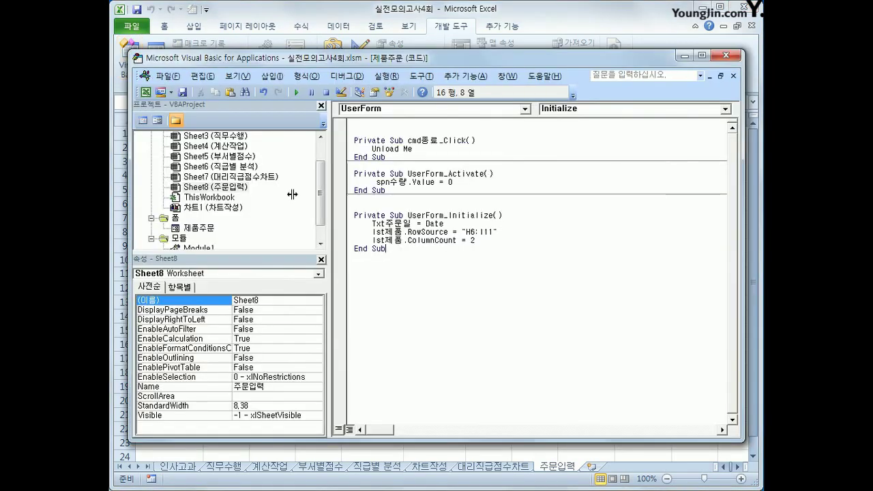
click(386, 302)
click(417, 112)
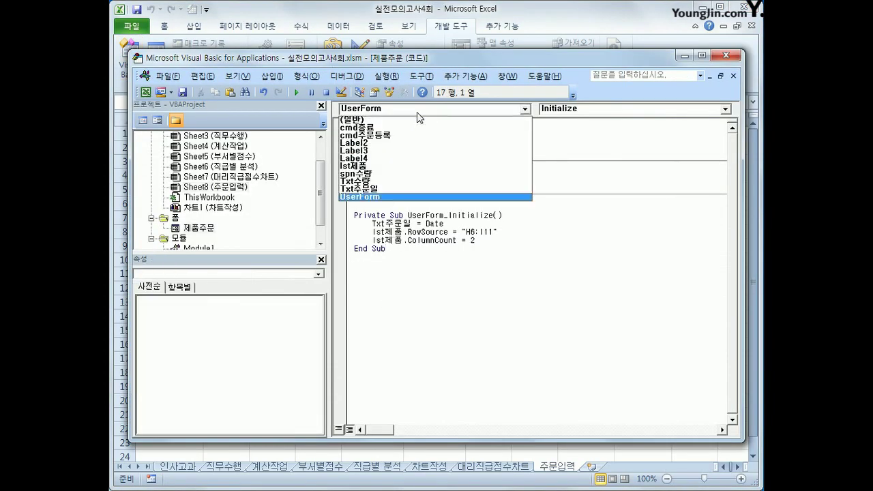
click(410, 183)
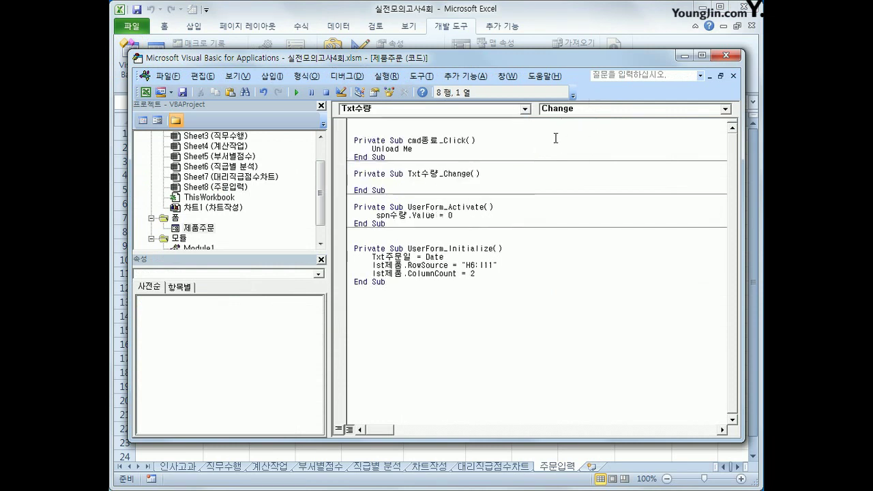
key(Tab)
text(txt수량 )
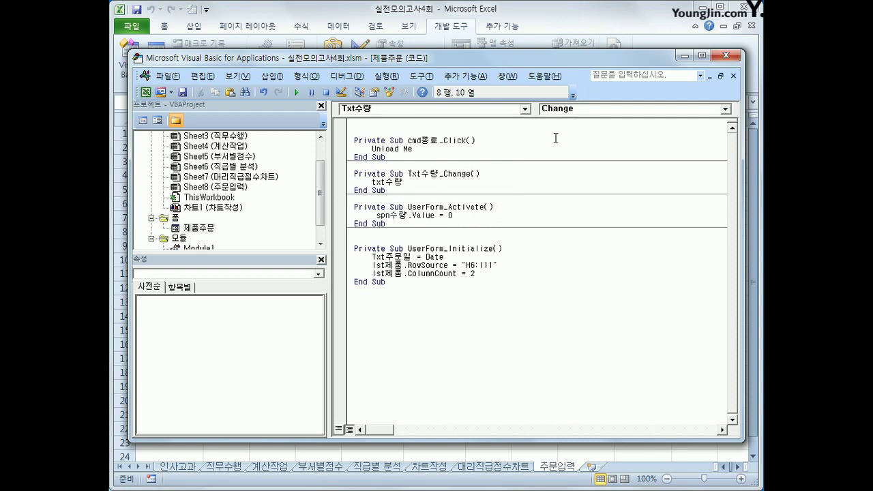
text(=)
key(Return)
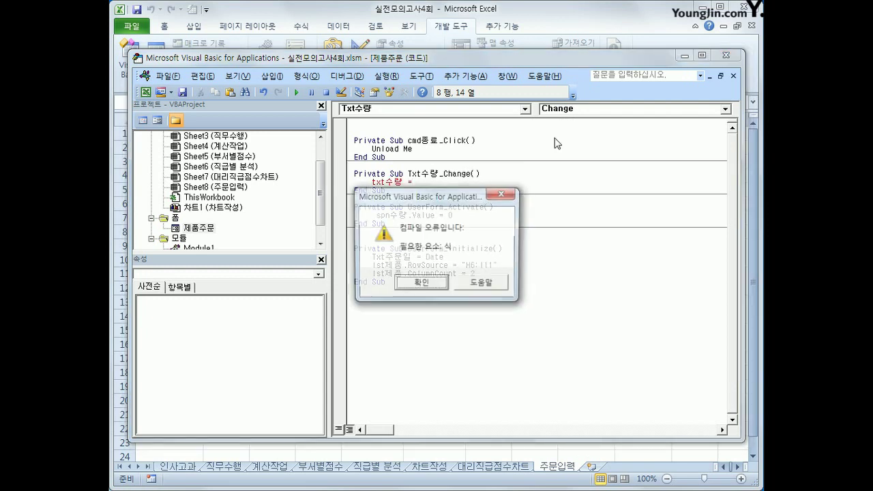
key(Return)
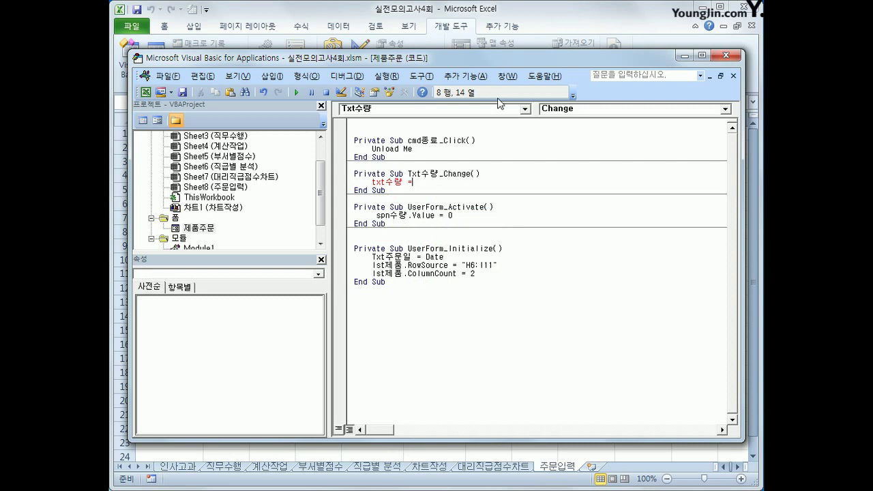
drag(387, 191, 353, 178)
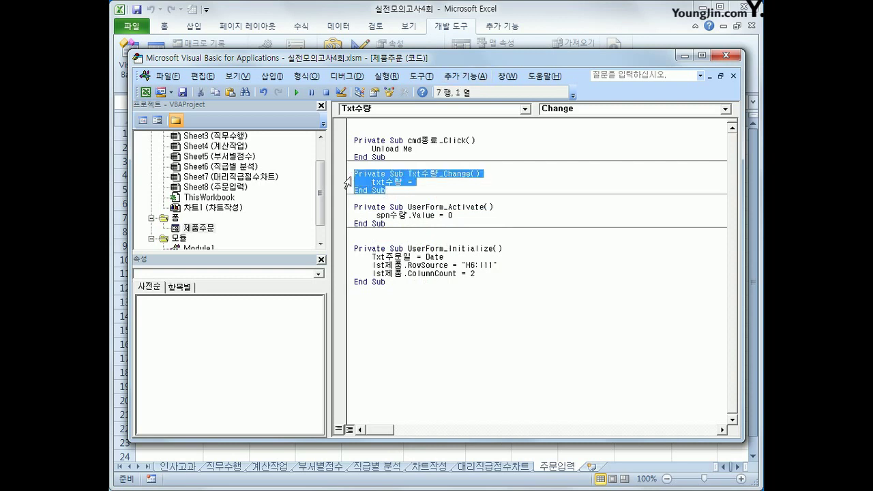
key(Delete)
Create the spn수량_Change event procedure with the line Txt수량 = spn수량.Value to show the spin button's value as the quantity.
click(446, 109)
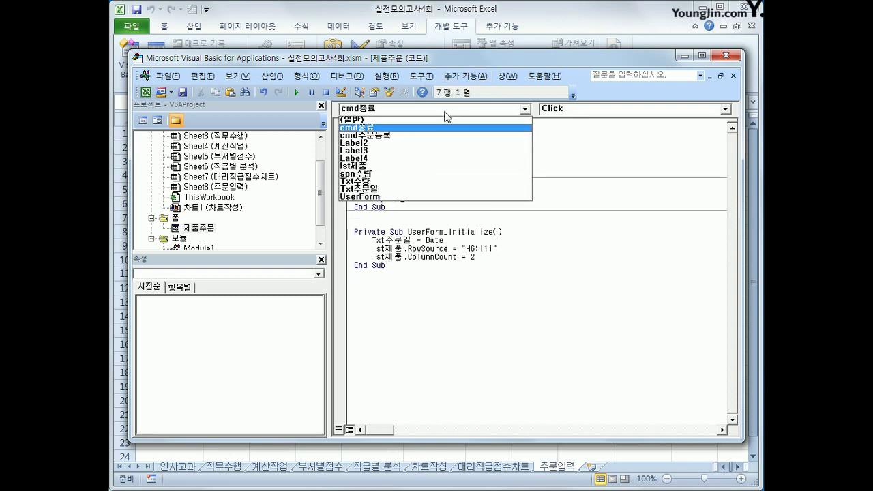
click(419, 175)
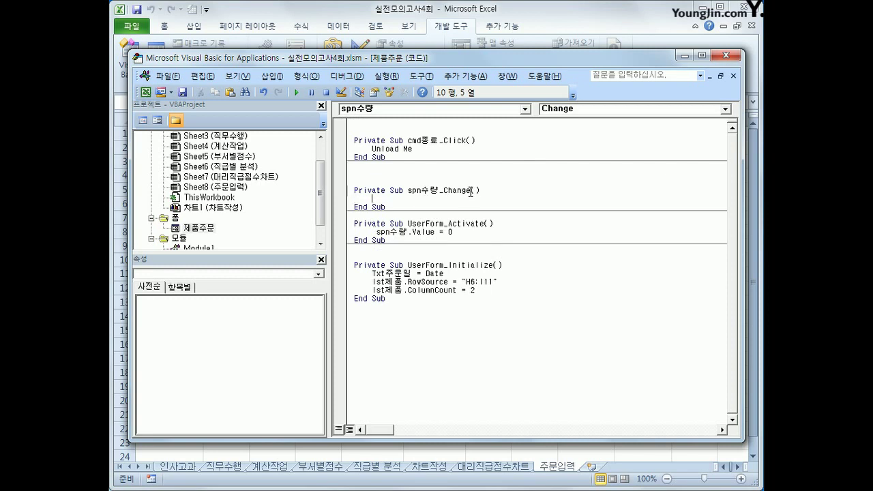
text(ㄴ)
key(BackSpace)
text(수량 =spn수량.)
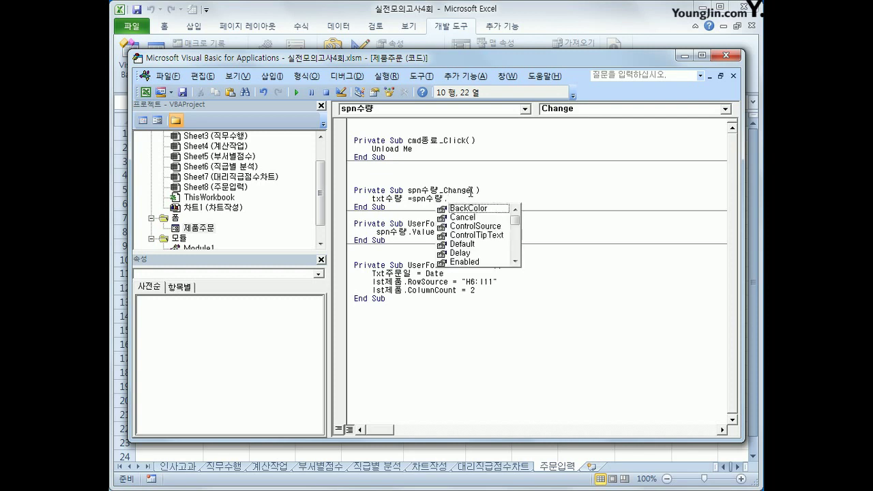
text(va)
key(Tab)
key(Down)
key(Down)
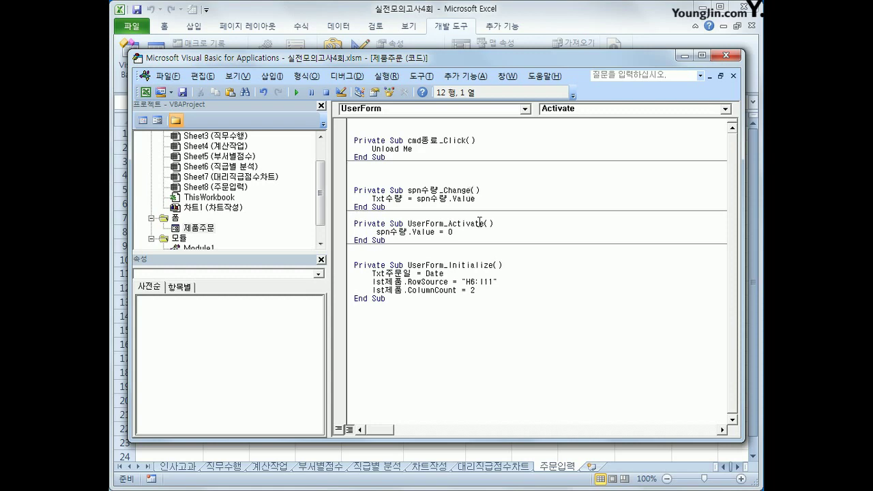
Run the 제품주문 form from the 주문입력 sheet, choose A001 키보드 and test the 수량 spin button up to 4.
click(721, 55)
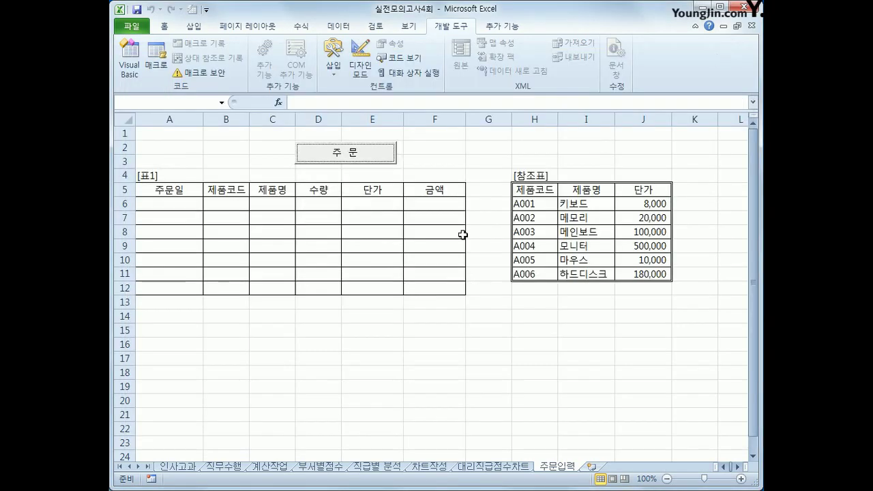
click(359, 156)
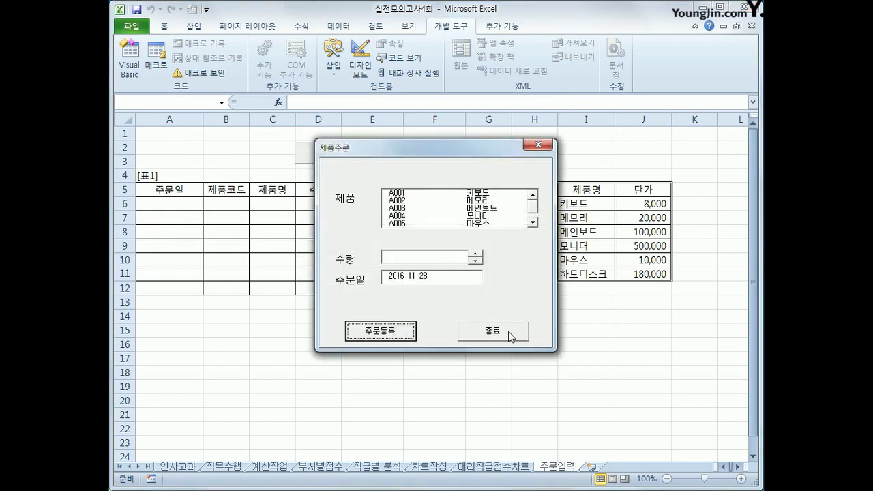
click(493, 196)
click(476, 255)
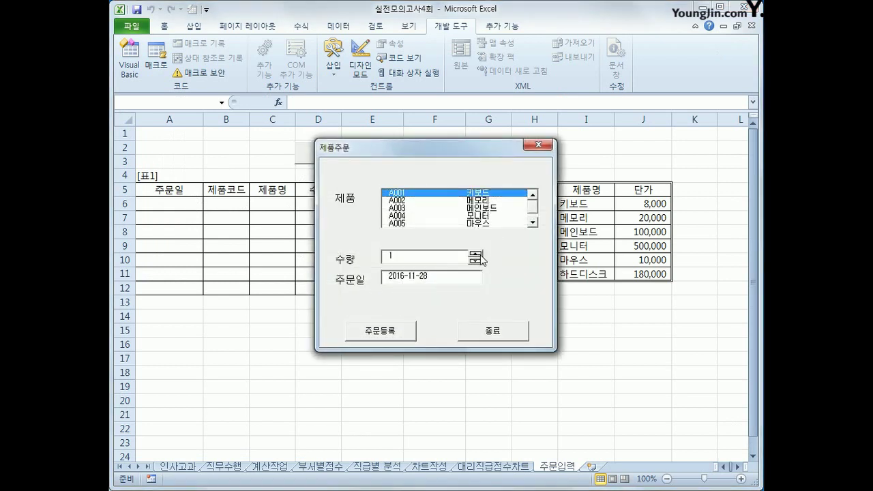
click(478, 260)
click(477, 260)
click(475, 254)
Move the form clear of the tables and select A004, A001 and A002 in its product list to compare them with the 참조표.
drag(461, 152, 579, 143)
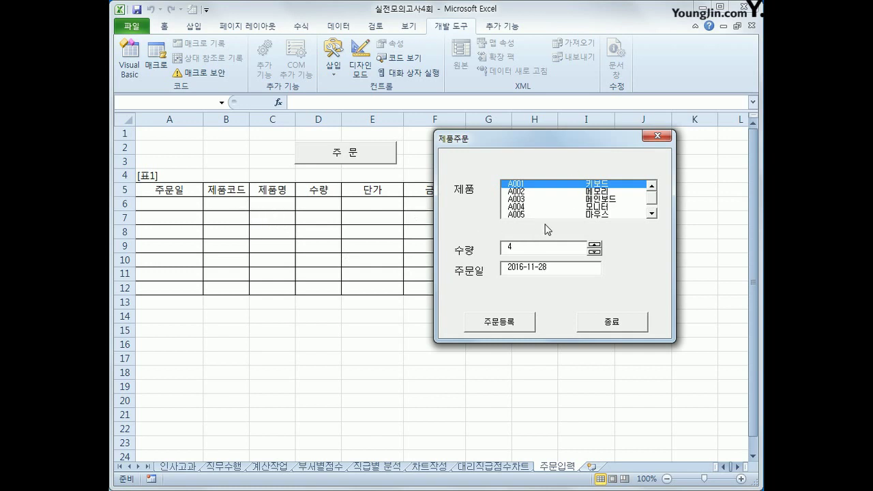
key(Down)
key(Down)
key(Down)
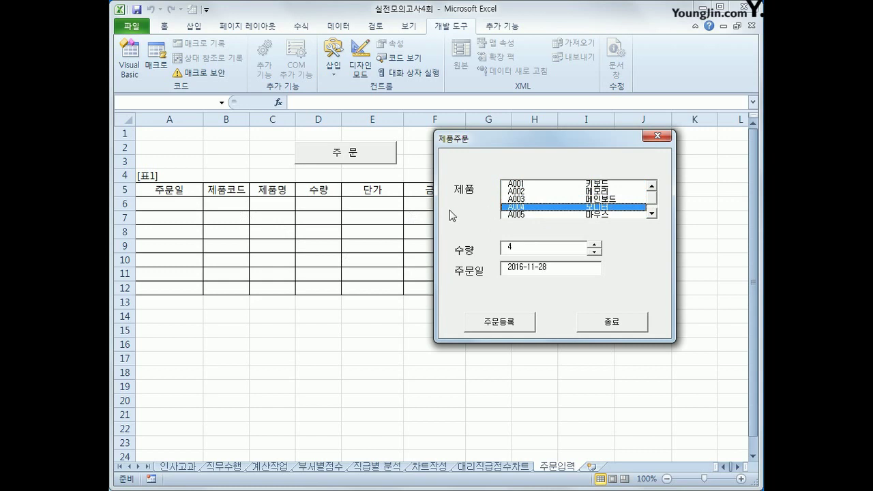
drag(591, 145, 585, 230)
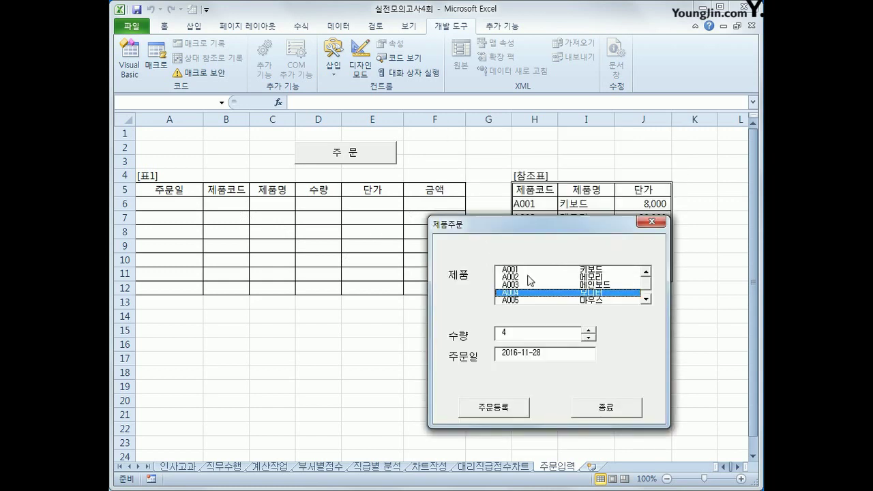
click(518, 271)
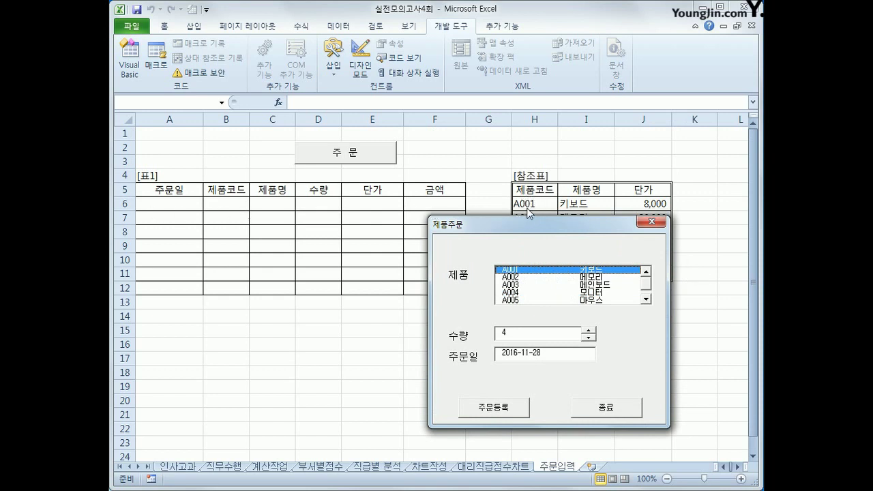
drag(522, 226, 253, 202)
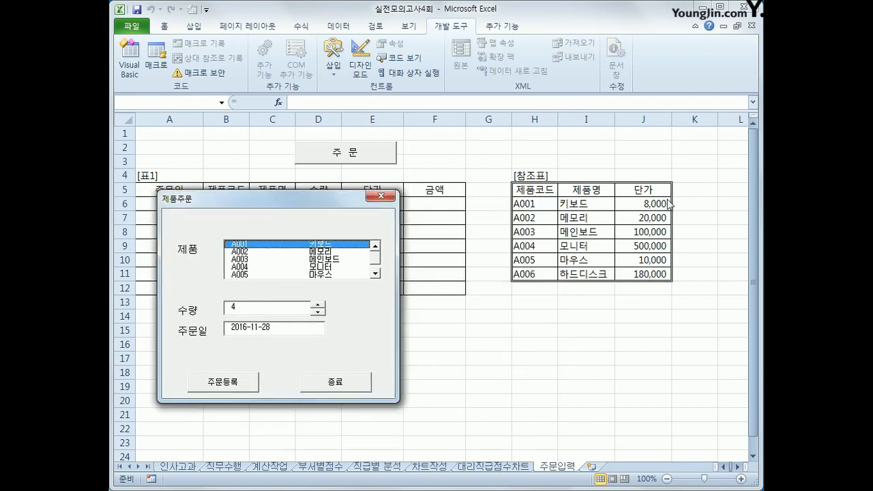
click(256, 253)
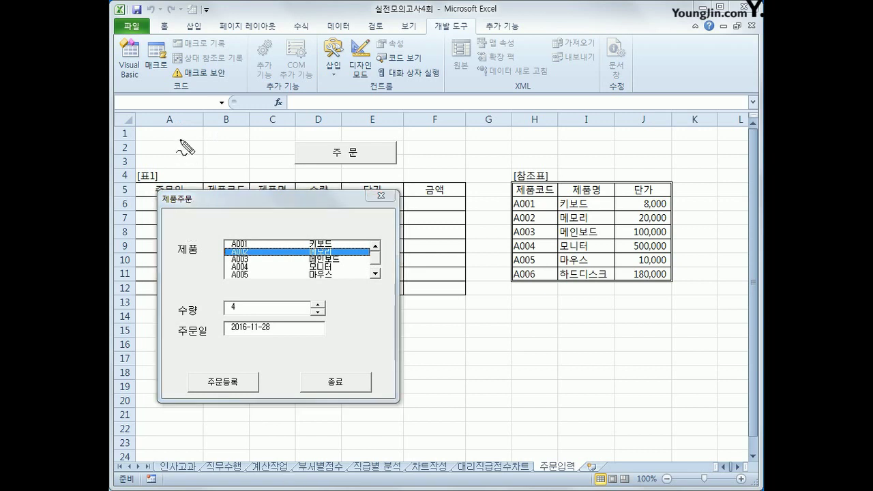
drag(181, 140, 185, 174)
mouse_move(220, 144)
mouse_down()
mouse_move(246, 160)
mouse_move(282, 155)
mouse_move(292, 144)
mouse_up()
mouse_move(306, 145)
mouse_down()
mouse_move(313, 156)
mouse_move(330, 142)
mouse_up()
mouse_move(355, 144)
mouse_down()
mouse_move(369, 157)
mouse_move(384, 142)
mouse_move(595, 140)
mouse_move(610, 157)
mouse_move(600, 190)
mouse_up()
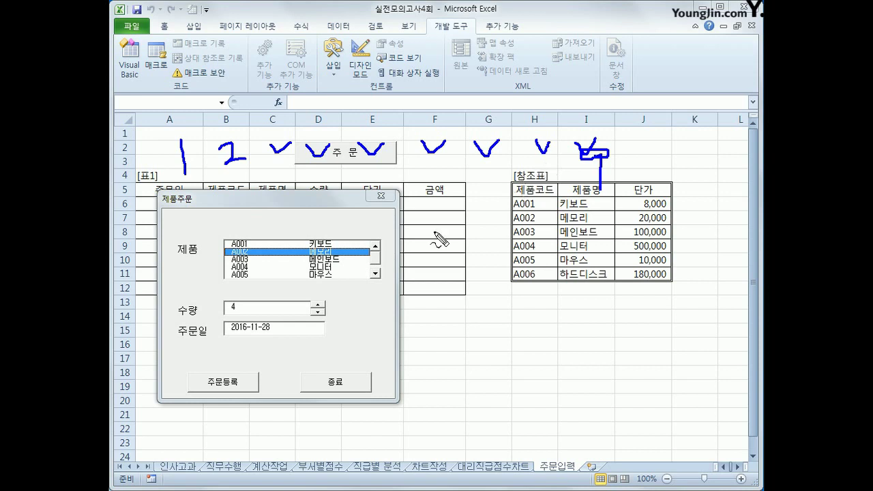
mouse_move(250, 243)
mouse_down()
mouse_move(273, 220)
mouse_move(303, 212)
mouse_move(298, 224)
mouse_up()
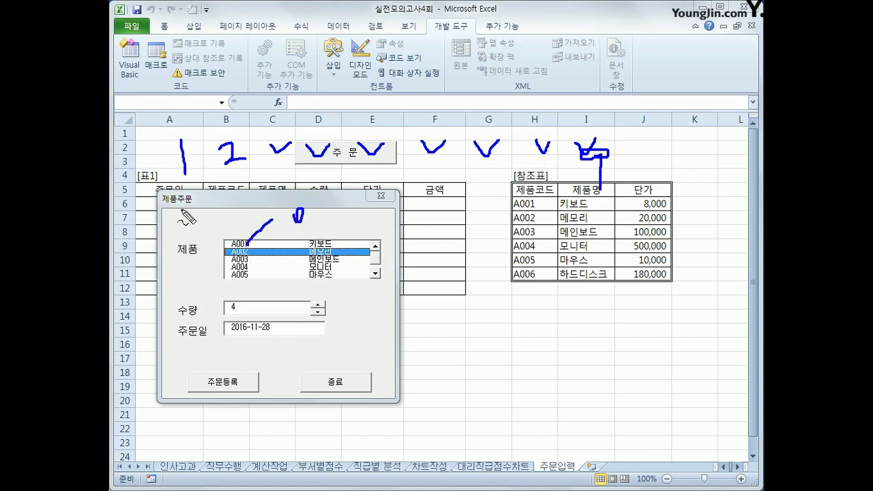
mouse_move(541, 212)
mouse_down()
mouse_move(516, 221)
mouse_move(538, 210)
mouse_move(552, 216)
mouse_up()
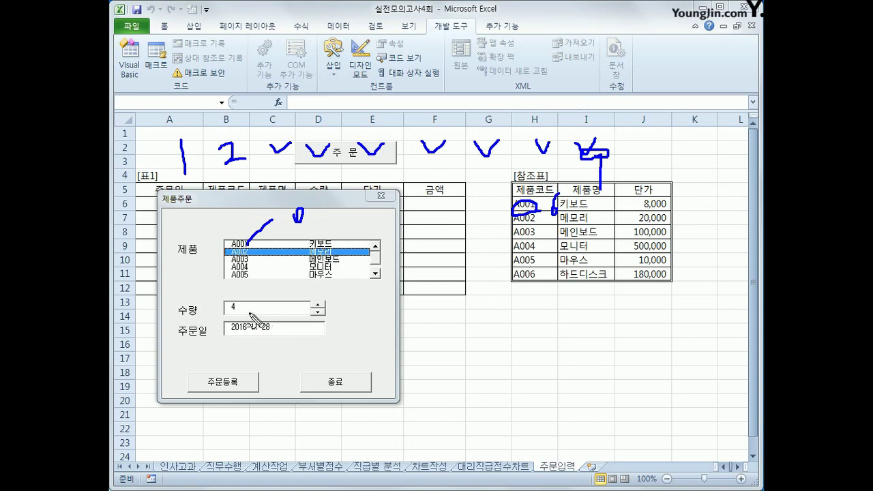
mouse_move(263, 333)
mouse_down()
mouse_move(229, 297)
mouse_move(251, 330)
mouse_up()
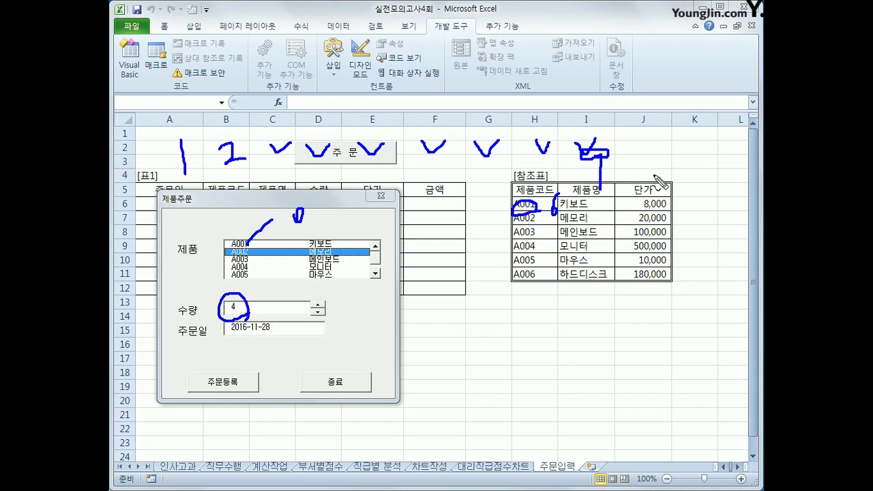
mouse_move(641, 143)
mouse_down()
mouse_move(637, 172)
mouse_move(657, 179)
mouse_move(668, 150)
mouse_up()
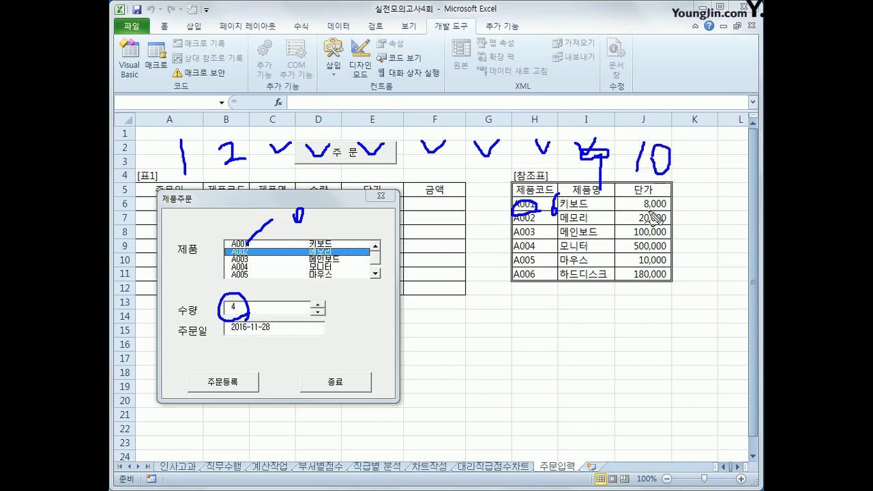
drag(437, 202, 445, 184)
key(Escape)
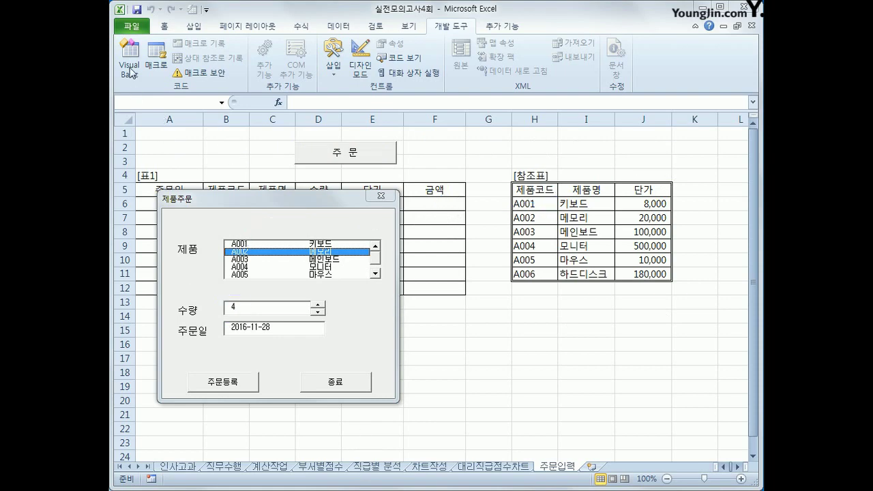
Close the 제품주문 form and select the [표1] title and heading rows A4:F5 to examine the order columns.
click(381, 196)
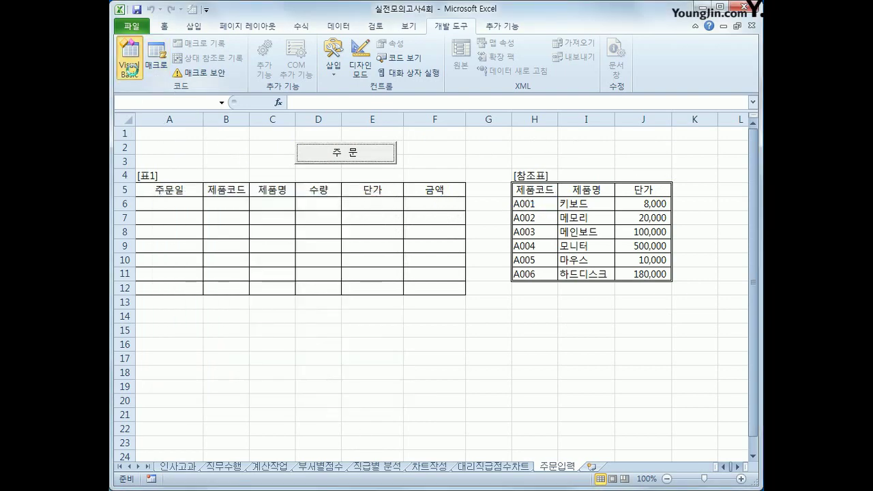
click(129, 65)
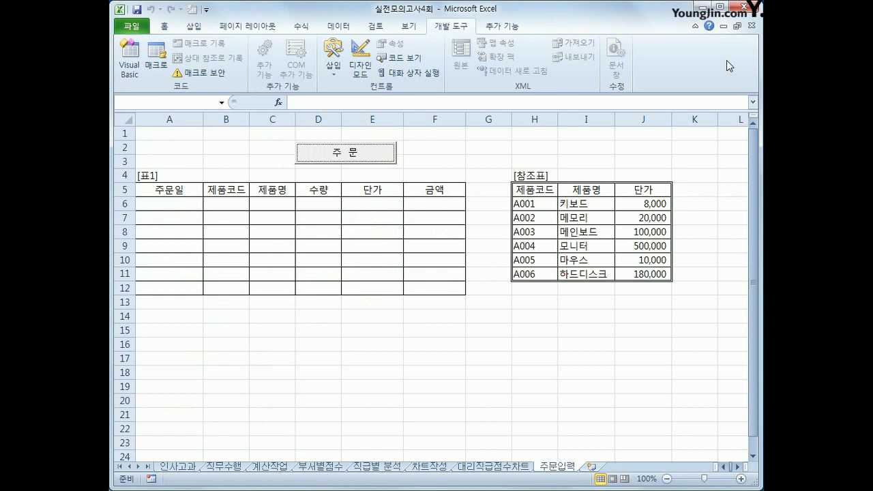
click(726, 61)
click(174, 190)
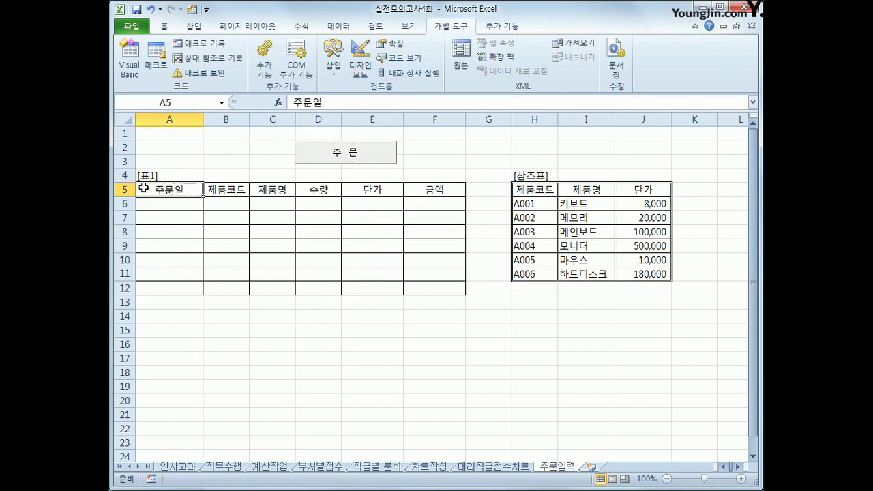
drag(143, 188, 418, 178)
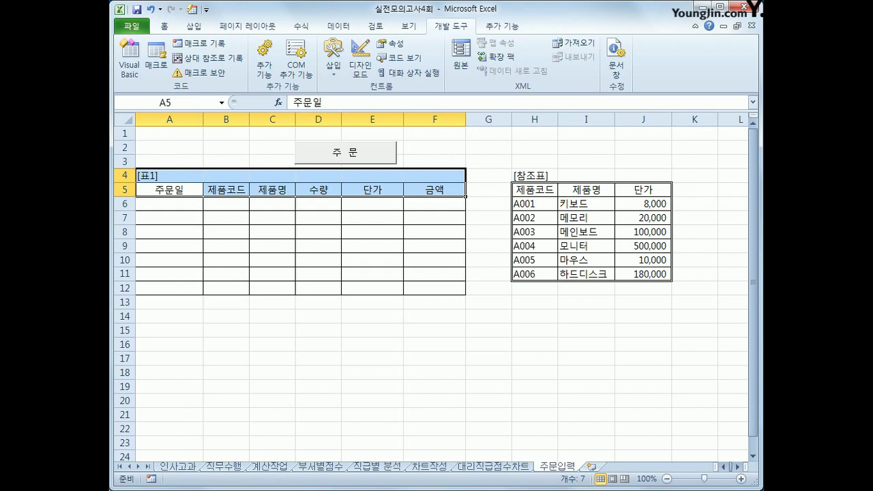
key(ctrl+2)
mouse_move(193, 164)
mouse_down()
mouse_move(141, 164)
mouse_move(193, 143)
mouse_move(191, 164)
mouse_move(172, 146)
mouse_move(162, 158)
mouse_move(223, 163)
mouse_up()
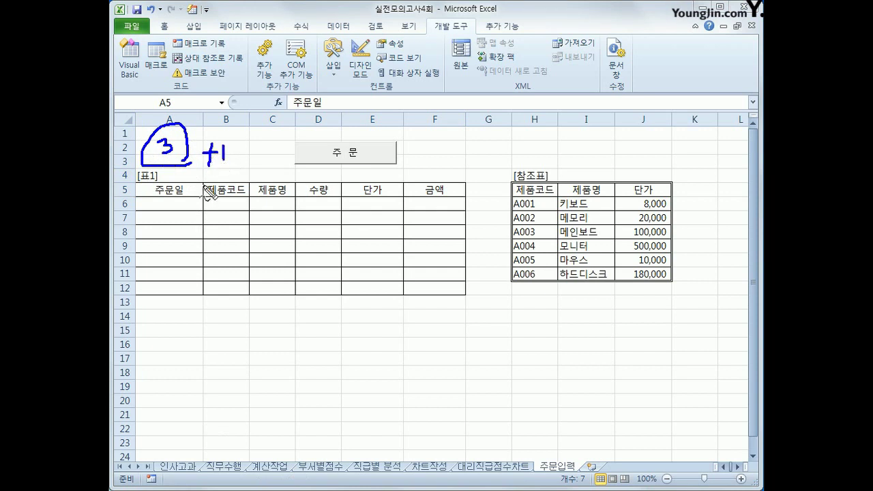
drag(181, 199, 179, 211)
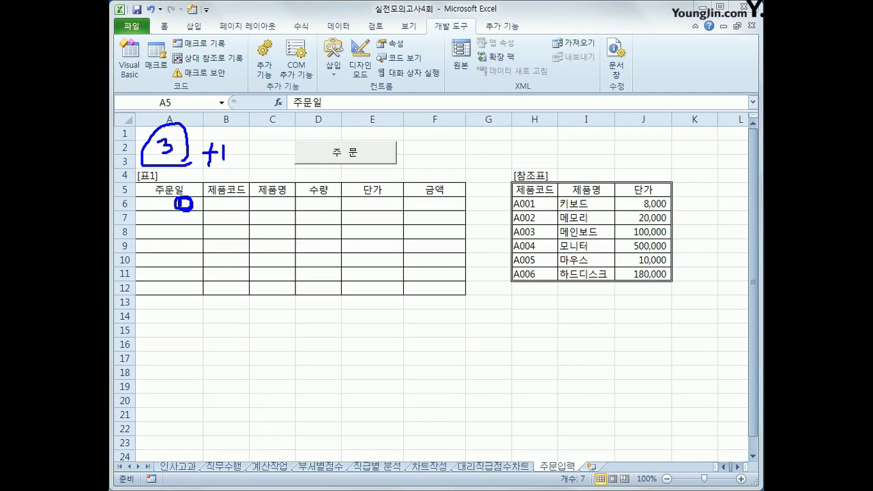
key(Escape)
Return to the 제품주문 form's code in the Visual Basic editor and create the cmd주문등록_Click event procedure.
click(130, 68)
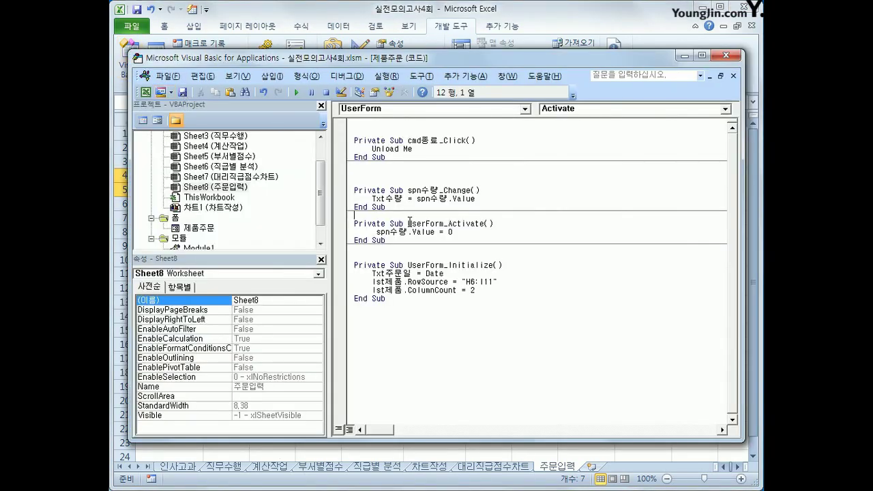
click(387, 109)
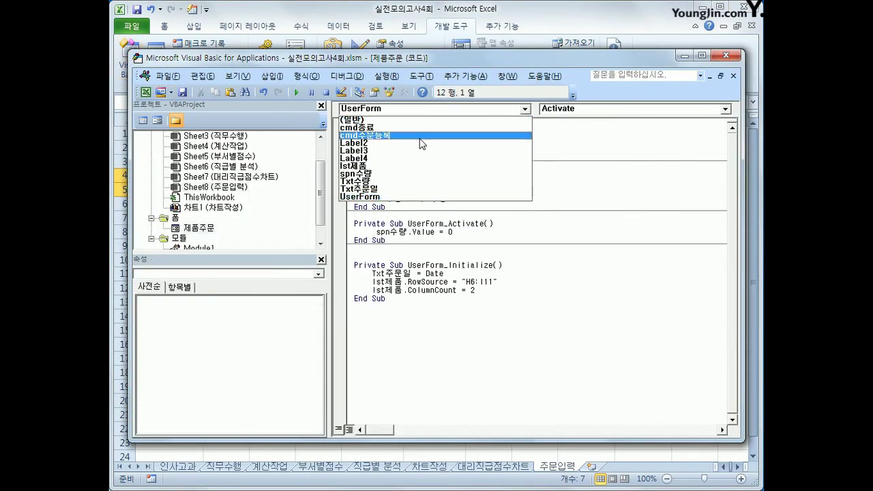
click(421, 136)
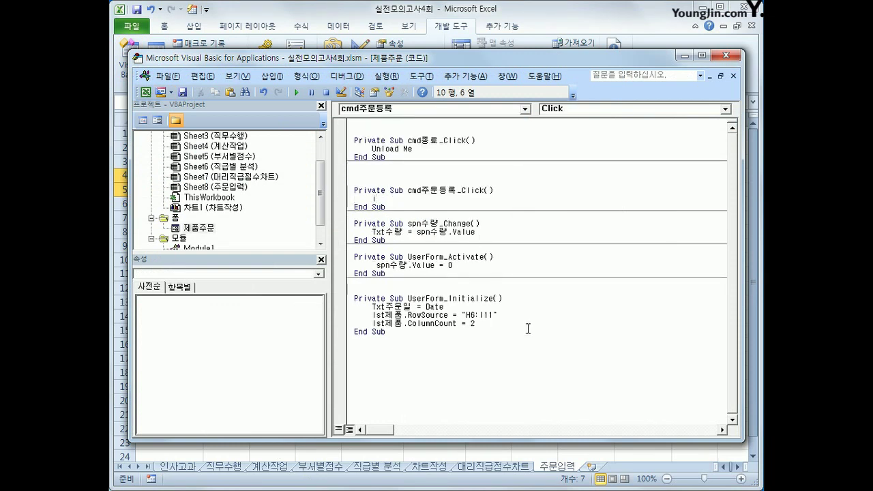
Enter the line i = Range("A5").CurrentRegion.Rows.Count + 4 in cmd주문등록_Click, followed by a blank line.
text(i =range()
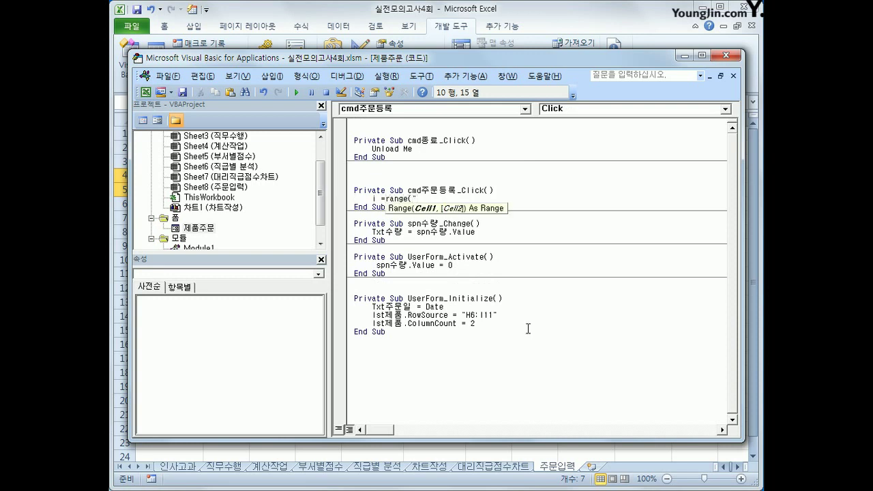
text("A5").)
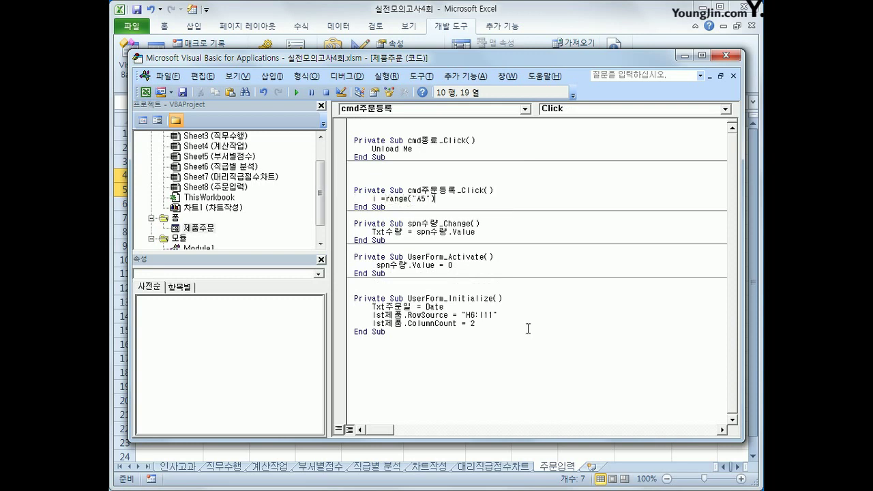
text(cu)
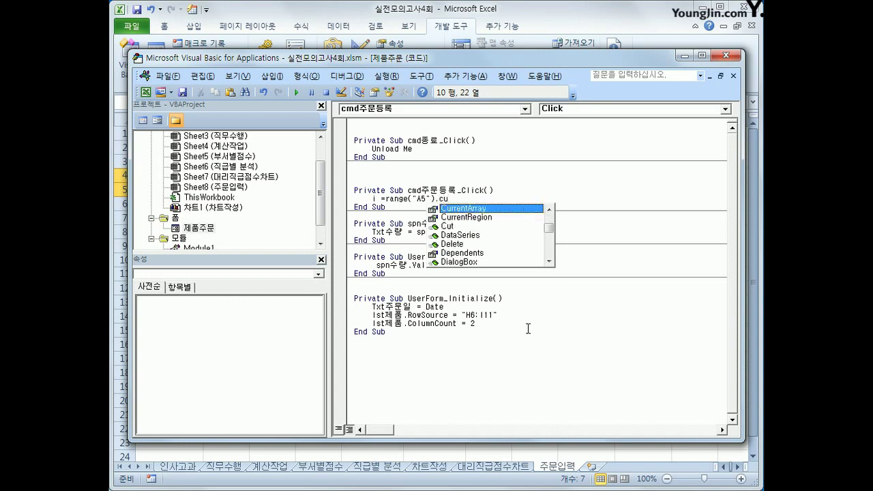
key(Down)
key(Tab)
text(.CurrentRegion.Ro)
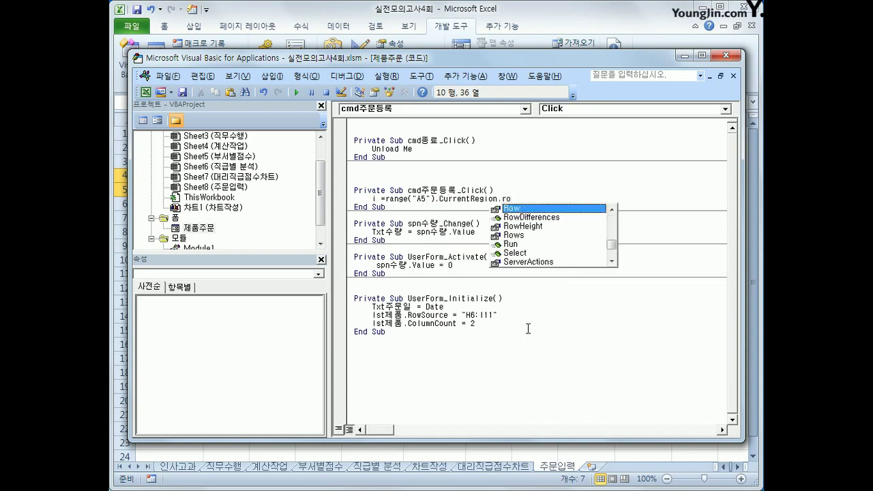
text(ws.Count )
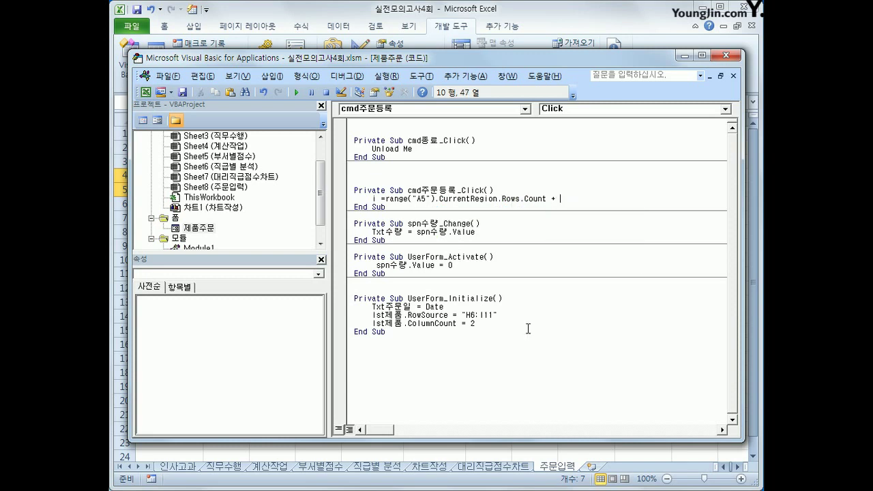
text(+ 4)
key(Return)
key(Return)
Add the line Cells(i, 1) = Txt주문일 to write the order date into the first column.
text(c)
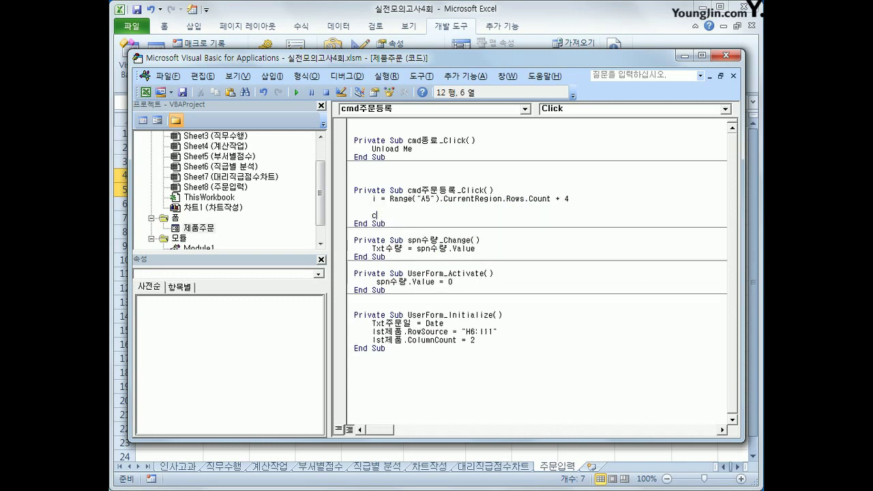
text(ells()
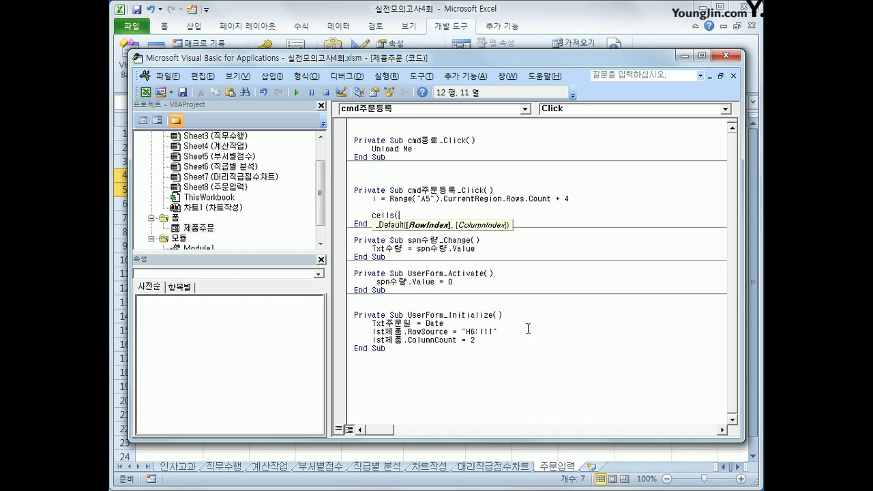
text(i,1) =txt)
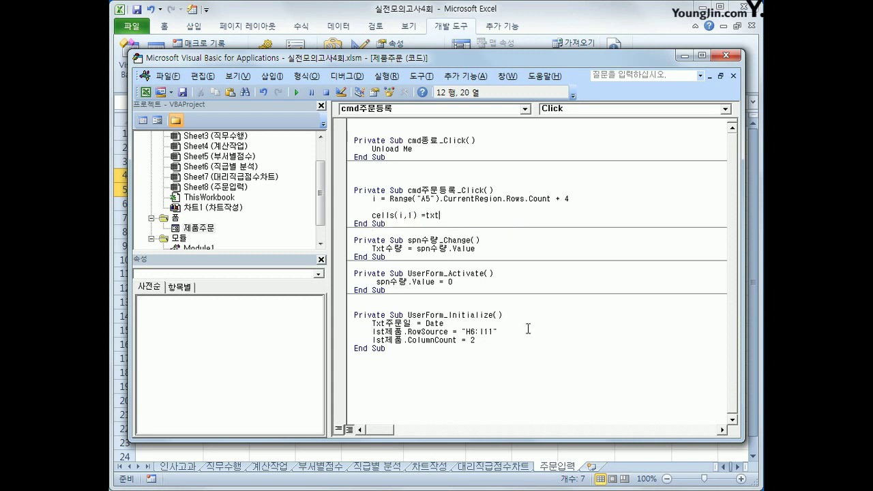
text(주문일)
key(Return)
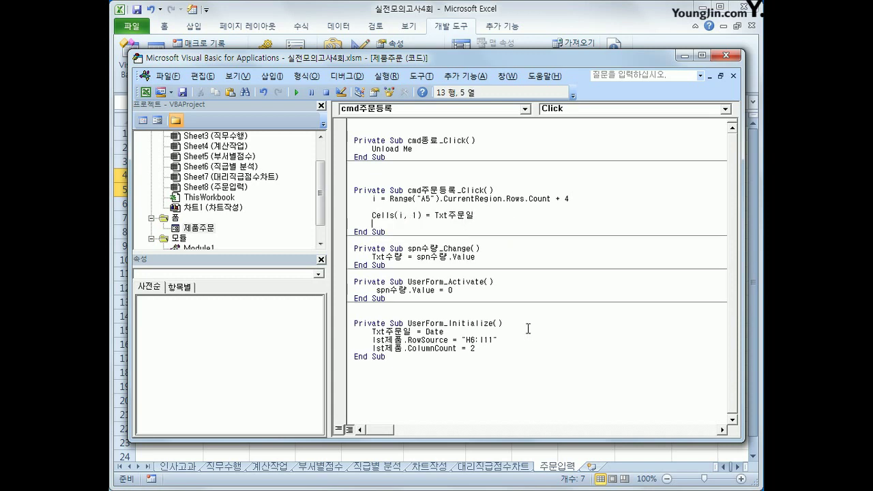
Duplicate the order date line and change the copy to Cells(i, 2) = lst제품.
key(shift+End)
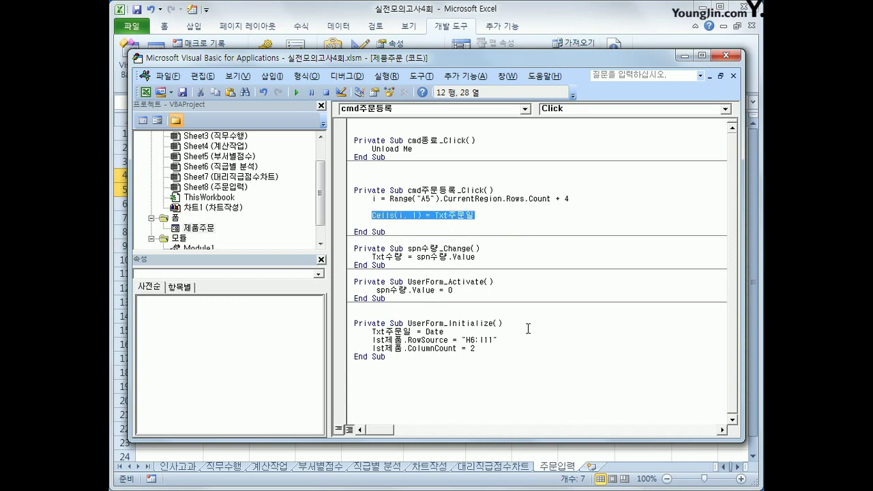
key(ctrl+c)
key(Down)
key(ctrl+v)
key(Return)
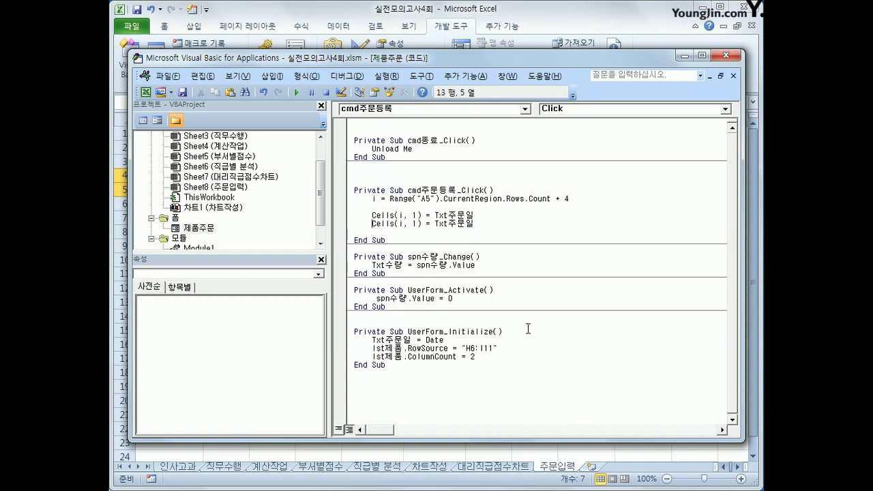
key(Up)
key(End)
key(shift+Left)
key(shift+Left)
key(shift+Left)
key(shift+Left)
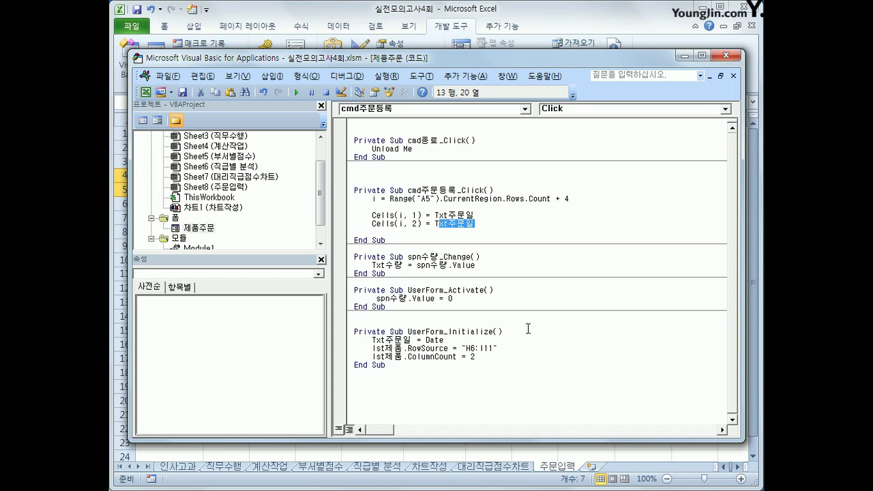
key(shift+Left)
text(;l)
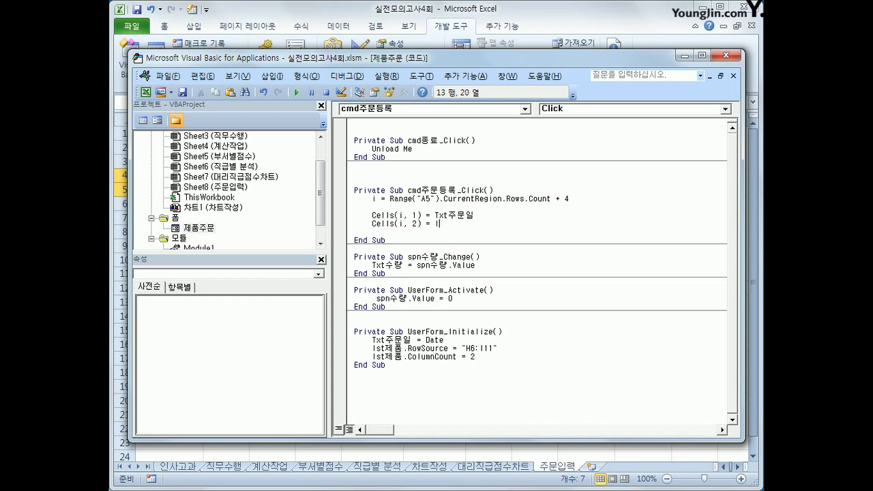
text(st제품)
key(Return)
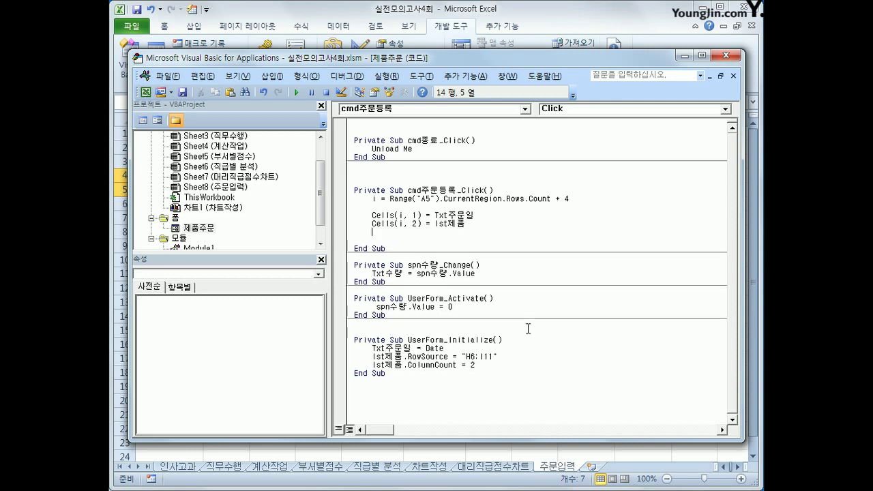
Paste another copy of the order date line and change it to Cells(i, 3) = Cells(lst제품.ListIndex + 6, 9).
key(ctrl+v)
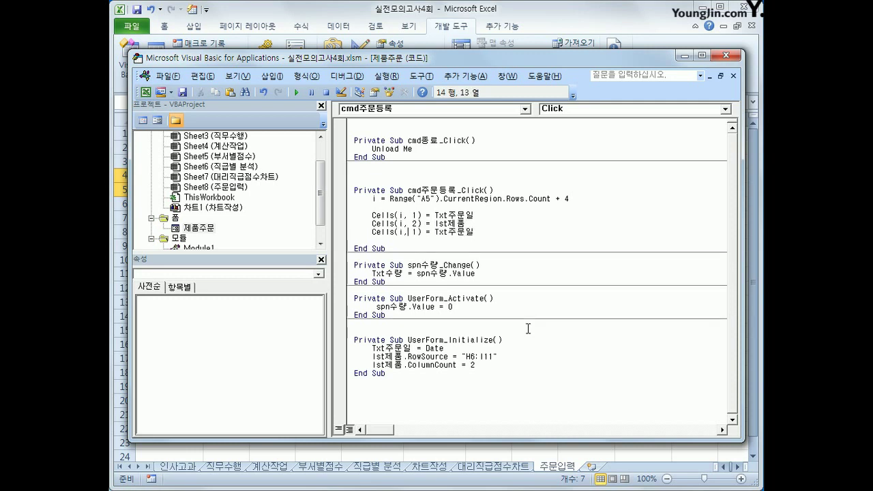
key(Delete)
text(3)
key(End)
key(shift+Left)
key(shift+Left)
key(shift+Left)
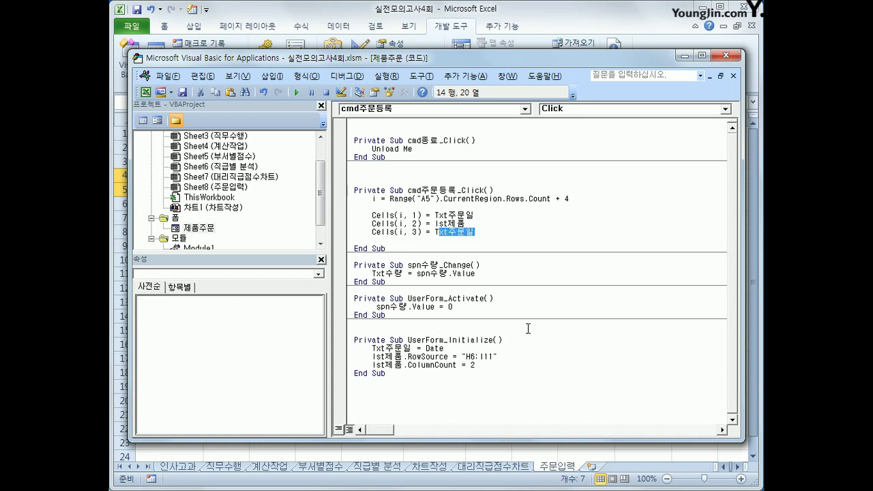
text(cells(i)
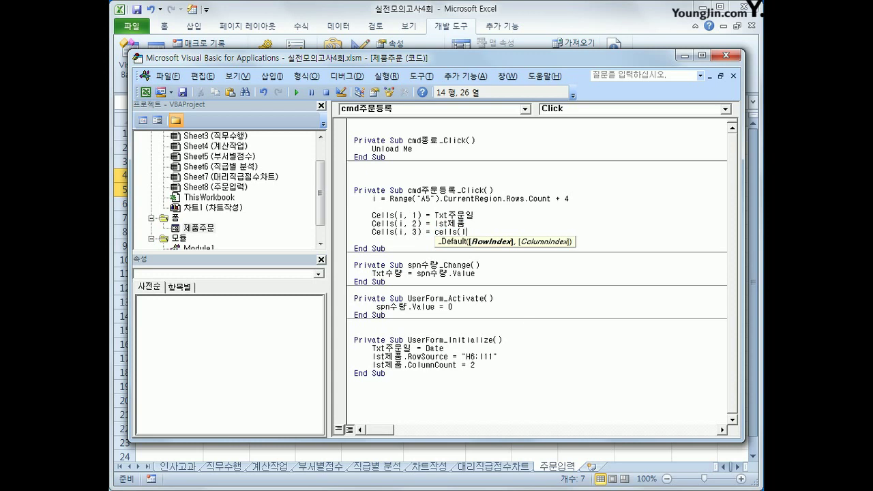
text(st제품.listin)
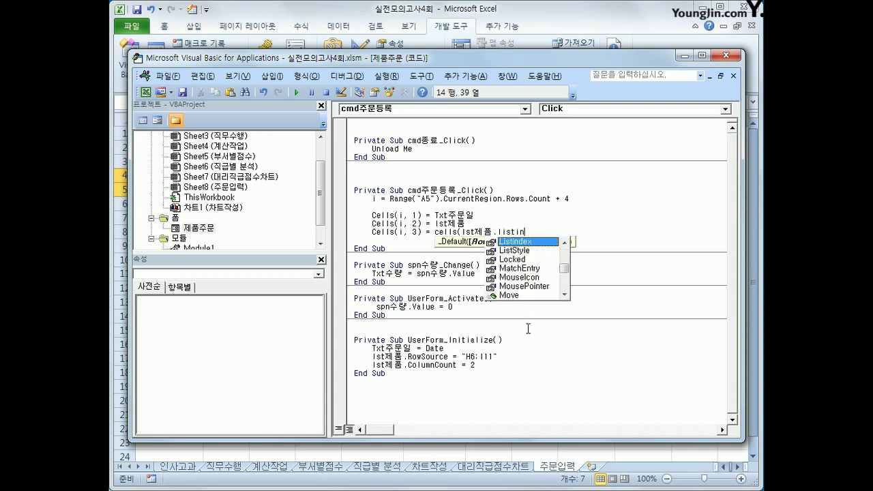
key(Tab)
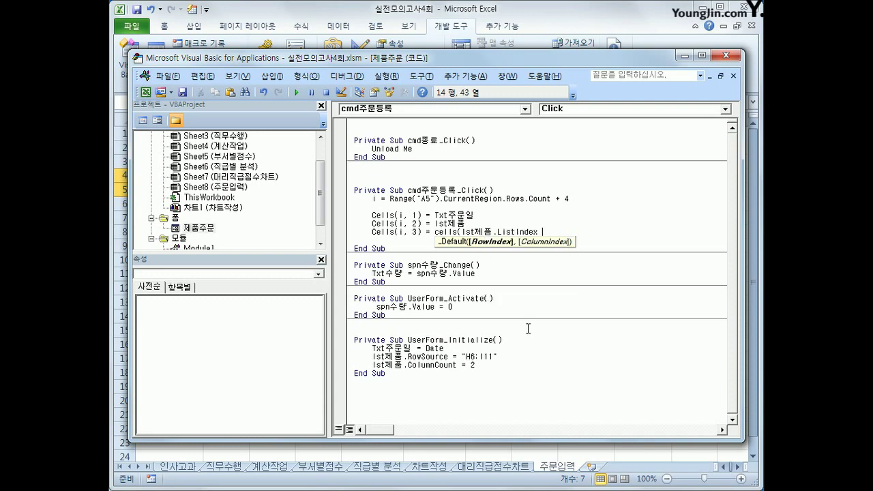
text(+ 6, )
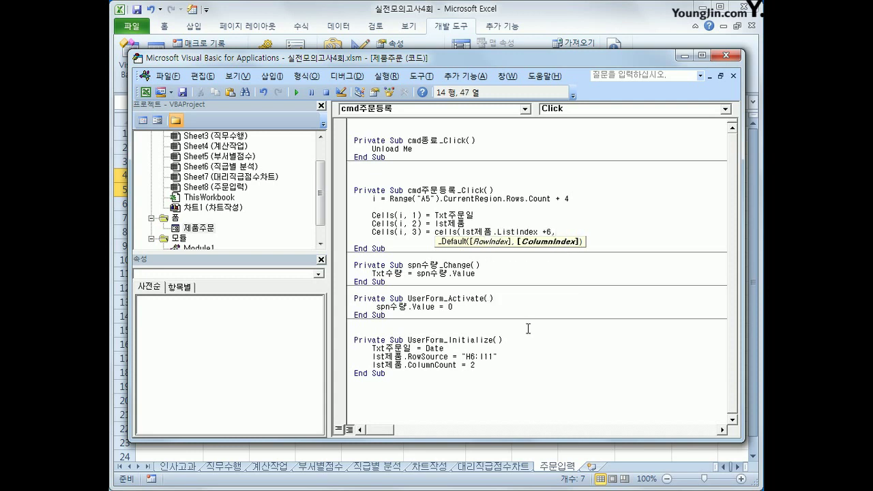
text(9))
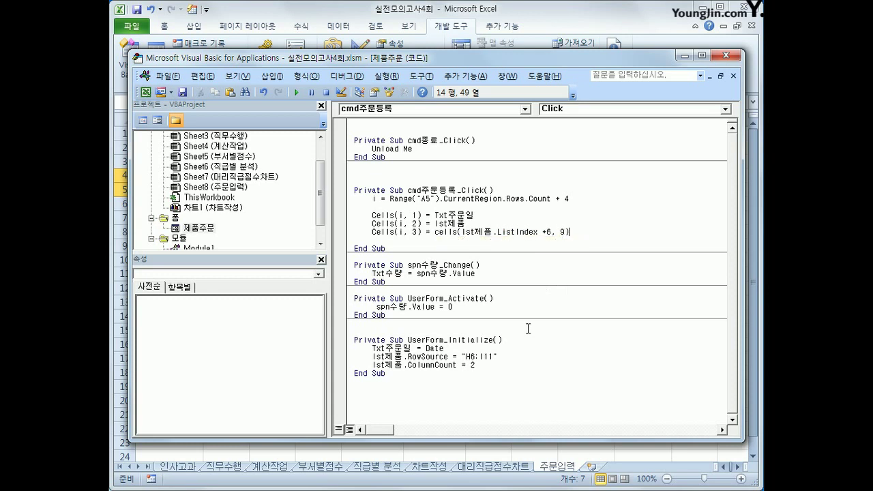
key(Return)
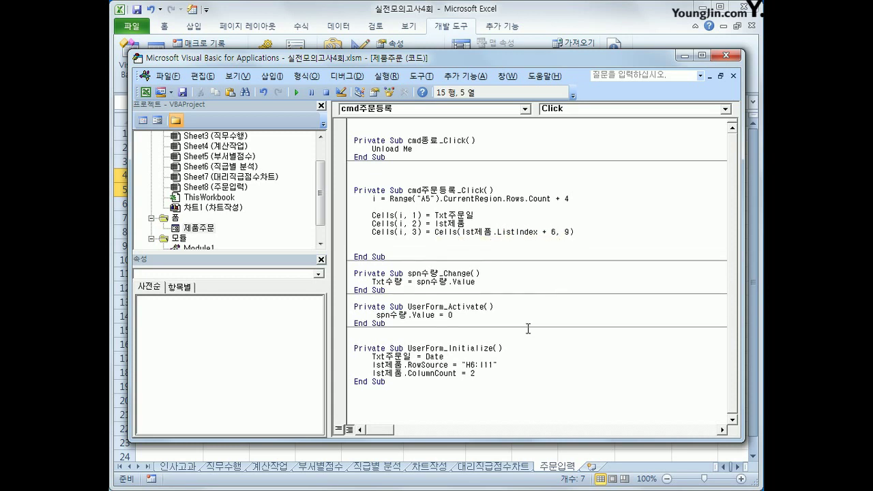
Move the expression lst제품.ListIndex + 6 out of the Cells(i, 3) line into a new line iRow = lst제품.ListIndex + 6 above the Cells lines.
key(Up)
key(Right)
key(Right)
key(Right)
key(Right)
key(Right)
key(Right)
key(Right)
key(Right)
key(Right)
key(Right)
key(Right)
key(Right)
key(Right)
key(Right)
key(Right)
key(Right)
key(Right)
key(Right)
key(Right)
key(Right)
key(shift+Right)
key(shift+Right)
key(shift+Right)
key(shift+Right)
key(shift+Right)
key(shift+Right)
key(shift+Right)
key(shift+Right)
key(shift+Right)
key(shift+Right)
key(shift+Right)
key(shift+Right)
key(shift+Right)
key(shift+Right)
key(shift+Right)
key(shift+Right)
key(shift+Right)
key(shift+Right)
key(shift+Right)
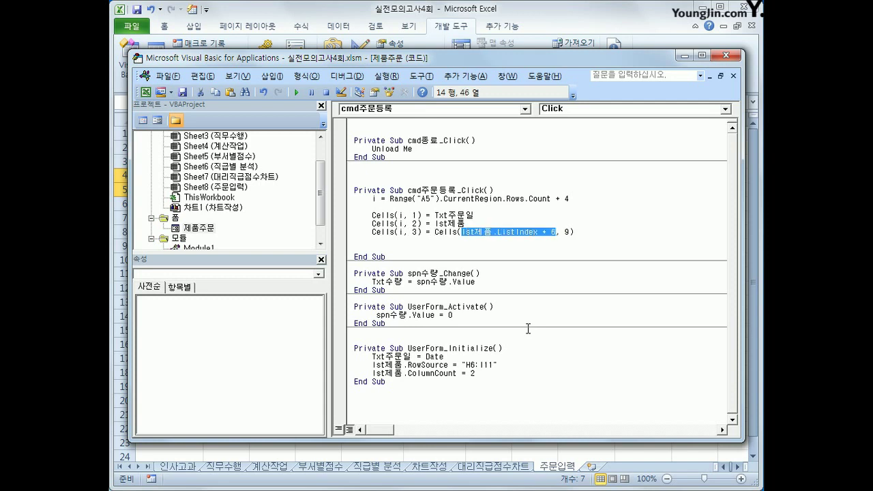
key(ctrl+x)
key(Up)
key(Up)
key(Up)
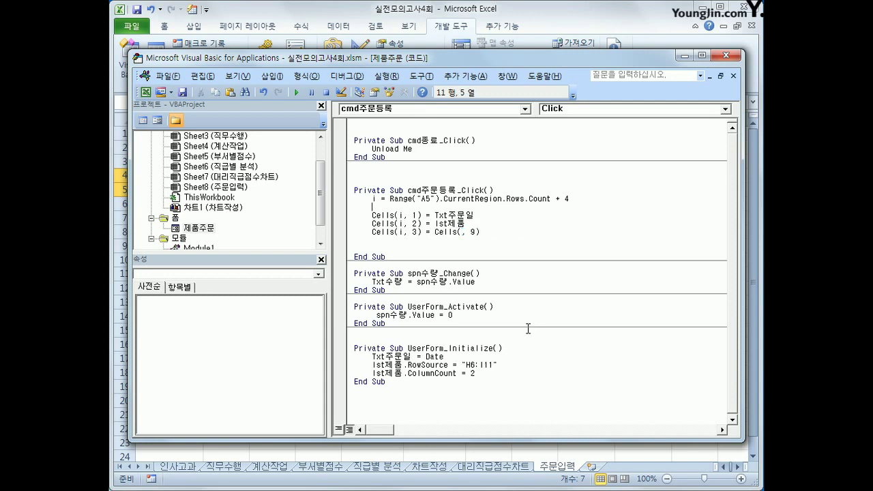
key(Return)
text(iRow =)
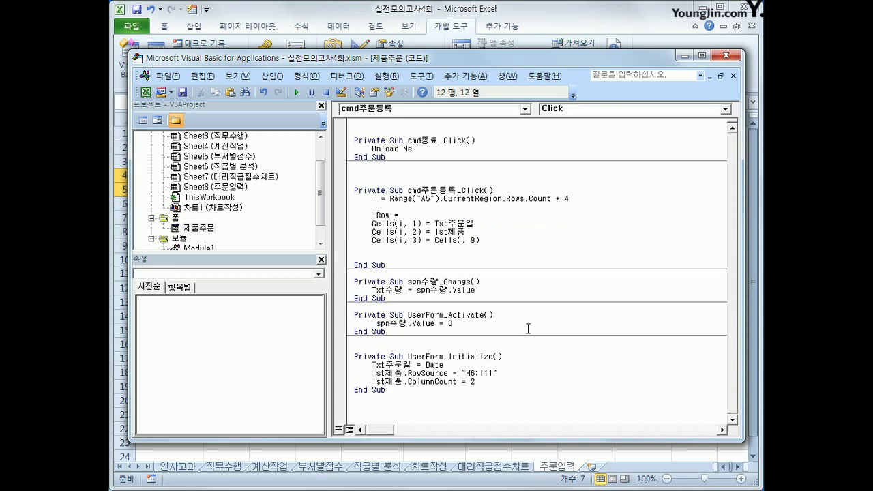
key(ctrl+v)
key(Return)
Insert iRow as the row argument so the third column's line reads Cells(i, 3) = Cells(iRow, 9).
key(Down)
key(Down)
key(Down)
key(End)
key(Left)
key(Left)
key(Left)
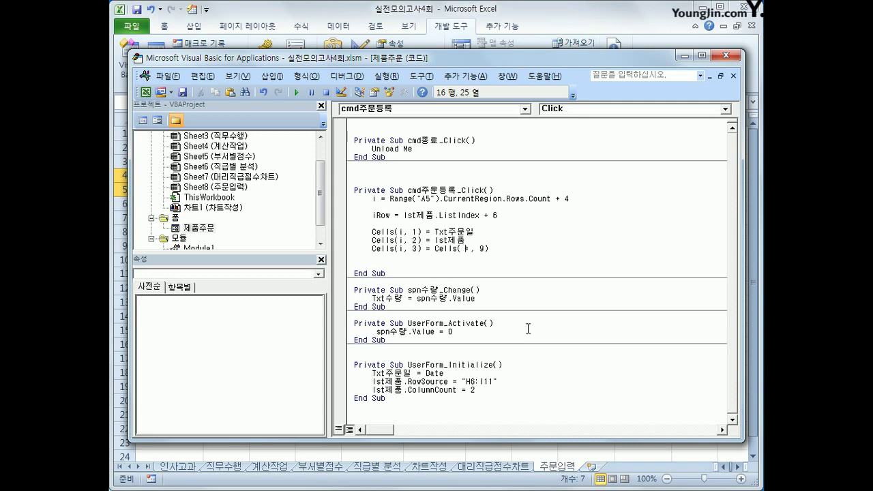
text(iRow)
key(End)
key(Return)
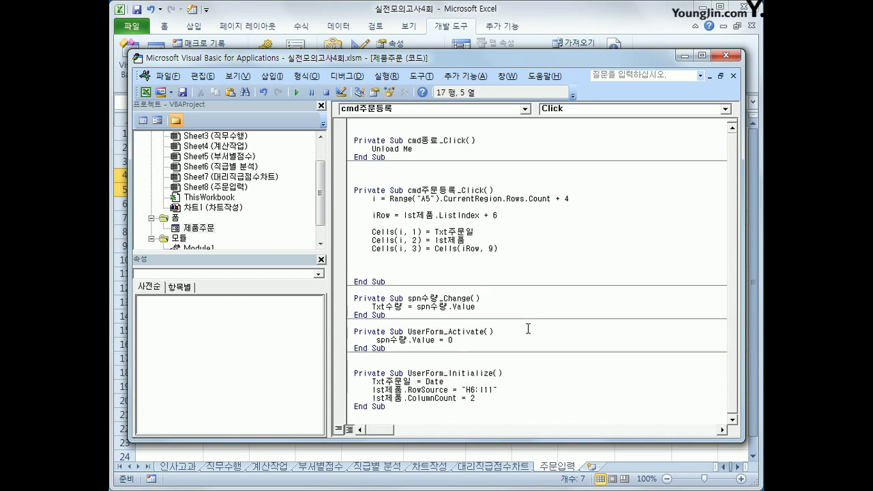
Copy the Cells(i, 2) line below the third column's line and change it to Cells(i, 4) = Txt수량.Value.
key(Up)
key(Up)
key(shift+End)
key(Down)
key(Down)
key(Down)
key(Up)
key(ctrl+v)
key(Left)
key(Left)
key(Left)
key(Left)
key(Left)
key(Left)
key(Left)
key(Left)
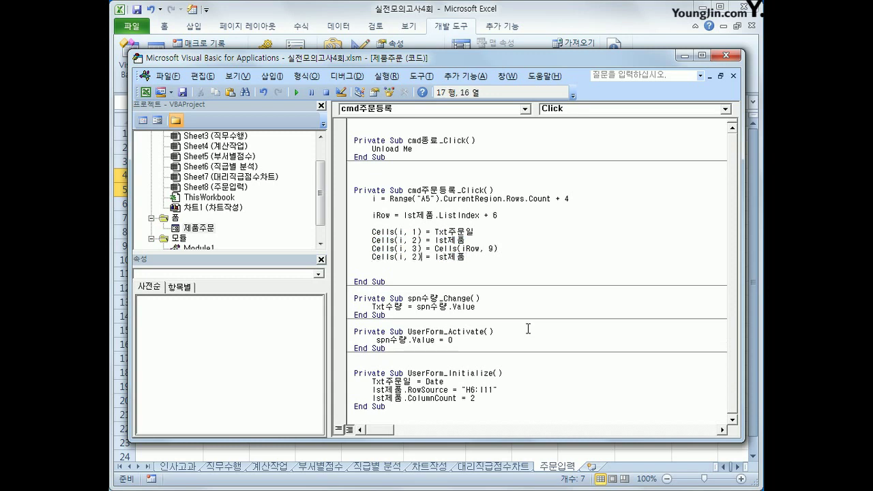
key(Left)
key(Left)
key(Delete)
text(4)
key(End)
key(BackSpace)
key(BackSpace)
key(BackSpace)
key(BackSpace)
key(BackSpace)
text(txt수량.va)
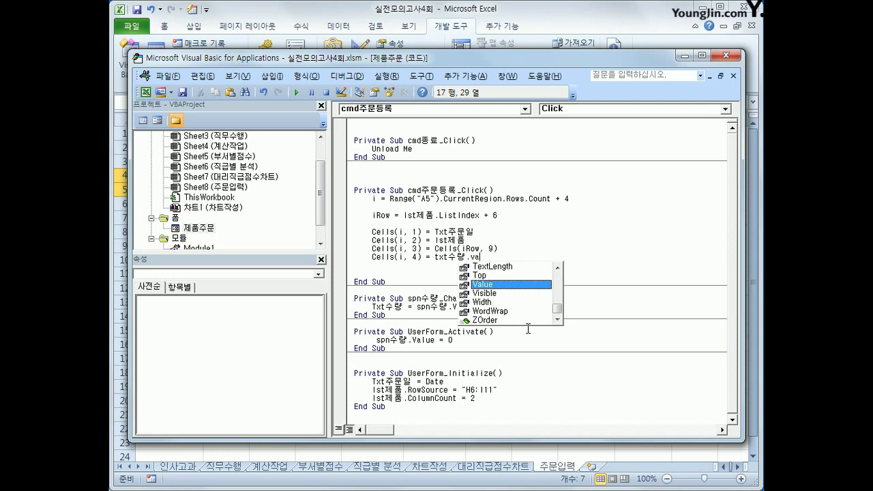
key(Return)
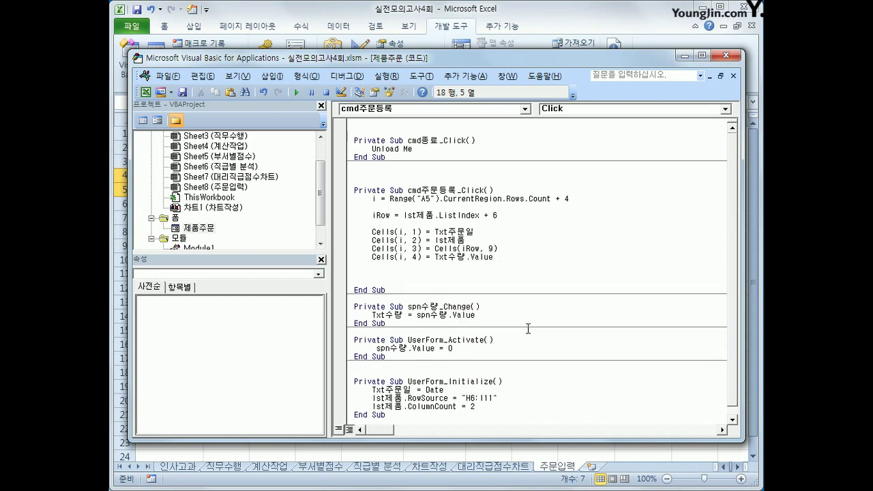
Paste the Cells(i, 2) line below the Cells(i, 4) line and replace its right-hand side with Cells(iRow, 9).
key(ctrl+v)
key(Up)
key(Up)
key(shift+End)
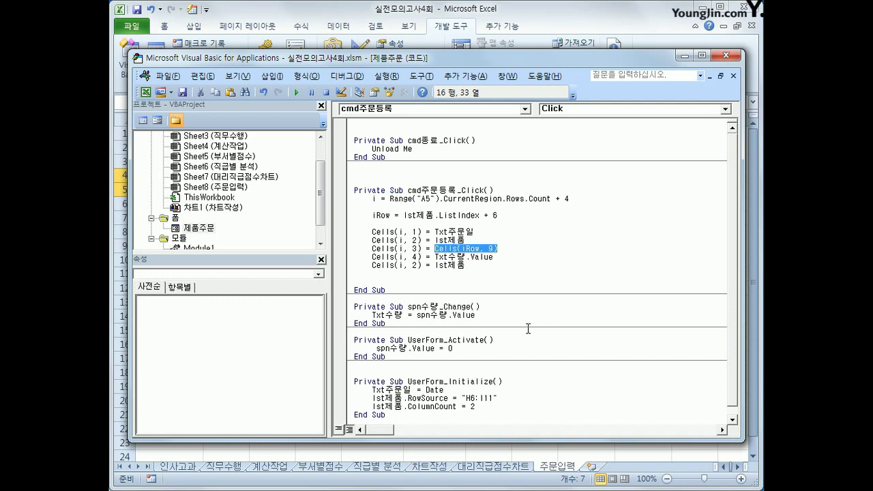
key(Down)
key(Down)
key(shift+Left)
key(shift+Left)
key(shift+Left)
key(shift+Left)
key(shift+Left)
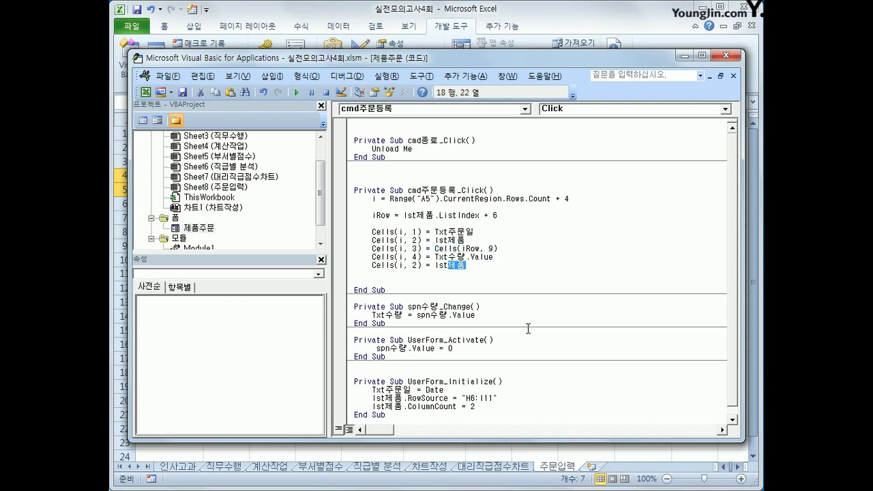
key(ctrl+v)
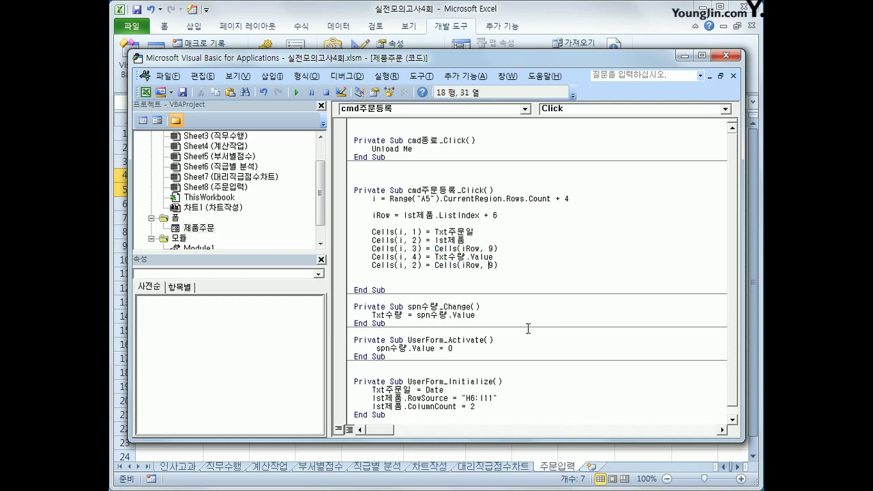
Change the column numbers in the new line so it reads Cells(i, 5) = Cells(iRow, 10).
text(10)
key(Delete)
key(End)
key(Return)
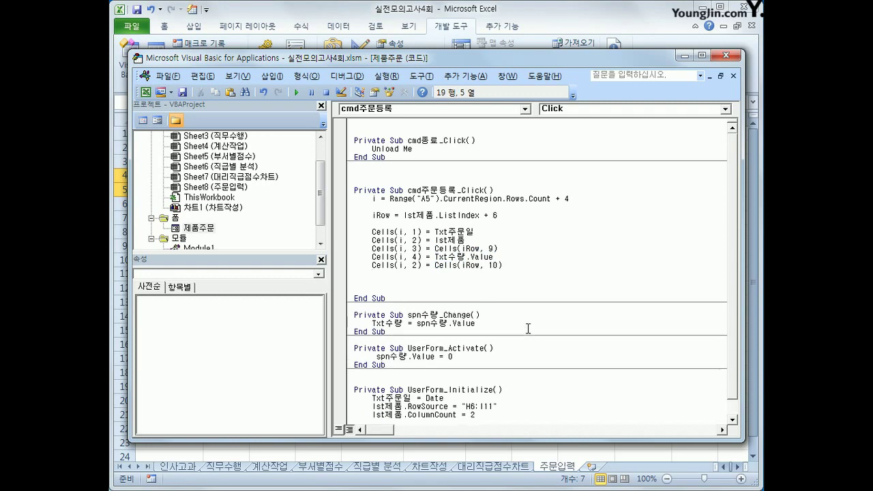
key(ctrl+v)
key(Down)
key(Return)
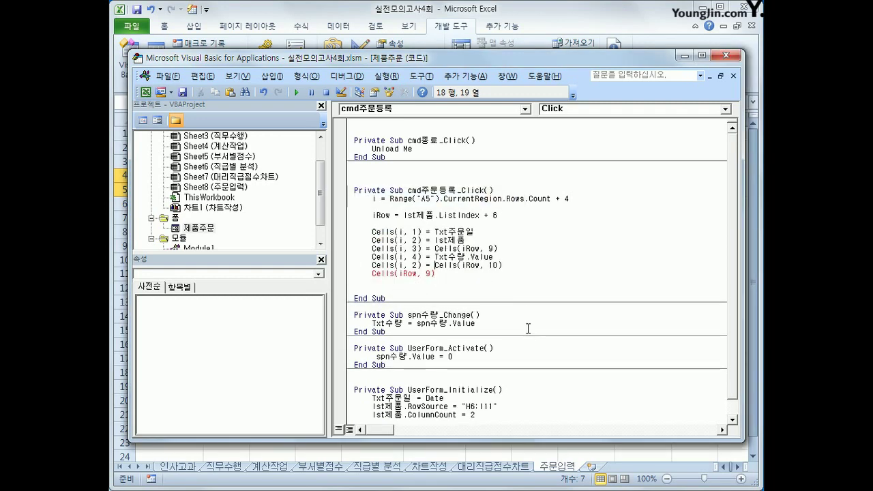
key(Left)
key(Left)
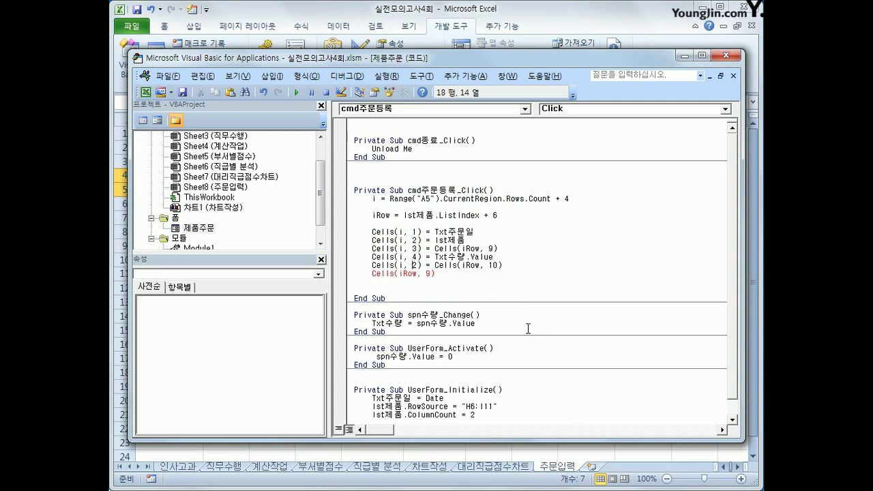
key(Delete)
text(5)
Copy the Cells(i, 5) line over the stray line beneath it and change the copy's target to Cells(i, 6).
key(Home)
key(shift+End)
key(Down)
key(shift+Home)
key(ctrl+v)
key(ctrl+Left)
key(ctrl+Left)
key(ctrl+Left)
key(ctrl+Left)
key(ctrl+Left)
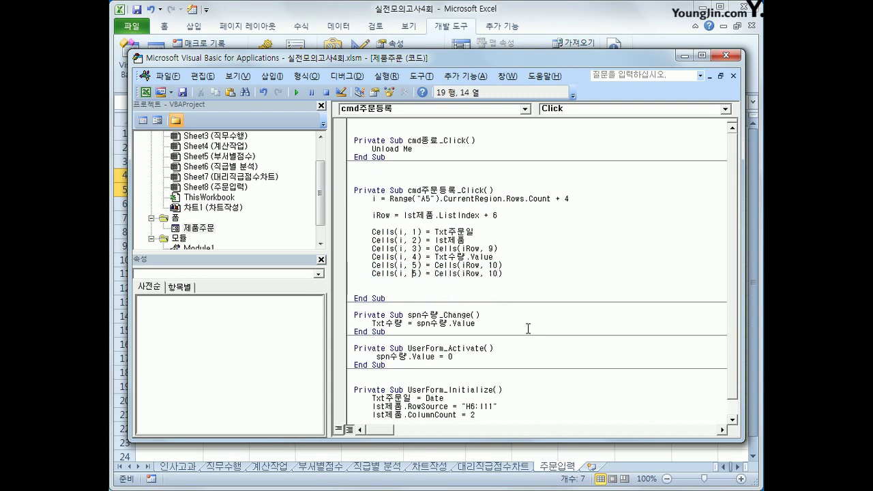
key(Delete)
text(6)
Replace the right-hand side of the Cells(i, 6) line with Cells(i, 4) * Cells(i, 5).
key(ctrl+Right)
key(ctrl+Right)
key(shift+End)
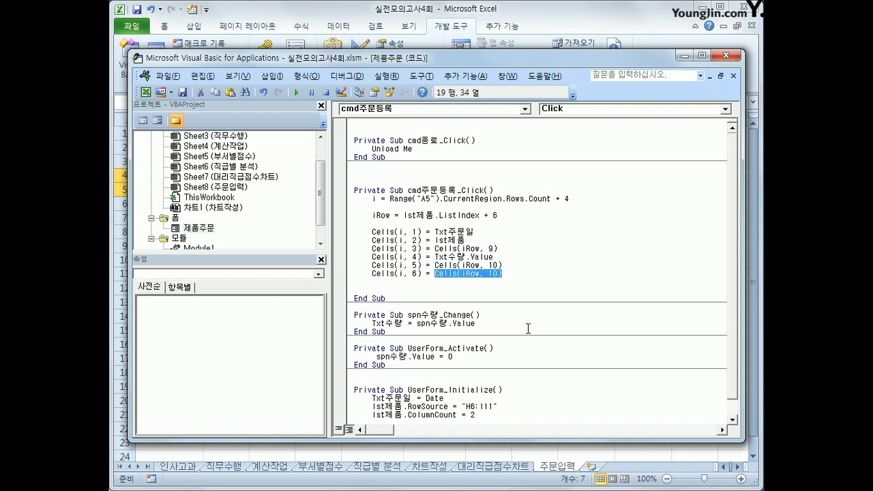
key(Delete)
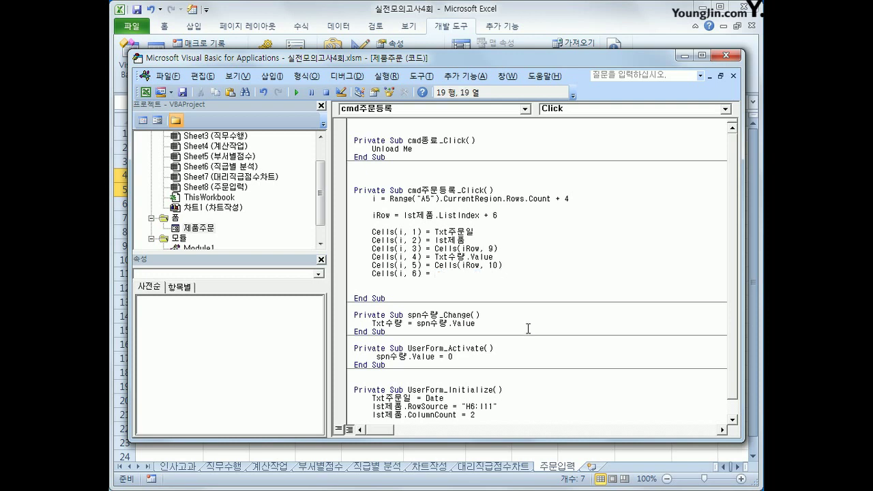
text(cells(i,4)
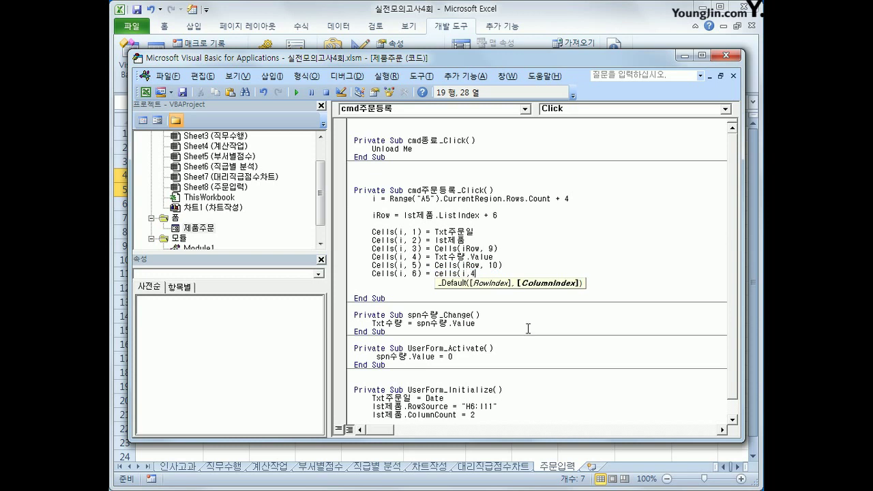
text() *)
text( cells)
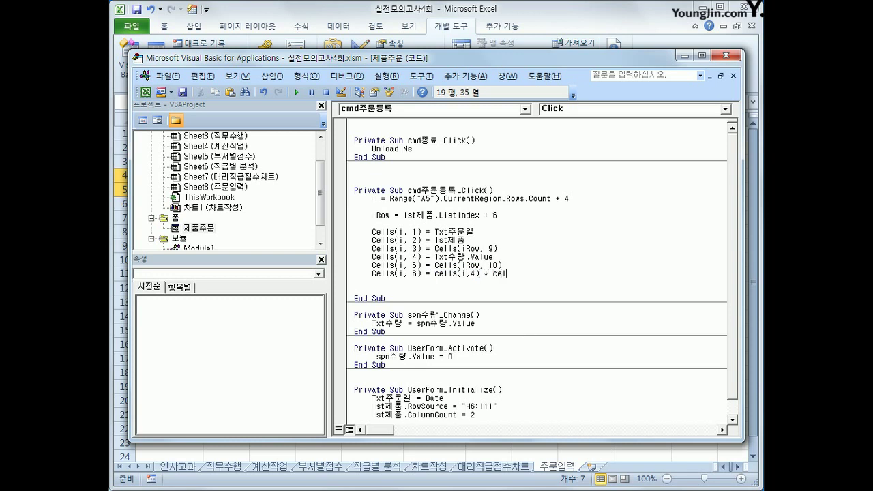
text((i,)
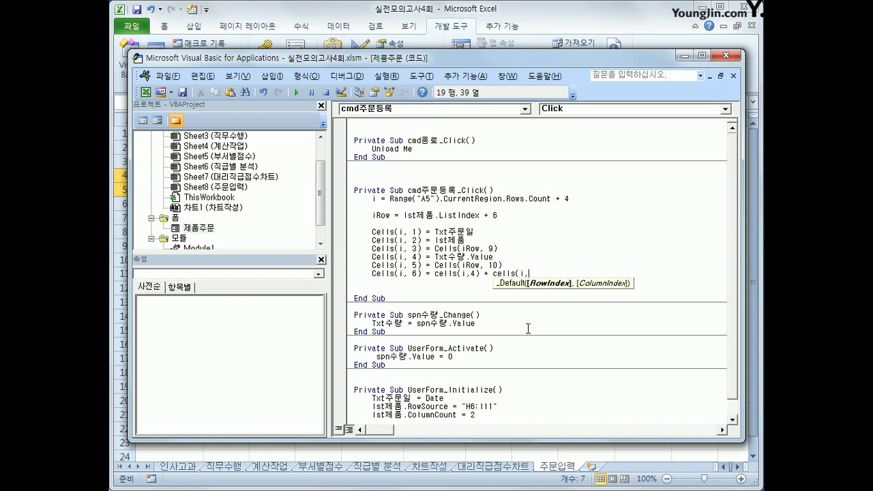
text(5))
key(Up)
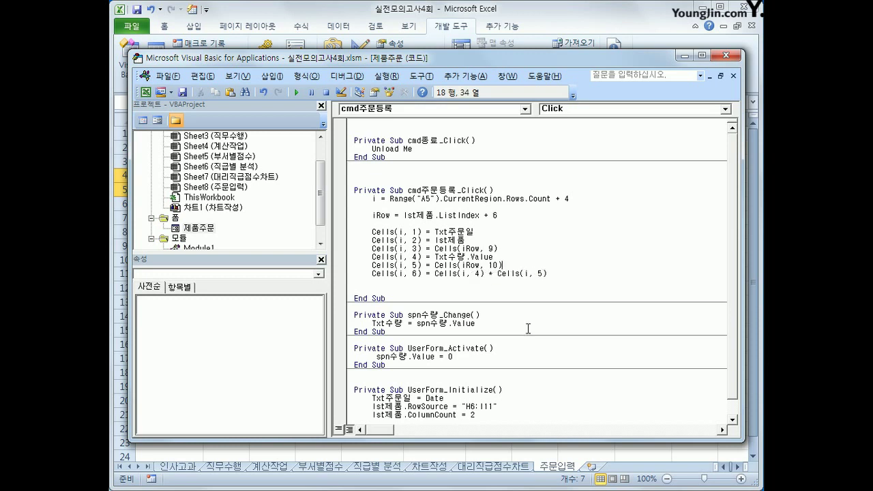
key(Down)
key(Left)
key(Left)
key(Down)
Close the Visual Basic editor and open the 제품주문 form from the 주문입력 sheet.
click(725, 55)
click(487, 447)
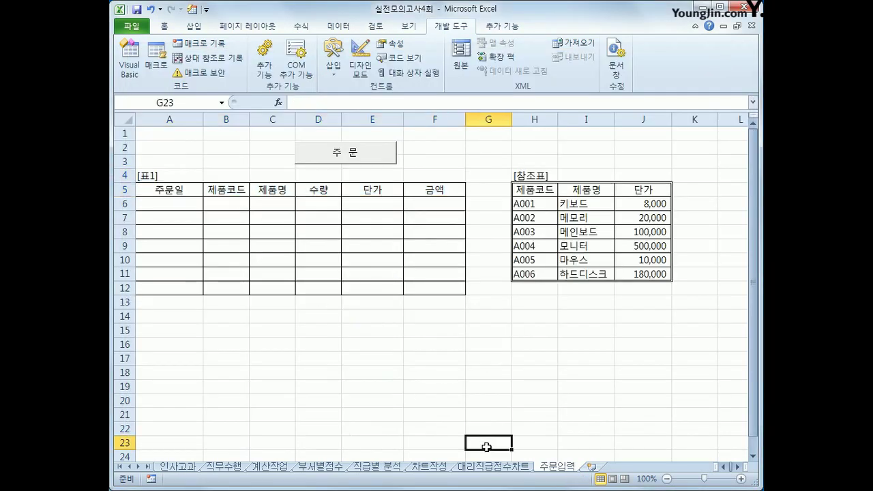
click(366, 161)
Register an order for product A001 키보드 with a quantity of 2, and close the form after viewing the entry in [표1].
click(430, 196)
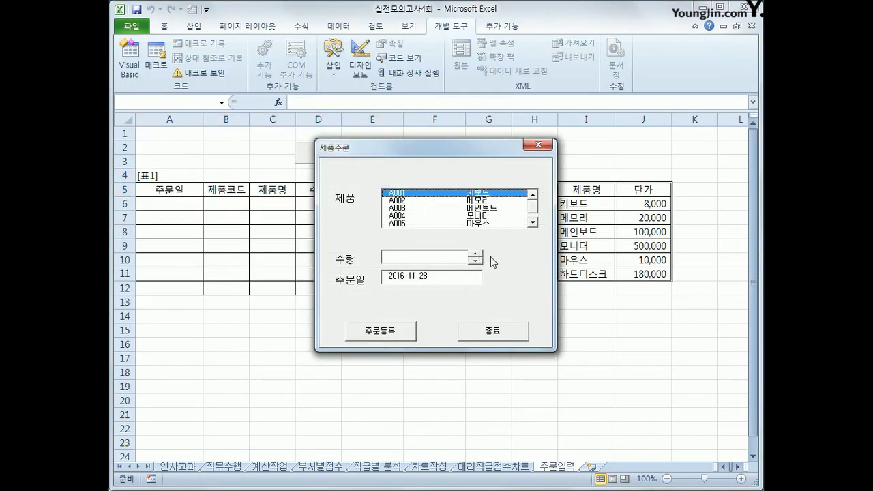
click(475, 255)
click(476, 254)
click(410, 341)
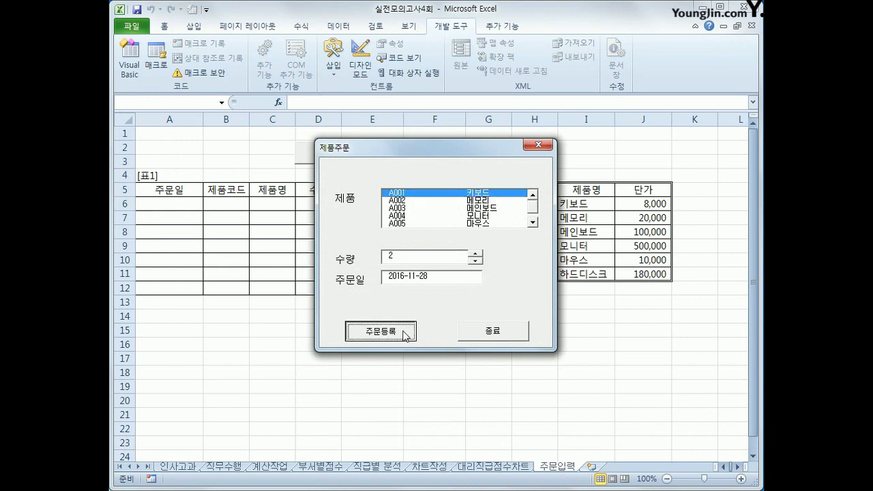
drag(455, 149, 570, 238)
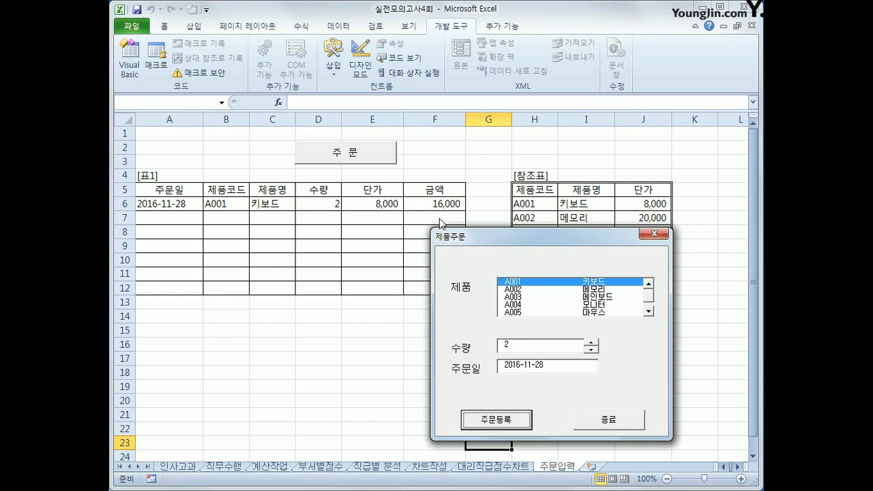
click(621, 419)
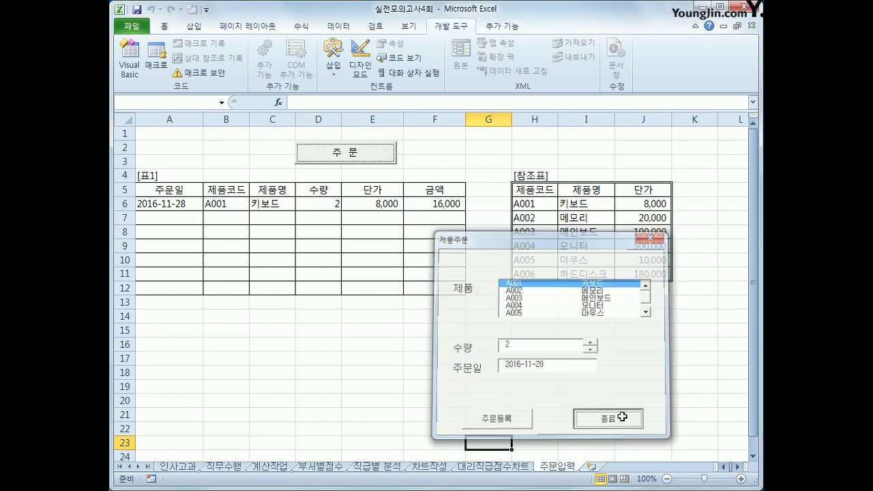